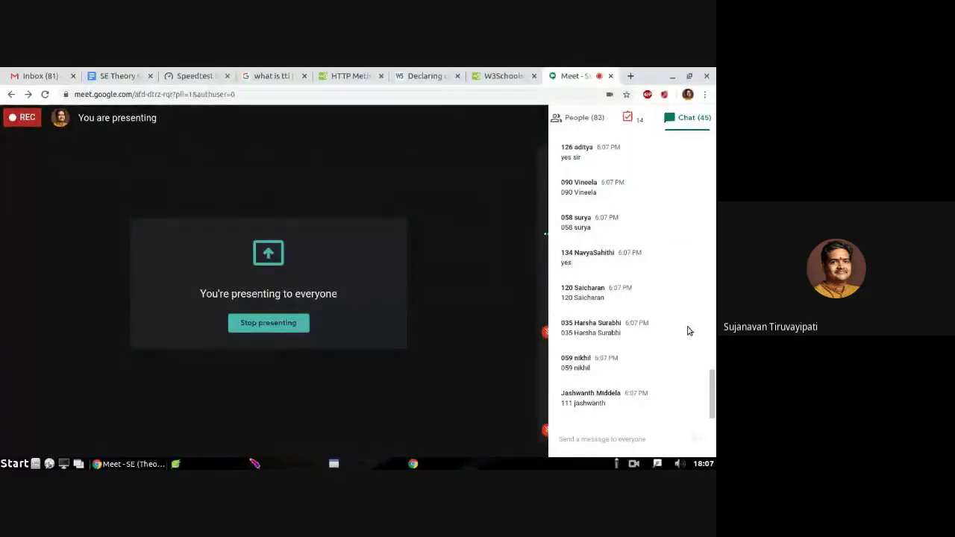
# Check the Google Meet participant list and read through the students' attendance replies in the meeting chat.
pyautogui.moveTo(712, 393); pyautogui.dragTo(713, 417)
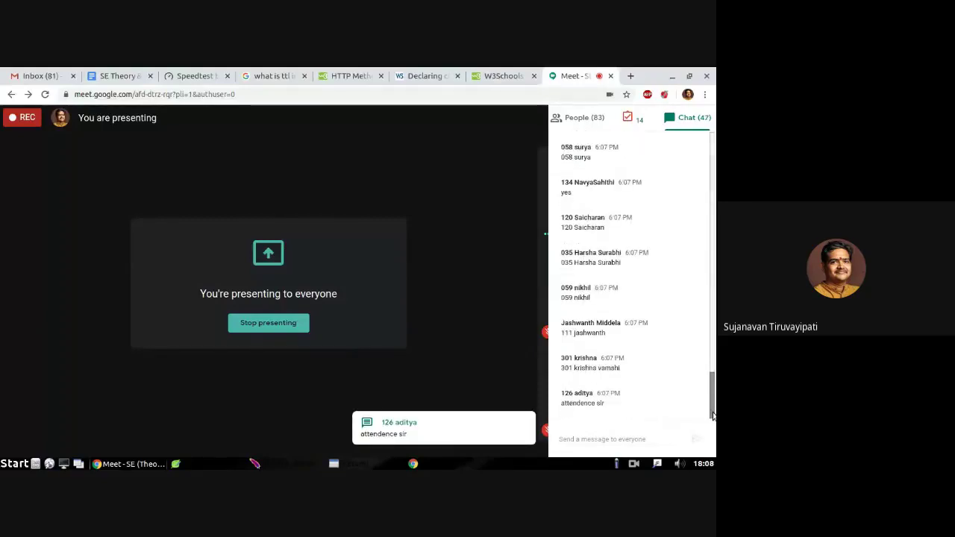
pyautogui.click(592, 120)
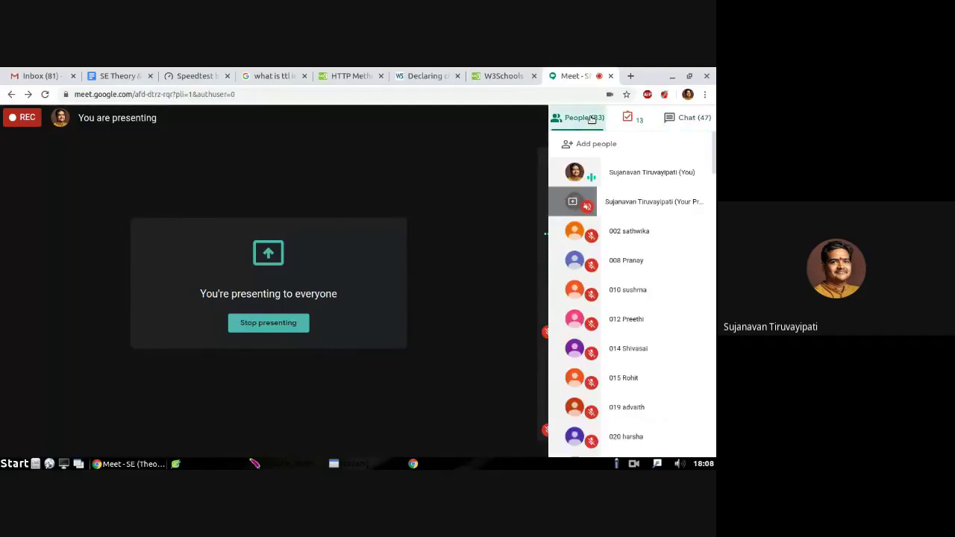
pyautogui.click(680, 117)
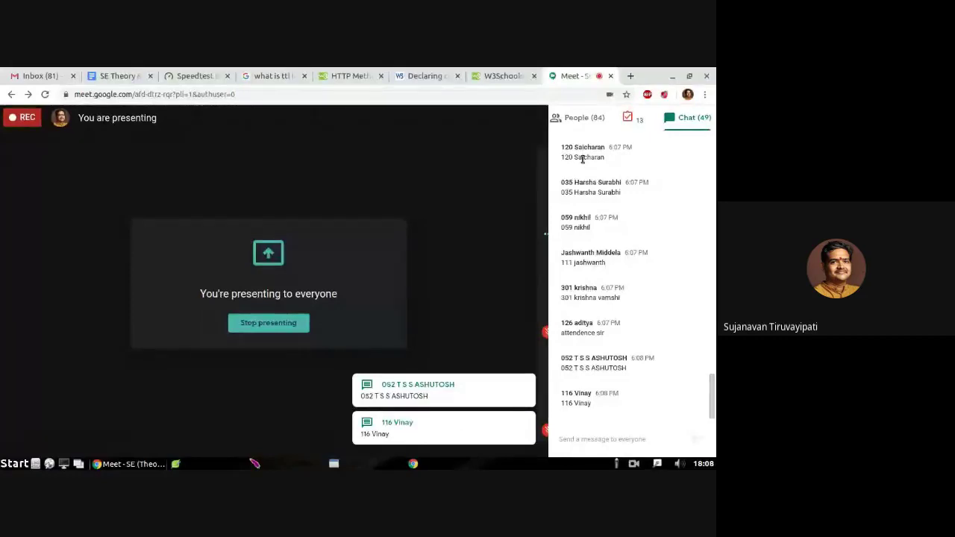
pyautogui.moveTo(580, 158)
pyautogui.mouseDown()
pyautogui.moveTo(565, 153)
pyautogui.moveTo(593, 149)
pyautogui.moveTo(562, 159)
pyautogui.moveTo(562, 148)
pyautogui.moveTo(594, 159)
pyautogui.mouseUp()
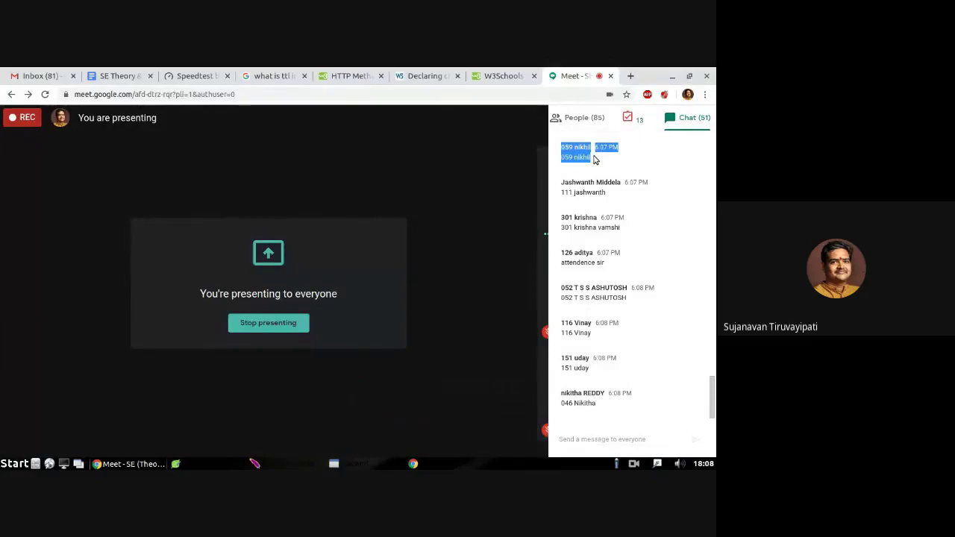
pyautogui.click(594, 160)
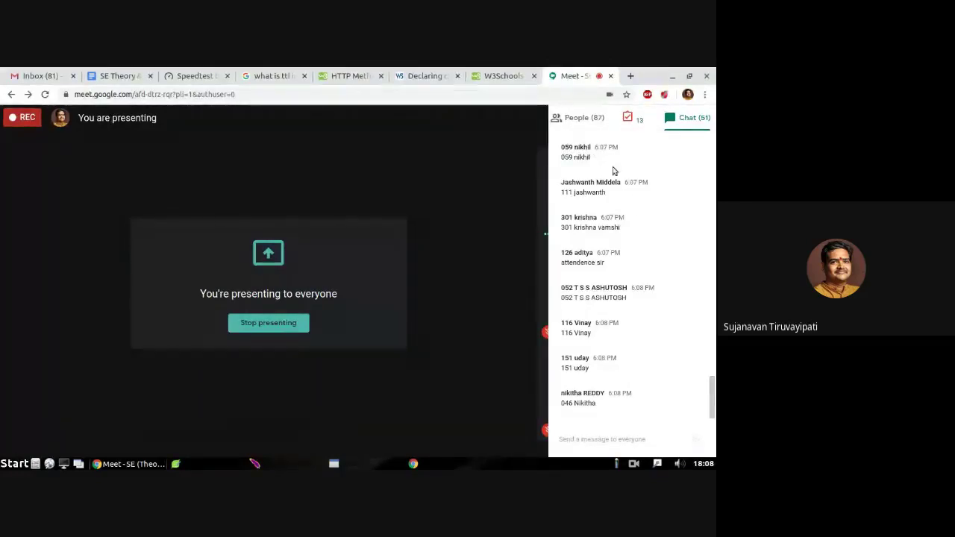
pyautogui.scroll(1, 644, 221)
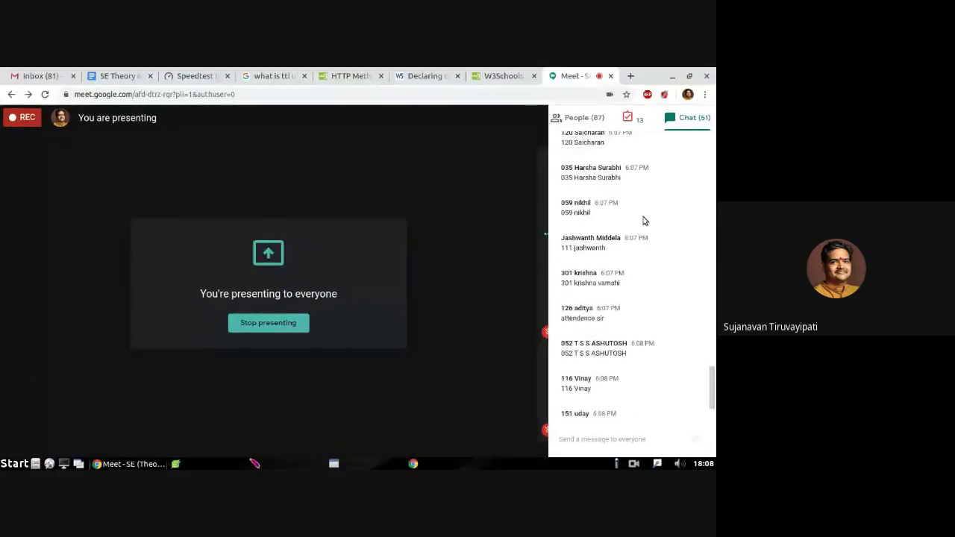
pyautogui.scroll(1, 645, 221)
pyautogui.moveTo(588, 222); pyautogui.dragTo(614, 234)
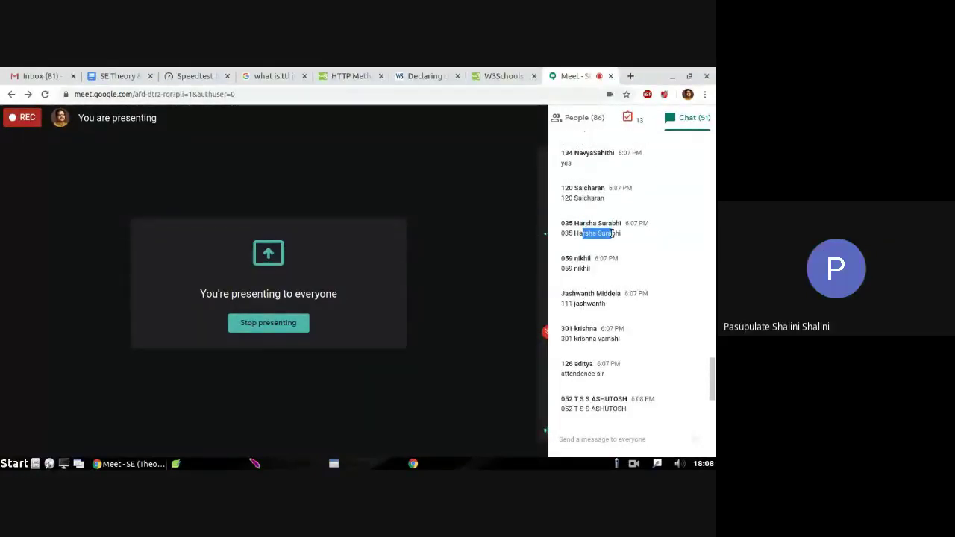
pyautogui.click(612, 234)
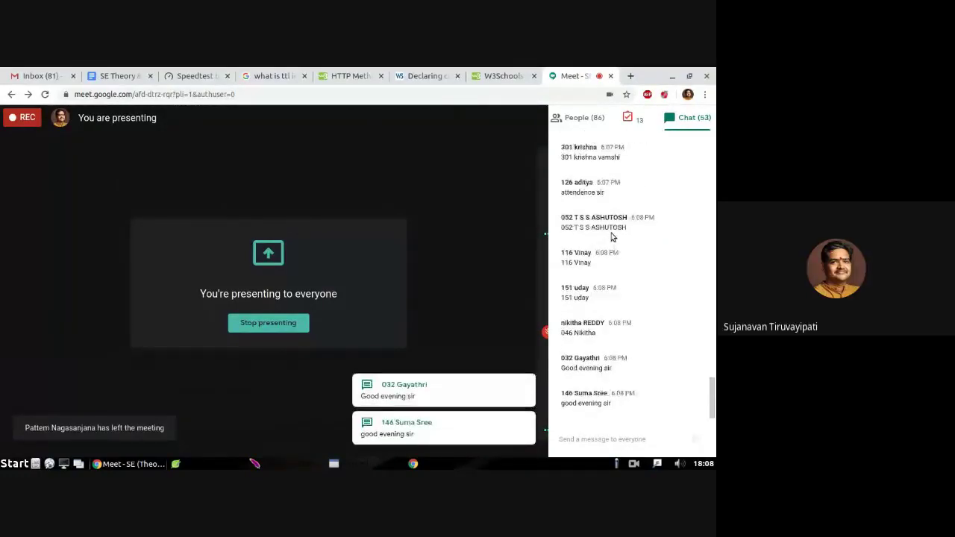
# Open the meeting's attendance spreadsheet from Google Meet, review the recorded names in column E to the end, and close the sheet.
pyautogui.click(578, 119)
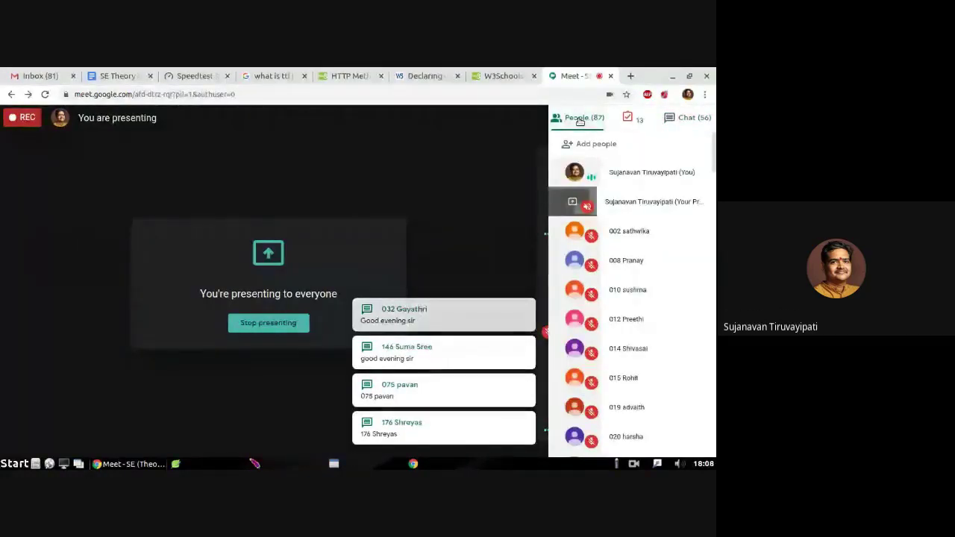
pyautogui.click(628, 121)
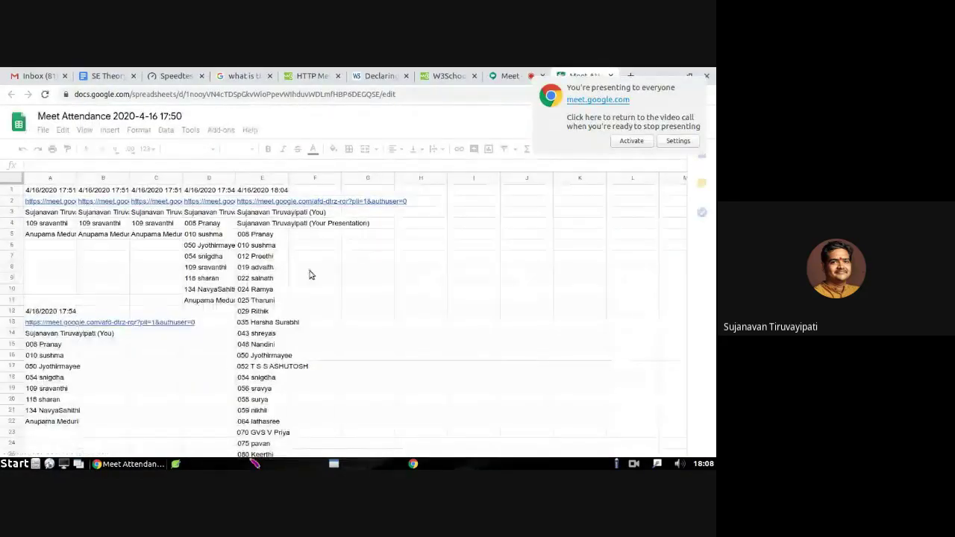
pyautogui.click(277, 236)
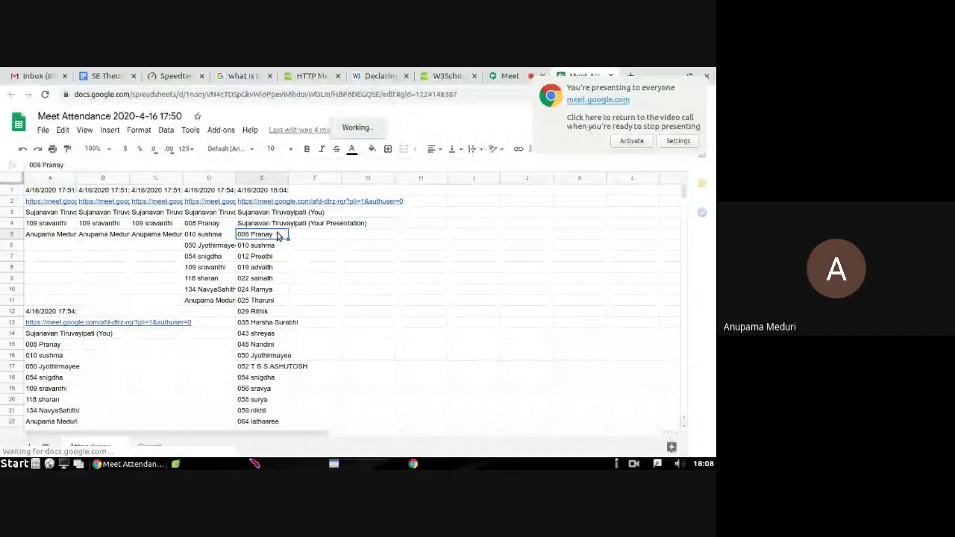
pyautogui.scroll(-2, 277, 236)
pyautogui.scroll(-5, 277, 236)
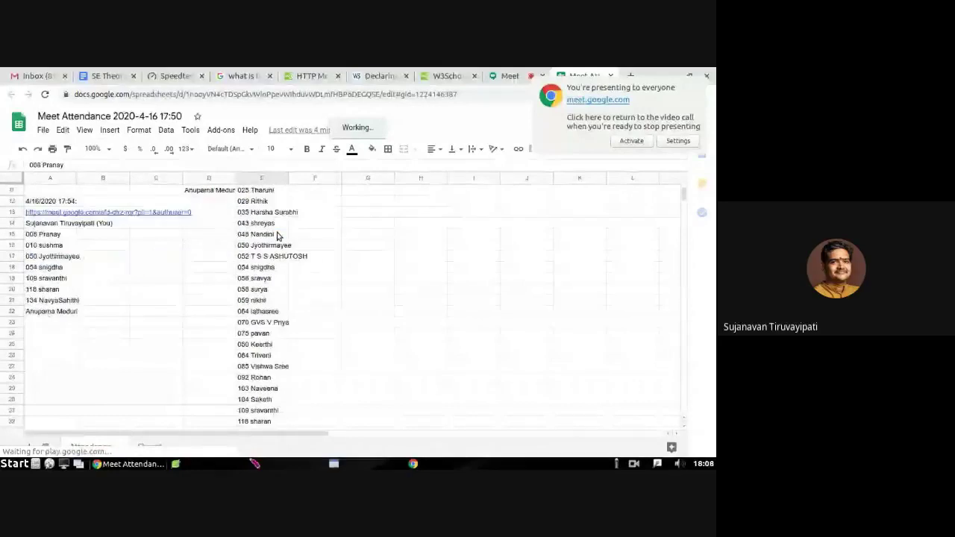
pyautogui.scroll(-5, 277, 236)
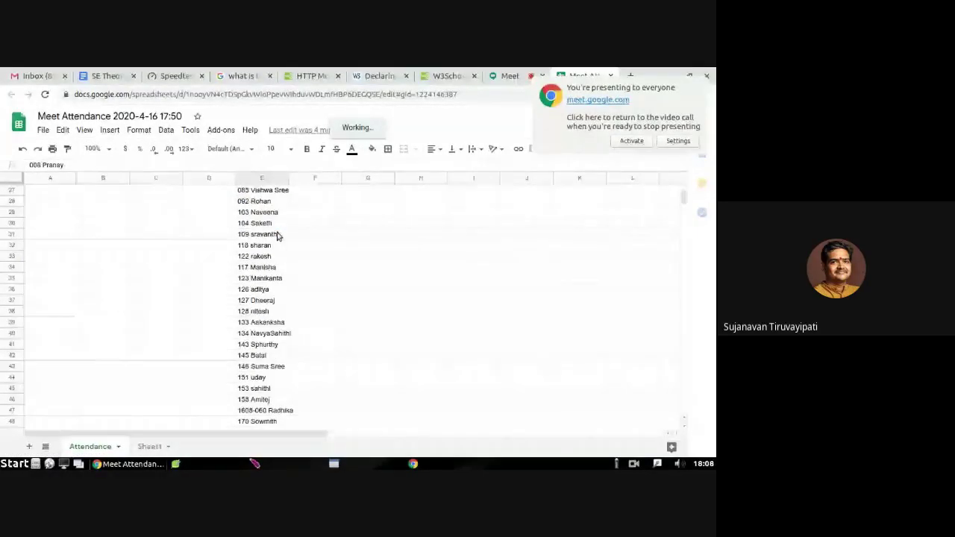
pyautogui.scroll(-5, 277, 236)
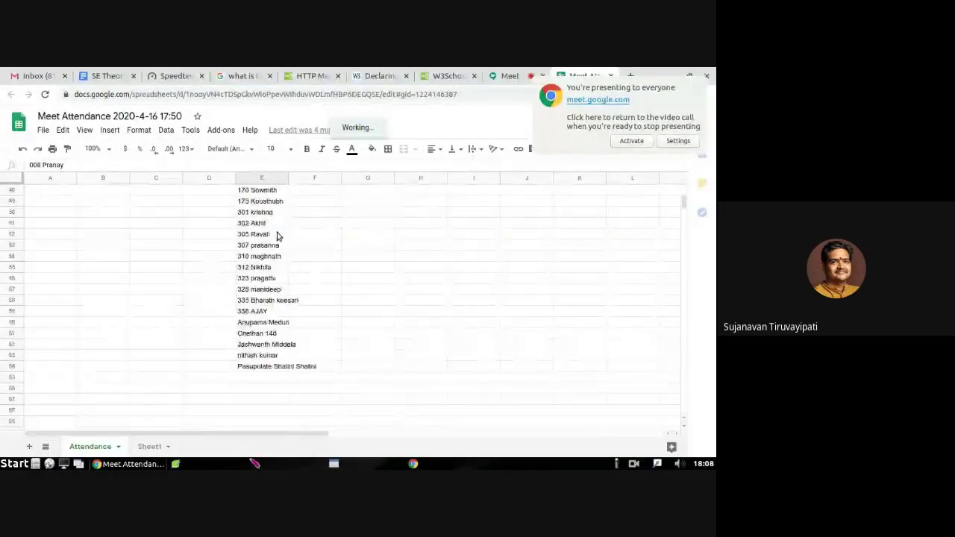
pyautogui.click(270, 304)
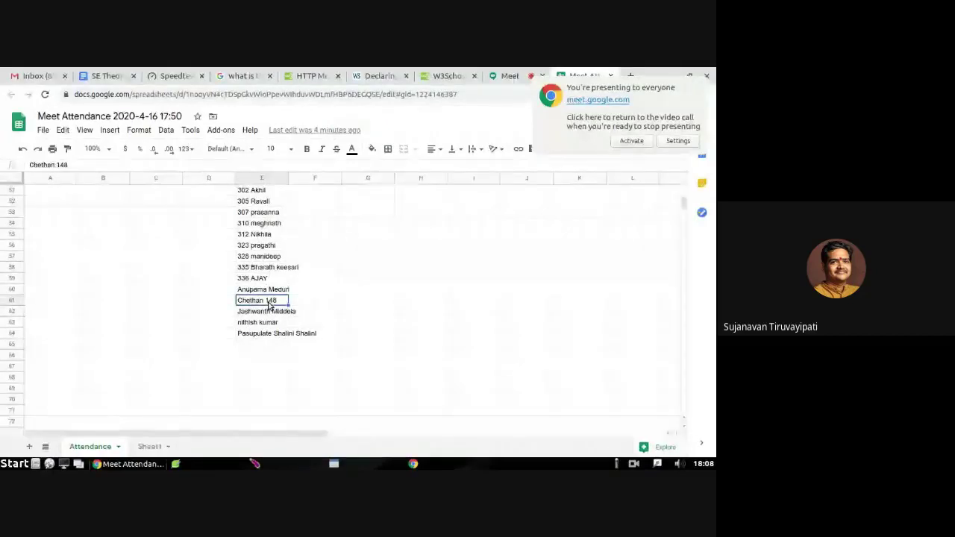
pyautogui.scroll(1, 335, 280)
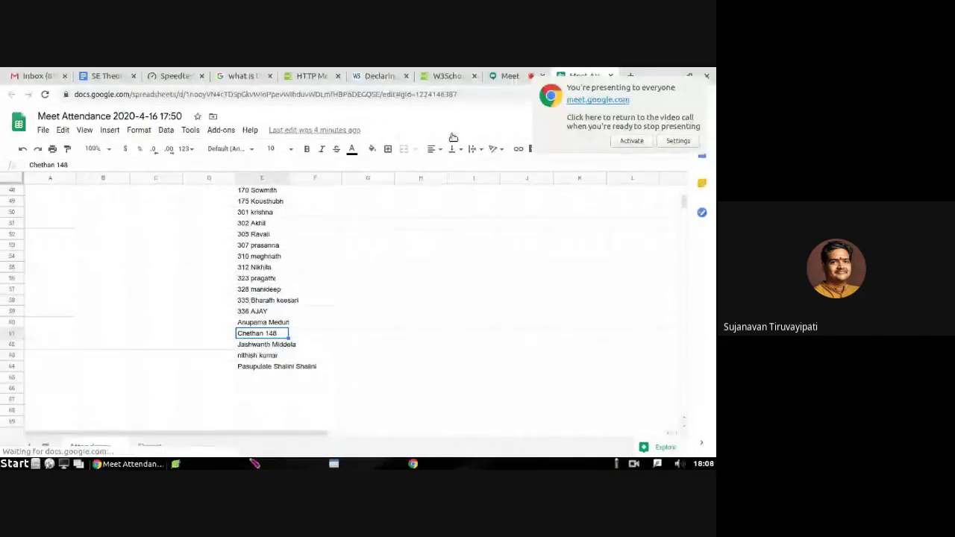
pyautogui.click(611, 76)
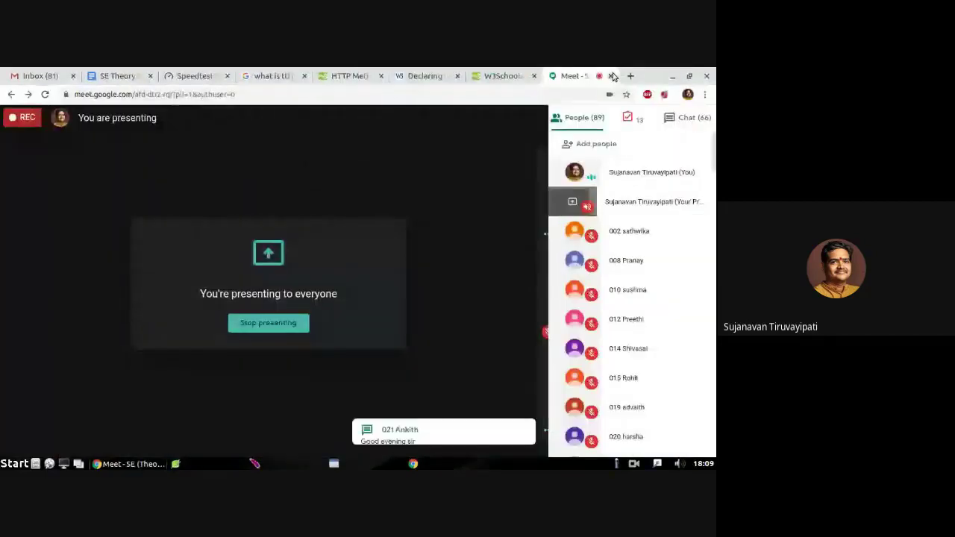
# Review the meeting chat through to the newest messages and close the side panel.
pyautogui.click(685, 117)
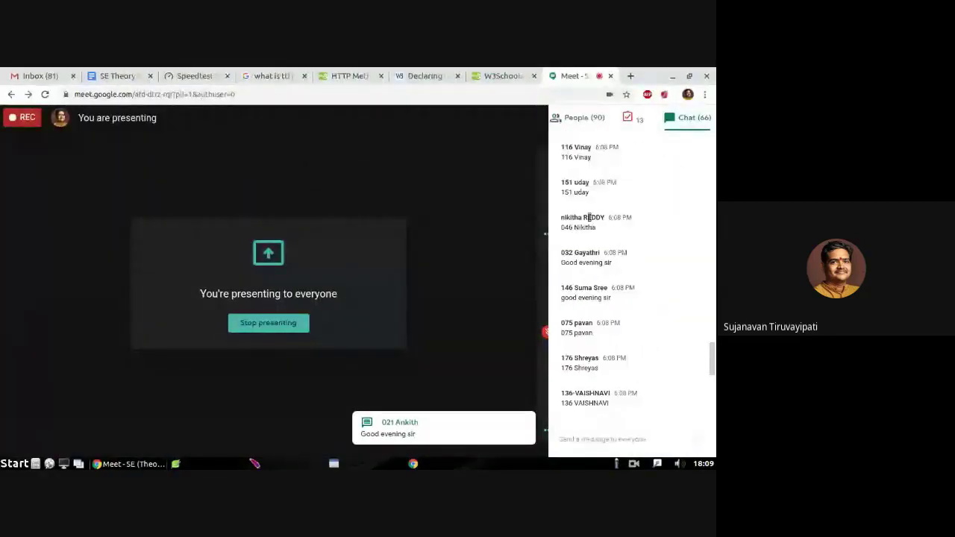
pyautogui.moveTo(565, 227)
pyautogui.mouseDown()
pyautogui.moveTo(596, 227)
pyautogui.moveTo(604, 217)
pyautogui.moveTo(561, 234)
pyautogui.mouseUp()
pyautogui.click(573, 216)
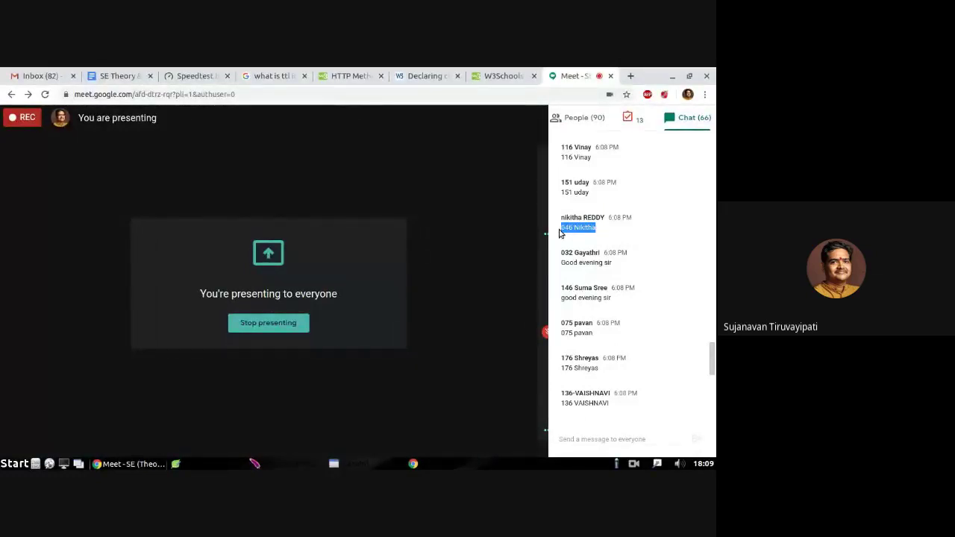
pyautogui.click(590, 238)
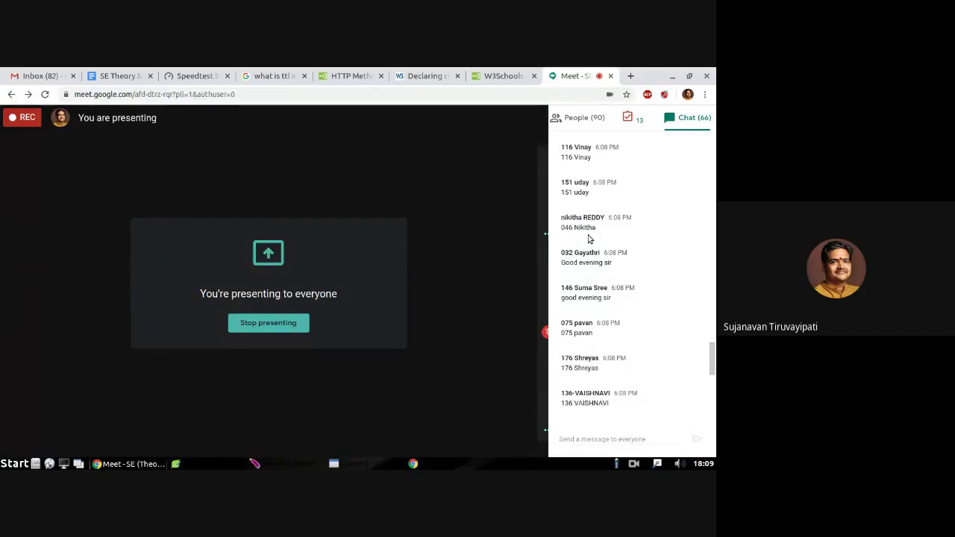
pyautogui.moveTo(713, 358); pyautogui.dragTo(713, 411)
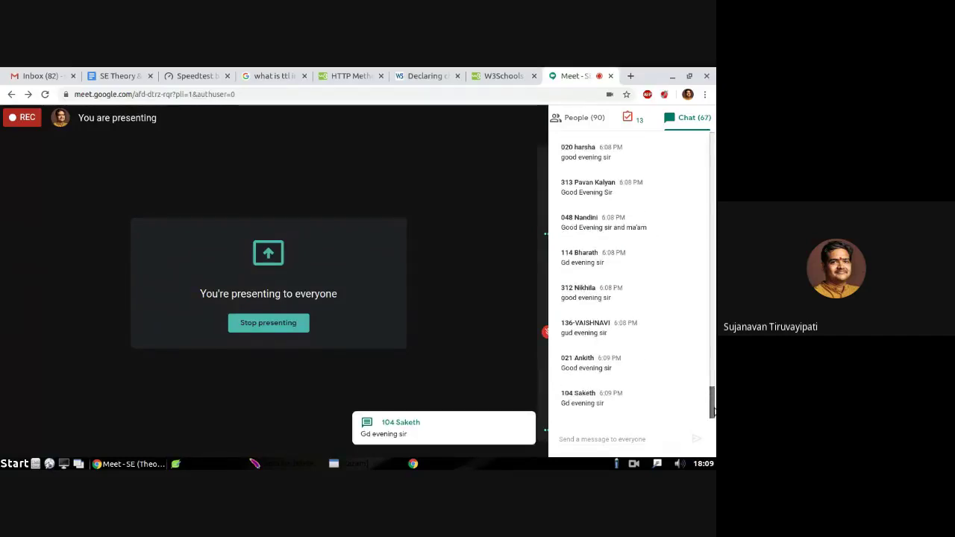
pyautogui.click(574, 117)
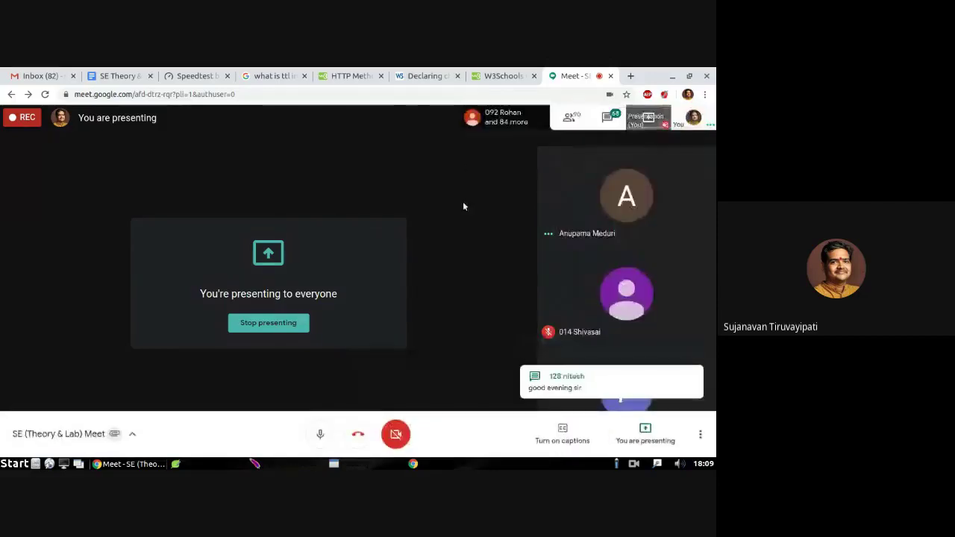
# Switch to a blank text editor note over Apache JMeter and list Load and Stress on separate lines.
pyautogui.click(282, 463)
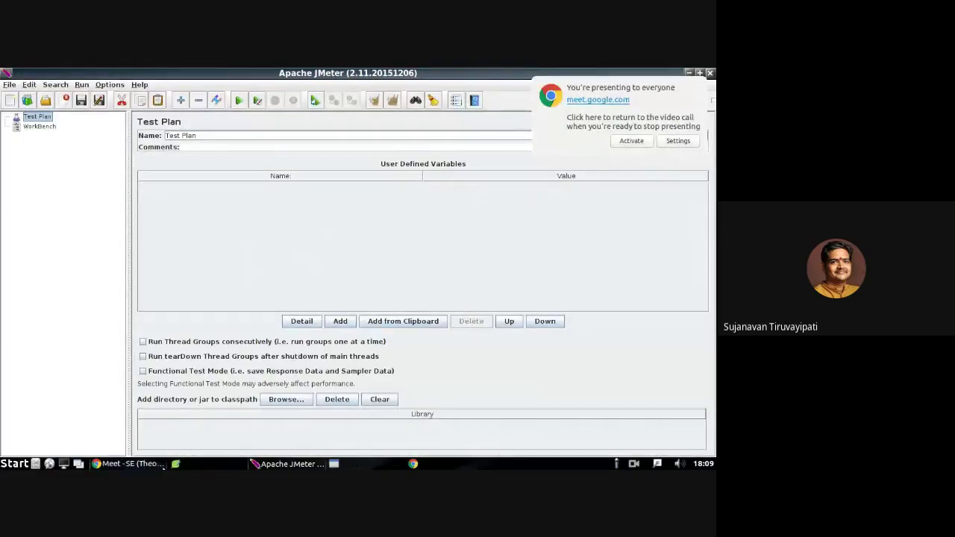
pyautogui.moveTo(209, 152); pyautogui.dragTo(298, 175)
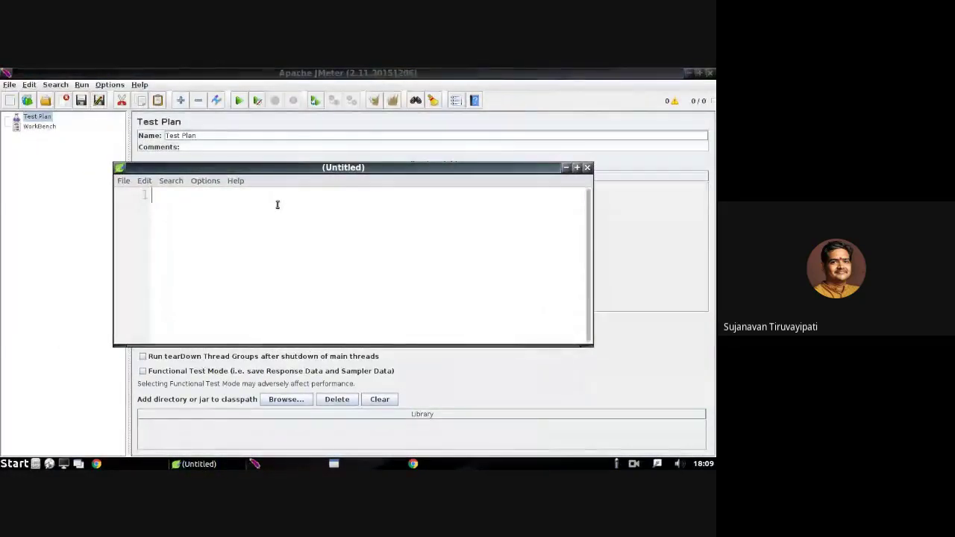
pyautogui.write('Load')
pyautogui.press('Return')
pyautogui.write('Stress')
# Add an aligned dash after both Load and Stress in the note, ready for their descriptions.
pyautogui.click(185, 195)
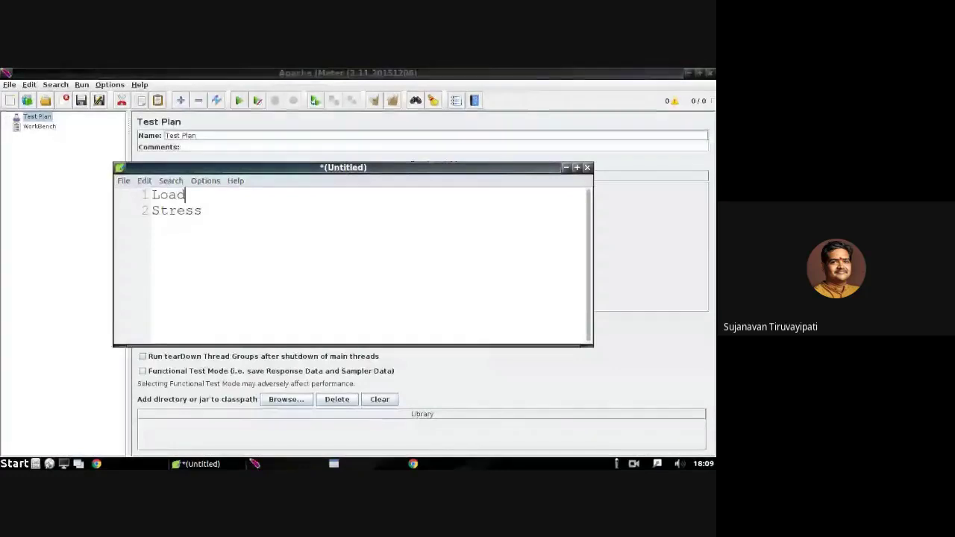
pyautogui.click(203, 211)
pyautogui.click(217, 194)
pyautogui.write('-')
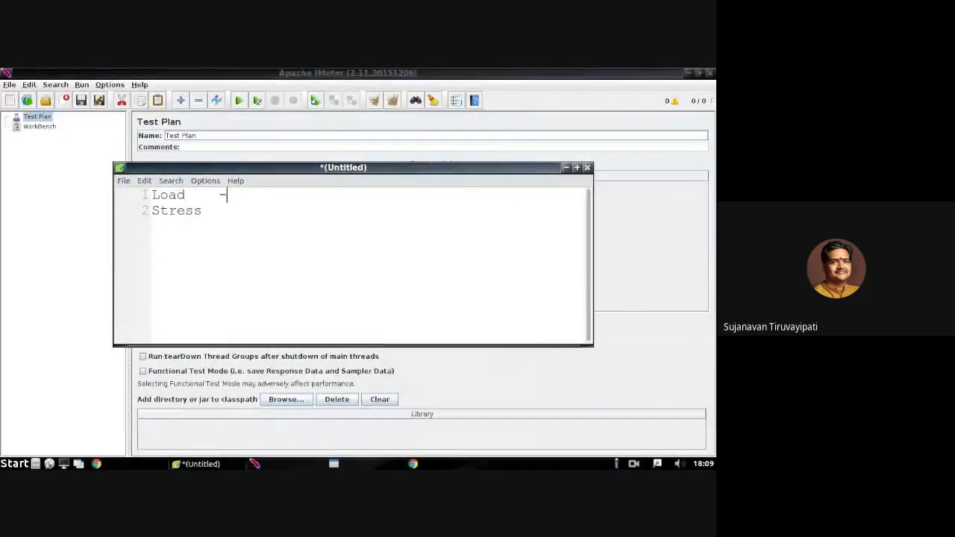
pyautogui.press('Return')
pyautogui.hotkey('ctrl', 'z')
pyautogui.hotkey('ctrl', 'z')
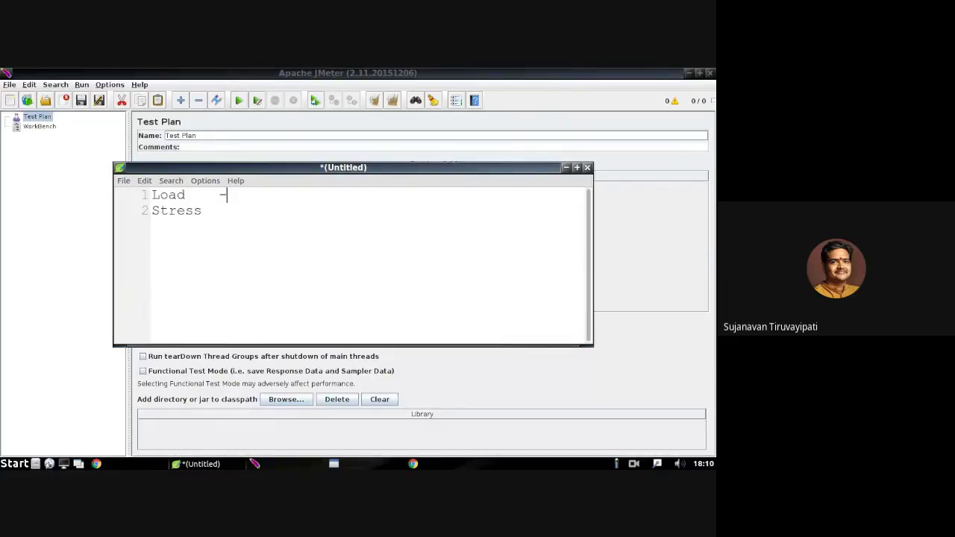
pyautogui.write('-')
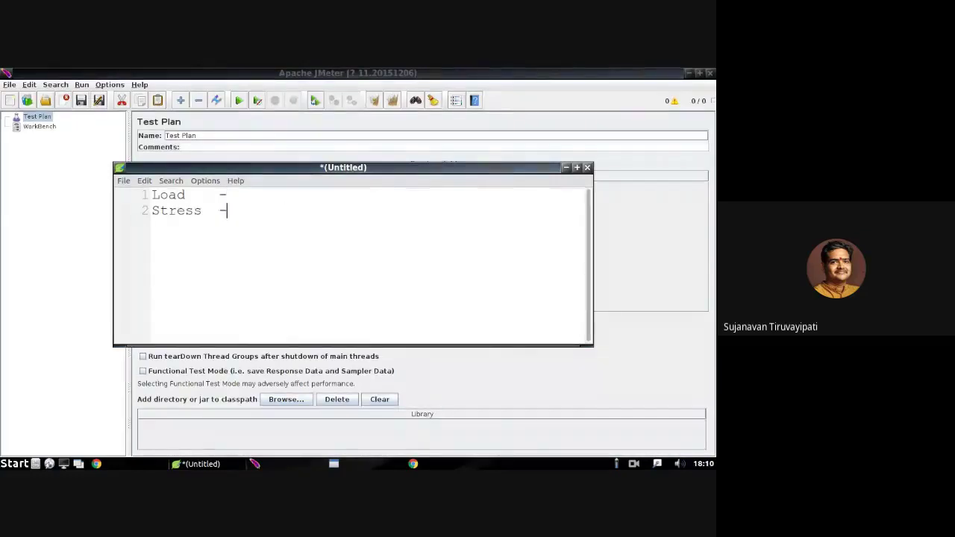
pyautogui.press('Tab')
pyautogui.press('BackSpace')
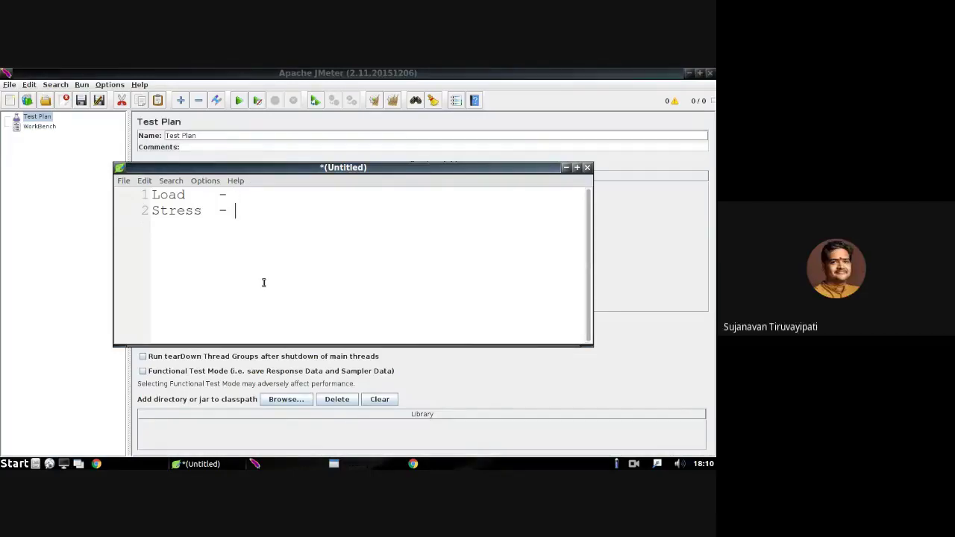
# Below a blank line, add the heading Example with the entries Car and Truck, each followed by an aligned dash.
pyautogui.press('Return')
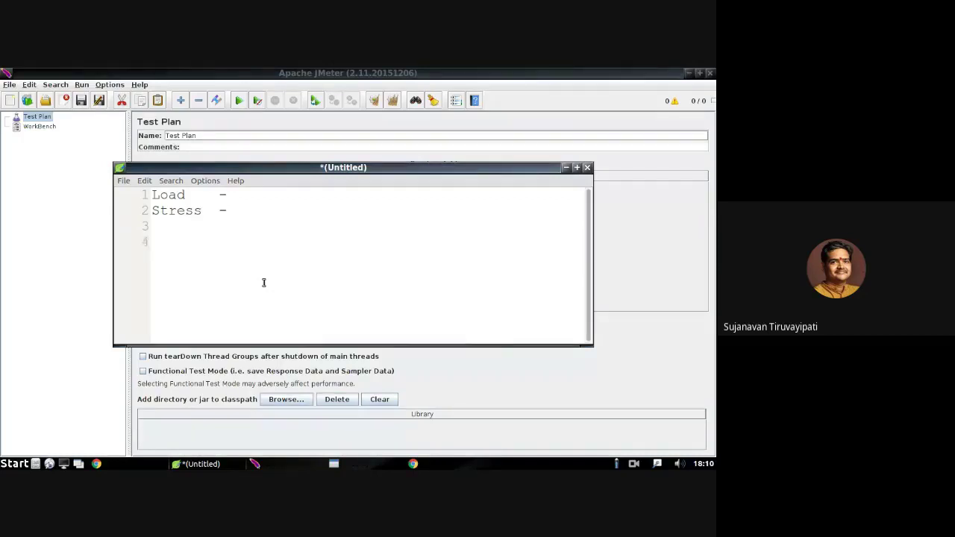
pyautogui.write('Example')
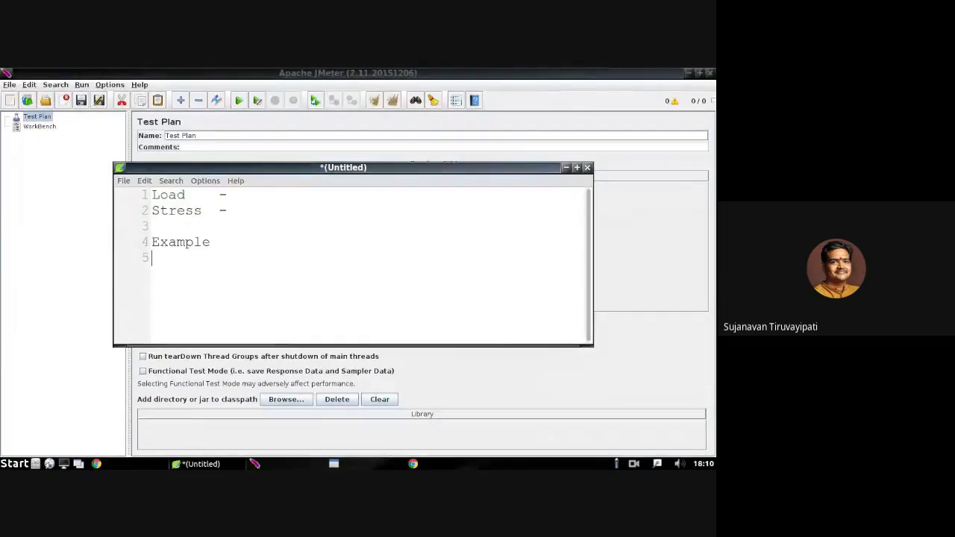
pyautogui.write('Car')
pyautogui.press('Return')
pyautogui.write('Tr')
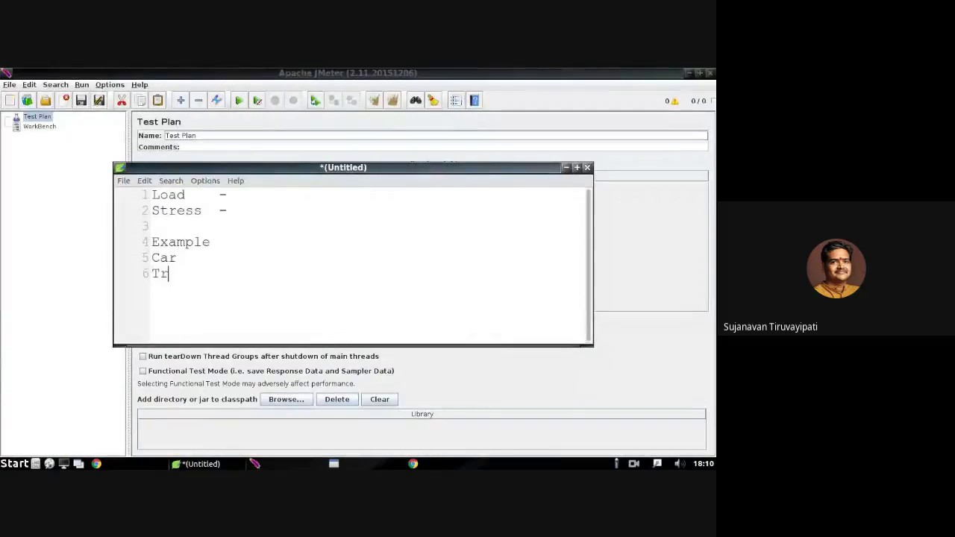
pyautogui.write('uck -')
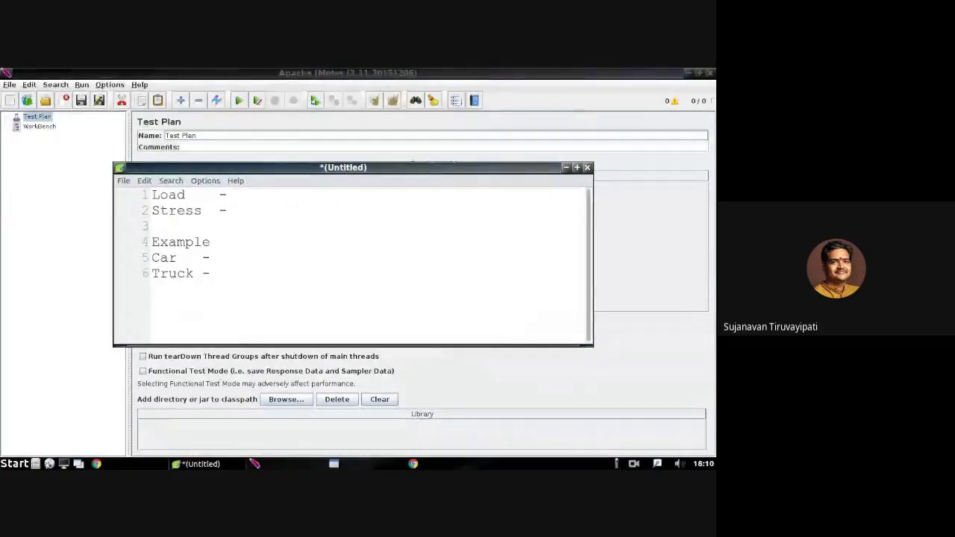
# Describe Car as Fast and Truck as Slow in the example list.
pyautogui.write('Fast')
pyautogui.click(219, 273)
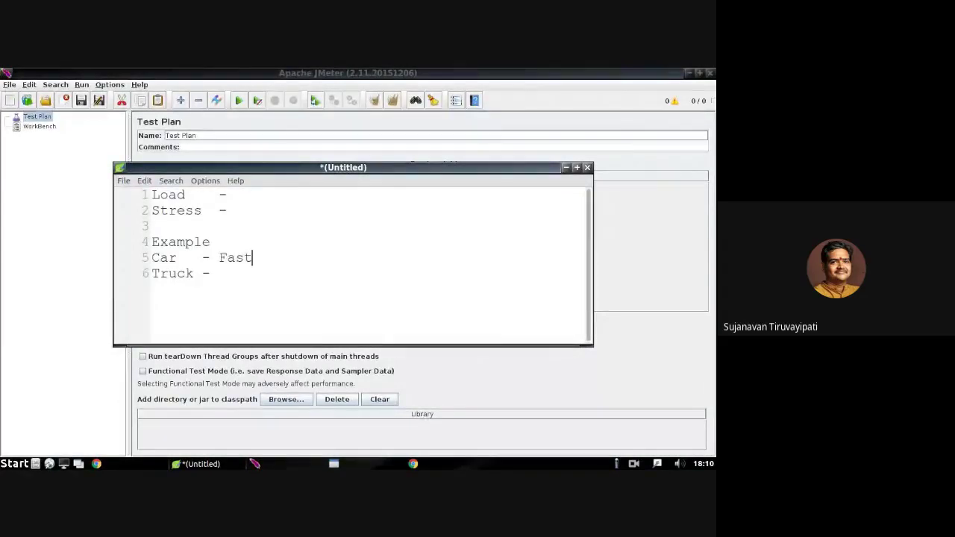
pyautogui.write('Slow ')
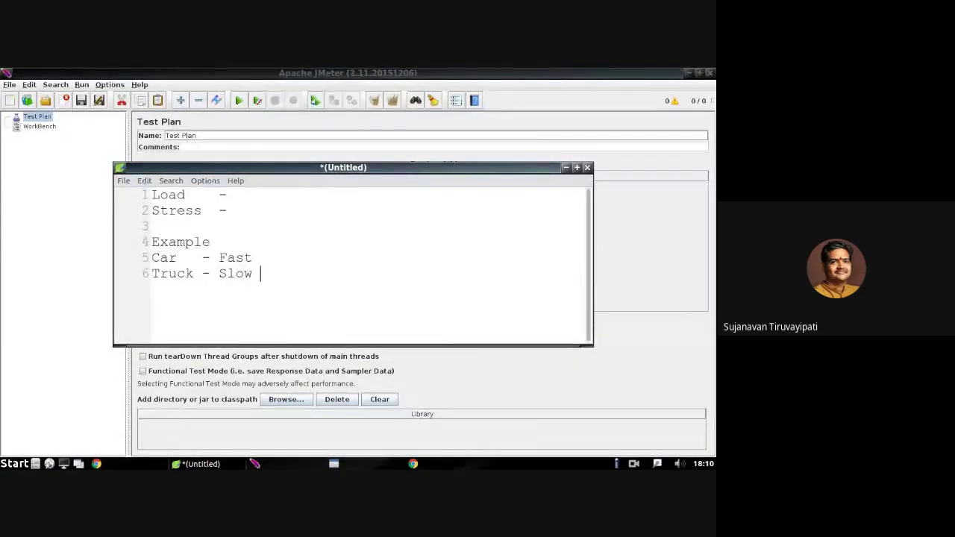
# Append a dash and empty parentheses to both the Car and Truck lines, keeping the parentheses aligned.
pyautogui.write(' -')
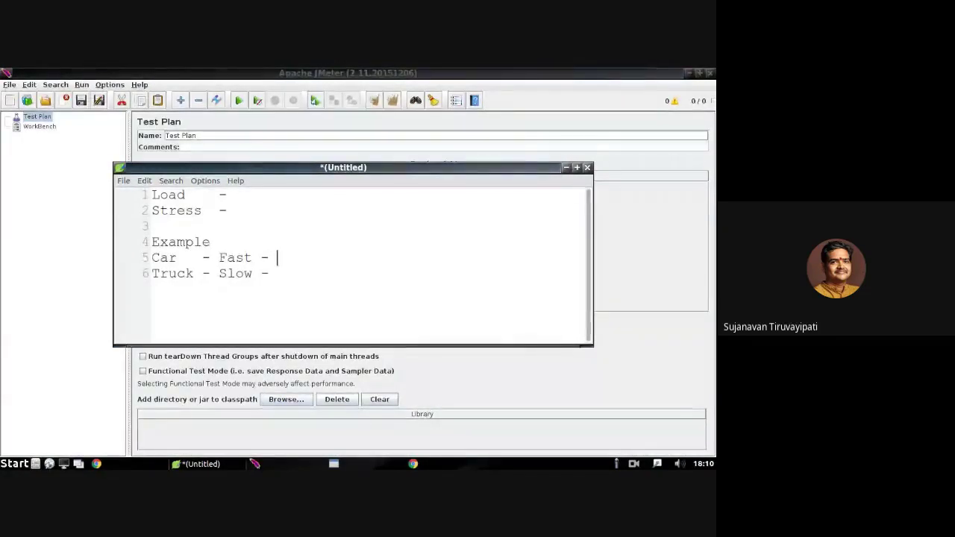
pyautogui.write(' ()')
pyautogui.click(273, 273)
pyautogui.write('()')
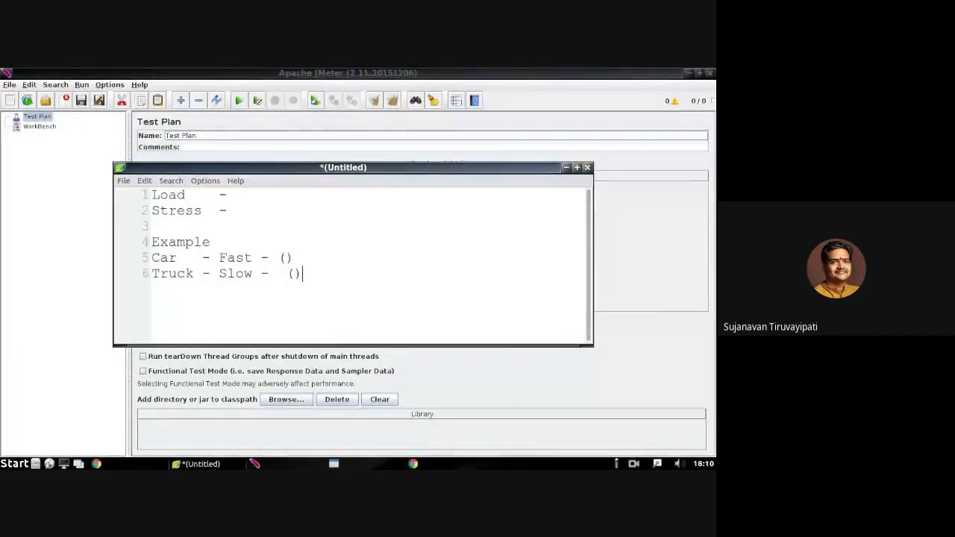
pyautogui.press('BackSpace')
# Fill in 1Ton inside the parentheses on both the Car and Truck lines.
pyautogui.click(277, 257)
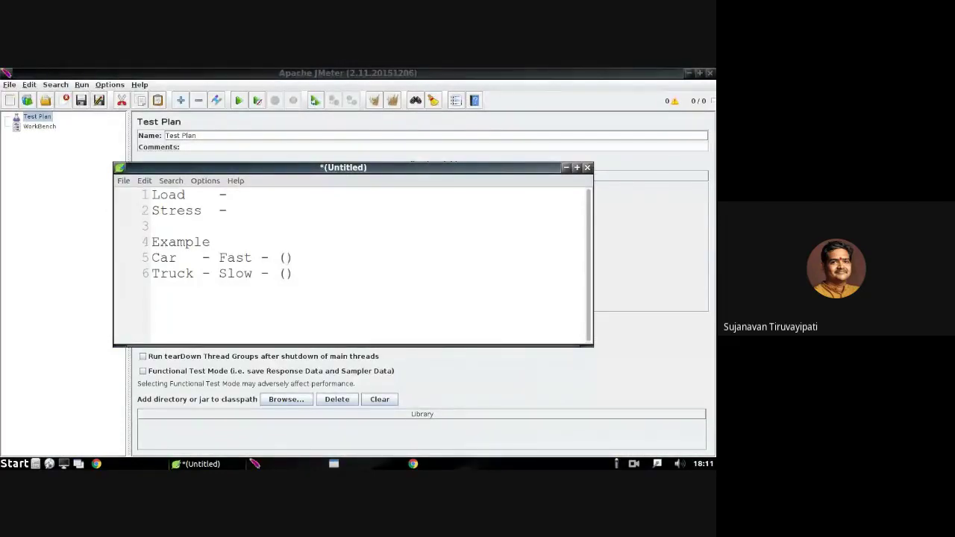
pyautogui.write('800')
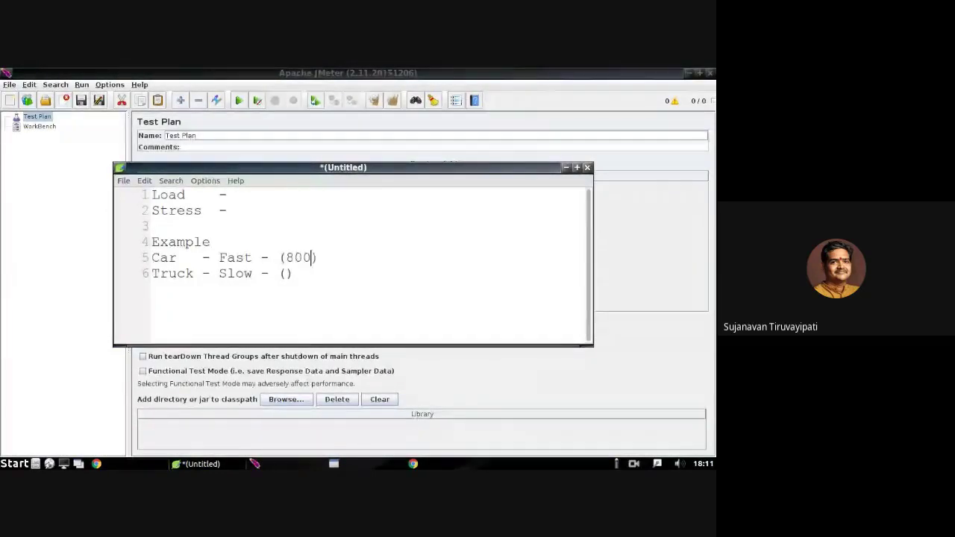
pyautogui.press('BackSpace')
pyautogui.press('BackSpace')
pyautogui.press('BackSpace')
pyautogui.write('1')
pyautogui.write('Ton')
pyautogui.click(287, 273)
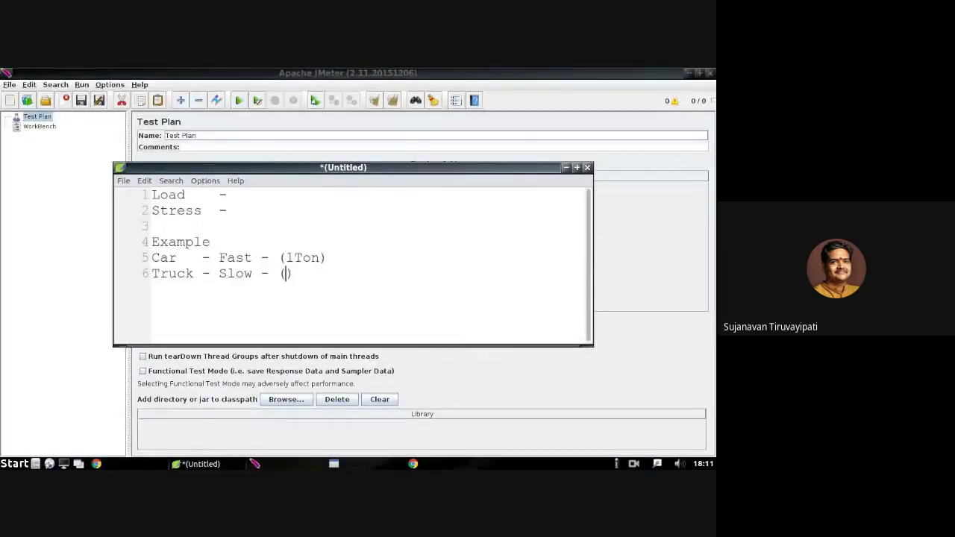
pyautogui.write('1Ton)')
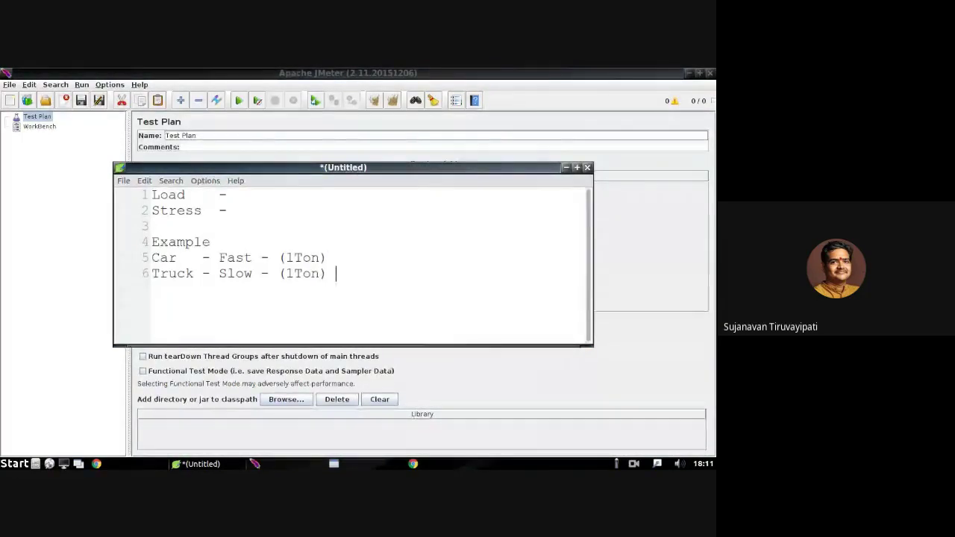
# Add a dash after (1Ton) on both the Car and Truck lines.
pyautogui.write(' -')
pyautogui.click(336, 257)
pyautogui.write('-')
pyautogui.click(345, 273)
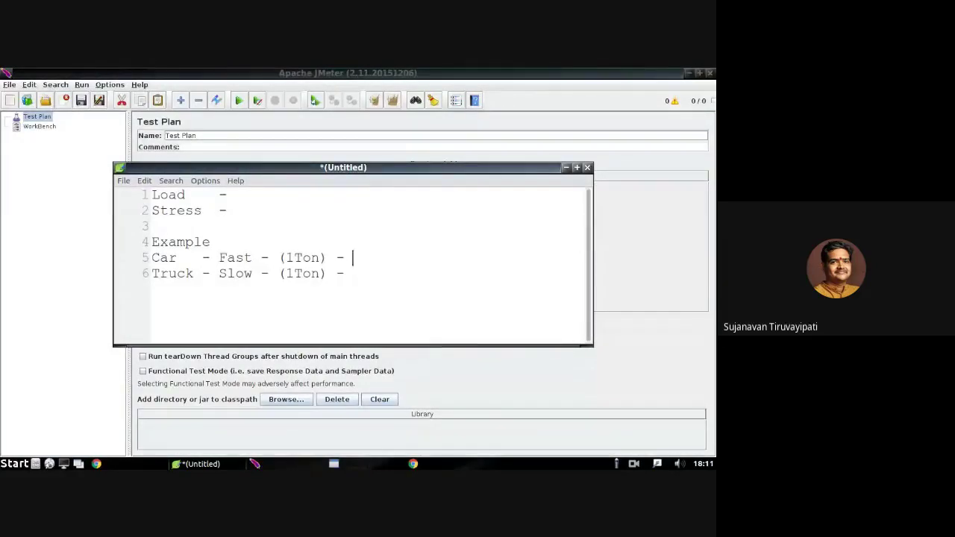
pyautogui.press('Down')
pyautogui.press('Up')
pyautogui.press('Down')
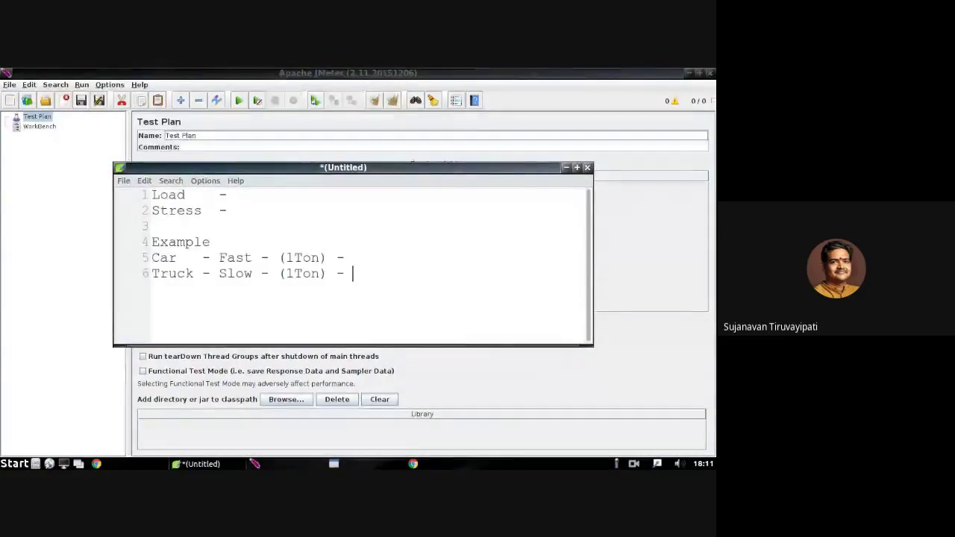
pyautogui.press('Up')
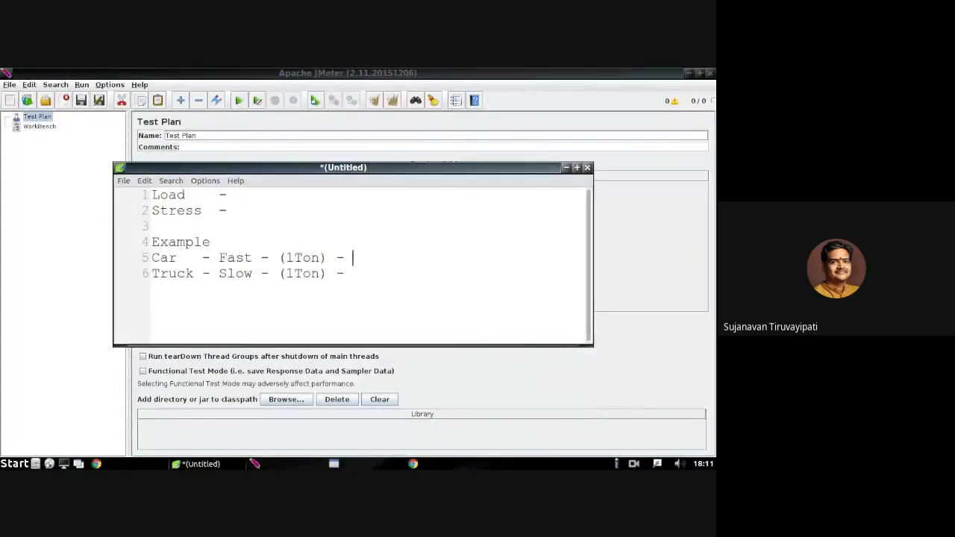
# After the 1Ton entries, describe Car as Fast and Truck as Slow, each followed by a dash.
pyautogui.write('Fast')
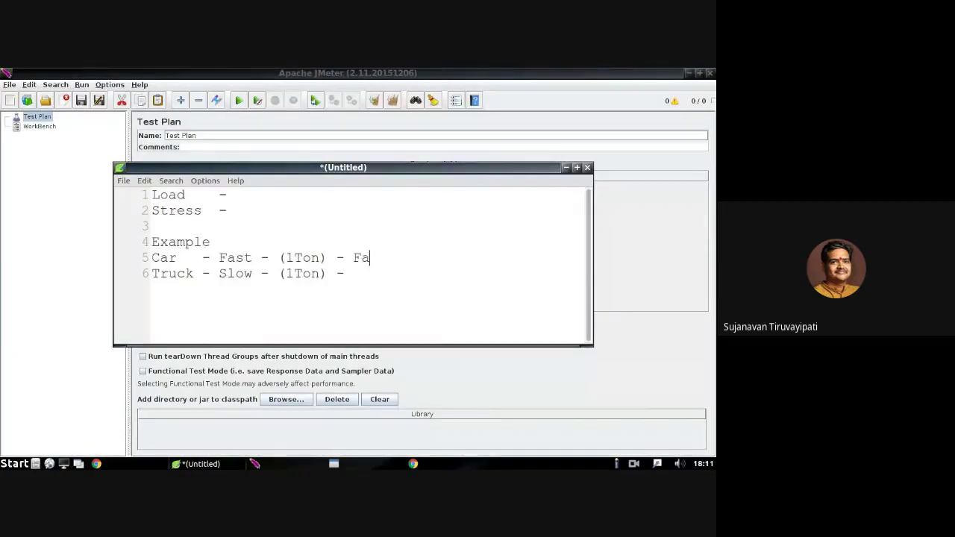
pyautogui.click(354, 273)
pyautogui.write('Slow -')
pyautogui.click(394, 258)
pyautogui.write('- ')
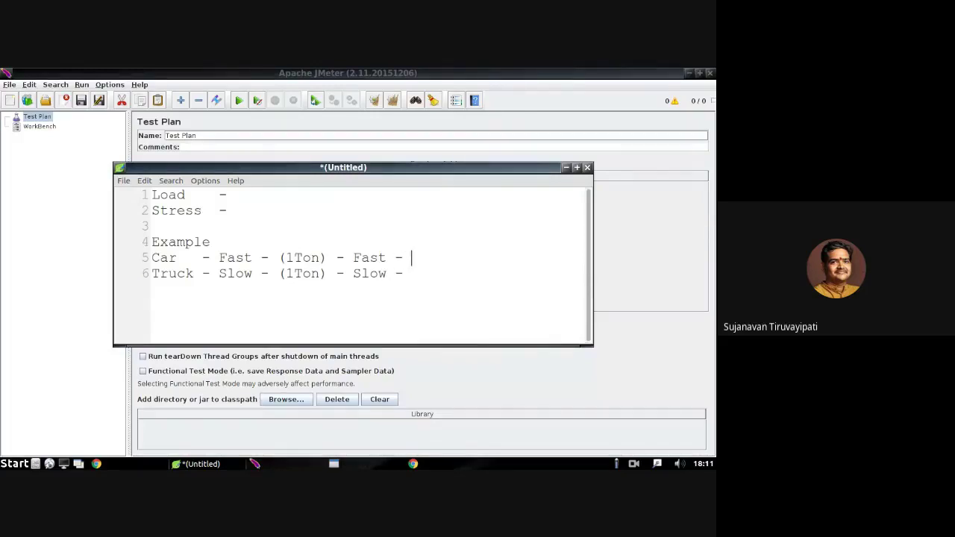
# Add (10Tons) as the second load on both the Car and Truck lines.
pyautogui.write('(10Tons)')
pyautogui.click(404, 273)
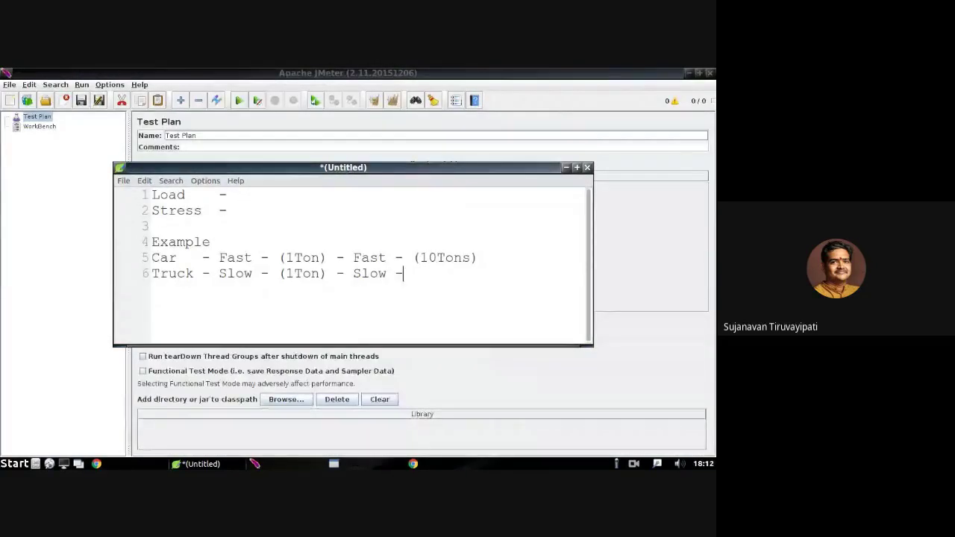
pyautogui.write('(')
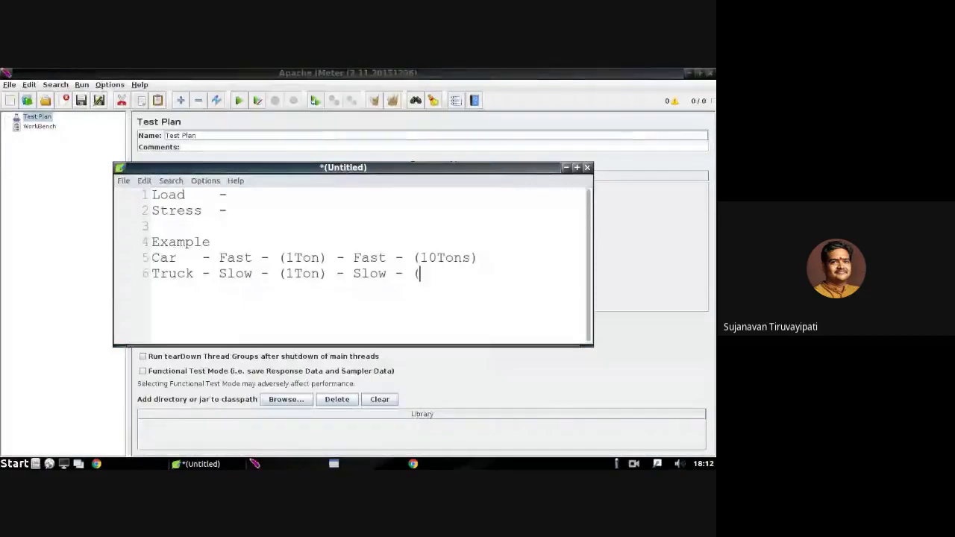
pyautogui.write('10To')
pyautogui.press('BackSpace')
pyautogui.press('BackSpace')
pyautogui.write('Tons) ')
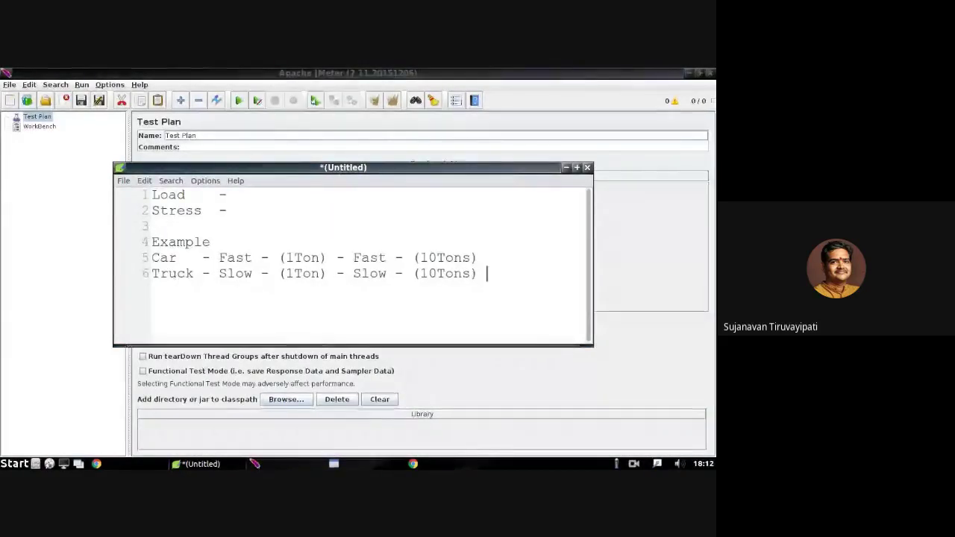
# Add a dash after (10Tons) on both the Car and Truck lines.
pyautogui.write('-')
pyautogui.press('Up')
pyautogui.write('-')
pyautogui.press('Down')
pyautogui.press('Up')
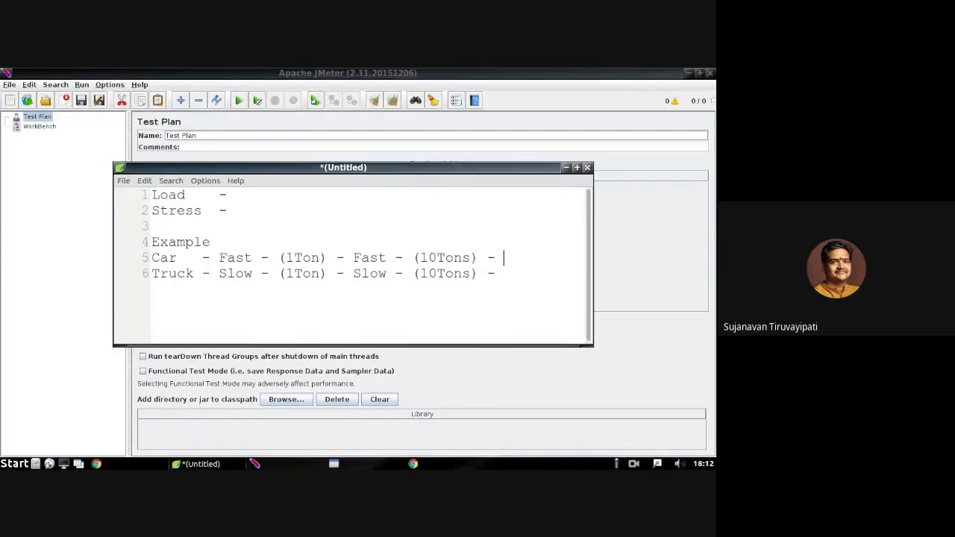
# End the Car line with Loaded it and the Truck line with Slow.
pyautogui.write('Loaded i')
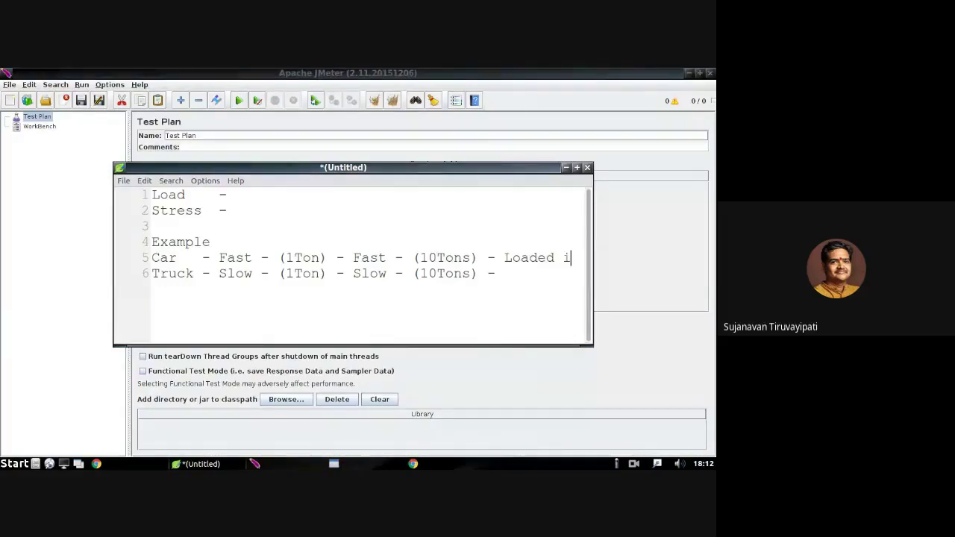
pyautogui.write('t')
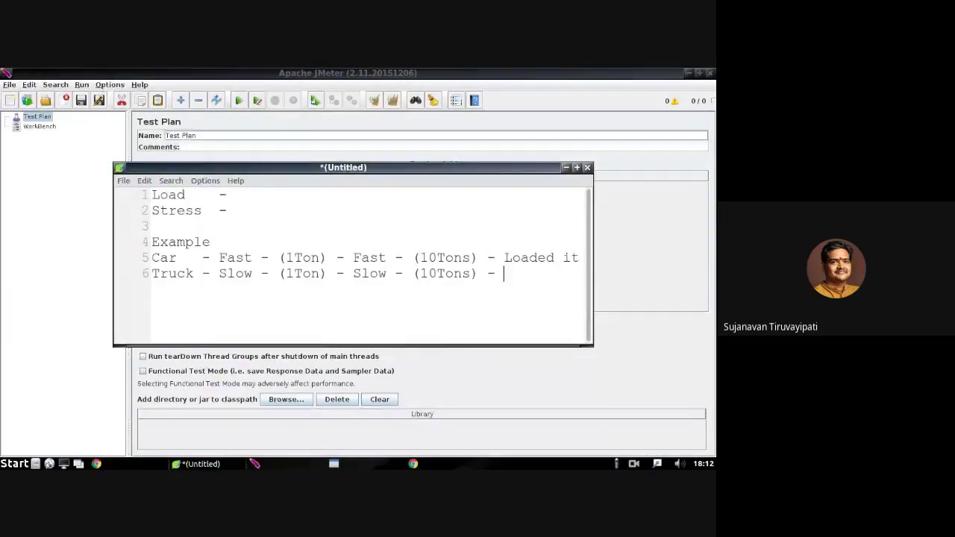
pyautogui.write('Slow')
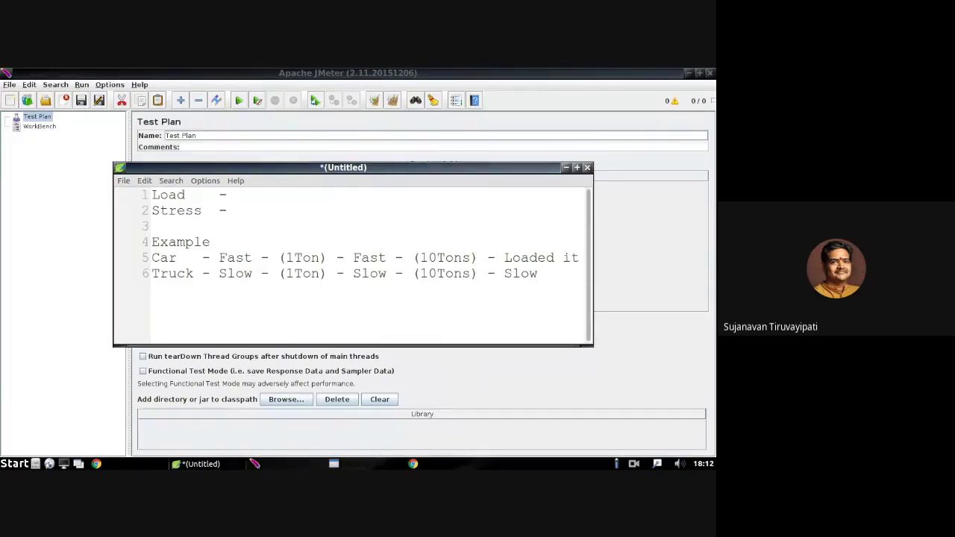
# Replace the Car line's ending from 10Tons onward with 5Tons, a closing parenthesis and a dash.
pyautogui.click(423, 258)
pyautogui.moveTo(422, 258); pyautogui.dragTo(469, 255)
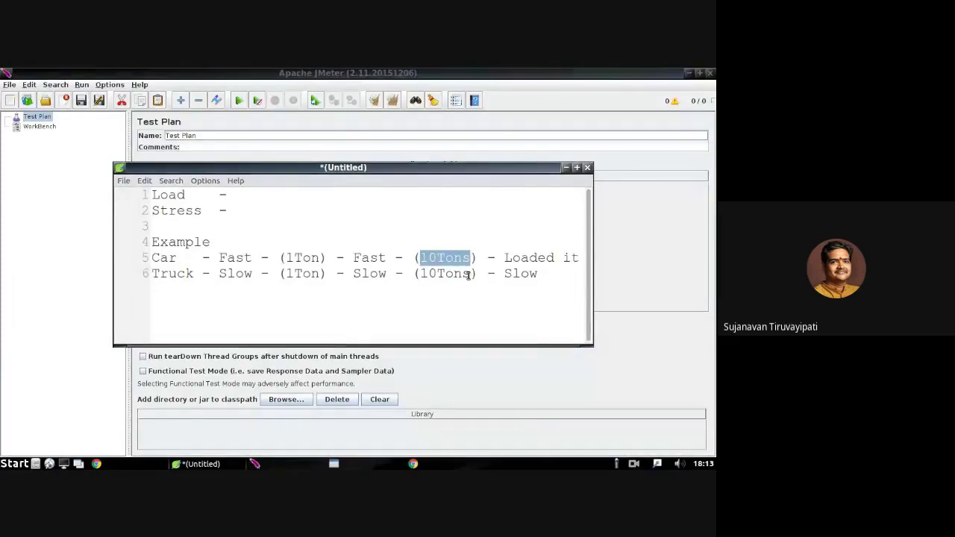
pyautogui.click(452, 258)
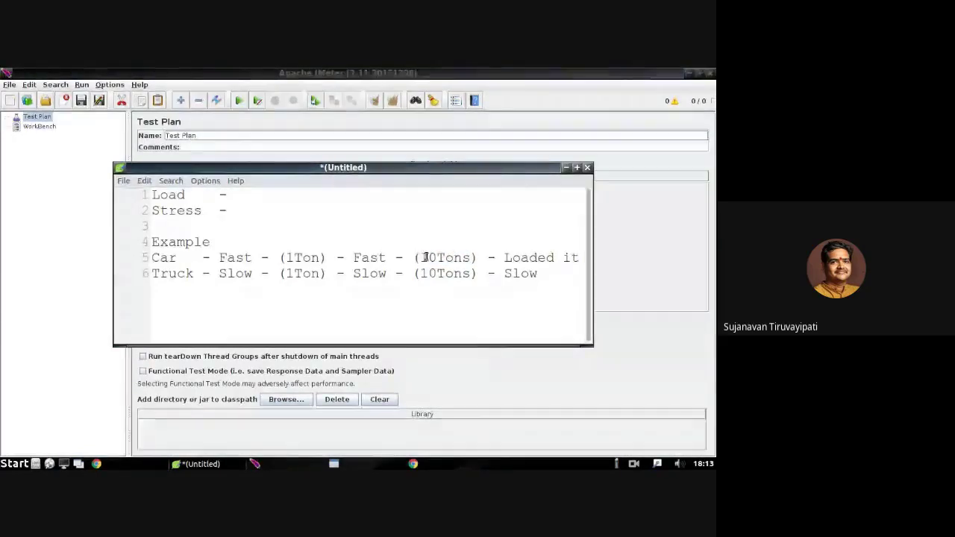
pyautogui.moveTo(420, 257); pyautogui.dragTo(580, 257)
pyautogui.write('5')
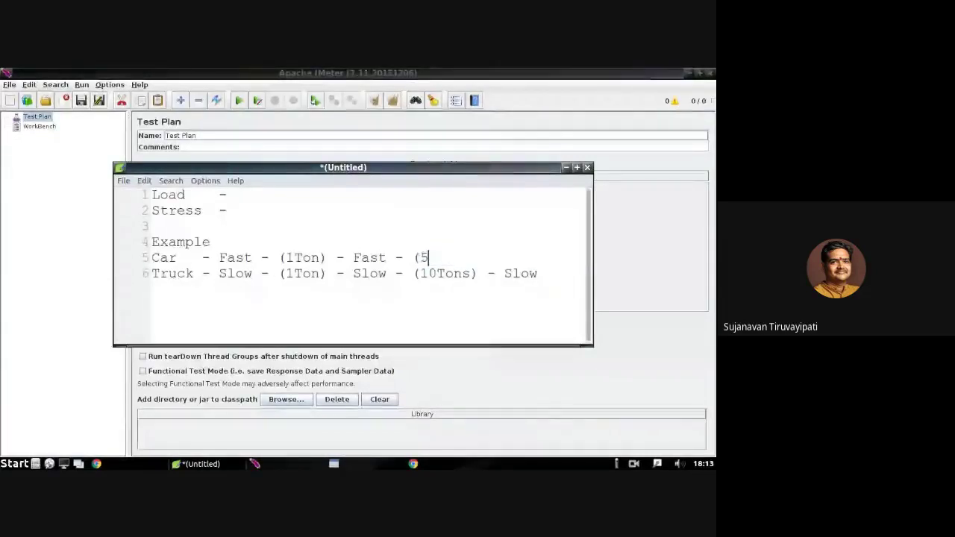
pyautogui.write('Tons) -')
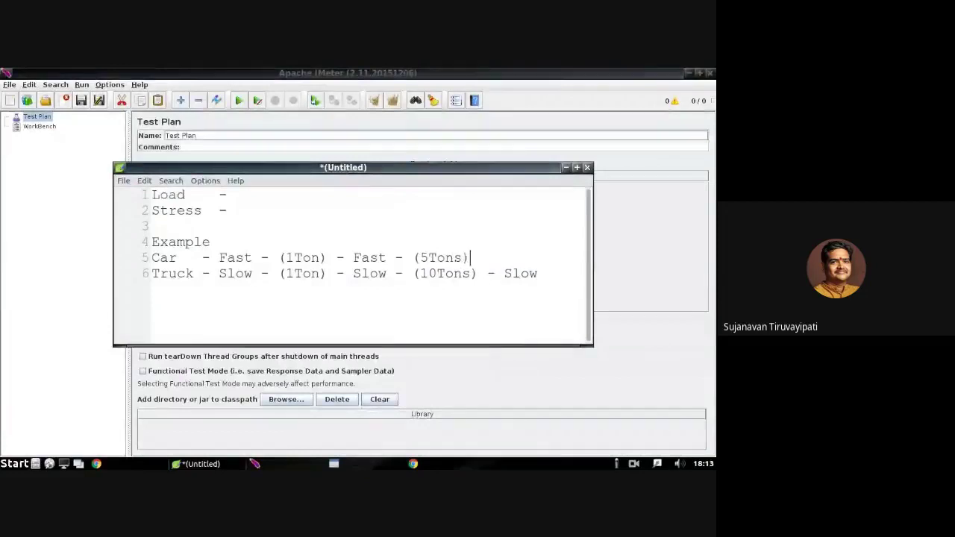
# Change the second load on the Truck line to 5Tons.
pyautogui.press('Down')
pyautogui.press('Left')
pyautogui.press('Left')
pyautogui.press('Left')
pyautogui.press('Left')
pyautogui.press('Left')
pyautogui.press('Left')
pyautogui.press('Left')
pyautogui.press('Delete')
pyautogui.press('BackSpace')
pyautogui.write('5')
# Delete the final Slow from the Truck line, keeping the dash after (5Tons).
pyautogui.press('Right')
pyautogui.press('Right')
pyautogui.press('Right')
pyautogui.press('Right')
pyautogui.press('Right')
pyautogui.press('Right')
pyautogui.press('Right')
pyautogui.press('Right')
pyautogui.press('Right')
pyautogui.press('Right')
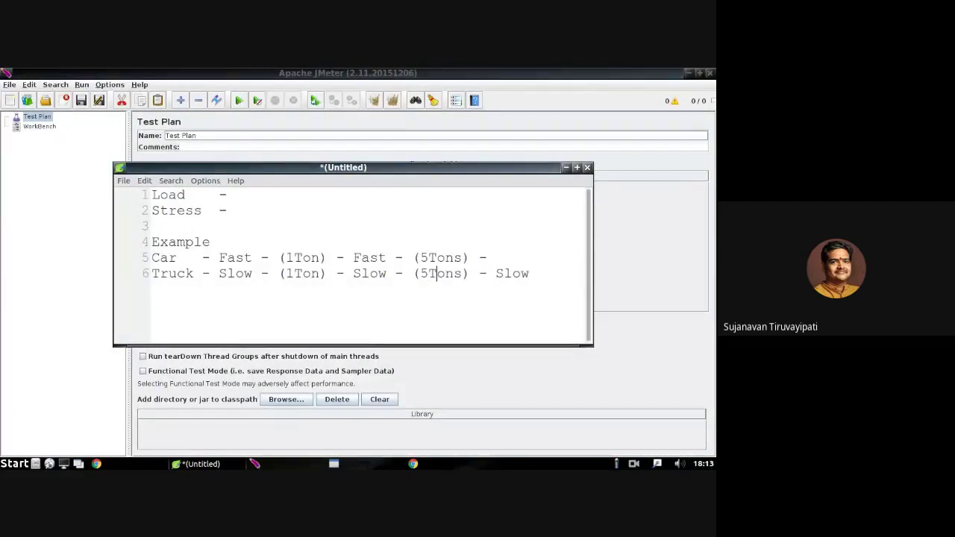
pyautogui.press('Right')
pyautogui.press('Right')
pyautogui.press('BackSpace')
pyautogui.press('BackSpace')
pyautogui.press('BackSpace')
pyautogui.press('BackSpace')
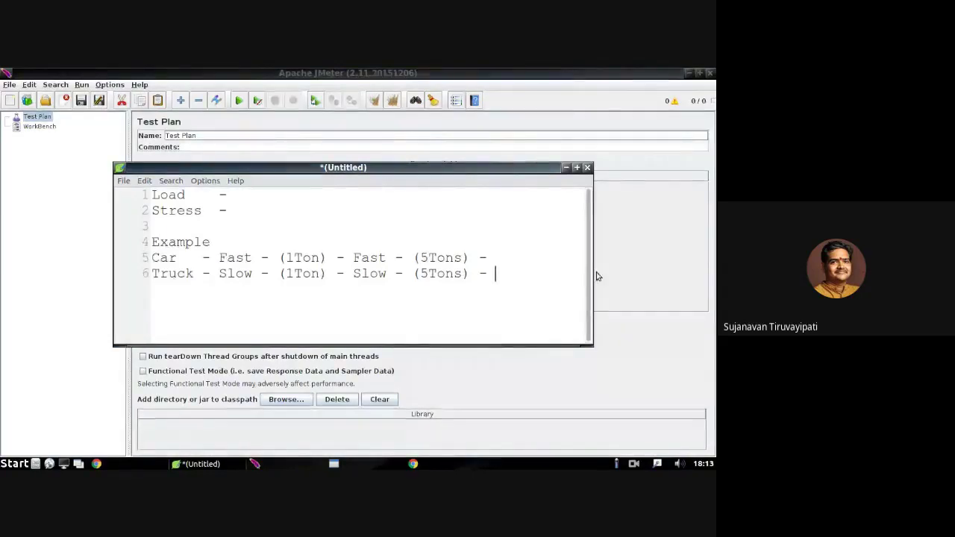
# Describe the (5Tons) result as Slow for Car and Fast for Truck.
pyautogui.click(499, 257)
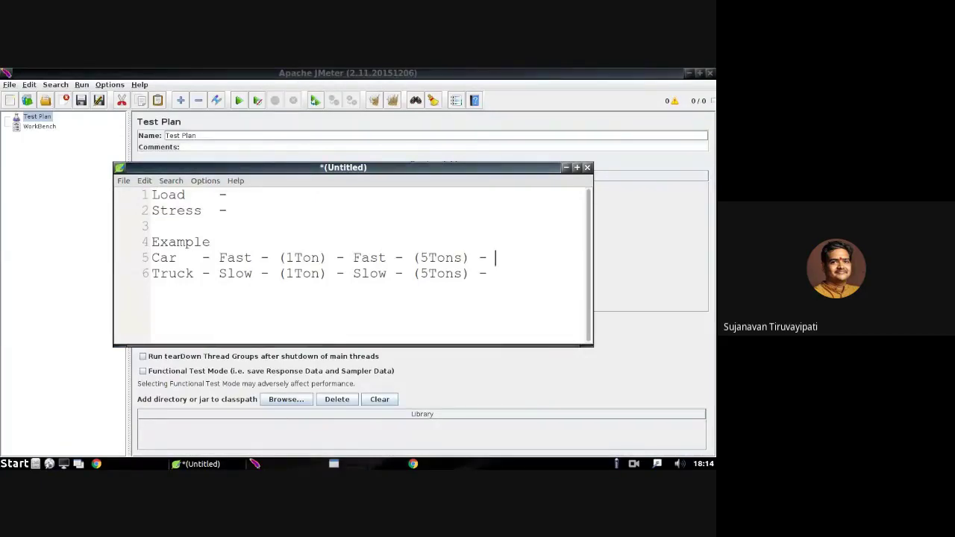
pyautogui.write('Slow')
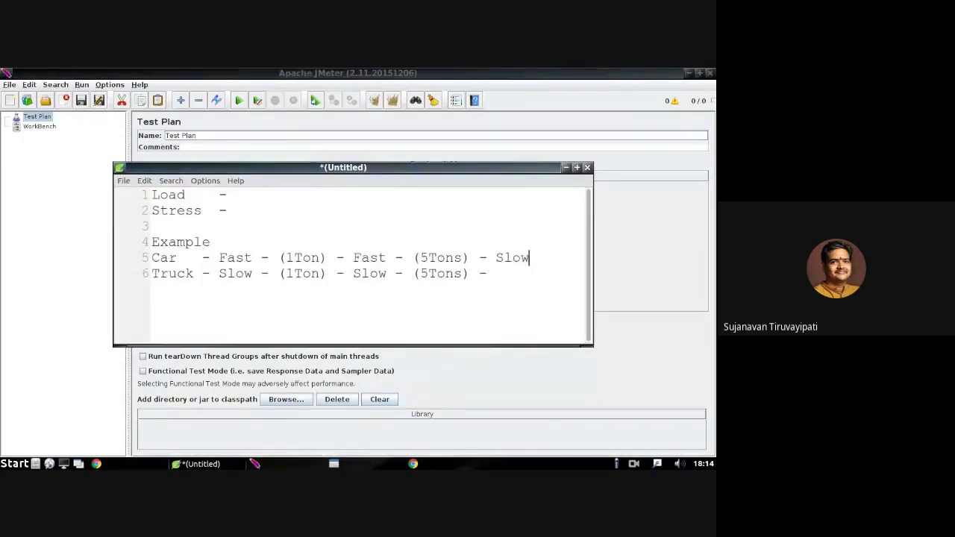
pyautogui.click(494, 273)
pyautogui.write('F')
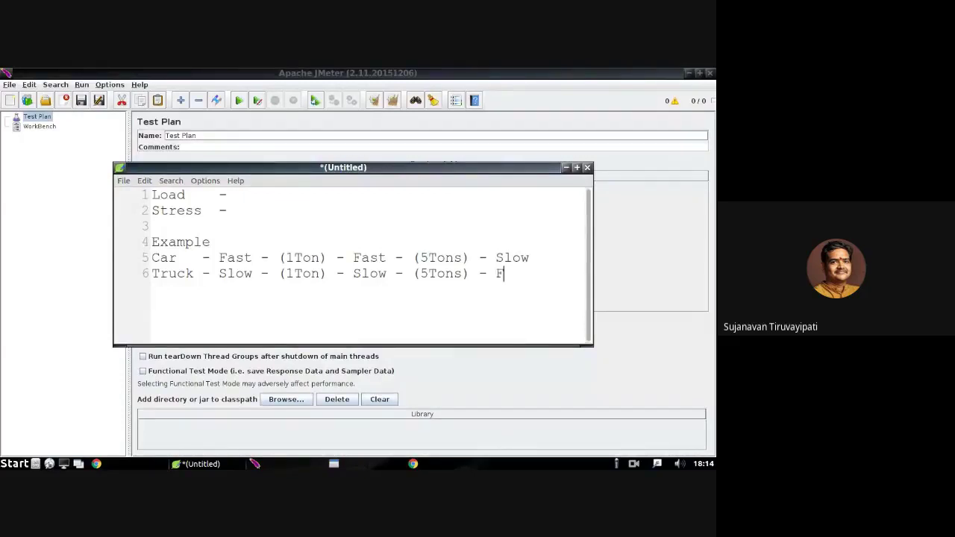
pyautogui.write('ast')
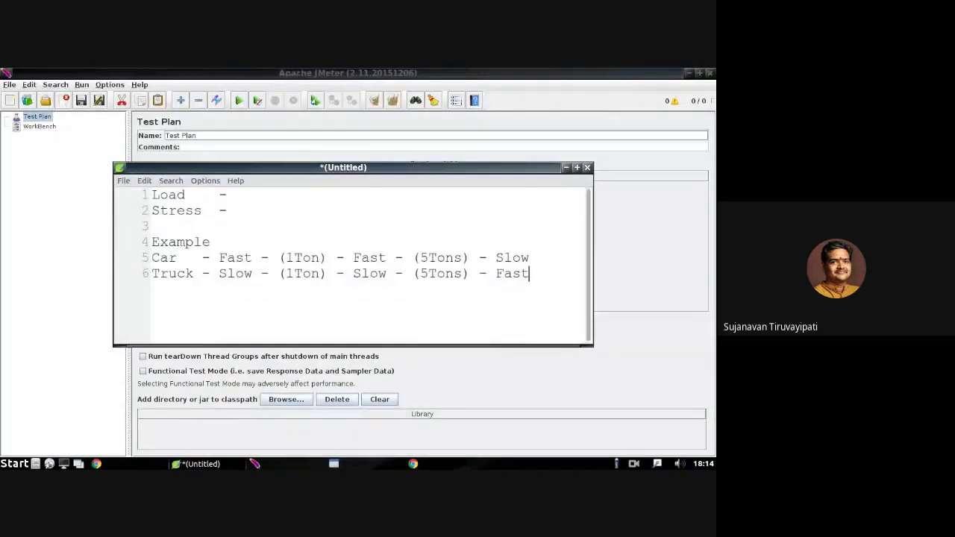
# Append ->40 after the final Slow on the Car line.
pyautogui.moveTo(413, 257); pyautogui.dragTo(529, 257)
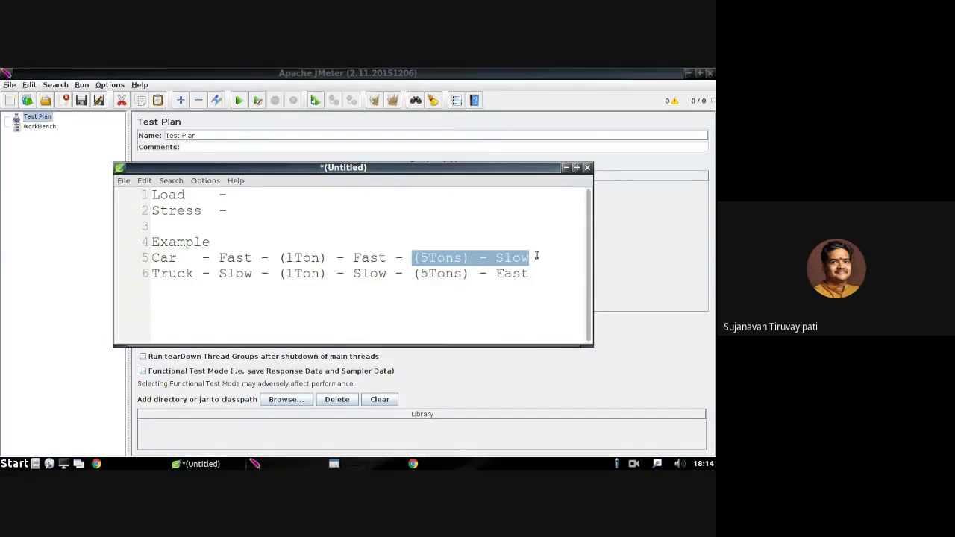
pyautogui.click(537, 257)
pyautogui.write('-')
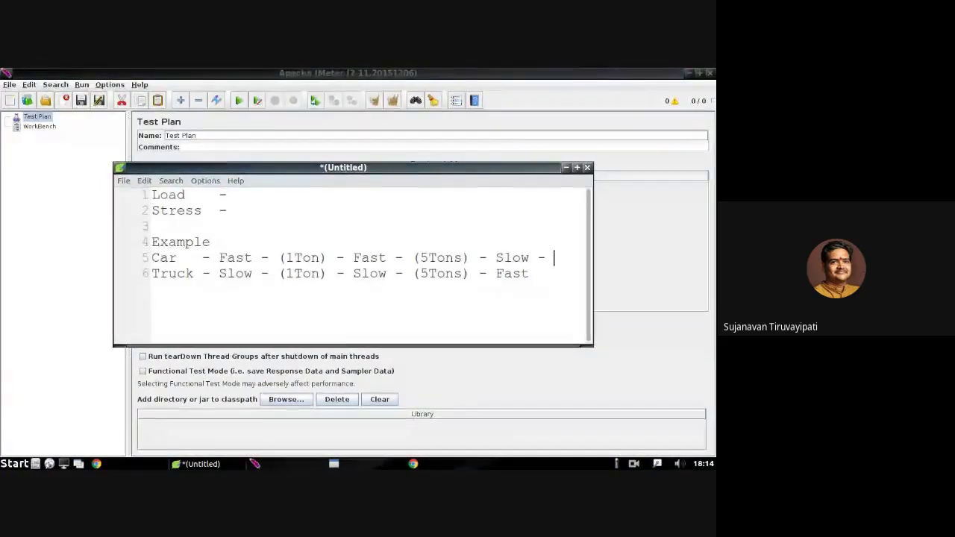
pyautogui.write('40')
pyautogui.press('BackSpace')
pyautogui.press('BackSpace')
pyautogui.press('BackSpace')
pyautogui.write('>')
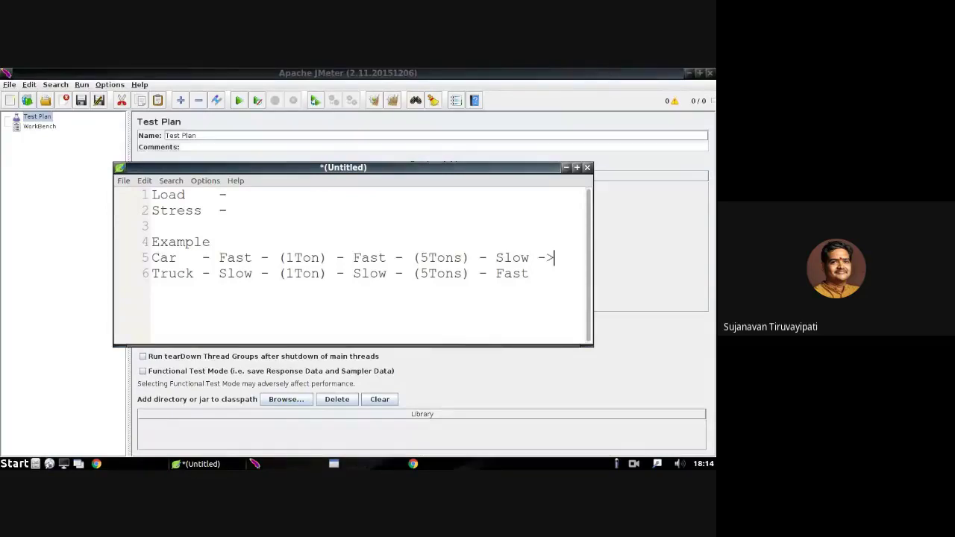
pyautogui.write('40')
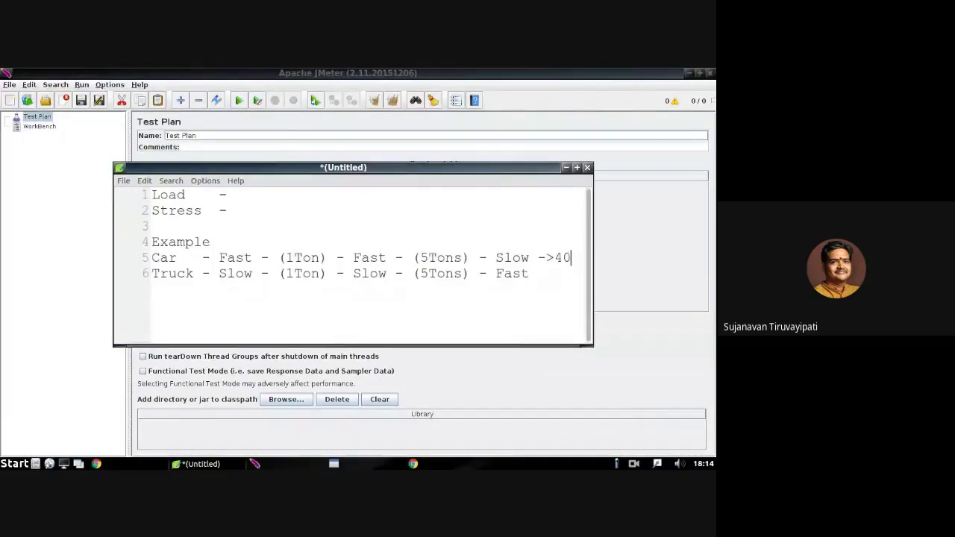
# Move the note window over JMeter's test plan tree and keep it in front of JMeter.
pyautogui.moveTo(343, 167); pyautogui.dragTo(243, 174)
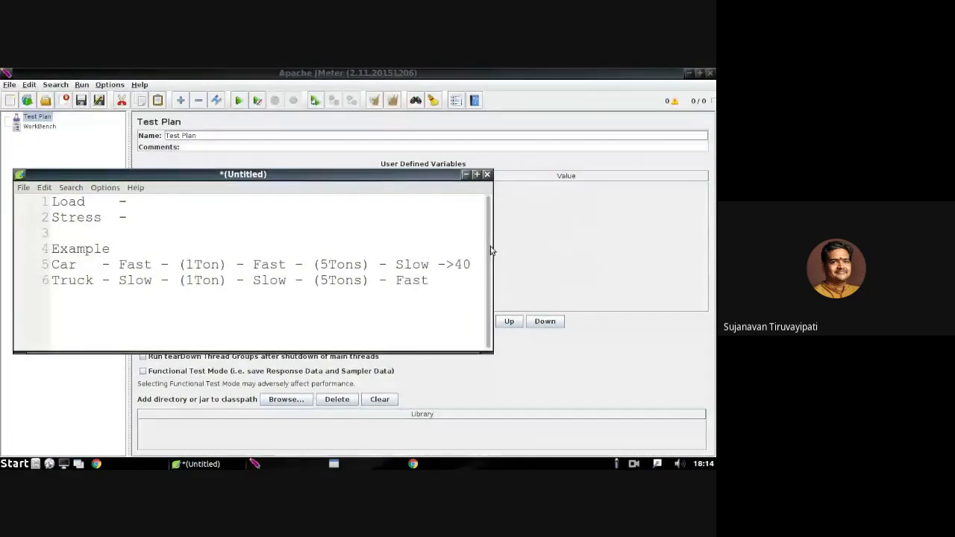
pyautogui.click(493, 248)
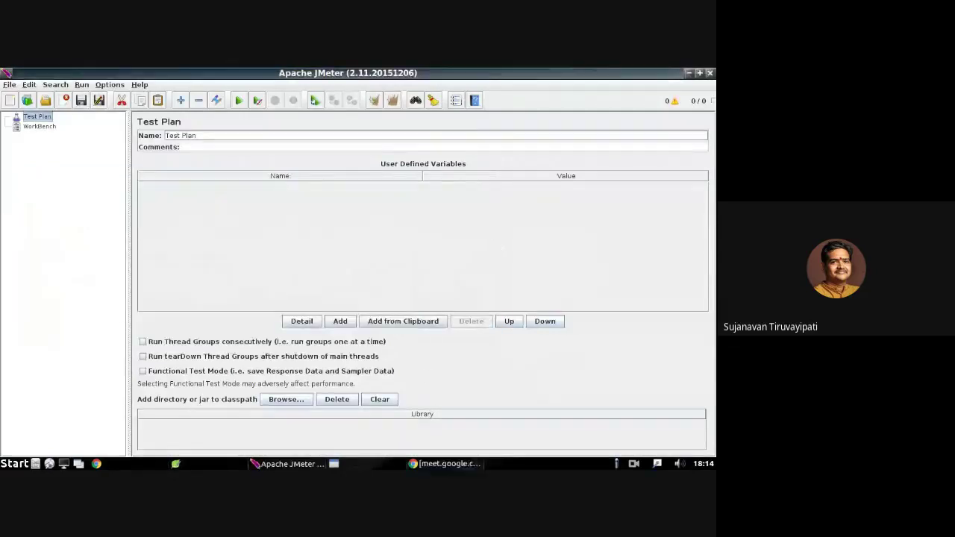
pyautogui.hotkey('alt', 'Tab')
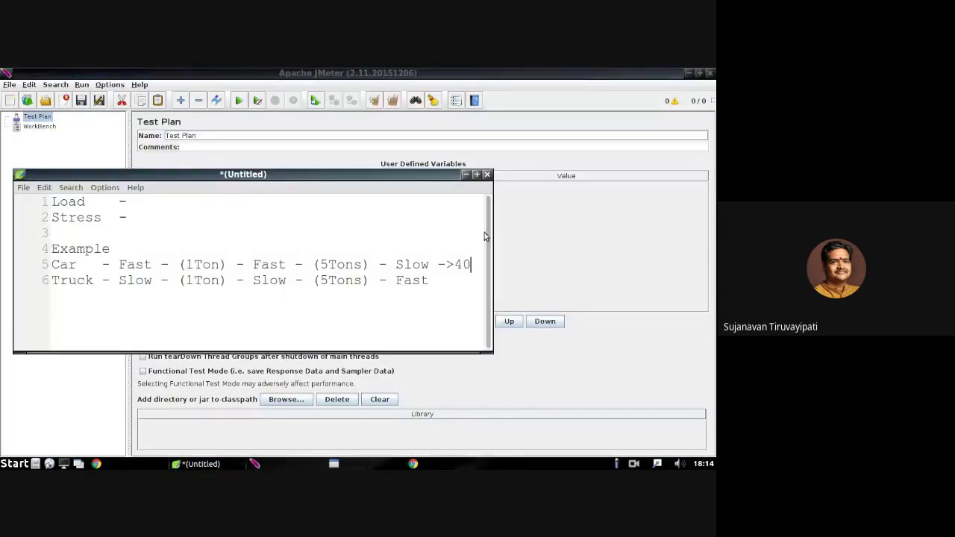
# Widen the note window, finish the Car speed as 40kmph, and append ->70kmph to the Truck line.
pyautogui.moveTo(491, 171); pyautogui.dragTo(540, 172)
pyautogui.write('kmph')
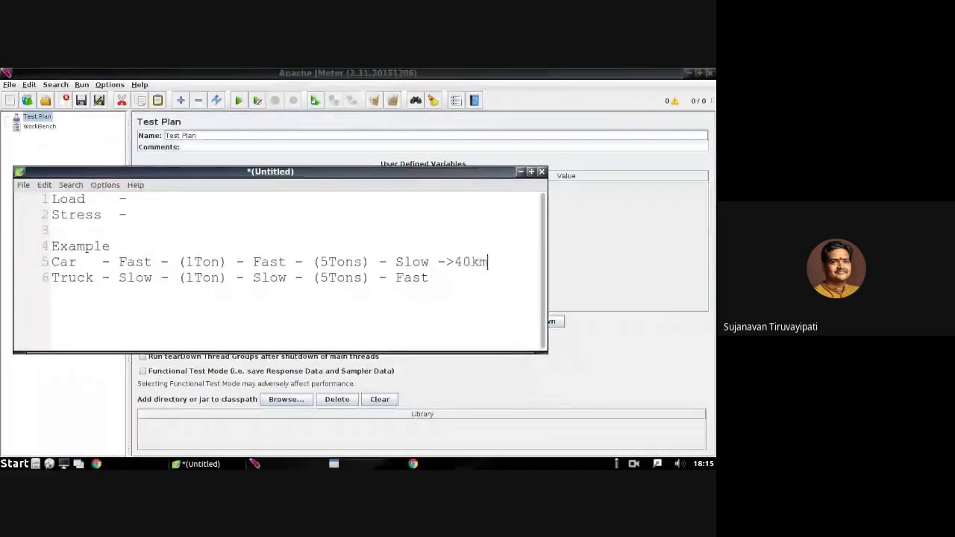
pyautogui.click(429, 277)
pyautogui.write('->')
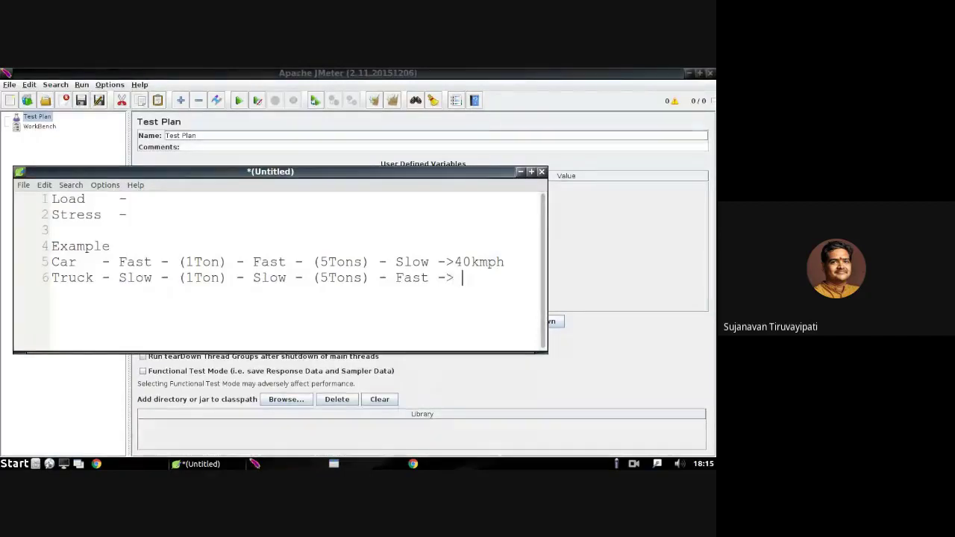
pyautogui.write('70kmph')
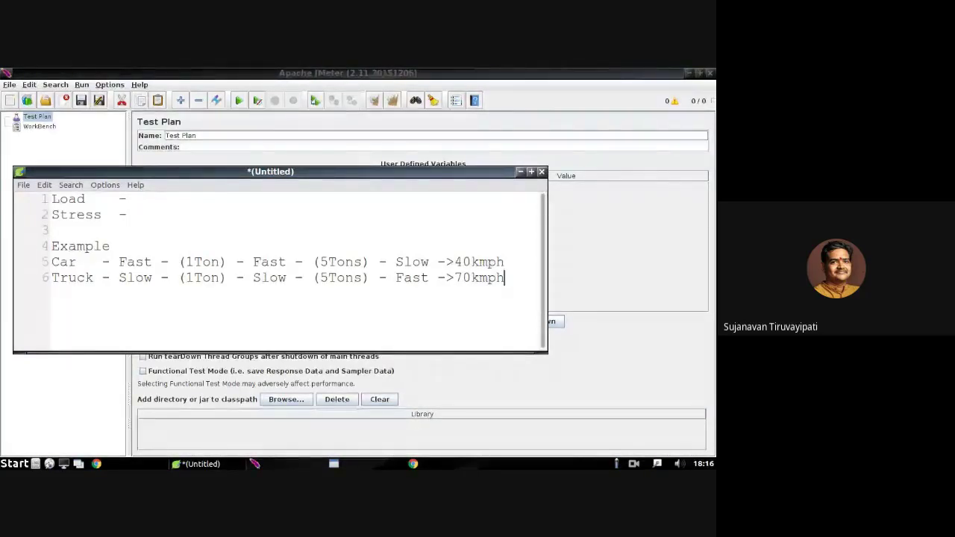
# Describe Load as "no of users" and Stress as "for how long" in the note's first two lines.
pyautogui.click(333, 181)
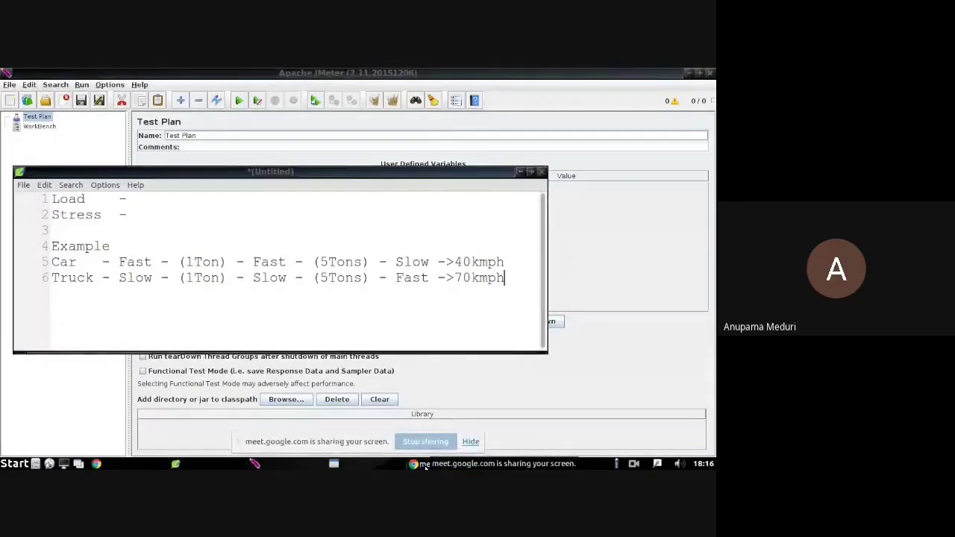
pyautogui.click(332, 181)
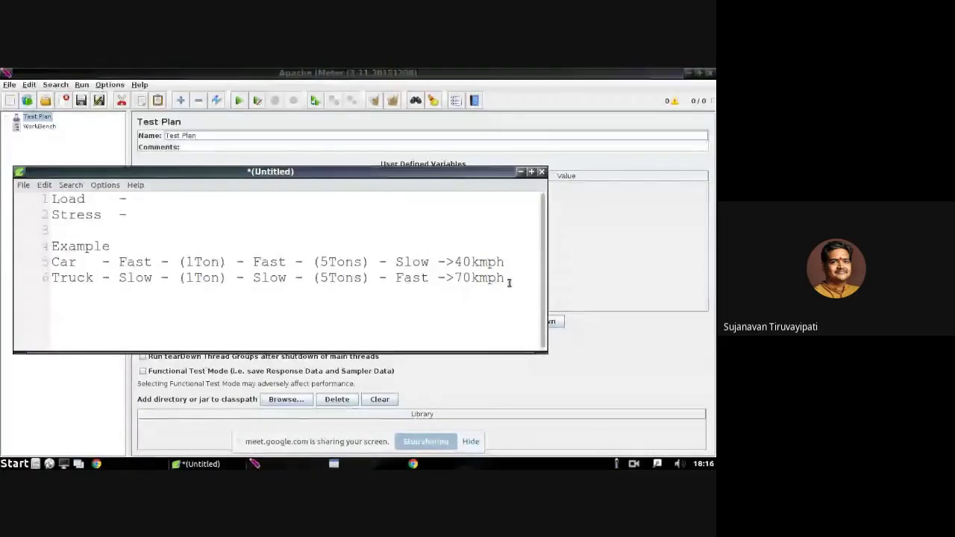
pyautogui.click(156, 201)
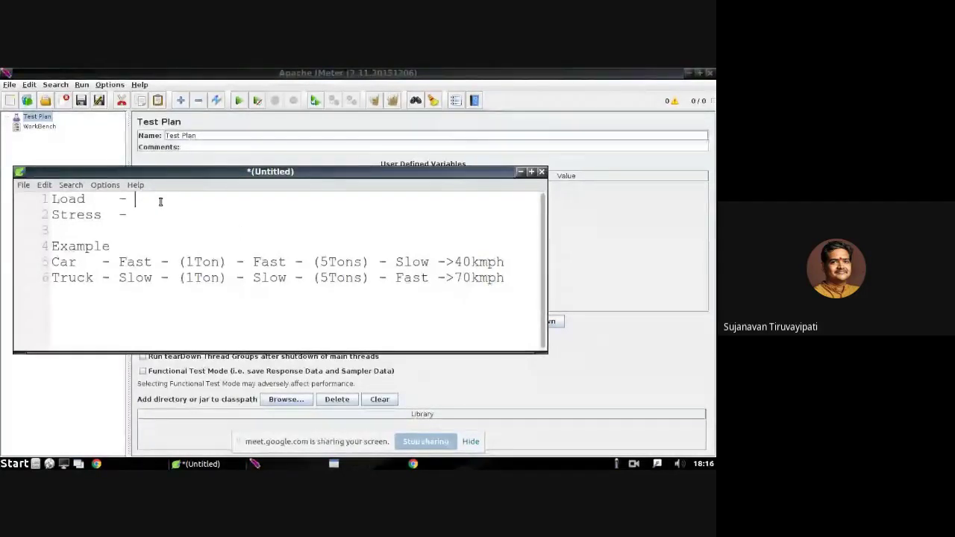
pyautogui.write('no of users')
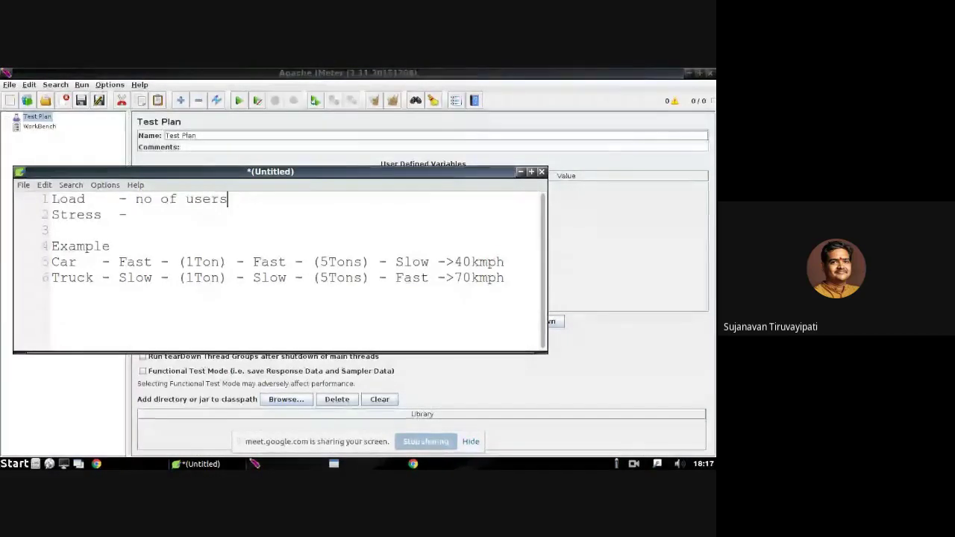
pyautogui.click(135, 215)
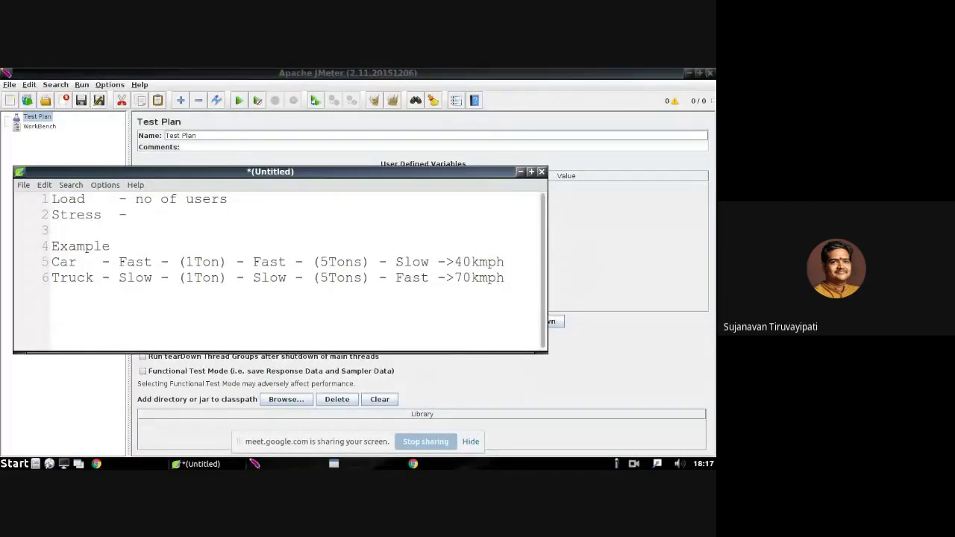
pyautogui.write('for how long')
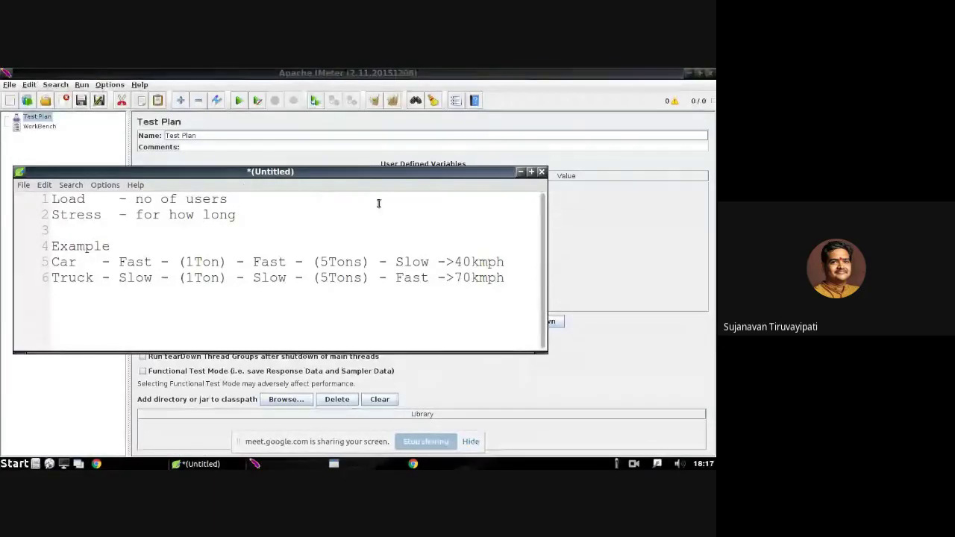
# Close the car and truck note without saving it and select Test Plan in JMeter's tree.
pyautogui.click(542, 173)
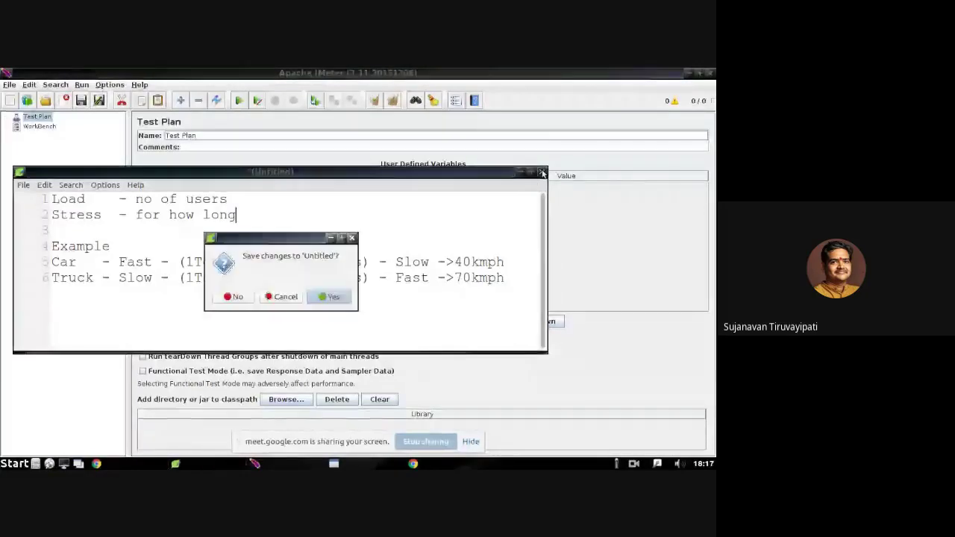
pyautogui.click(237, 298)
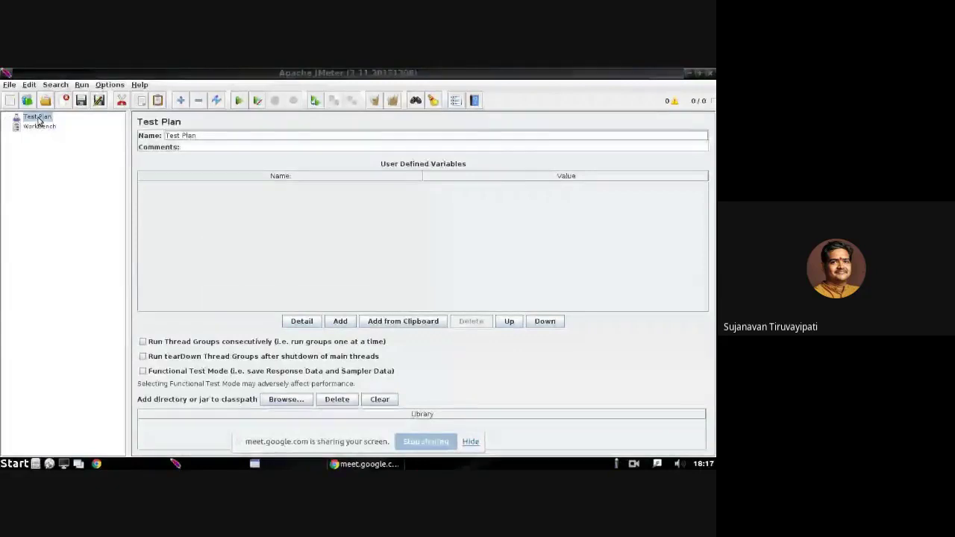
pyautogui.click(39, 121)
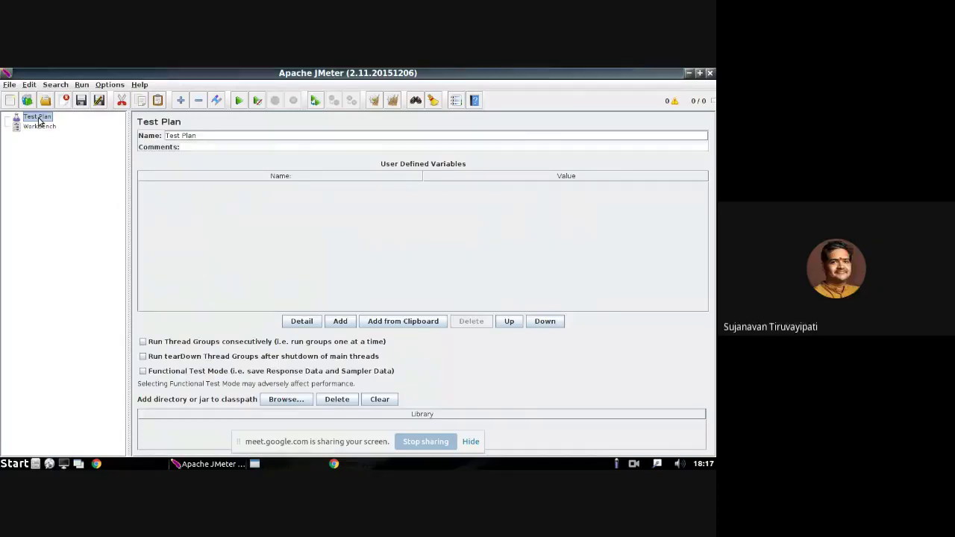
pyautogui.rightClick(39, 119)
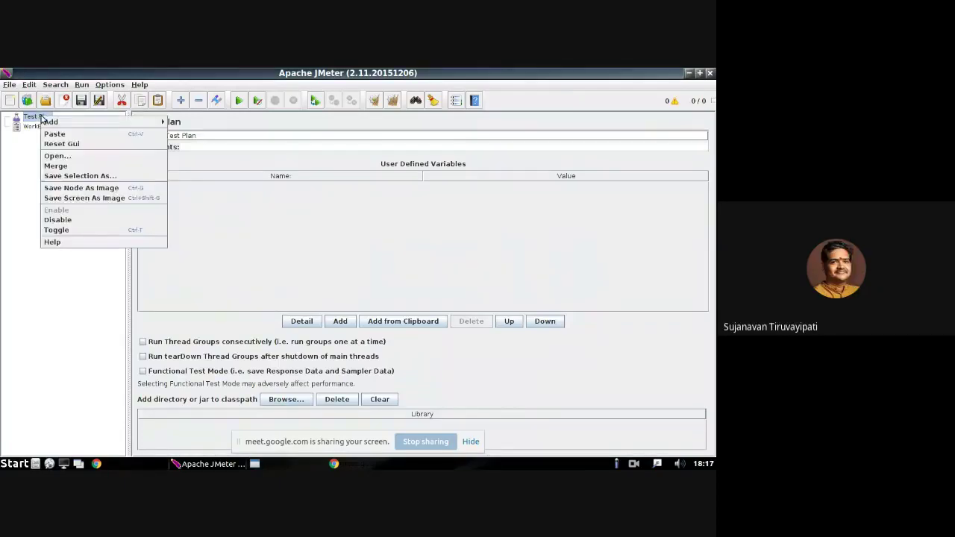
pyautogui.moveTo(113, 125)
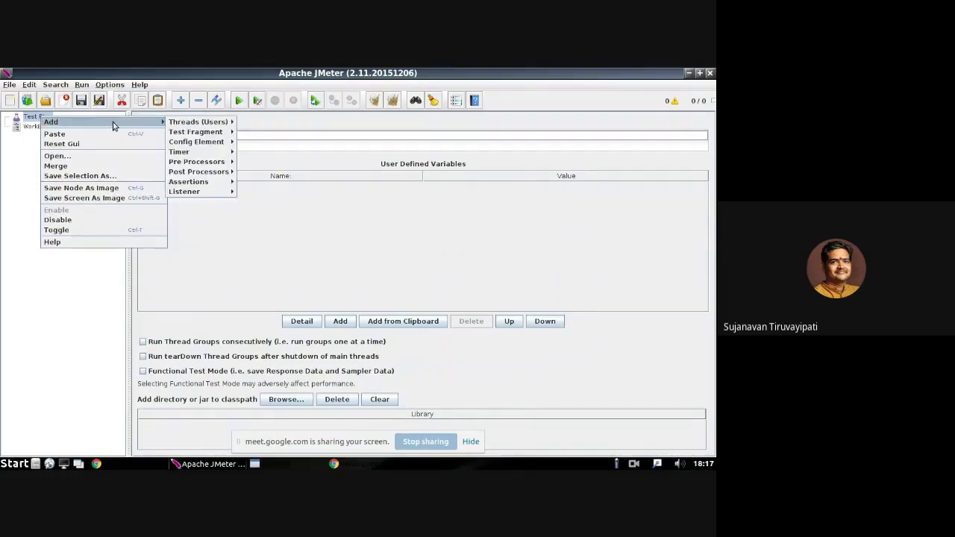
pyautogui.press('Escape')
pyautogui.press('Escape')
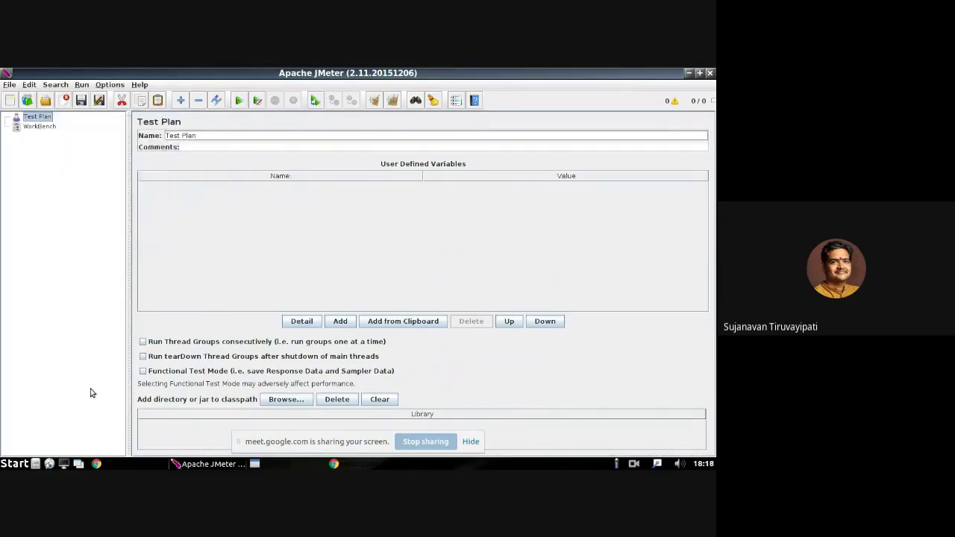
# Open a new blank text note and move it over the middle of the JMeter window.
pyautogui.click(15, 463)
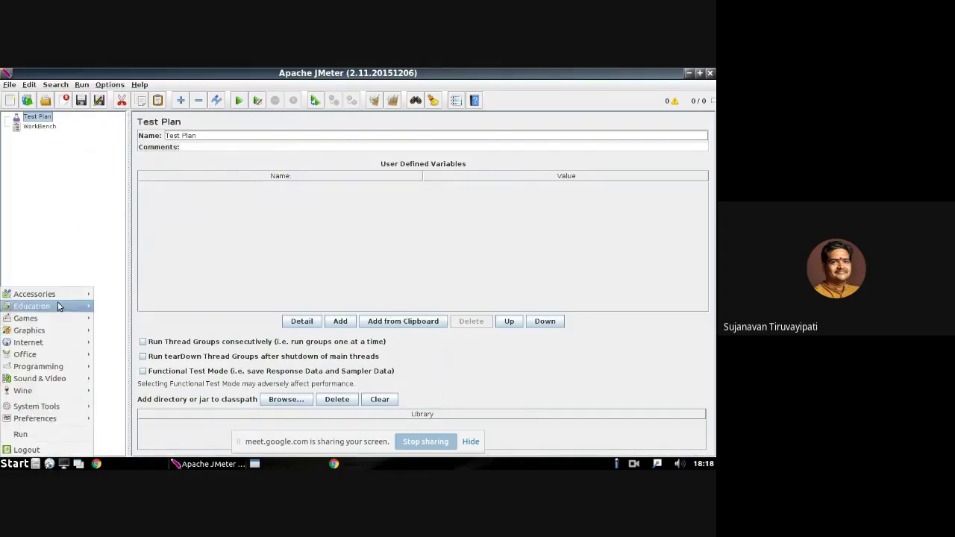
pyautogui.moveTo(59, 294)
pyautogui.click(161, 412)
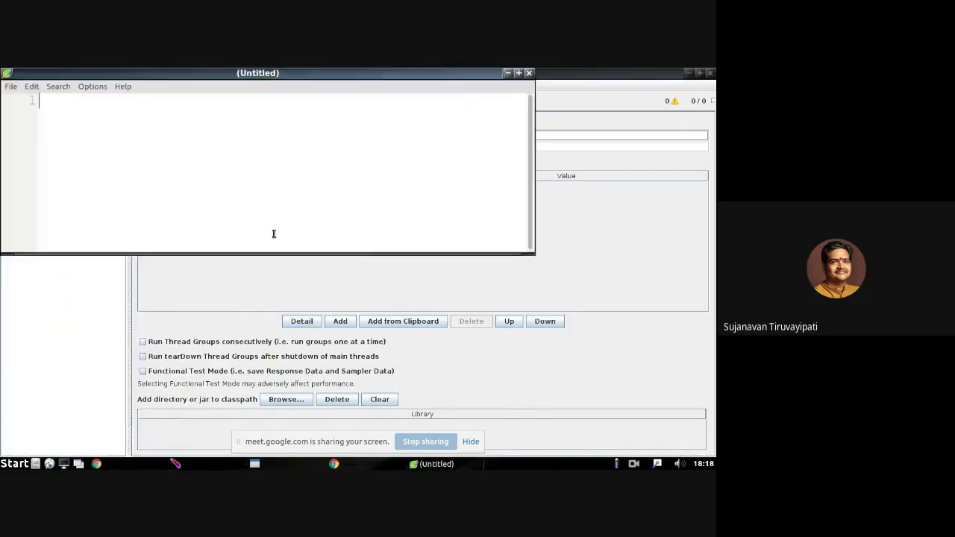
pyautogui.moveTo(213, 77); pyautogui.dragTo(260, 170)
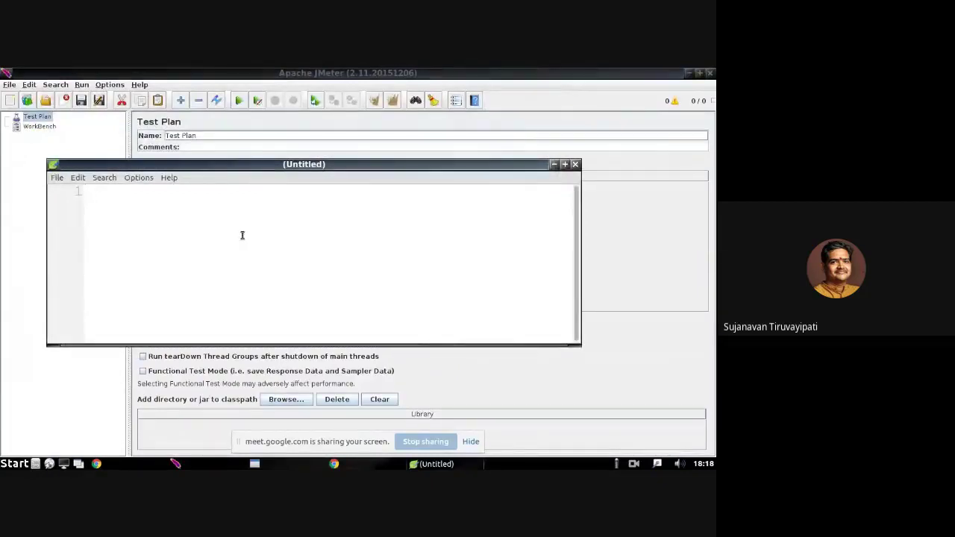
# Write the heading "Load & Stress ?" with Server on a separate line below, leaving empty lines between them.
pyautogui.write('Load & Stress')
pyautogui.press('Return')
pyautogui.write('Server')
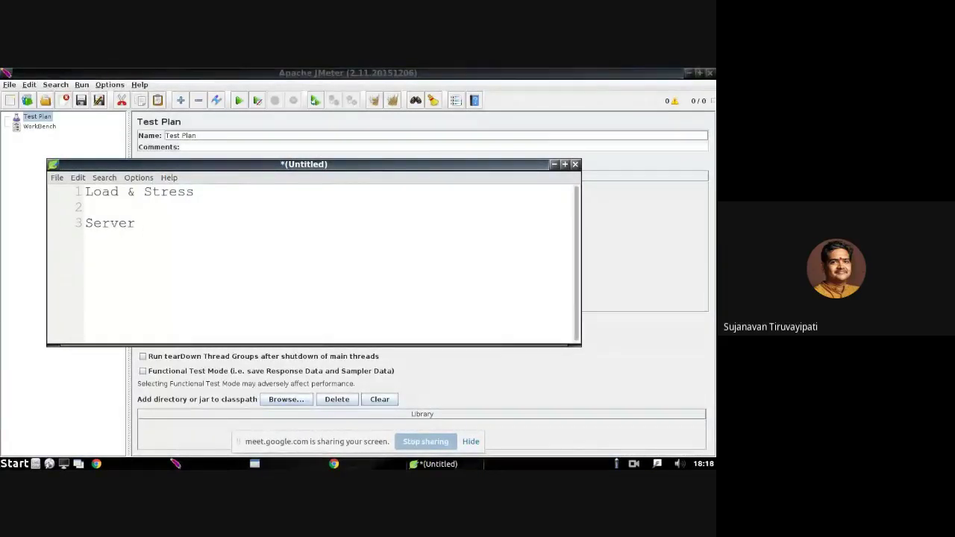
pyautogui.click(194, 192)
pyautogui.write('?')
pyautogui.press('Return')
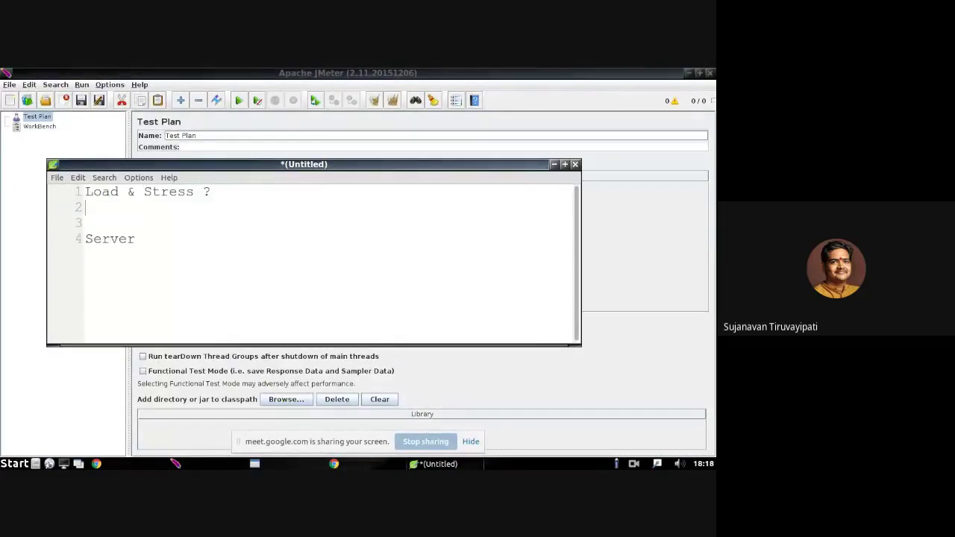
# Write "To know how much load the server can take" below the heading, correcting the mistyped "he" to "the".
pyautogui.write('To know how ')
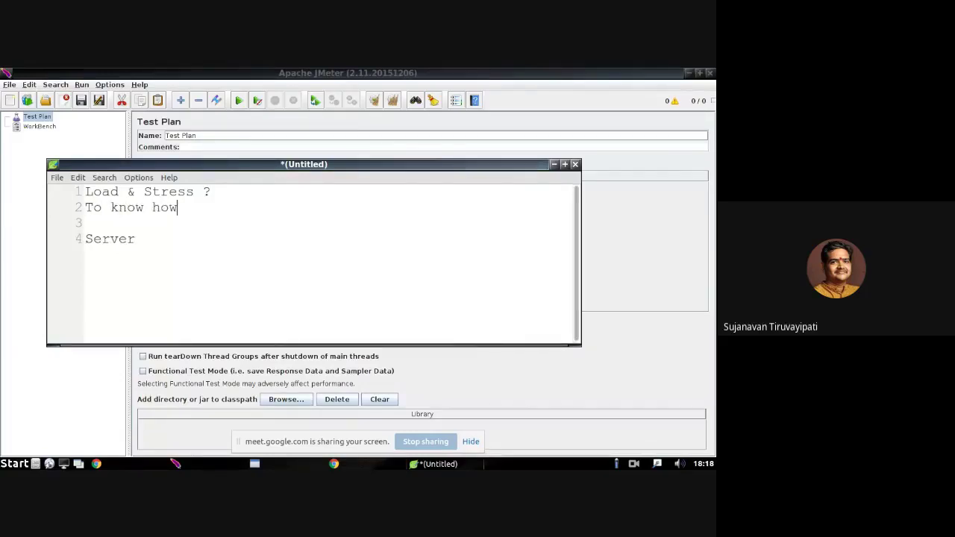
pyautogui.write('much l')
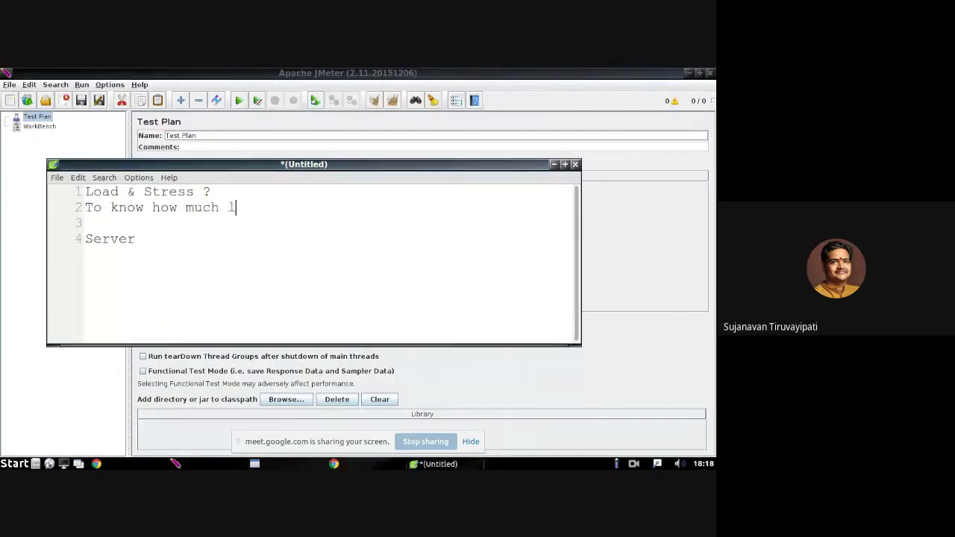
pyautogui.write('oad he server')
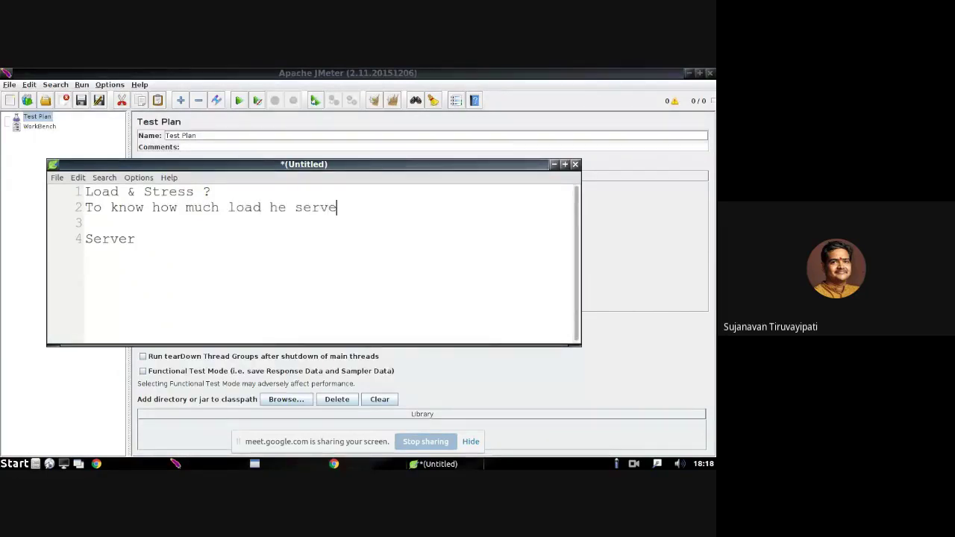
pyautogui.press('Left')
pyautogui.press('Left')
pyautogui.press('Left')
pyautogui.press('Left')
pyautogui.press('Left')
pyautogui.press('Left')
pyautogui.press('Left')
pyautogui.press('Left')
pyautogui.press('Left')
pyautogui.press('Left')
pyautogui.write('y')
pyautogui.press('BackSpace')
pyautogui.write('t')
pyautogui.press('Right')
pyautogui.press('Right')
pyautogui.press('Right')
pyautogui.press('Right')
pyautogui.press('Right')
pyautogui.press('Right')
pyautogui.press('Right')
pyautogui.press('Right')
pyautogui.press('Right')
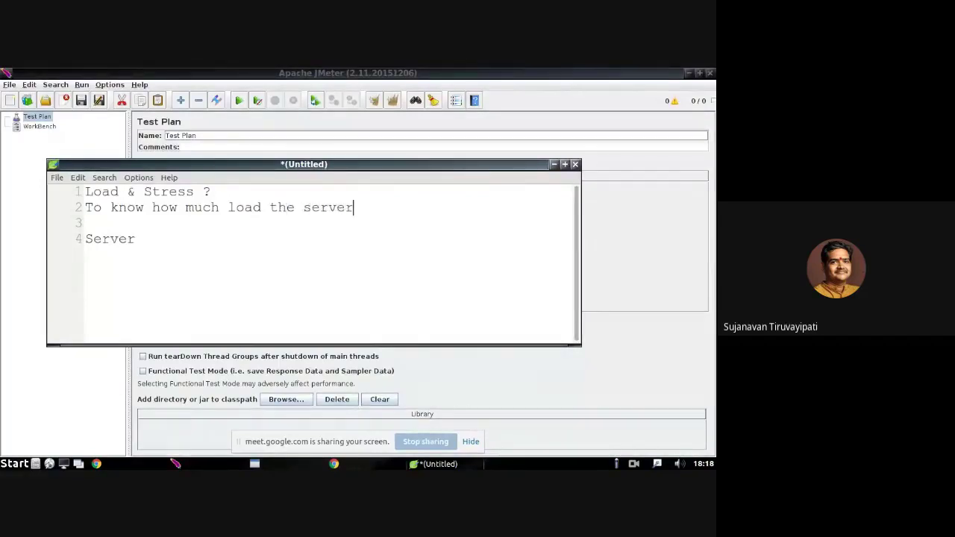
pyautogui.press('Right')
pyautogui.write('can ')
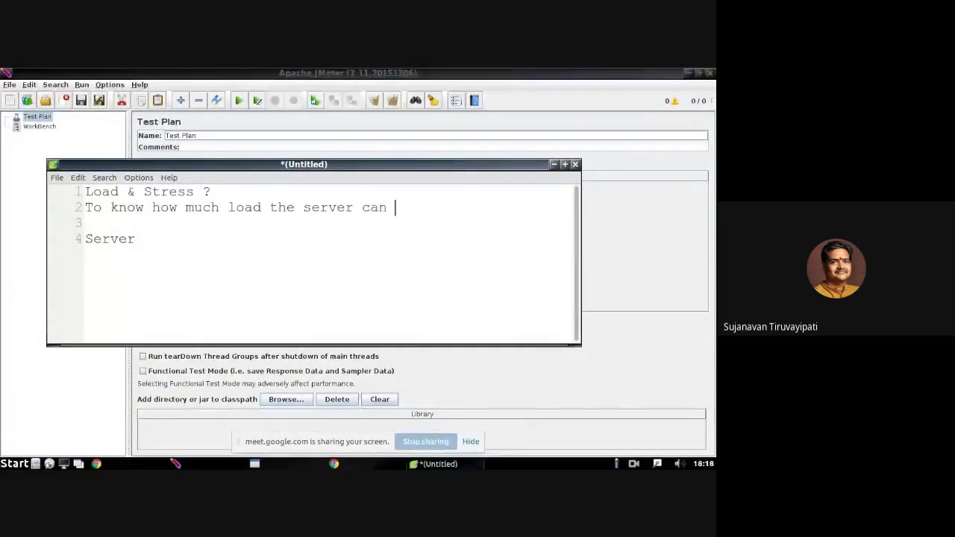
pyautogui.write('take')
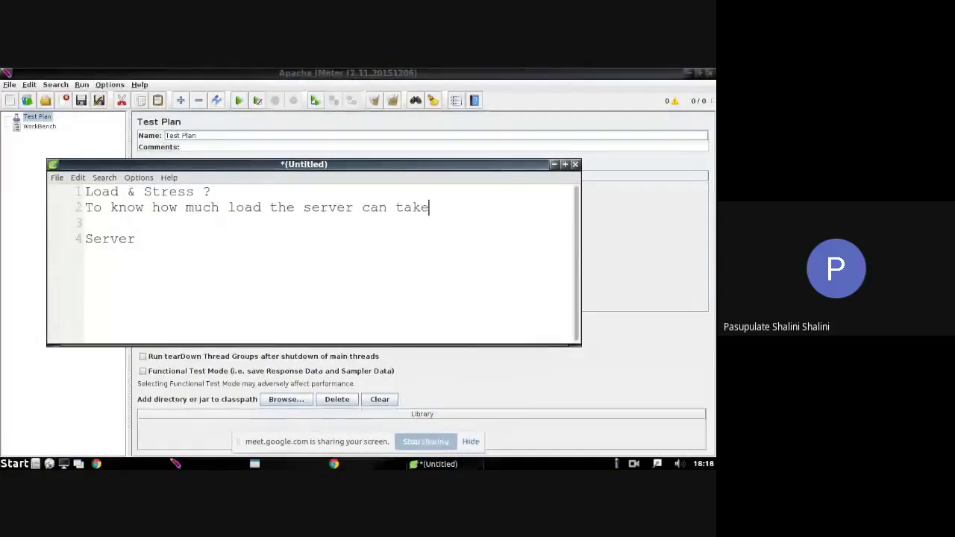
# Add Performance on the next line and highlight the words load and Performance in turn.
pyautogui.press('Return')
pyautogui.write('Performance')
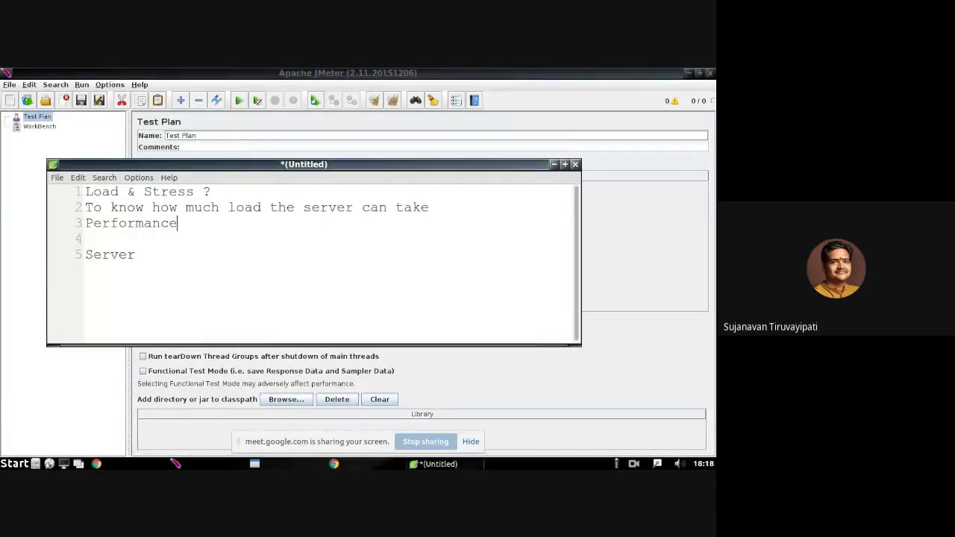
pyautogui.moveTo(224, 207); pyautogui.dragTo(261, 207)
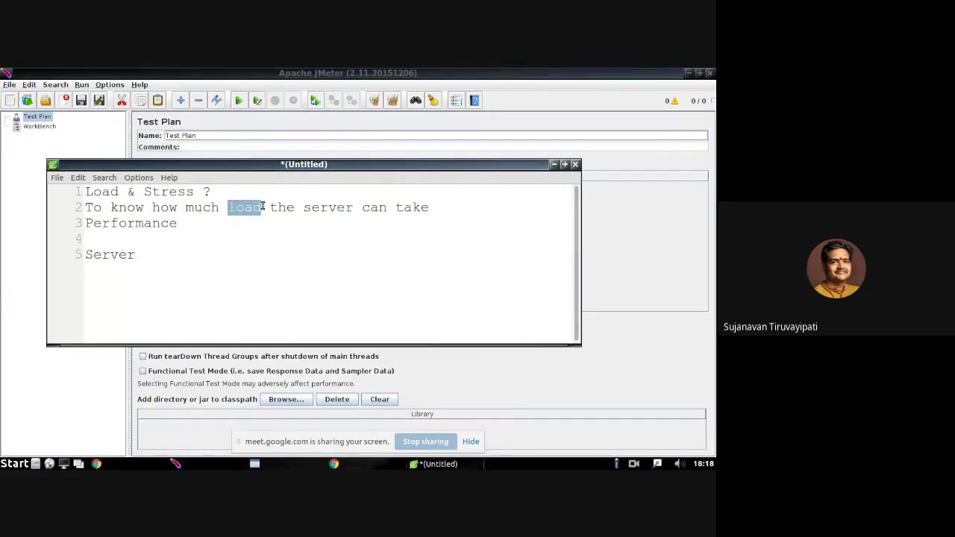
pyautogui.click(191, 225)
pyautogui.moveTo(184, 226); pyautogui.dragTo(87, 228)
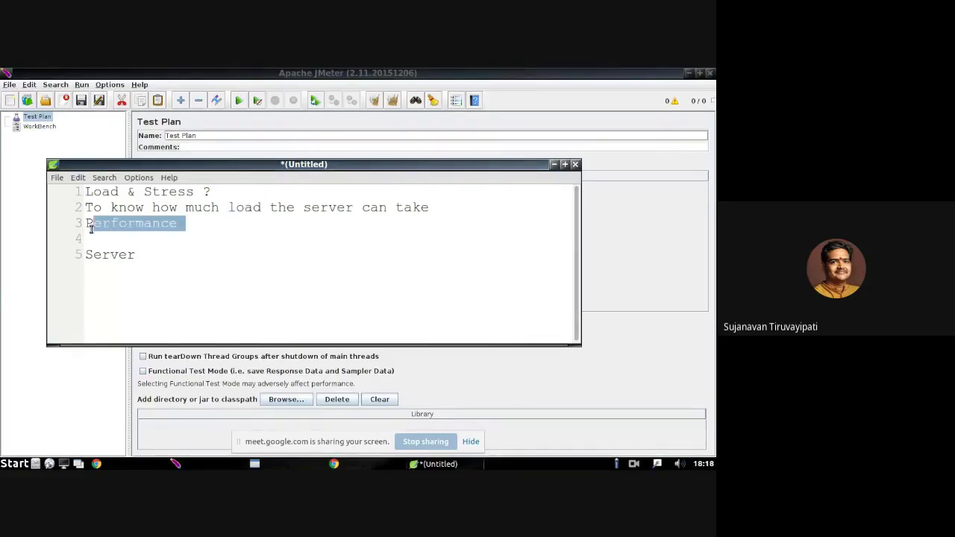
pyautogui.click(193, 227)
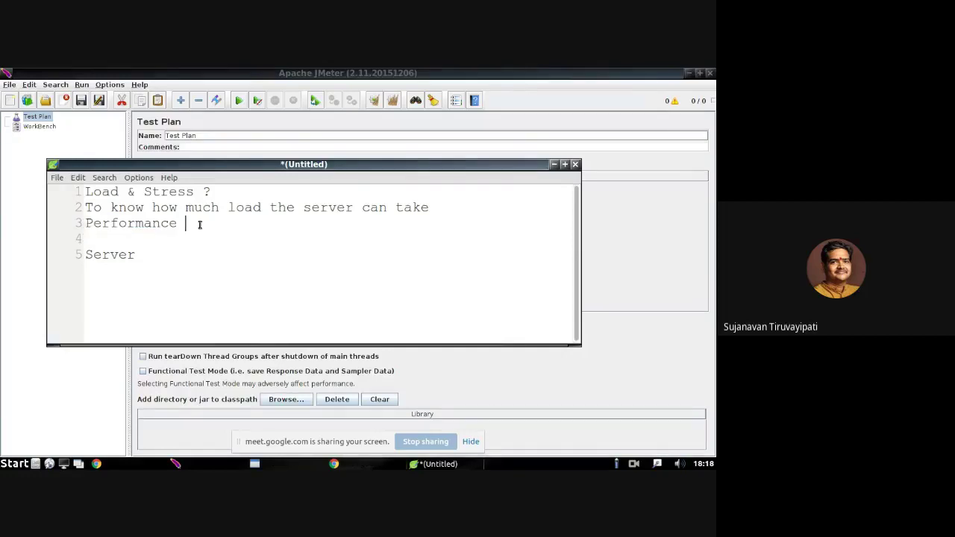
# Delete the heading, the load sentence, Performance and the empty lines above Server.
pyautogui.moveTo(200, 224); pyautogui.dragTo(83, 192)
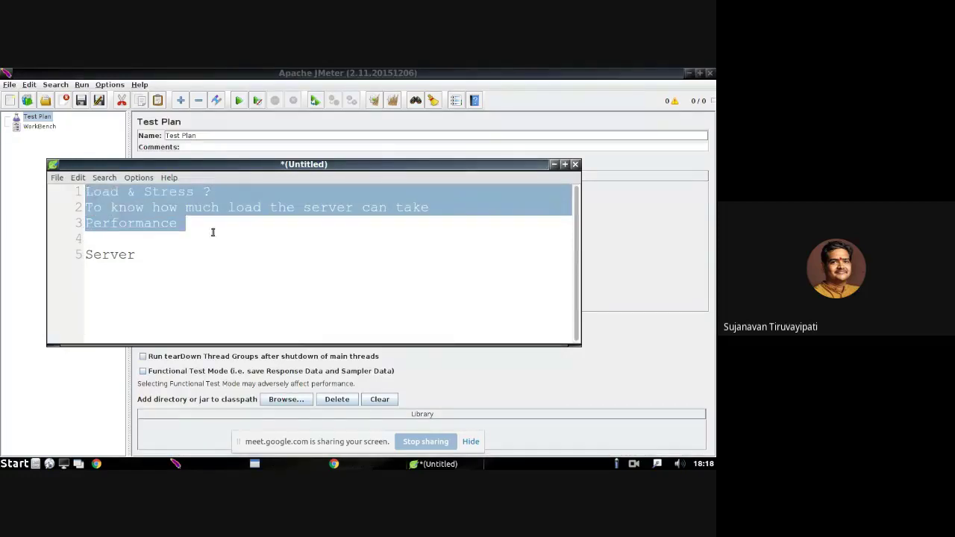
pyautogui.press('Delete')
pyautogui.press('Delete')
pyautogui.press('Delete')
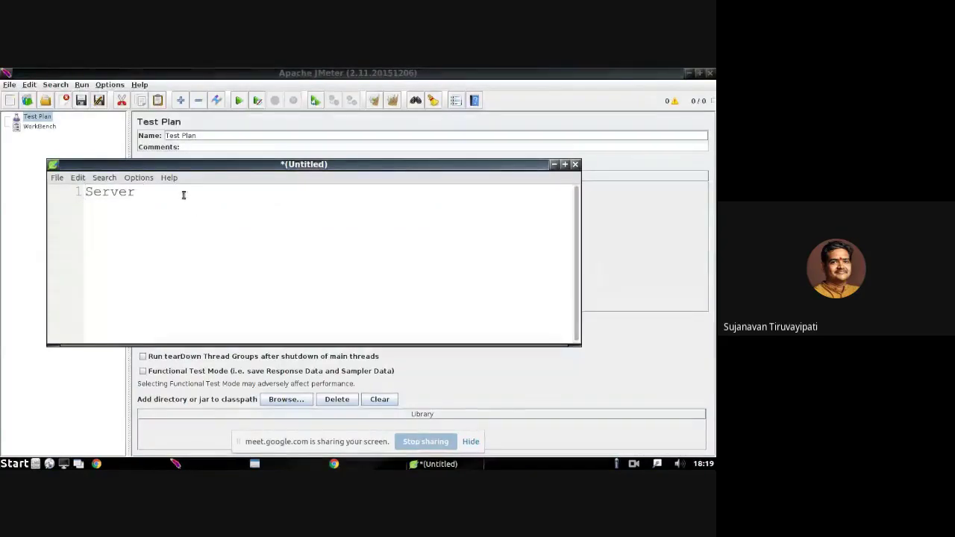
# Write "From where will you get 100users" on the line below Server, correcting the mistyped 1000 to 100.
pyautogui.press('BackSpace')
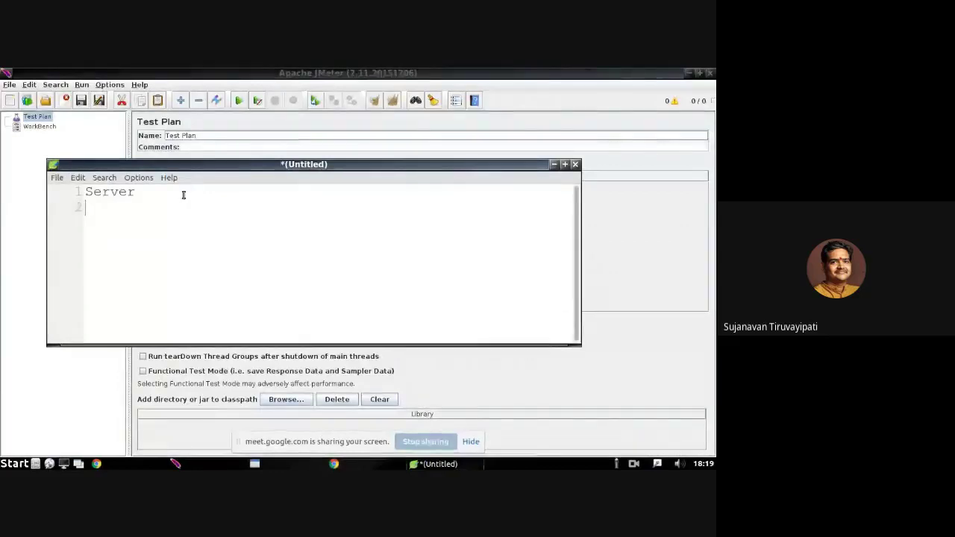
pyautogui.write('From')
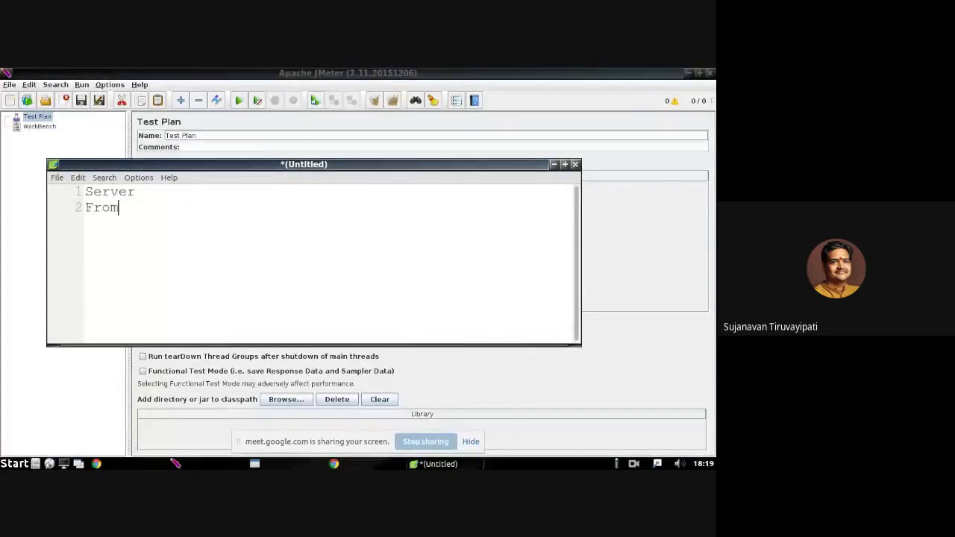
pyautogui.write(' where will ')
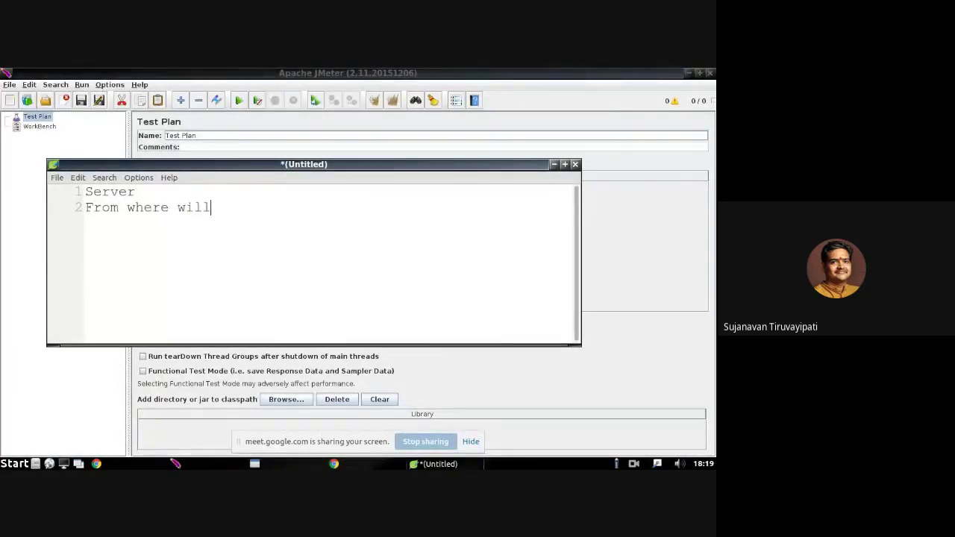
pyautogui.write('you get ')
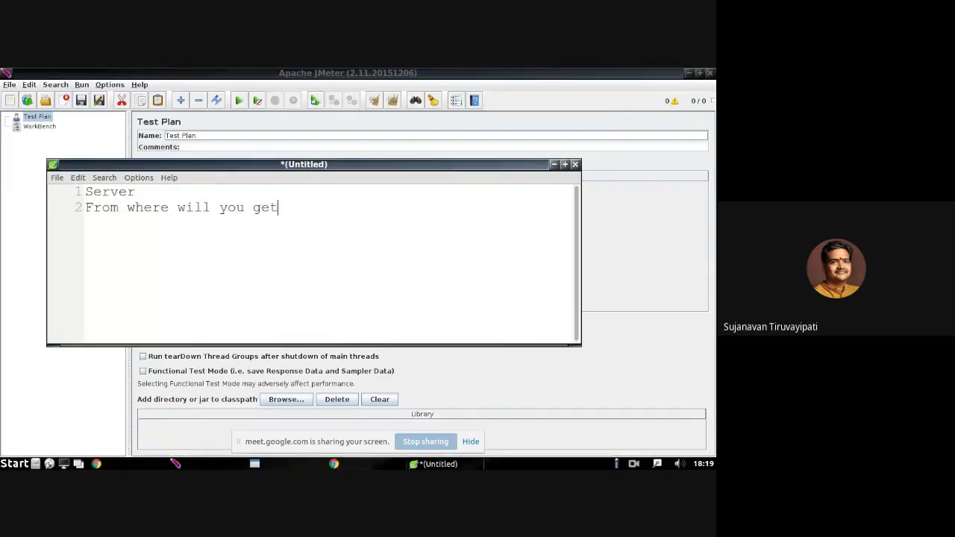
pyautogui.write('1000')
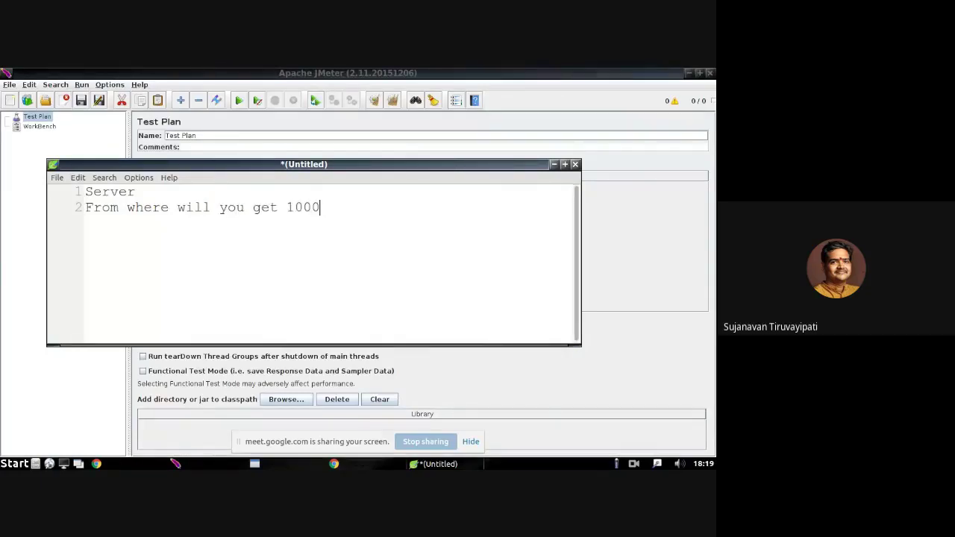
pyautogui.write('users')
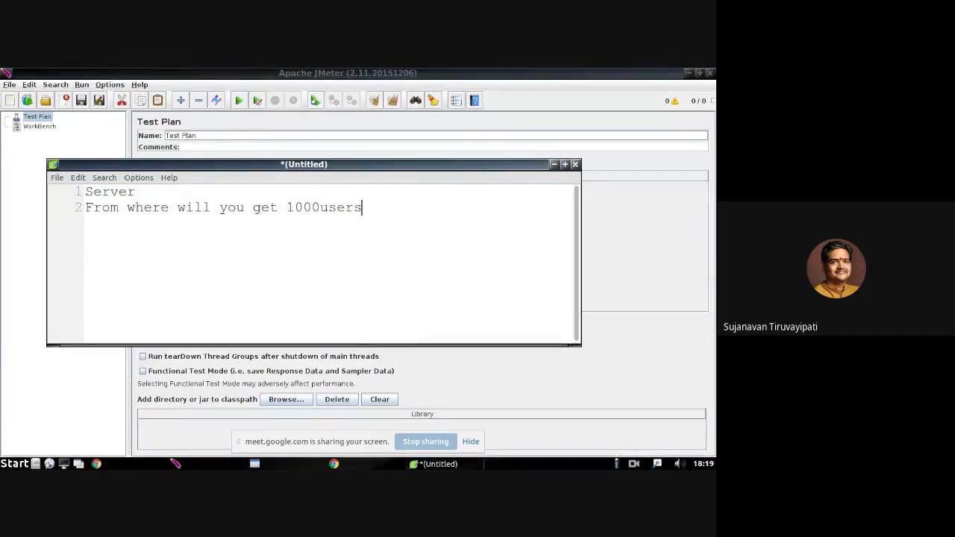
pyautogui.click(320, 207)
pyautogui.press('BackSpace')
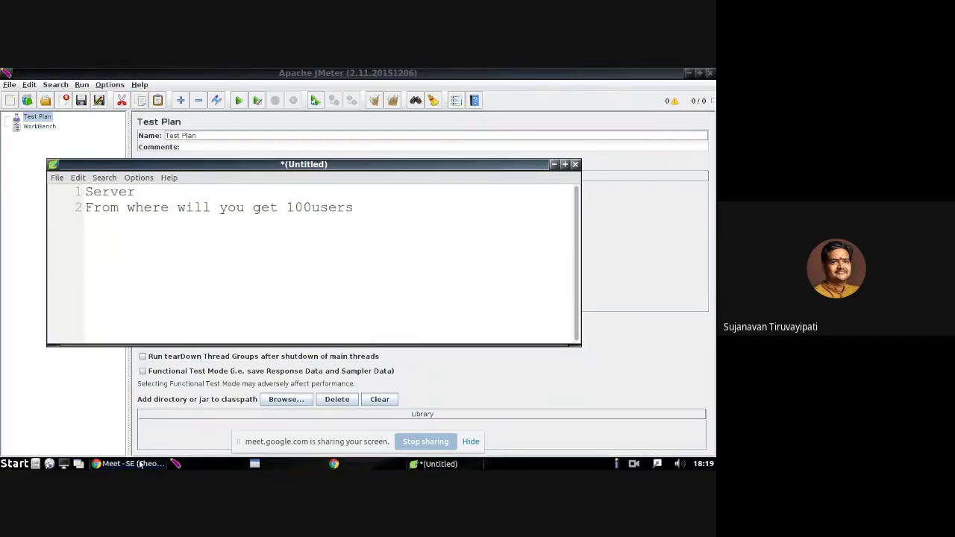
# Switch to the Google Meet call, look through the latest chat messages, and return to the notes.
pyautogui.click(160, 464)
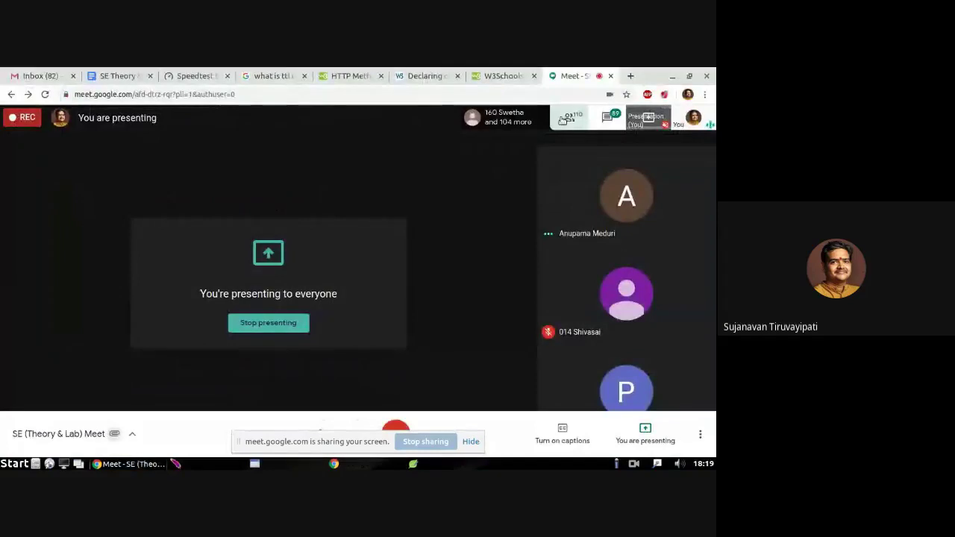
pyautogui.click(568, 117)
pyautogui.click(693, 117)
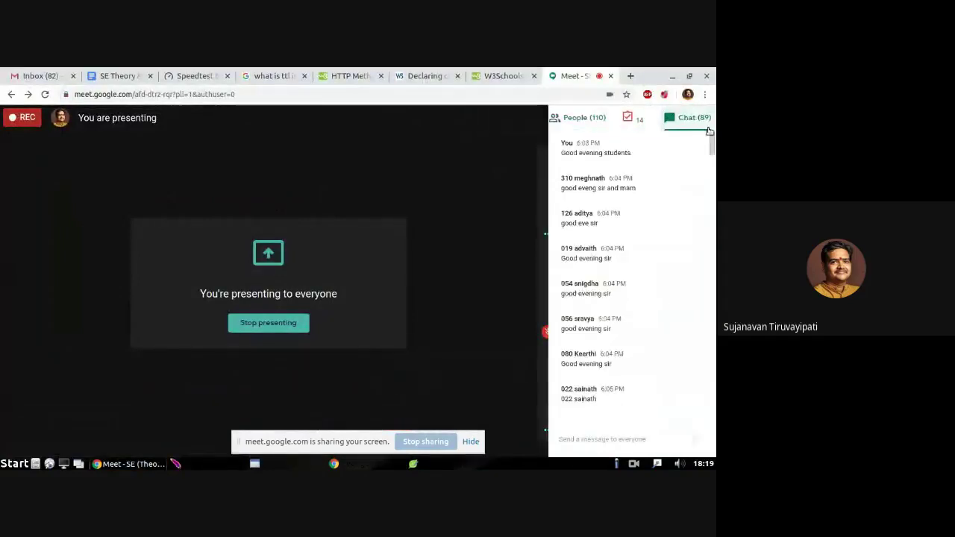
pyautogui.scroll(-15, 705, 149)
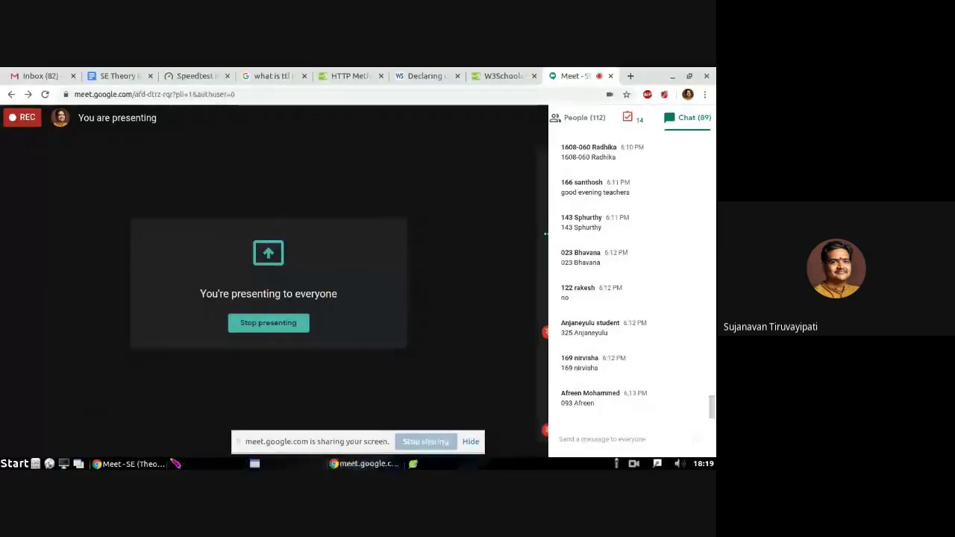
pyautogui.click(428, 463)
pyautogui.click(208, 463)
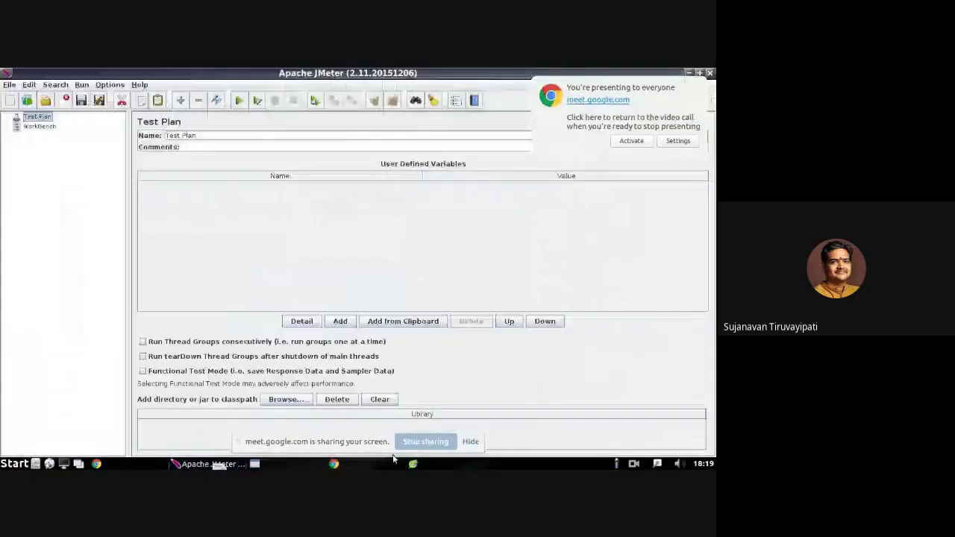
pyautogui.click(433, 464)
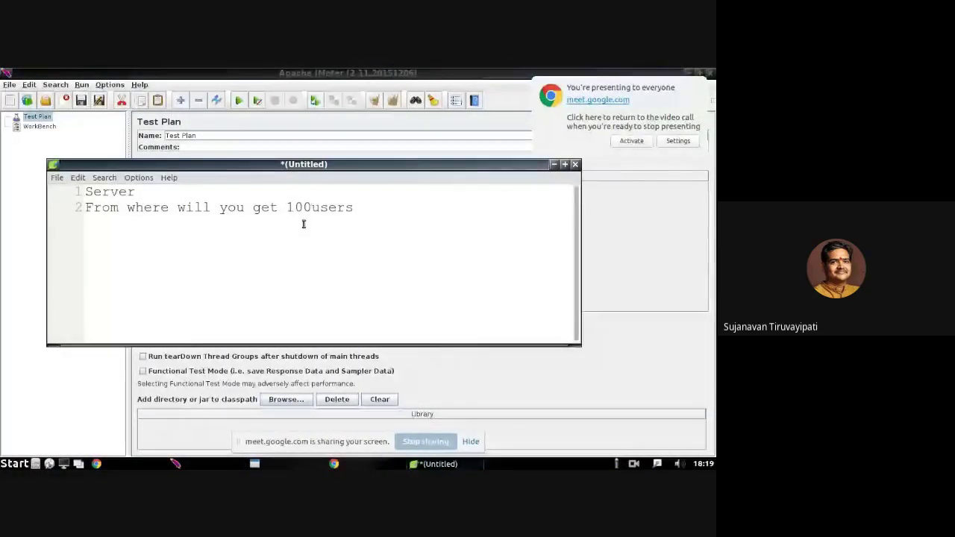
# Add "JMeter simulate users" on a new line below the question about 100 users.
pyautogui.click(369, 210)
pyautogui.press('Return')
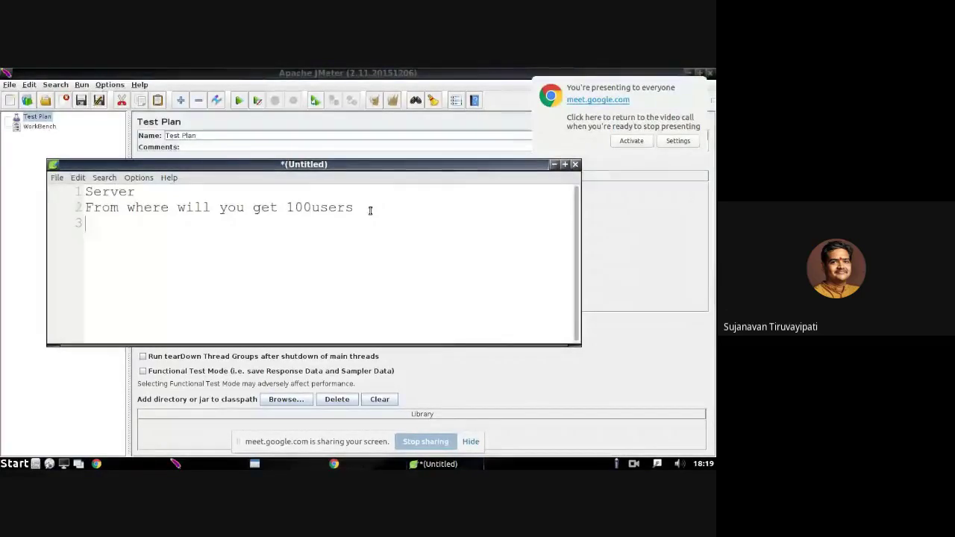
pyautogui.write('JMe')
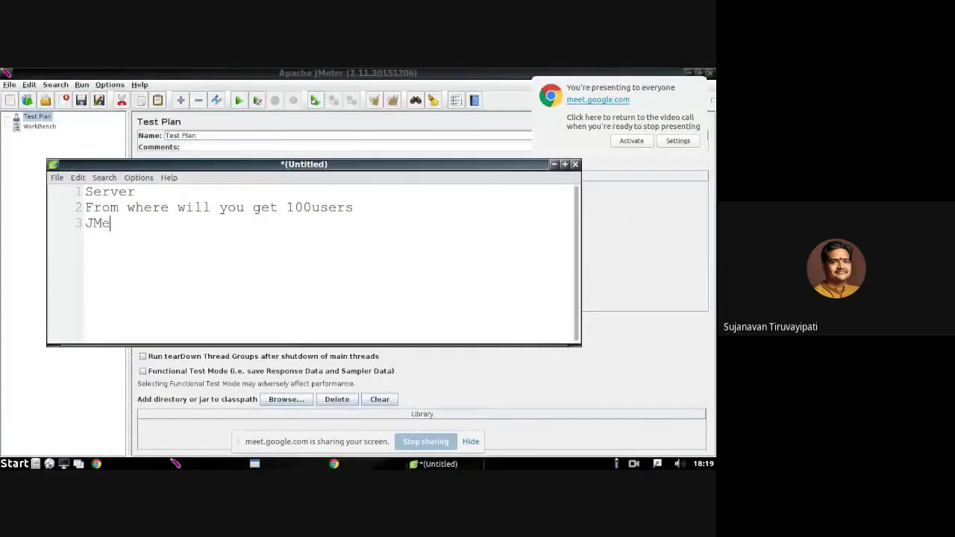
pyautogui.write('ter si')
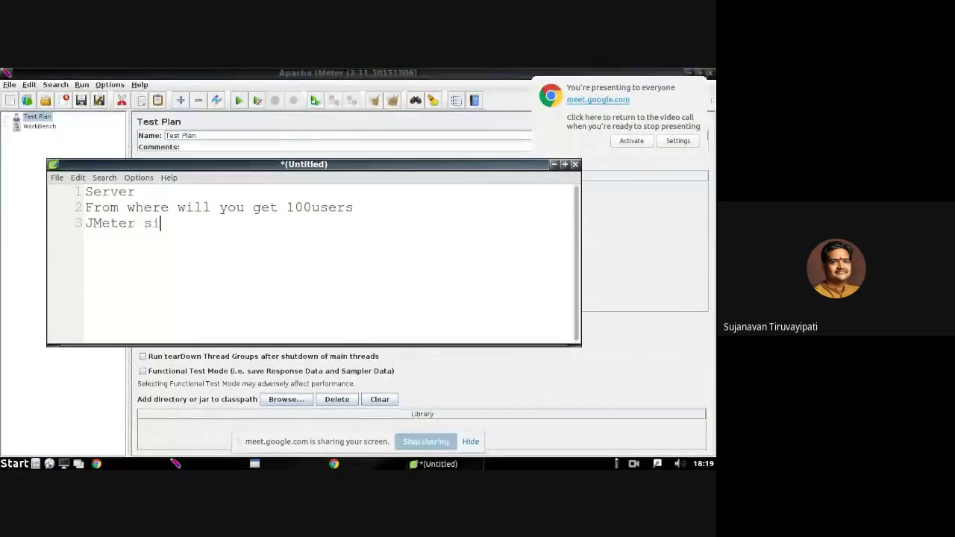
pyautogui.write('mulate users')
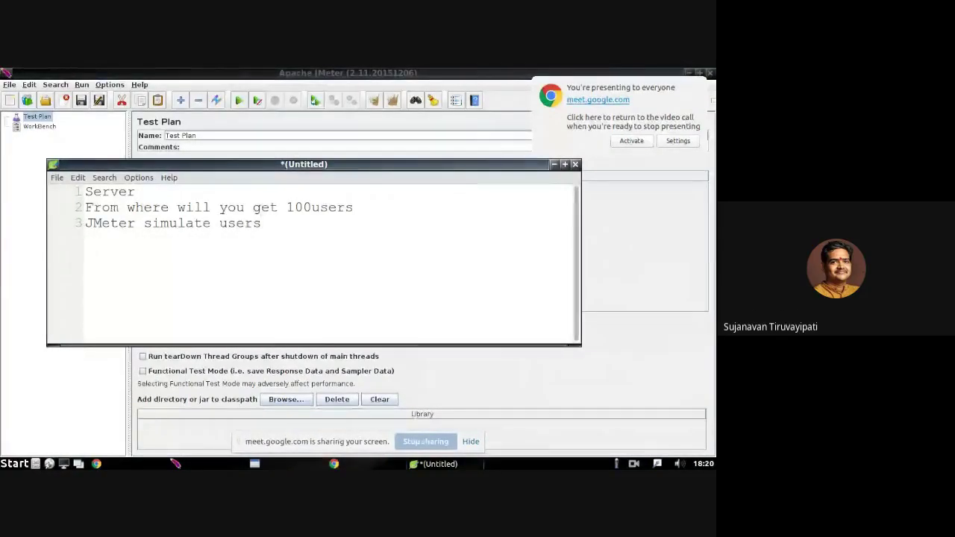
# Write "It is NOT ethical to test a server without permissions" below the JMeter line, leaving one empty line between them.
pyautogui.press('Return')
pyautogui.press('Return')
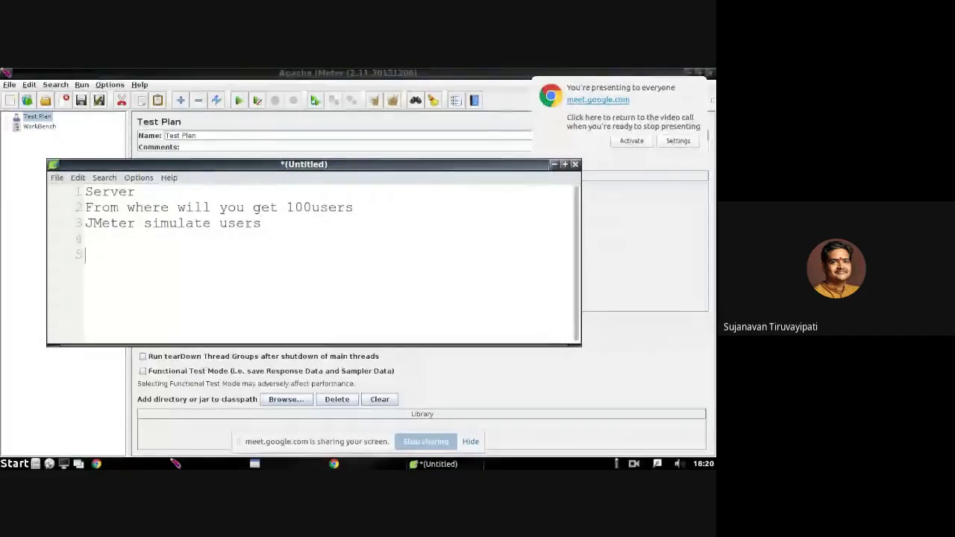
pyautogui.write('It is ')
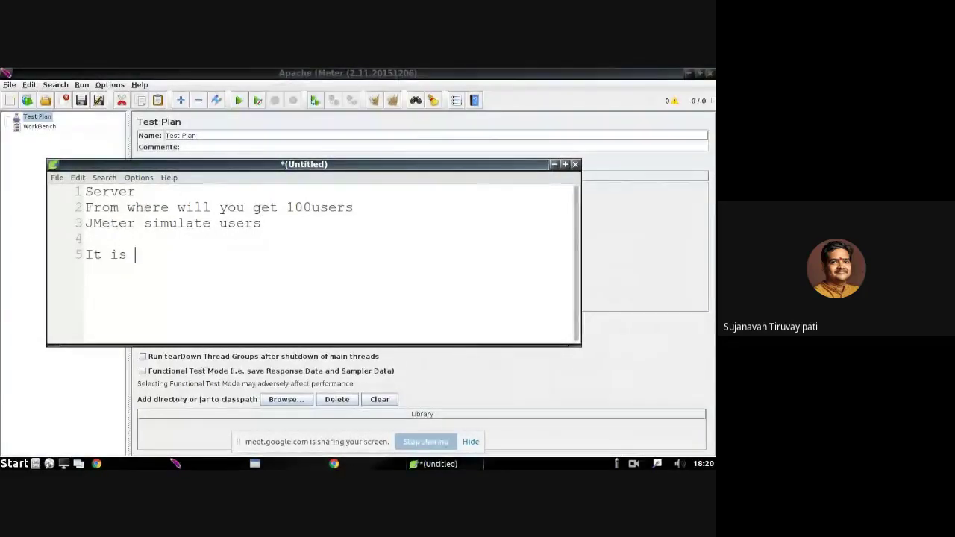
pyautogui.write('NOT et')
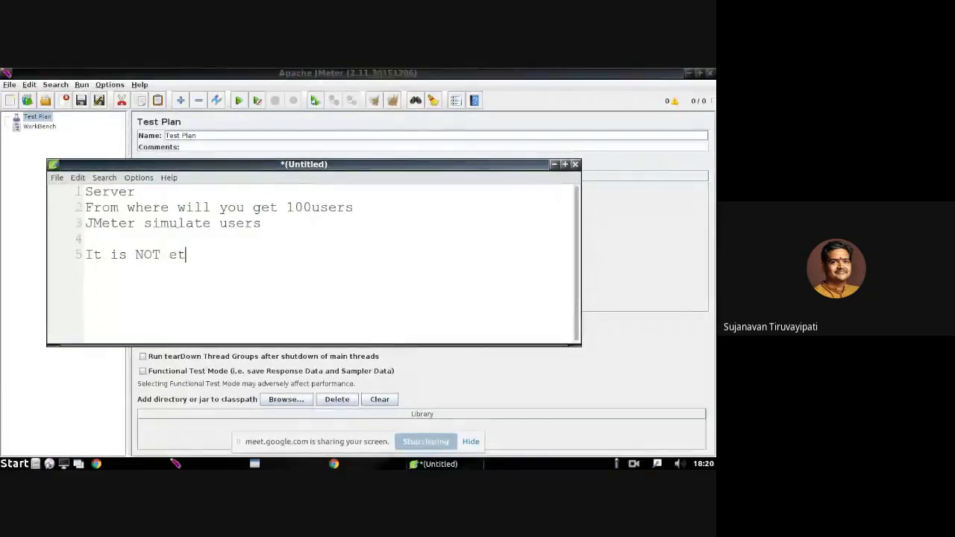
pyautogui.write('hical to ')
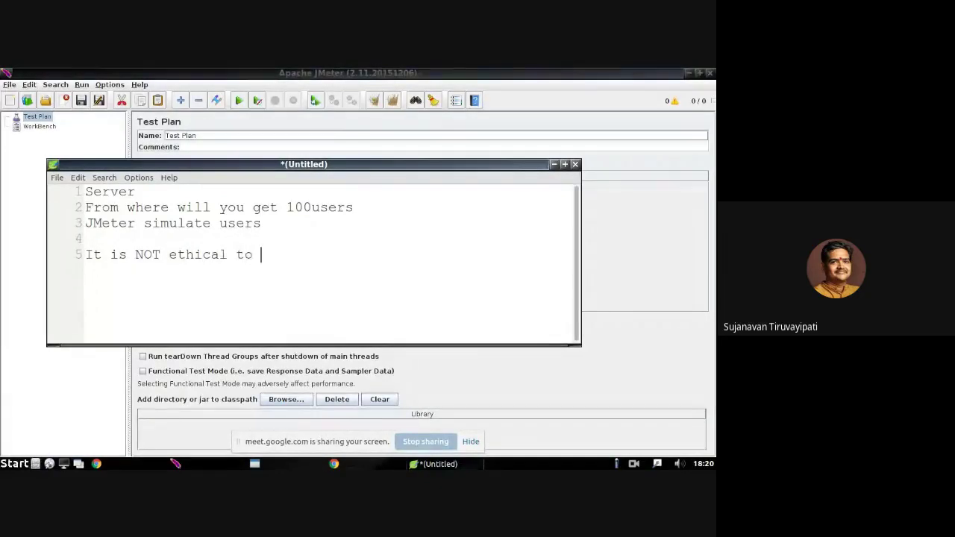
pyautogui.write('test a ')
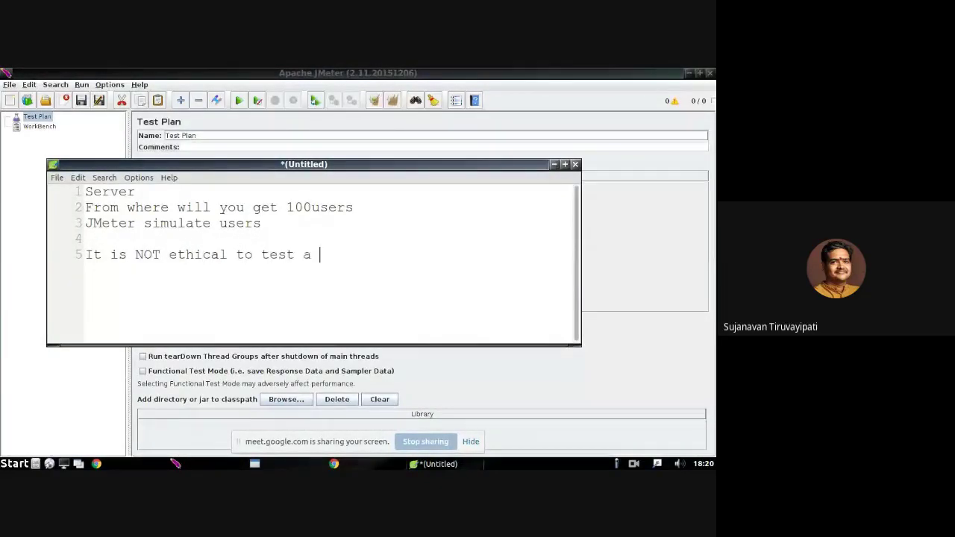
pyautogui.write('web server')
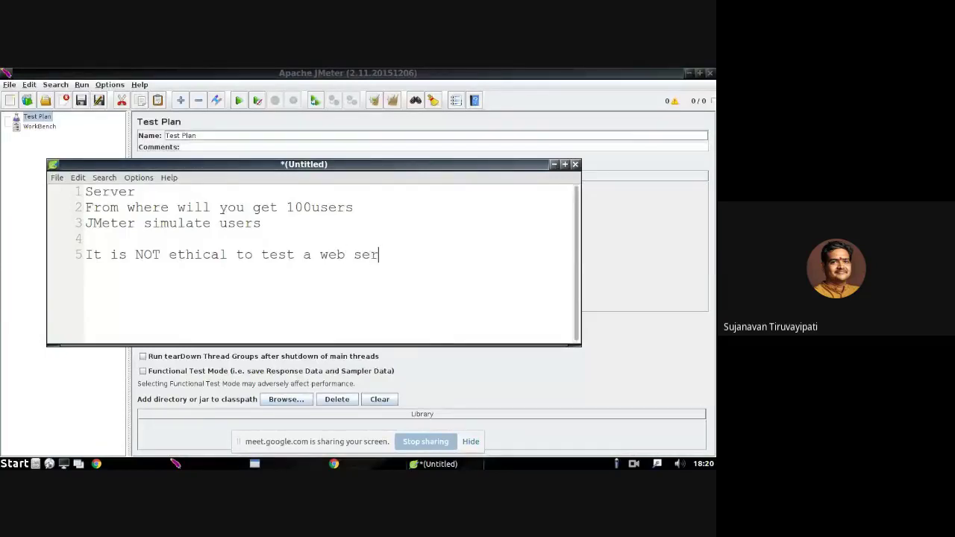
pyautogui.press('BackSpace')
pyautogui.press('BackSpace')
pyautogui.press('BackSpace')
pyautogui.press('BackSpace')
pyautogui.press('BackSpace')
pyautogui.press('BackSpace')
pyautogui.press('BackSpace')
pyautogui.press('BackSpace')
pyautogui.press('BackSpace')
pyautogui.press('BackSpace')
pyautogui.write('server w')
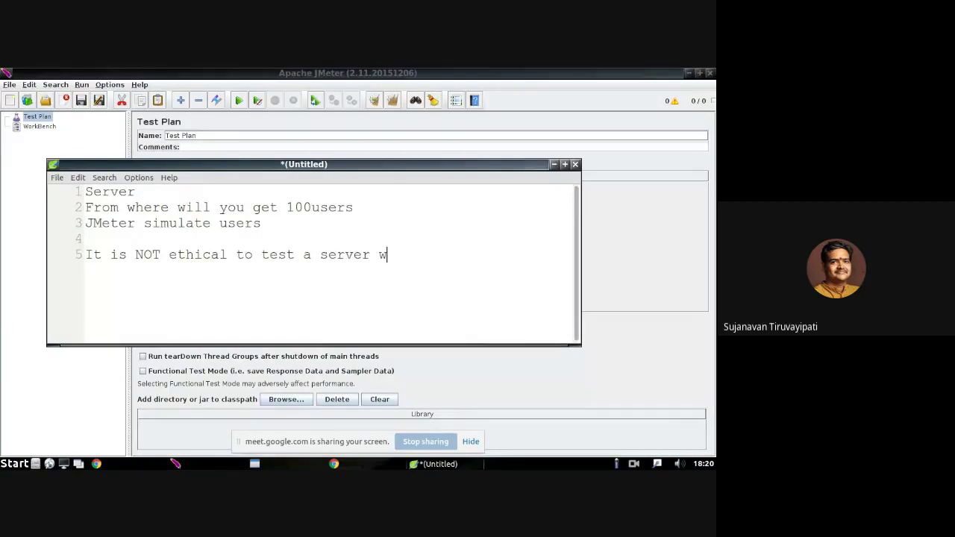
pyautogui.write('ithout per')
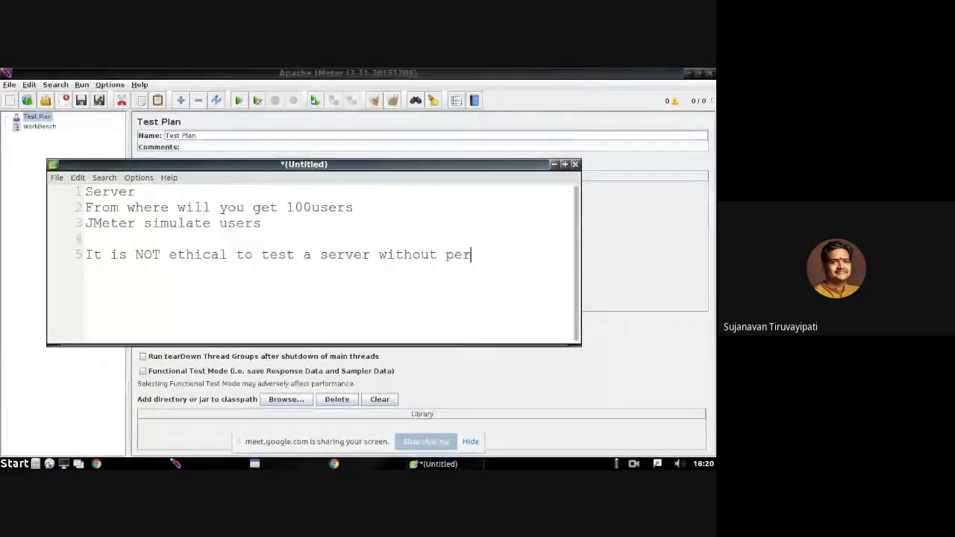
pyautogui.write('missions')
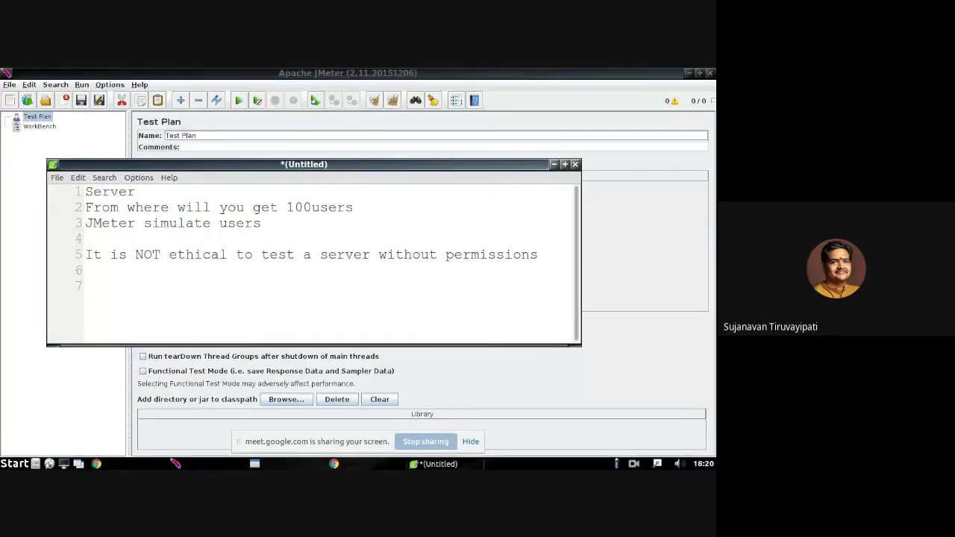
# Extend the user count in the second line to 100000, and restore it to 100.
pyautogui.moveTo(288, 207); pyautogui.dragTo(313, 205)
pyautogui.click(312, 206)
pyautogui.write('0000')
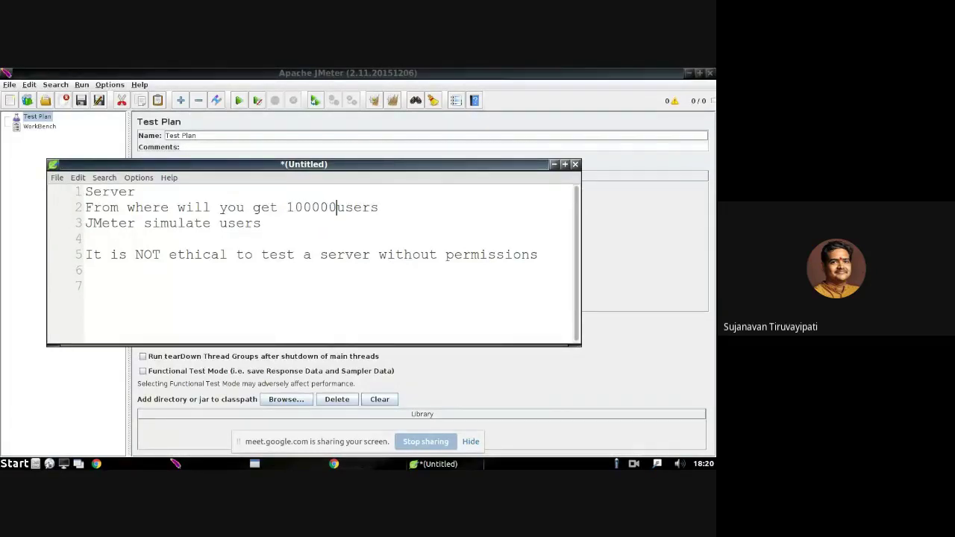
pyautogui.press('BackSpace')
pyautogui.press('BackSpace')
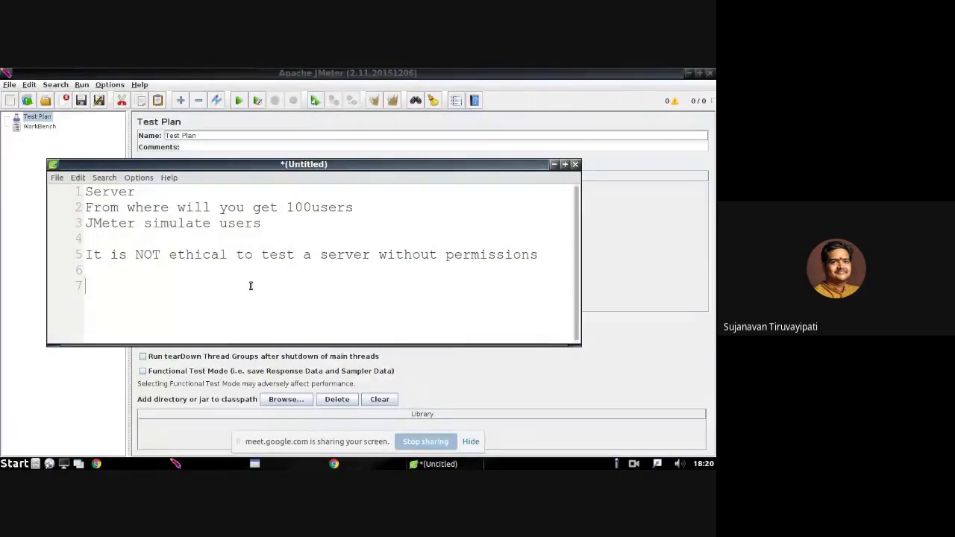
# Add "DOS attack" on the seventh line of the notes and highlight it briefly.
pyautogui.write('DOS ')
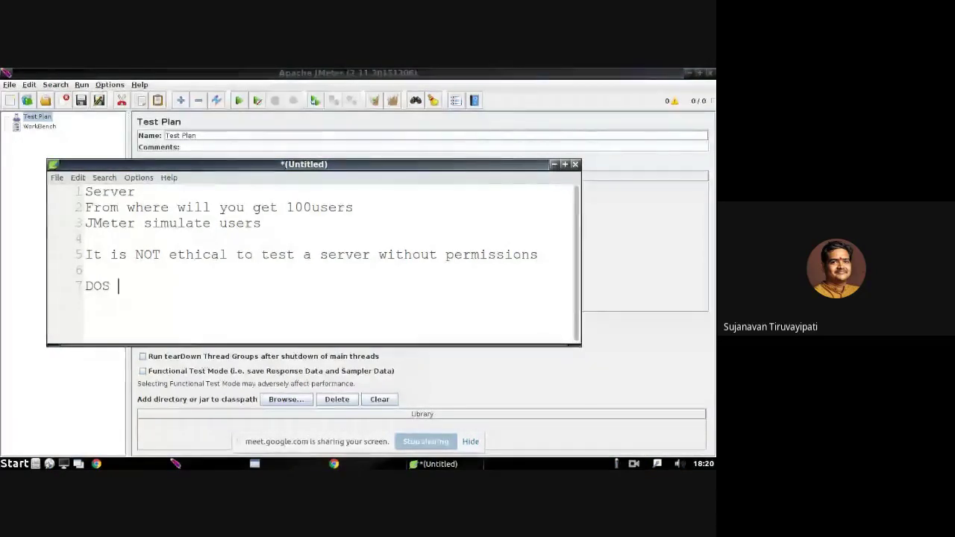
pyautogui.write('a')
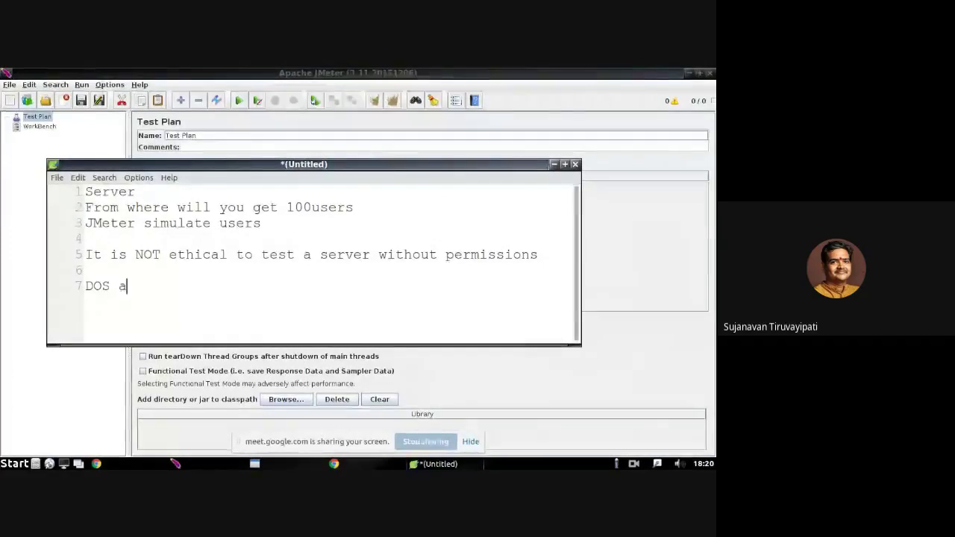
pyautogui.write('ttack')
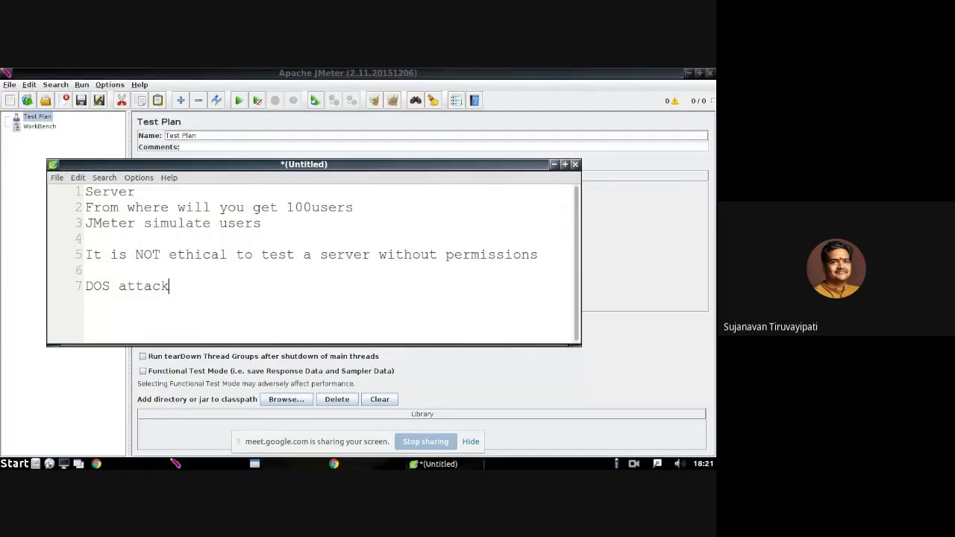
pyautogui.moveTo(179, 295); pyautogui.dragTo(83, 288)
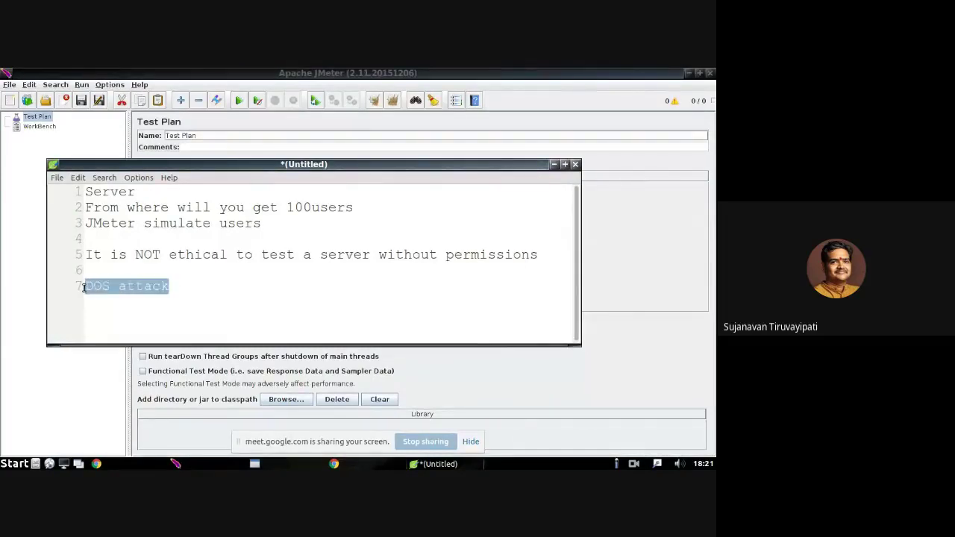
pyautogui.click(179, 285)
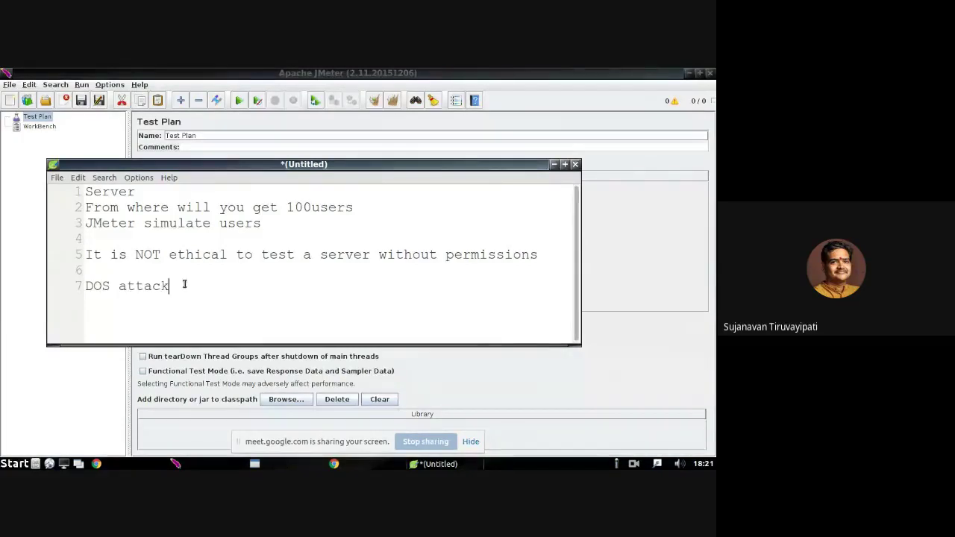
# Close the notes without saving the changes and select the Test Plan element in JMeter.
pyautogui.click(575, 164)
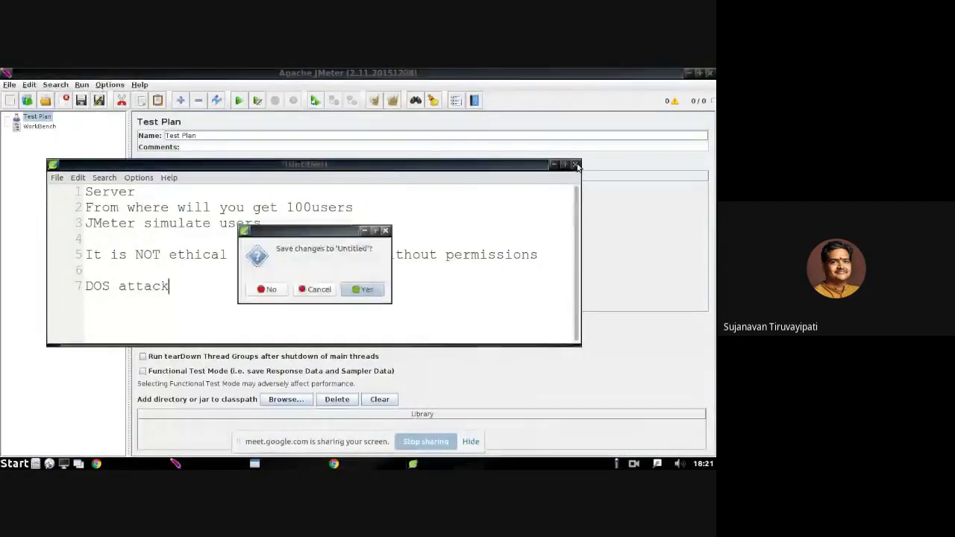
pyautogui.click(271, 289)
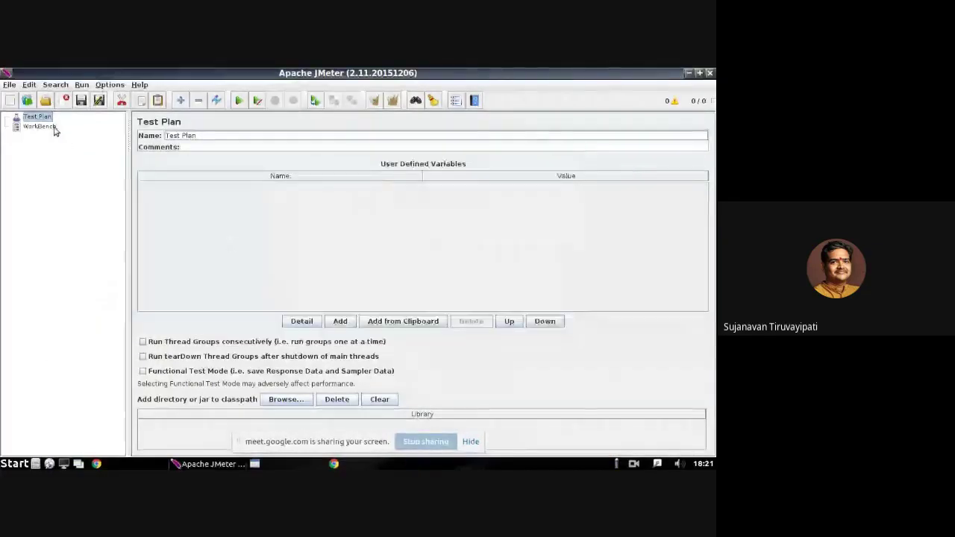
pyautogui.click(39, 126)
pyautogui.click(38, 117)
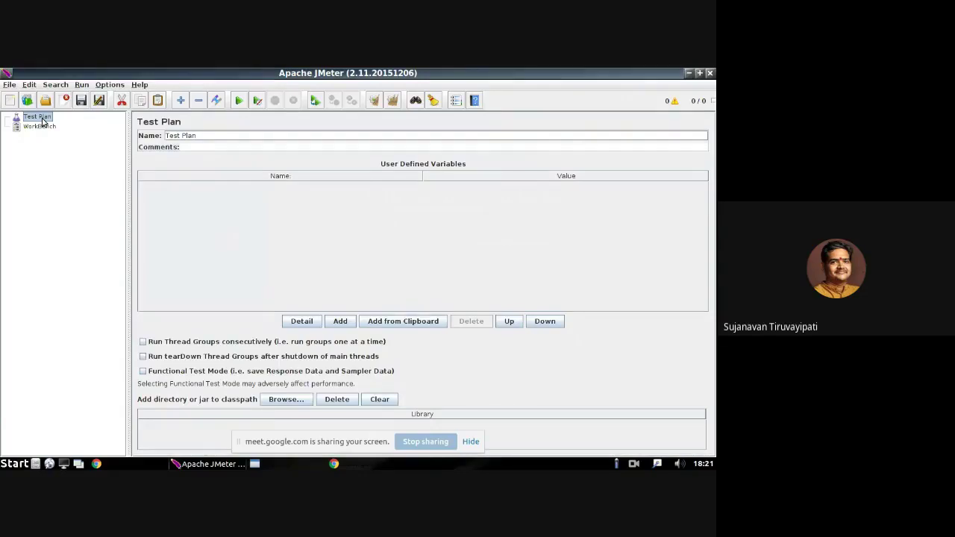
# Add a Thread Group from the Threads (Users) elements to the Test Plan.
pyautogui.rightClick(43, 122)
pyautogui.moveTo(68, 127)
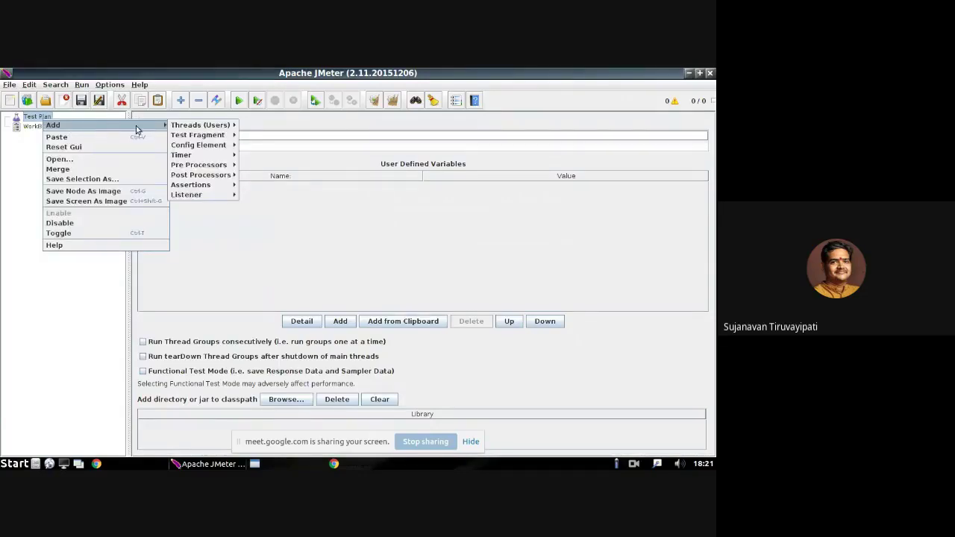
pyautogui.moveTo(217, 130)
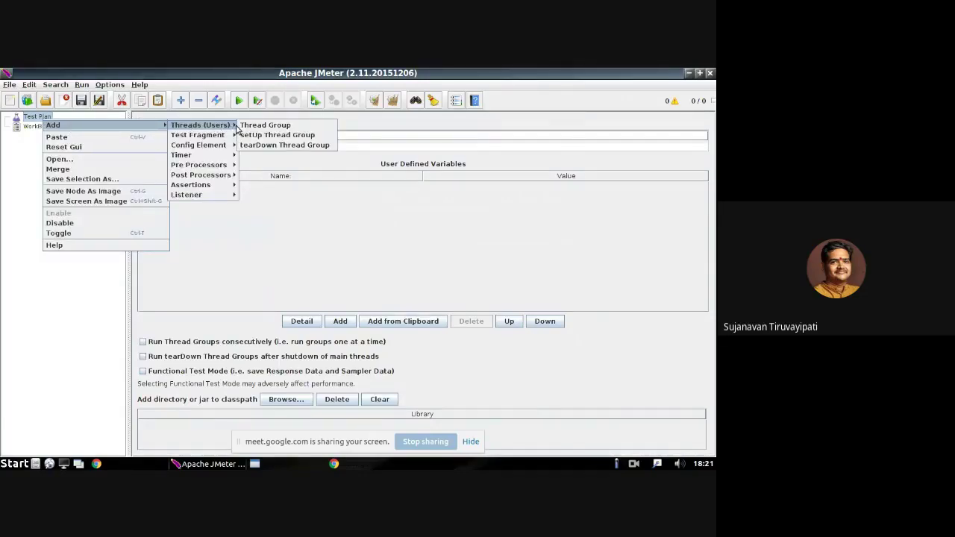
pyautogui.click(280, 125)
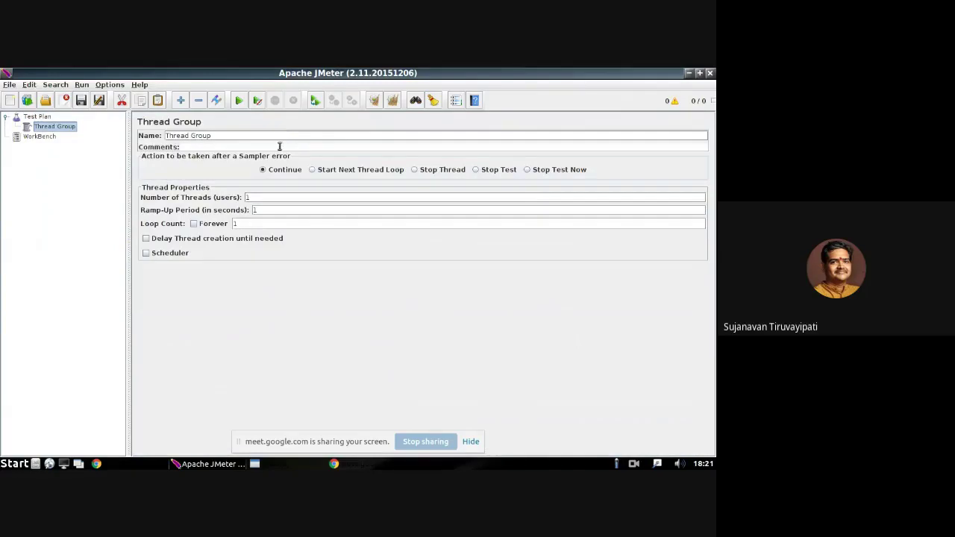
# Point out the Thread Group's number of threads, ramp-up period and loop count by highlighting each value.
pyautogui.doubleClick(268, 197)
pyautogui.doubleClick(261, 210)
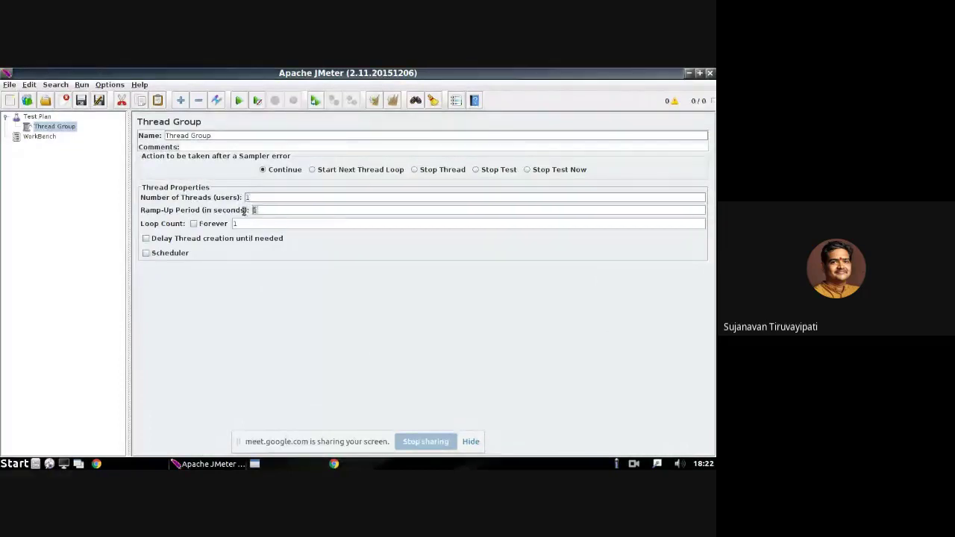
pyautogui.doubleClick(234, 223)
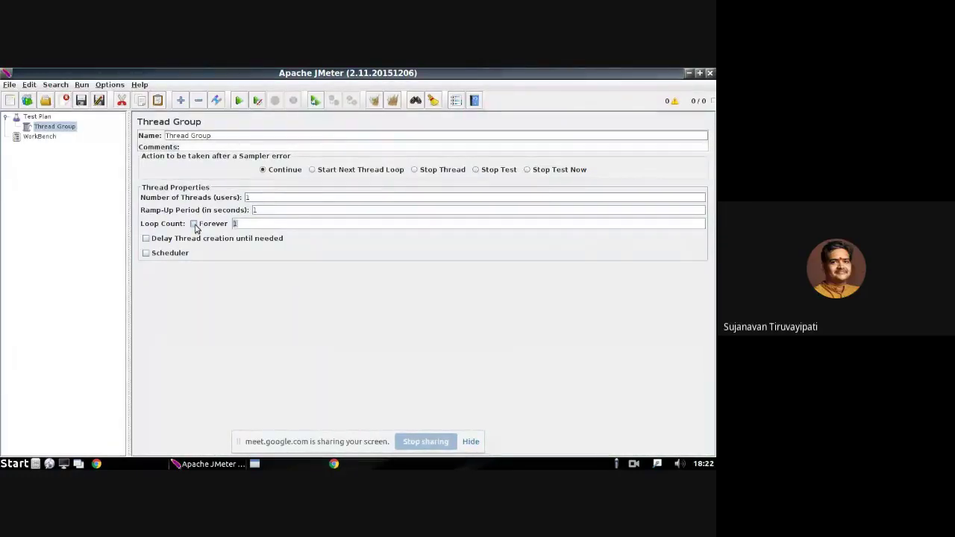
pyautogui.click(251, 222)
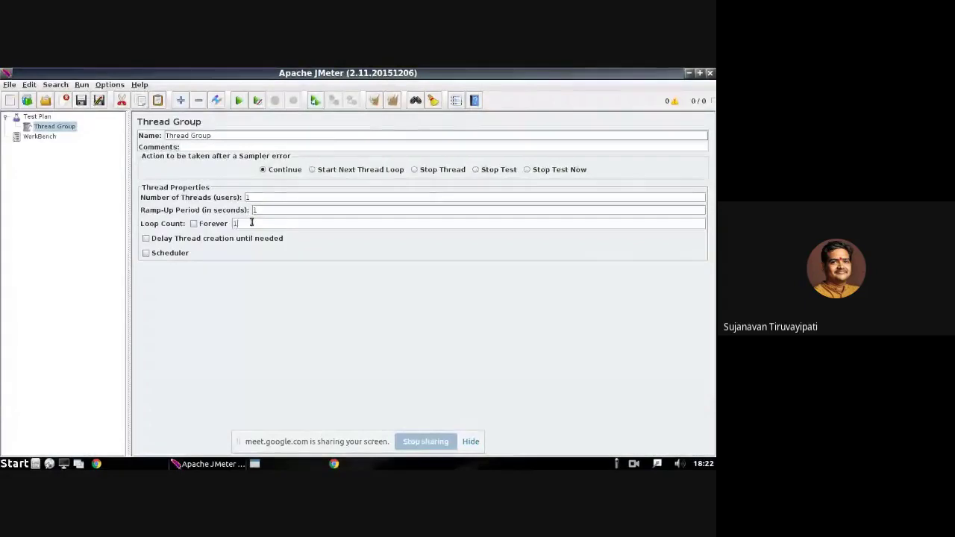
pyautogui.doubleClick(236, 223)
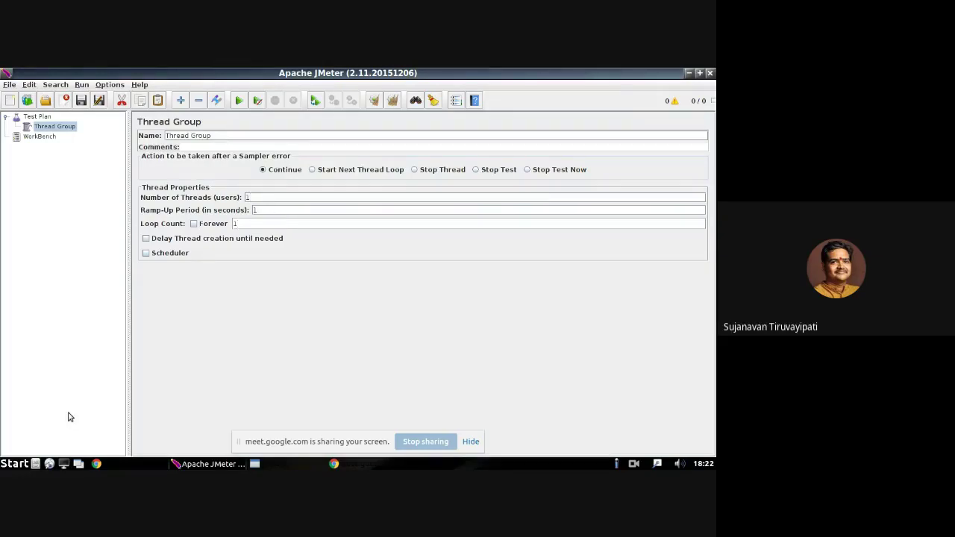
pyautogui.click(14, 463)
pyautogui.moveTo(91, 296)
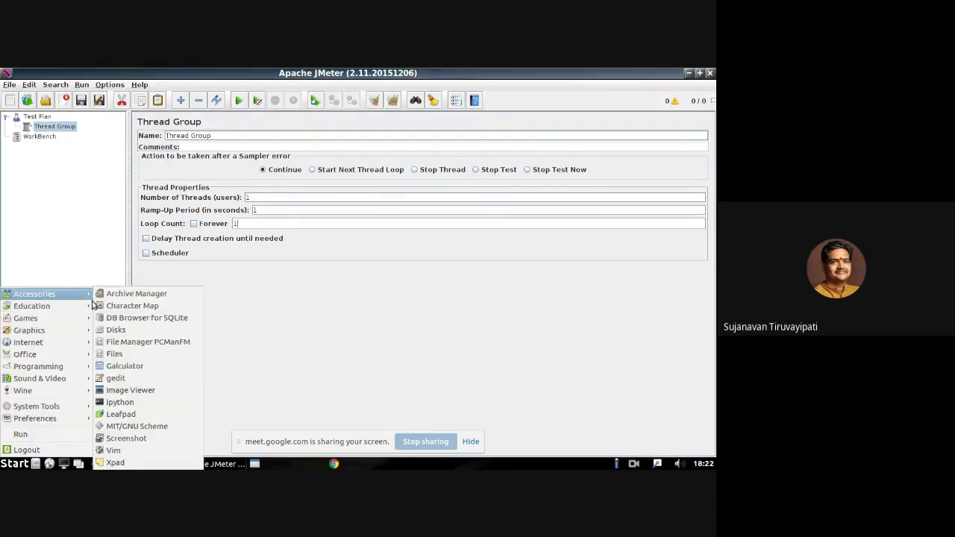
pyautogui.click(120, 414)
pyautogui.moveTo(214, 74); pyautogui.dragTo(253, 257)
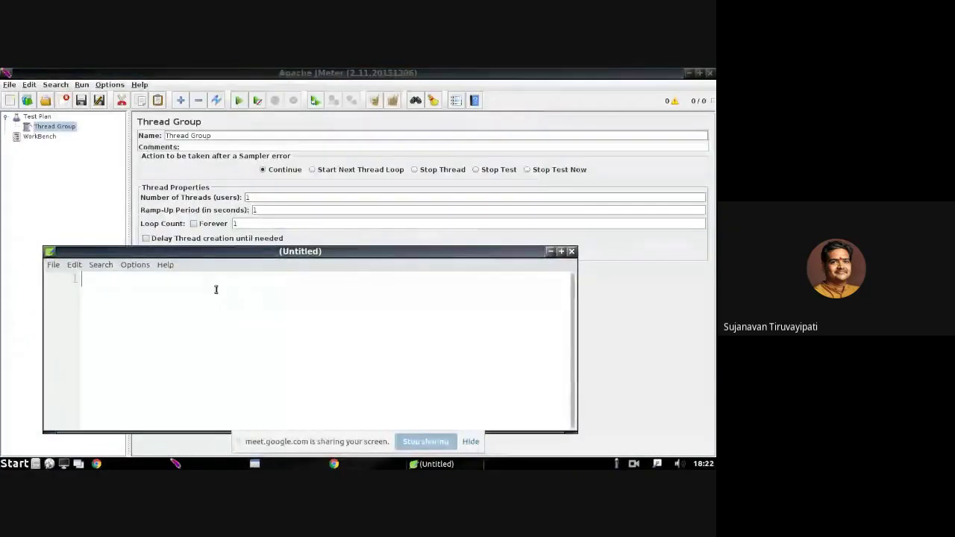
pyautogui.write('U')
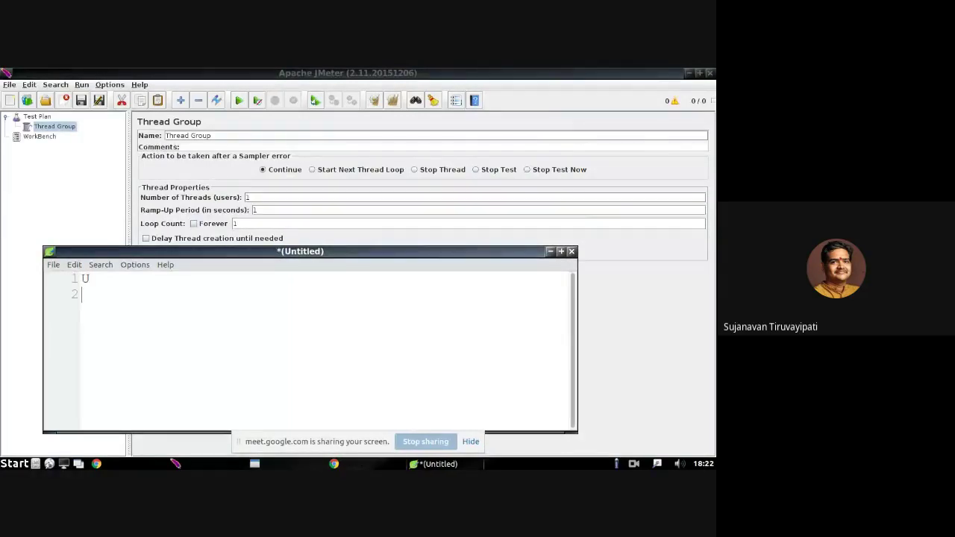
pyautogui.press('BackSpace')
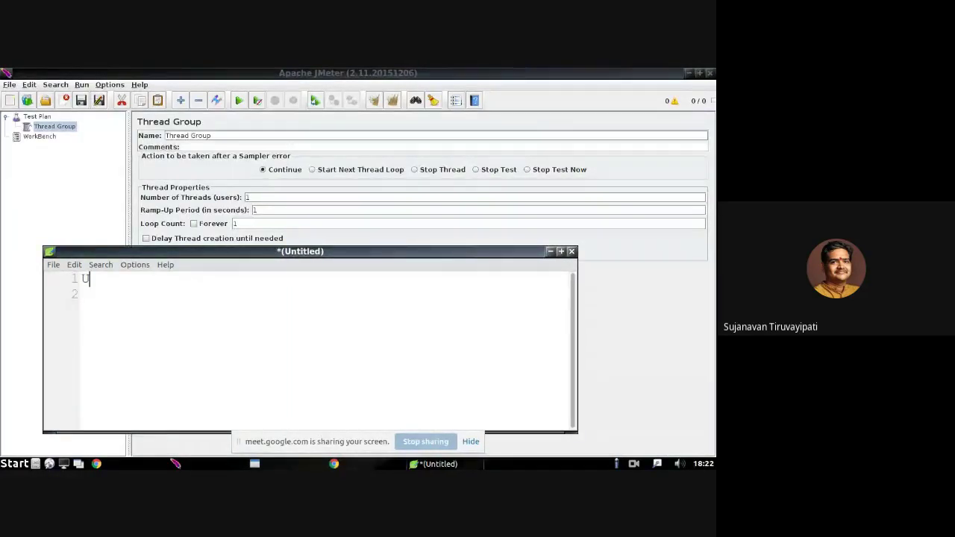
pyautogui.write('sers')
pyautogui.click(572, 251)
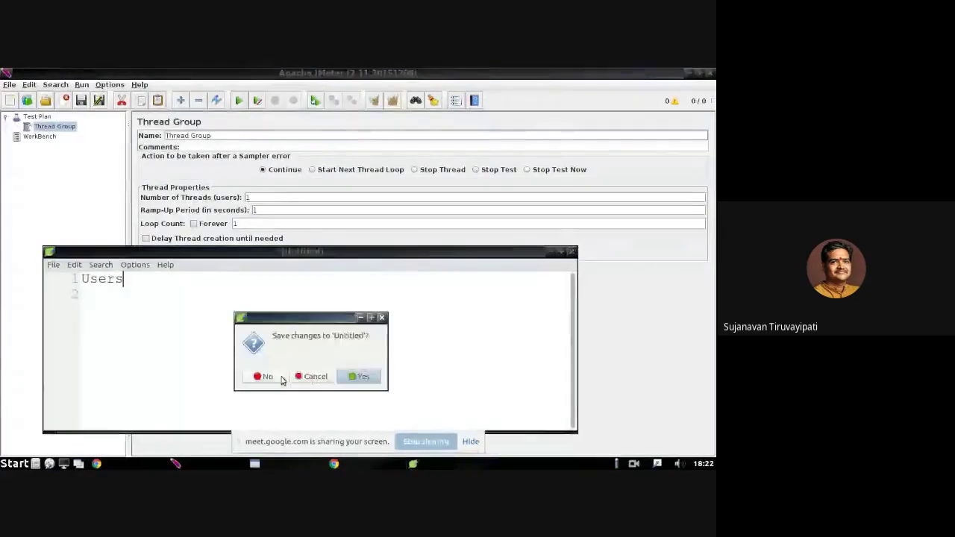
pyautogui.click(267, 377)
# Open a blank LibreOffice Calc spreadsheet and shrink its window so JMeter's Thread Group settings stay visible above it.
pyautogui.click(13, 463)
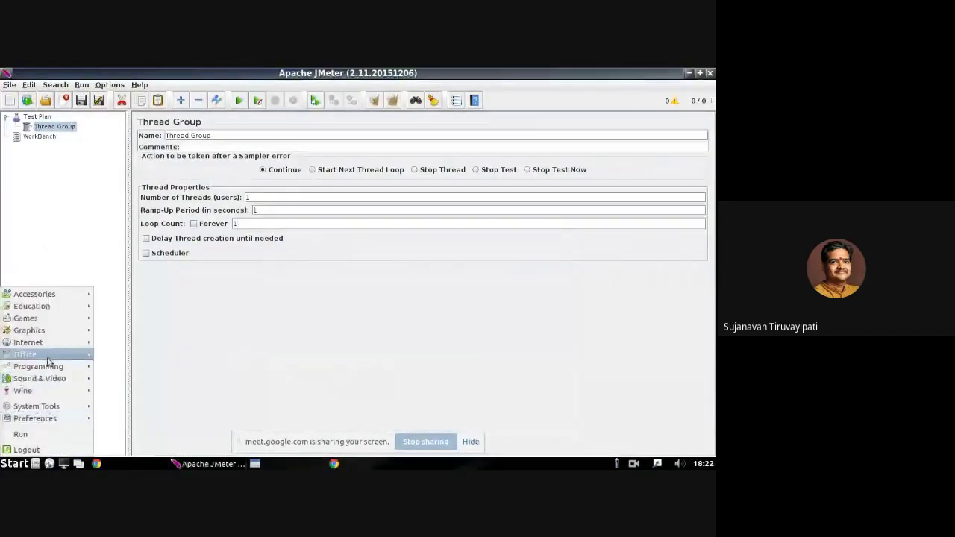
pyautogui.moveTo(45, 345)
pyautogui.click(128, 364)
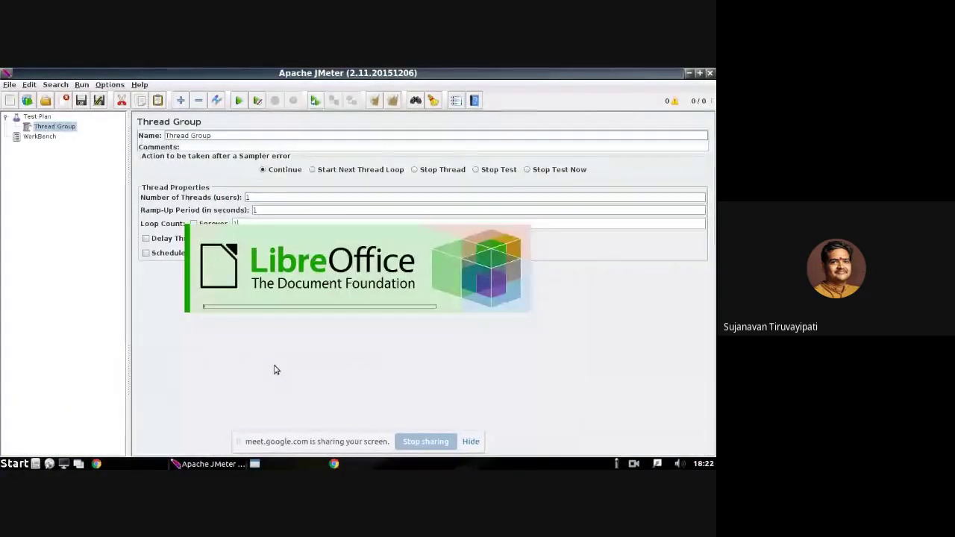
pyautogui.click(14, 463)
pyautogui.moveTo(49, 357)
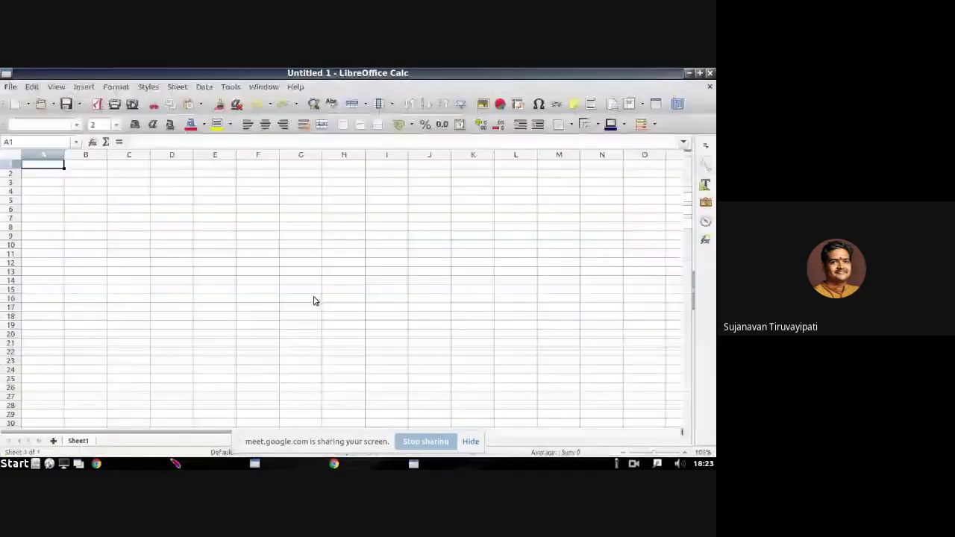
pyautogui.click(700, 73)
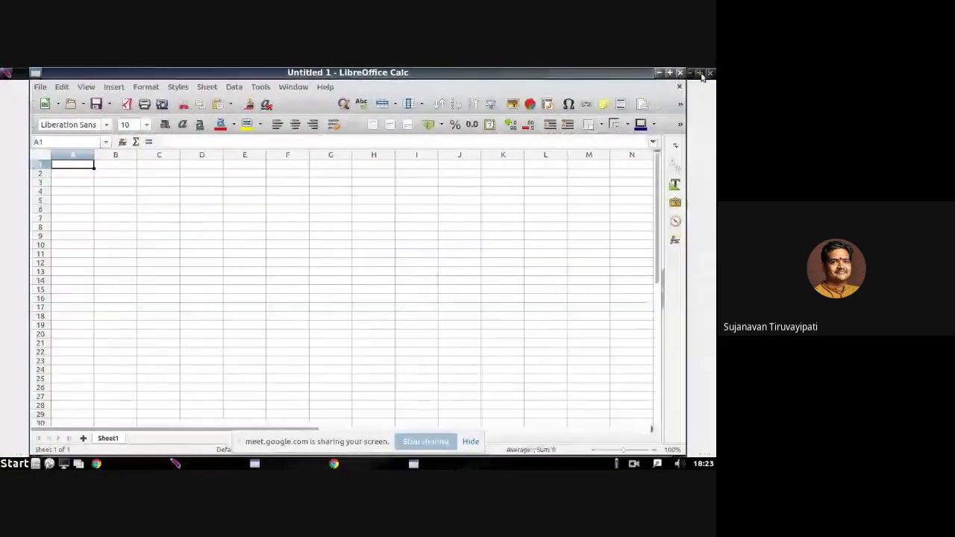
pyautogui.moveTo(684, 67); pyautogui.dragTo(499, 222)
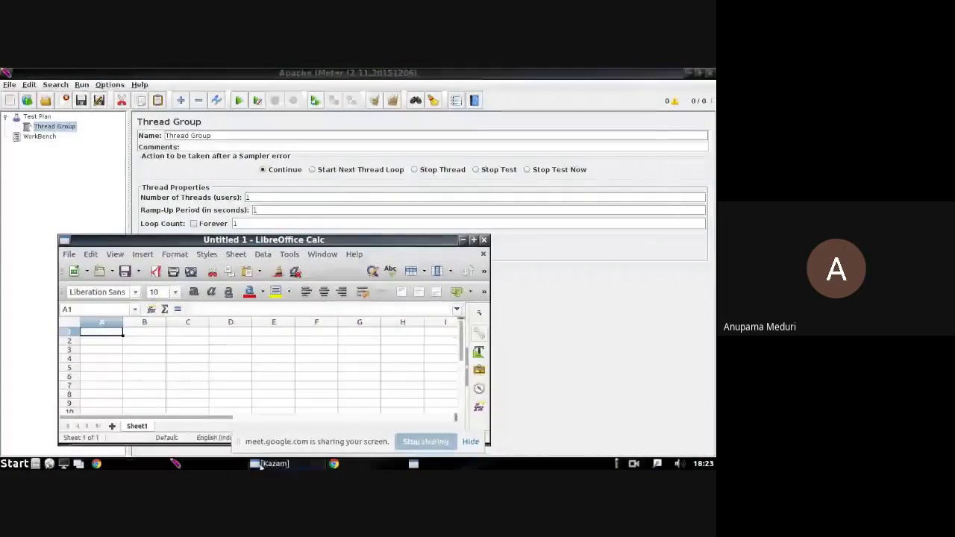
# Switch to the Google Meet call and check the participant list and the most recent chat messages.
pyautogui.hotkey('alt', 'Tab')
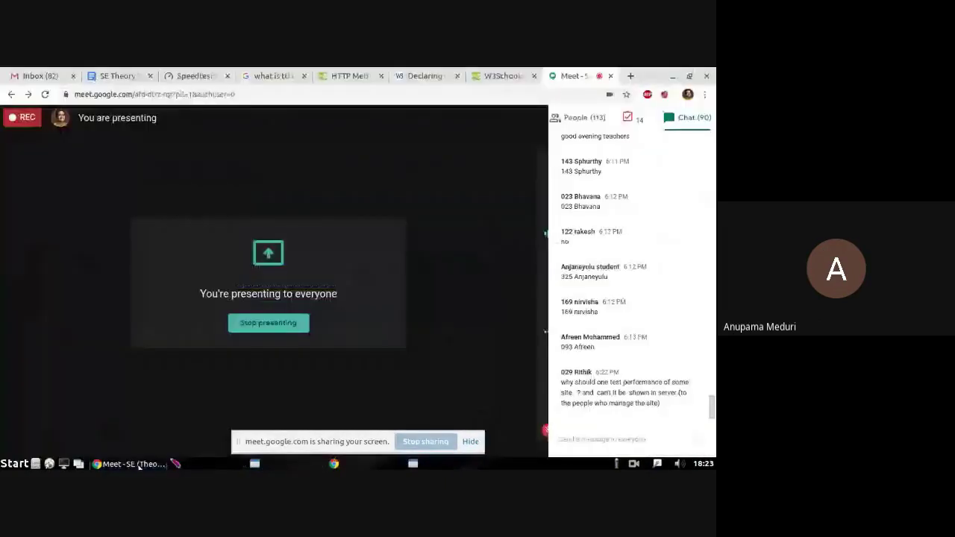
pyautogui.click(583, 119)
pyautogui.click(693, 125)
pyautogui.moveTo(711, 407); pyautogui.dragTo(713, 195)
pyautogui.scroll(-15, 687, 379)
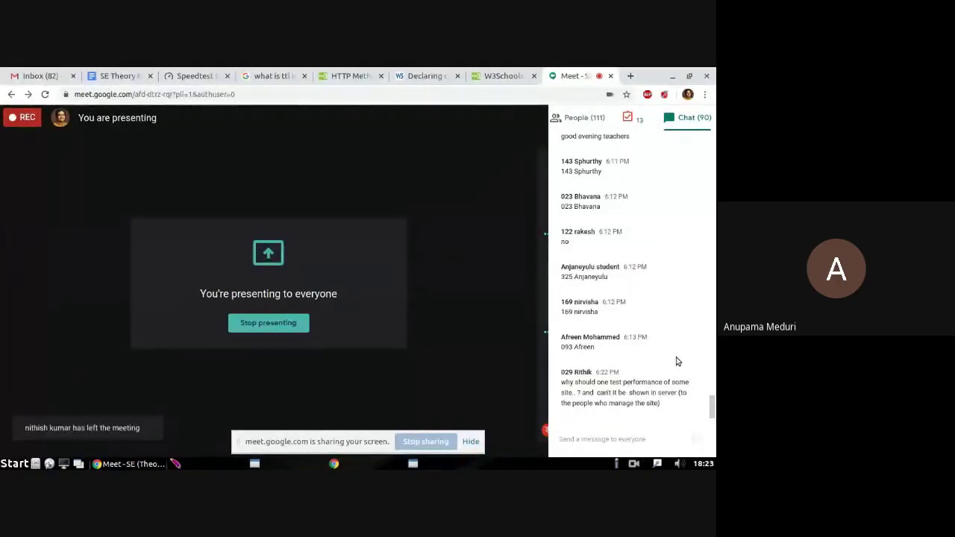
# Read the chat question about why one should test a site's performance, highlighting its wording, and recheck the participant list.
pyautogui.moveTo(596, 382); pyautogui.dragTo(674, 405)
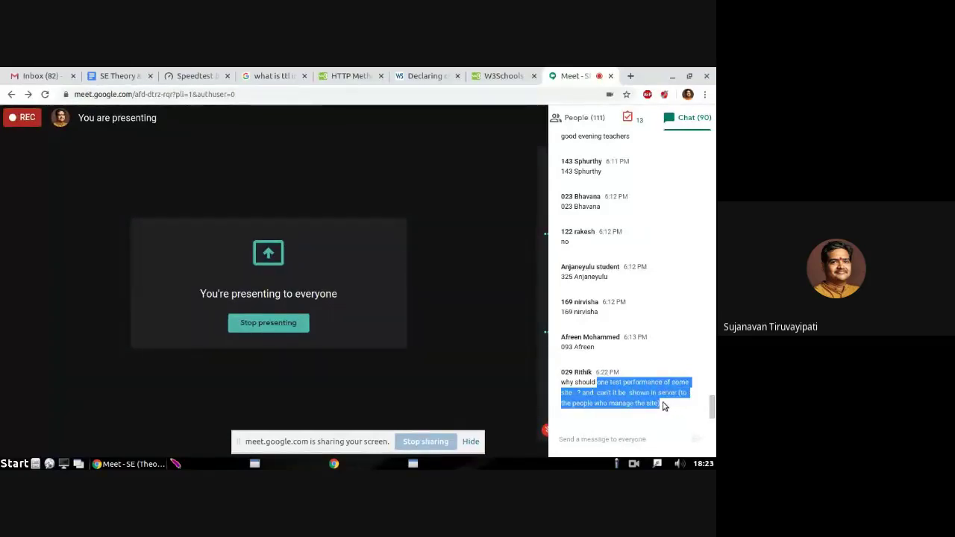
pyautogui.click(663, 406)
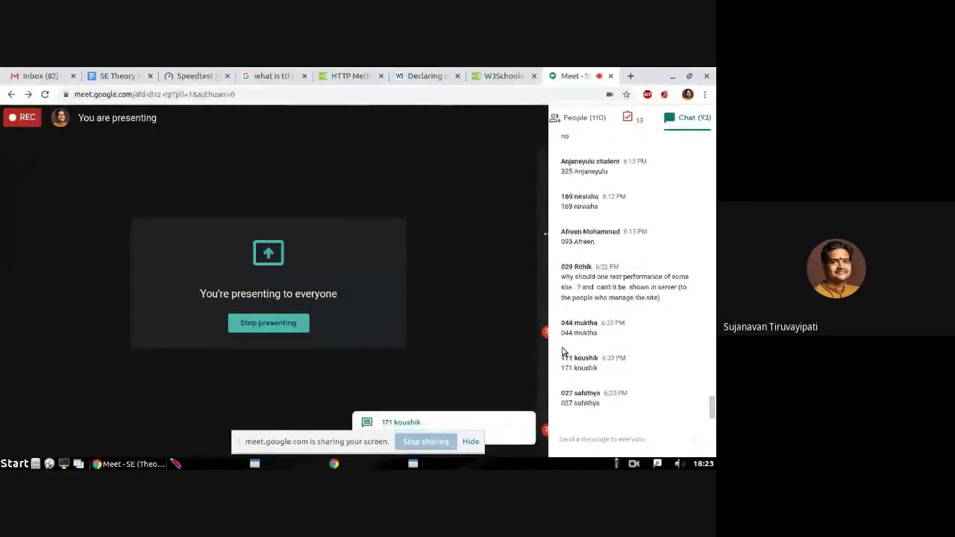
pyautogui.moveTo(608, 278); pyautogui.dragTo(676, 287)
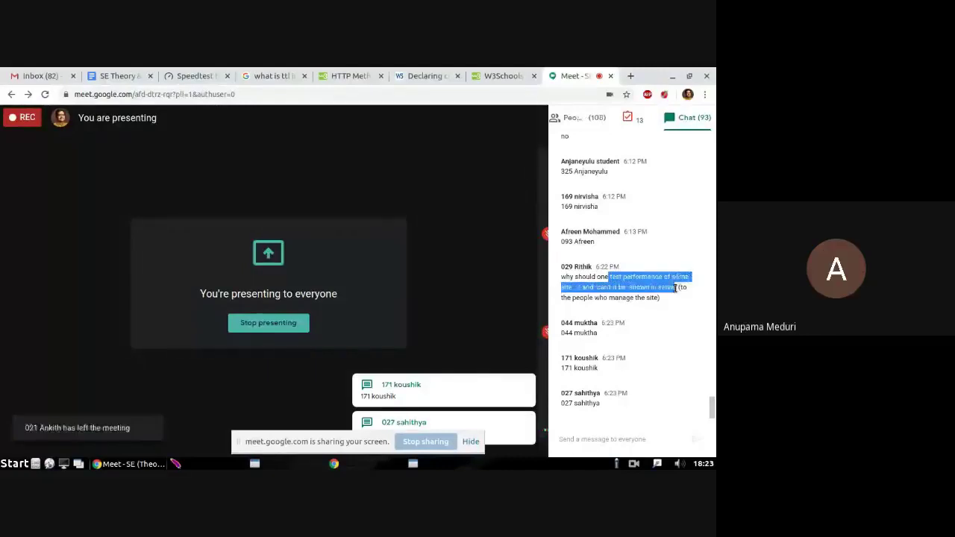
pyautogui.click(634, 289)
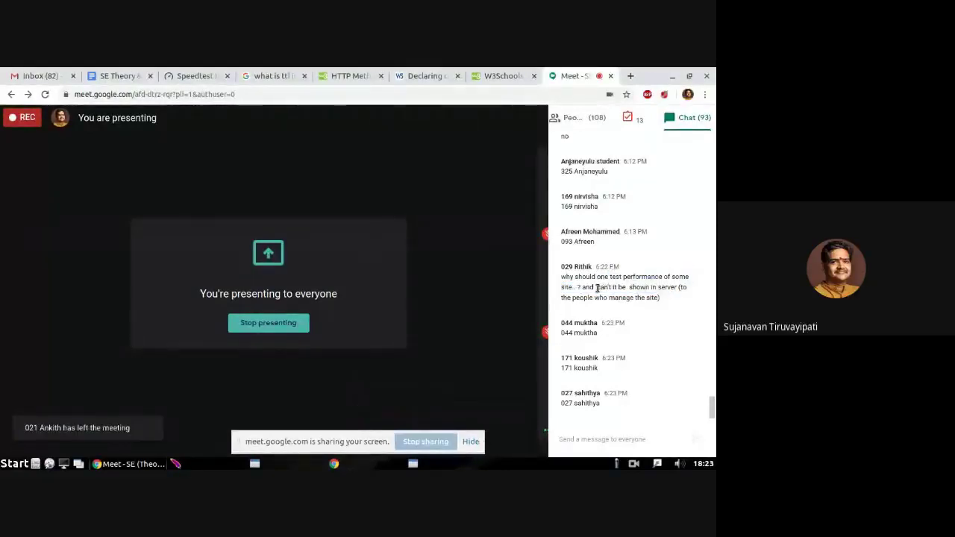
pyautogui.moveTo(596, 287); pyautogui.dragTo(677, 287)
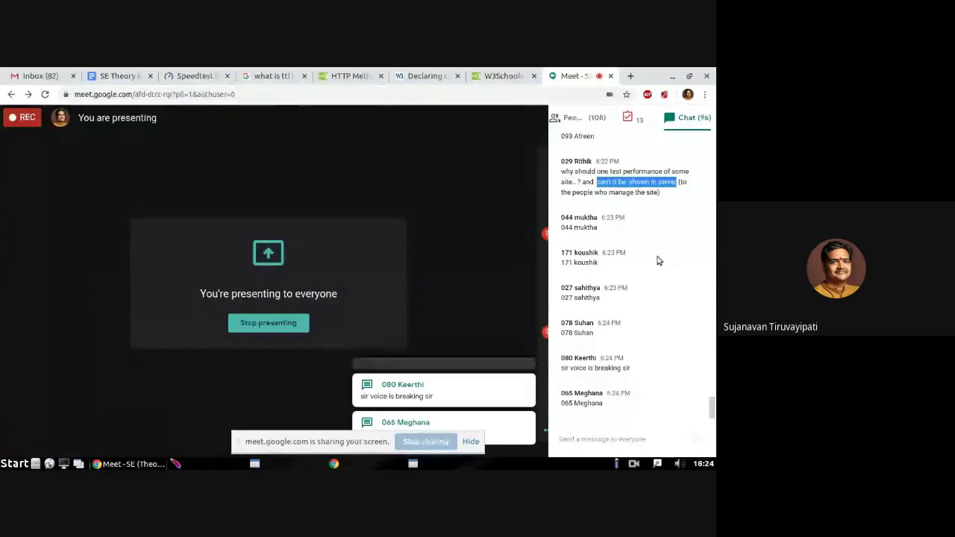
pyautogui.click(657, 260)
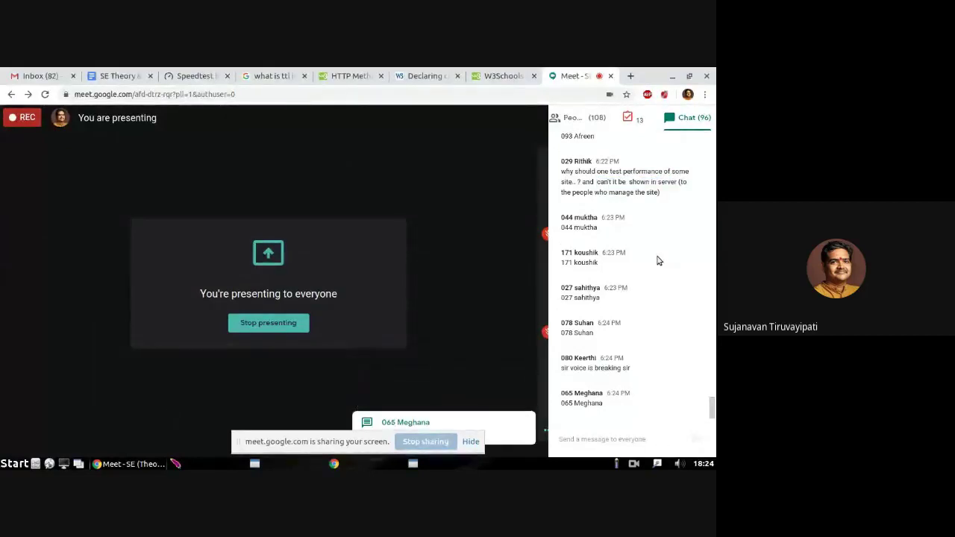
pyautogui.click(579, 119)
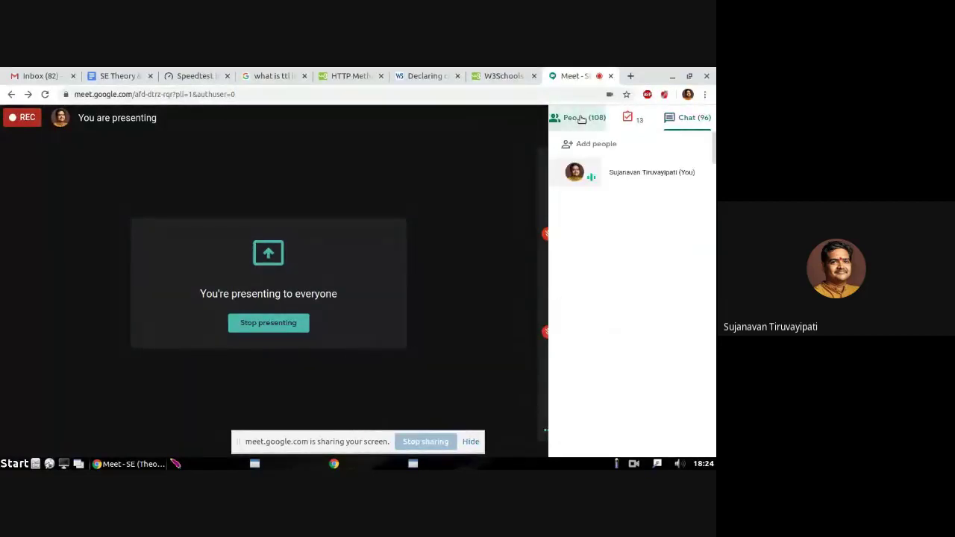
pyautogui.click(683, 121)
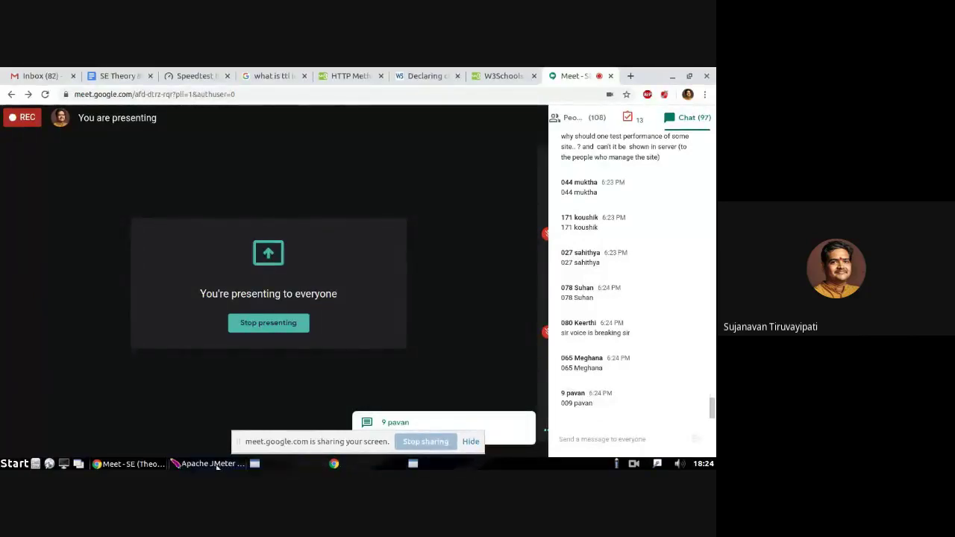
# Bring the Calc spreadsheet back over JMeter without the screen-sharing bar and zoom the sheet to 110%.
pyautogui.click(213, 463)
pyautogui.click(437, 464)
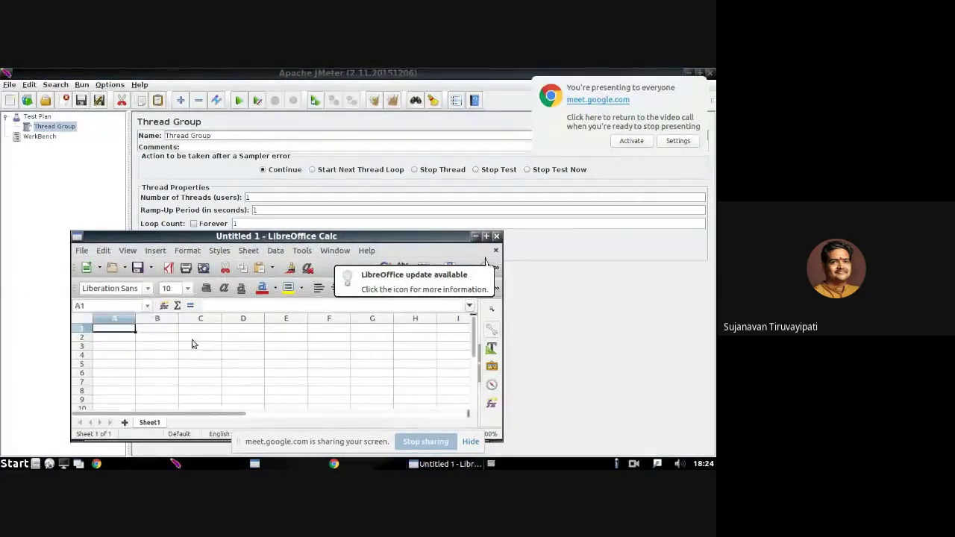
pyautogui.click(469, 441)
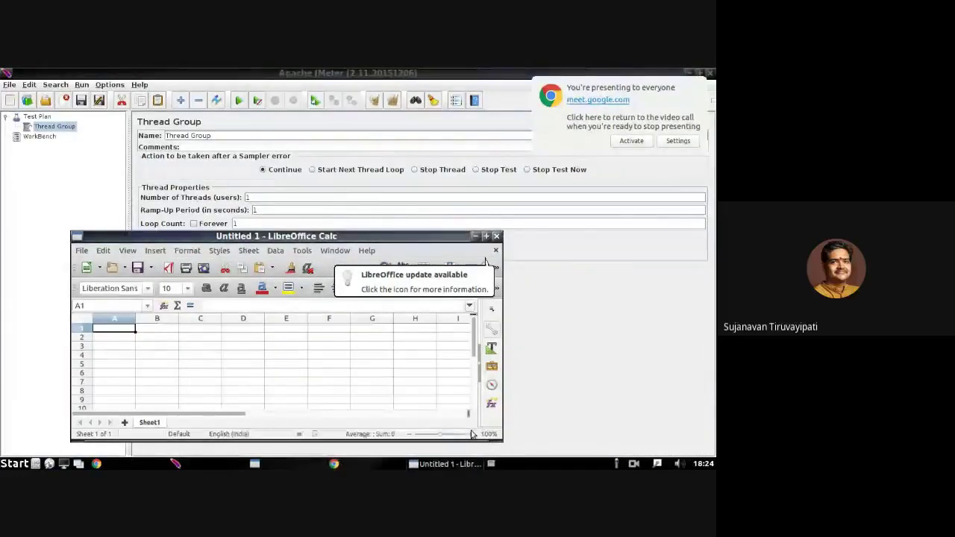
pyautogui.click(471, 434)
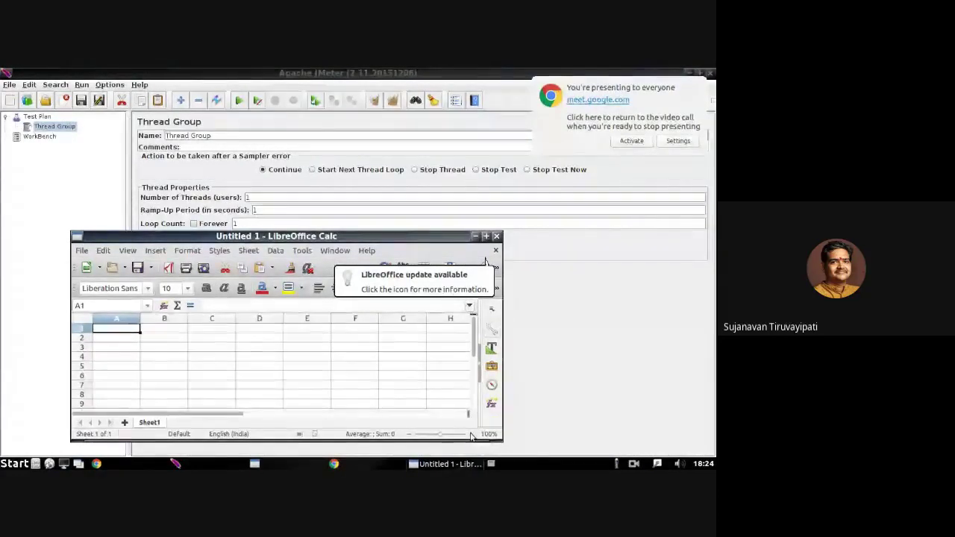
# Enter the column headings "Users", "RUP" and "Loop Count" in cells A1 to C1.
pyautogui.doubleClick(123, 331)
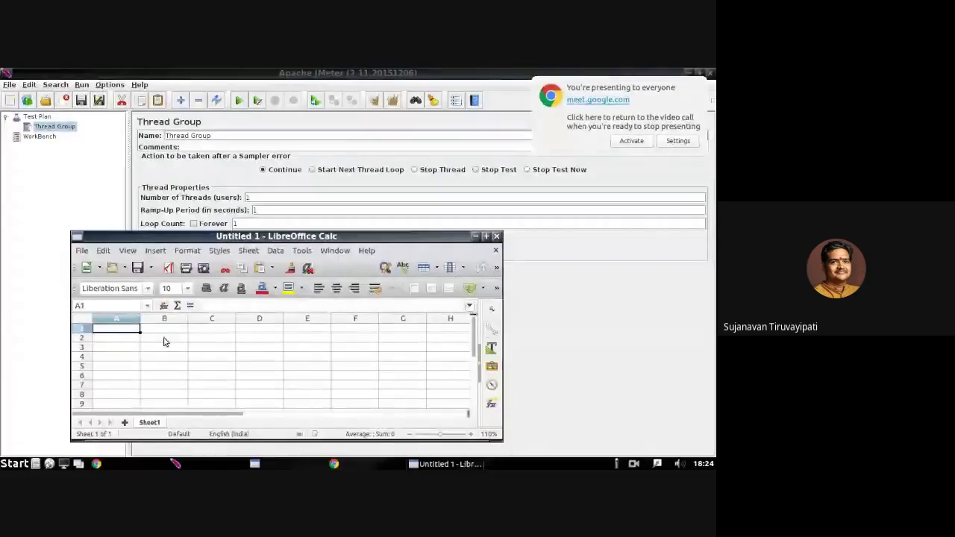
pyautogui.write('U')
pyautogui.write('sers')
pyautogui.press('Tab')
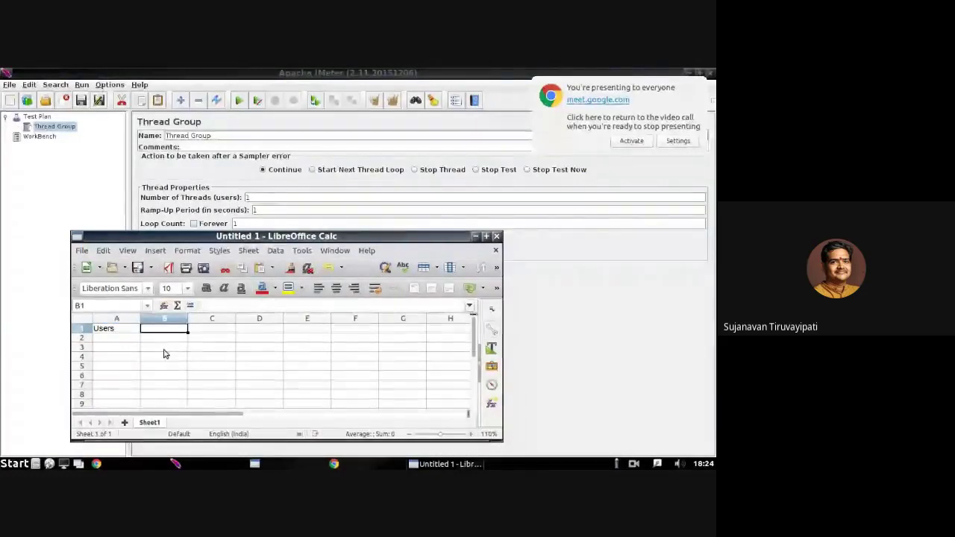
pyautogui.write('RUP')
pyautogui.press('Return')
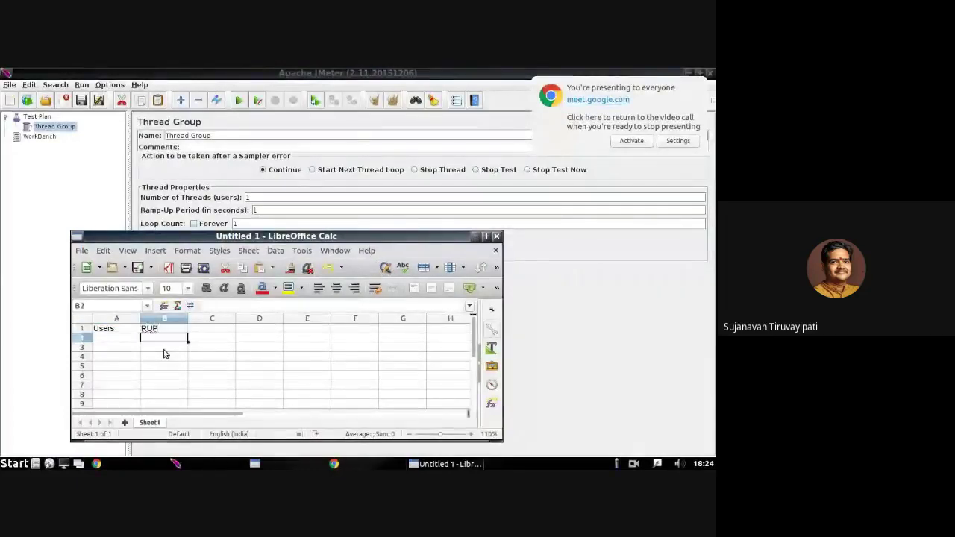
pyautogui.click(200, 329)
pyautogui.write('Loop')
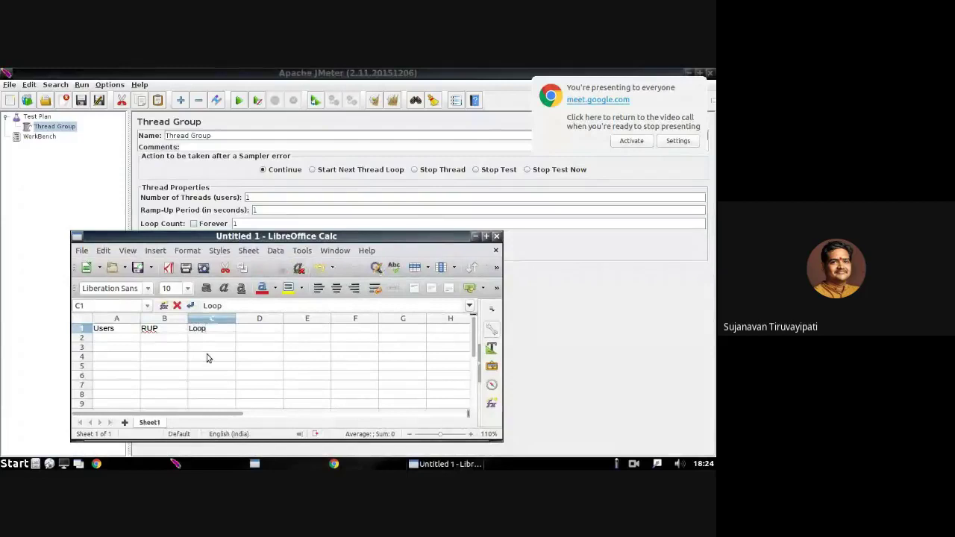
pyautogui.write(' Count')
pyautogui.click(253, 330)
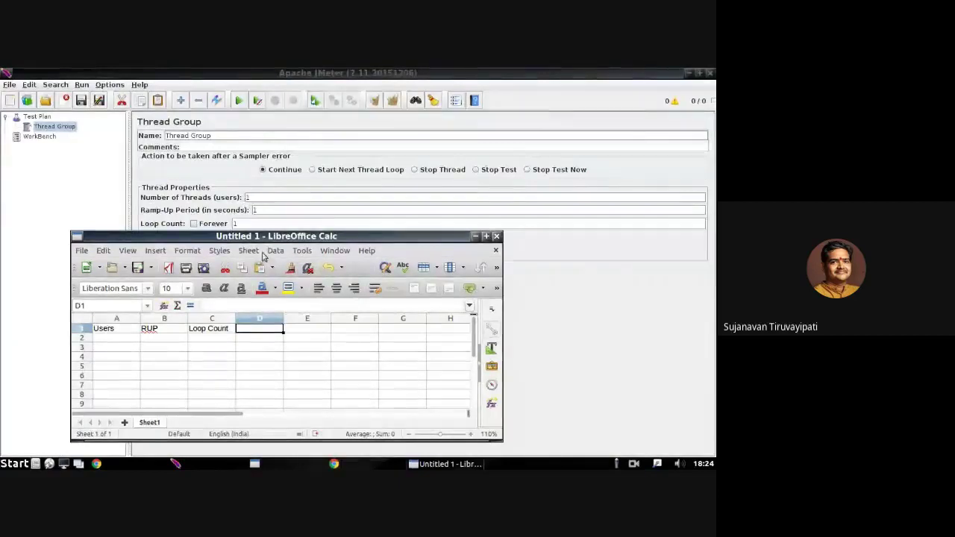
# Fill cells A2, B2 and C2 with 1 as the first example of users, RUP and loop count.
pyautogui.click(117, 341)
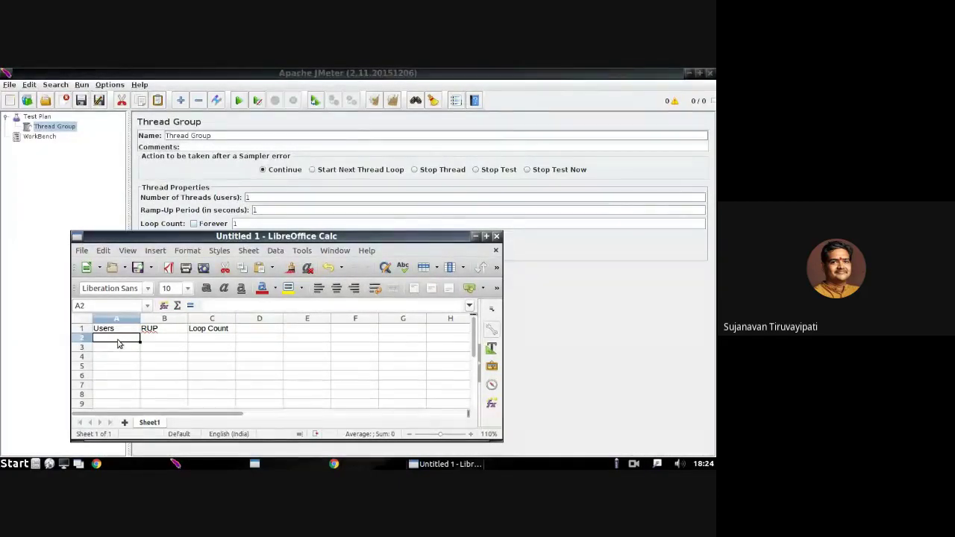
pyautogui.write('1')
pyautogui.press('Tab')
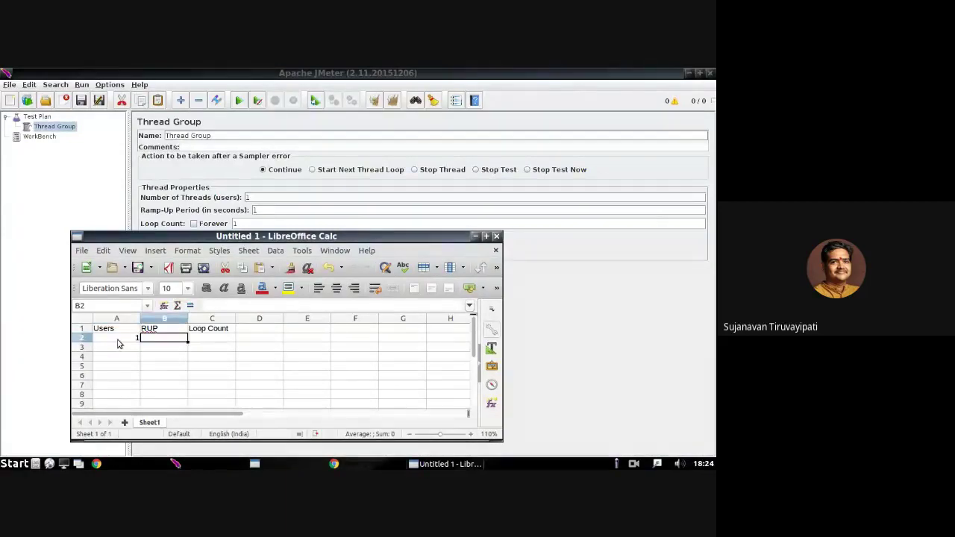
pyautogui.write('1')
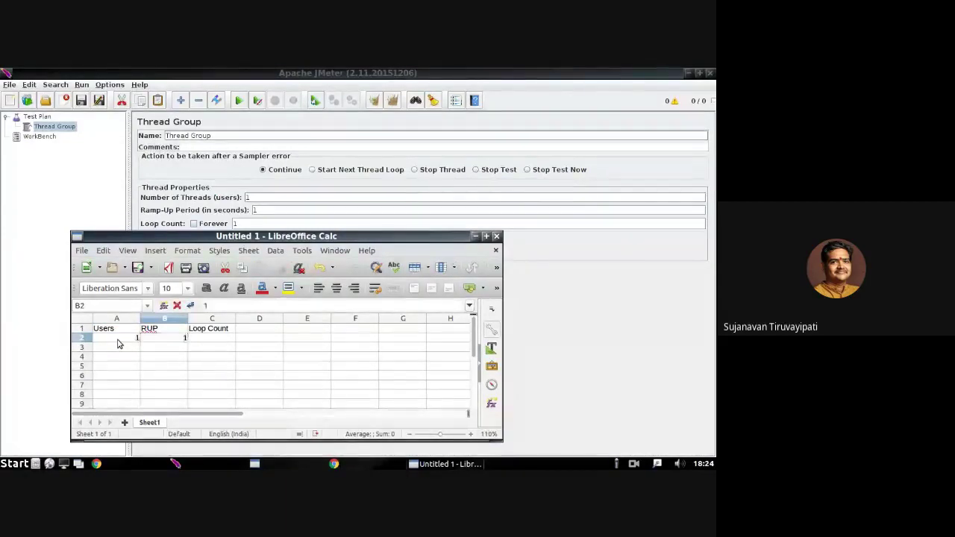
pyautogui.press('Tab')
pyautogui.write('1')
pyautogui.press('Tab')
# Add the heading "Samples" in cell D1 and enter 1 below it in D2.
pyautogui.click(254, 328)
pyautogui.write('Samples')
pyautogui.press('Return')
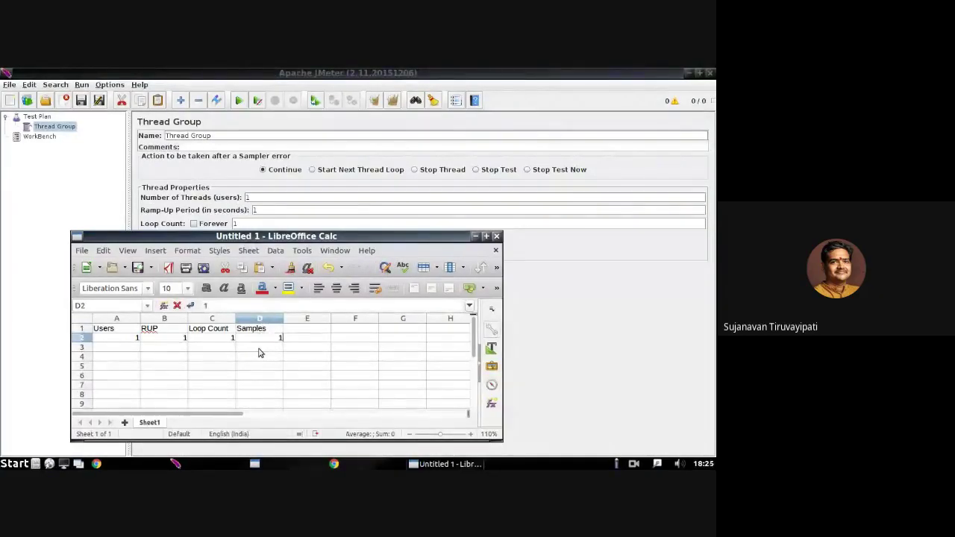
pyautogui.write('1')
pyautogui.press('Return')
# Enter the text "Users*LC" in cell E2 to explain how samples are calculated.
pyautogui.click(303, 340)
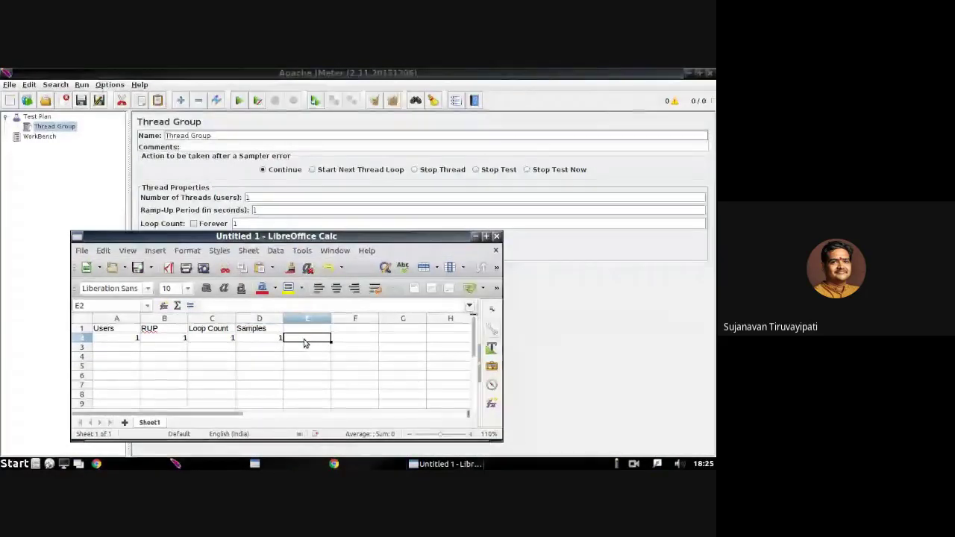
pyautogui.write('Users*')
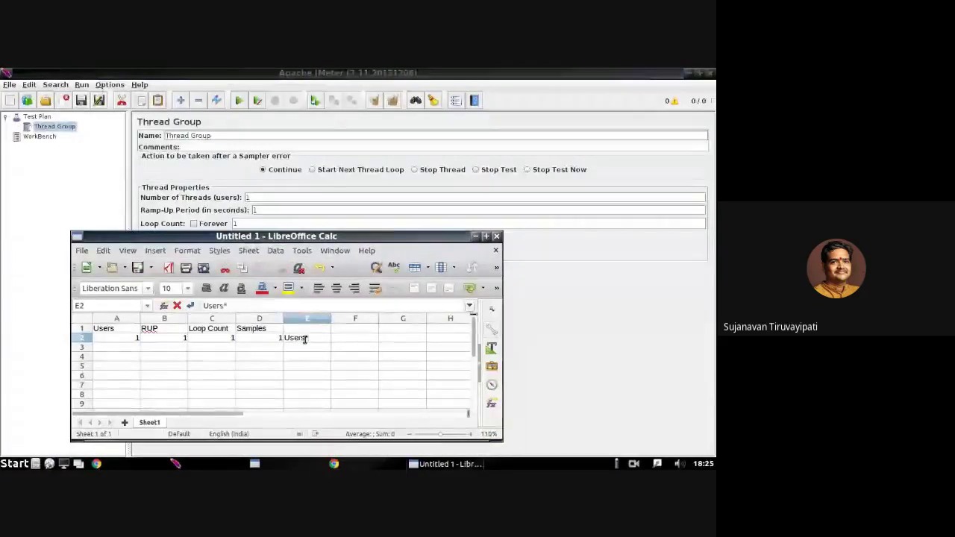
pyautogui.write('LC')
pyautogui.press('Return')
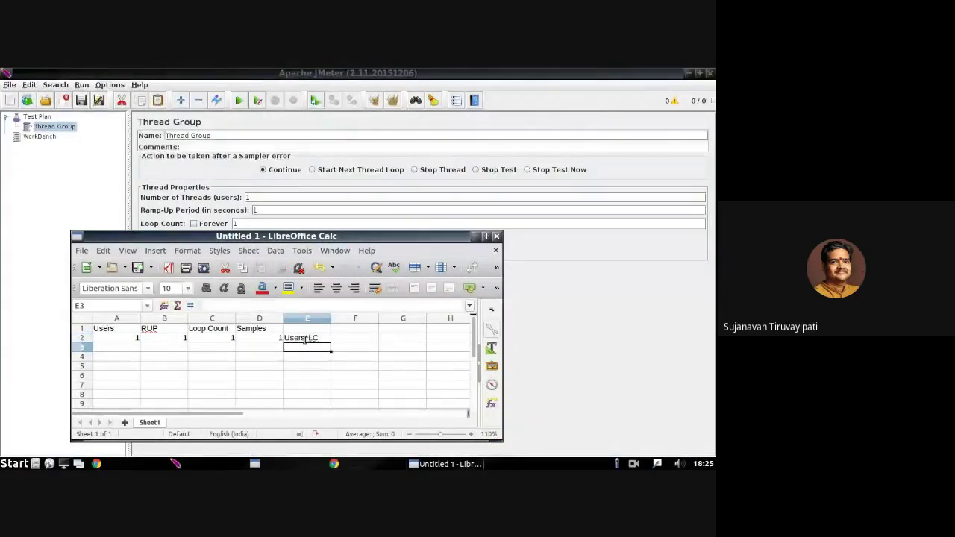
# Extend the heading in C1 to "Loop Count LC" and fit column C's width to its text.
pyautogui.doubleClick(224, 328)
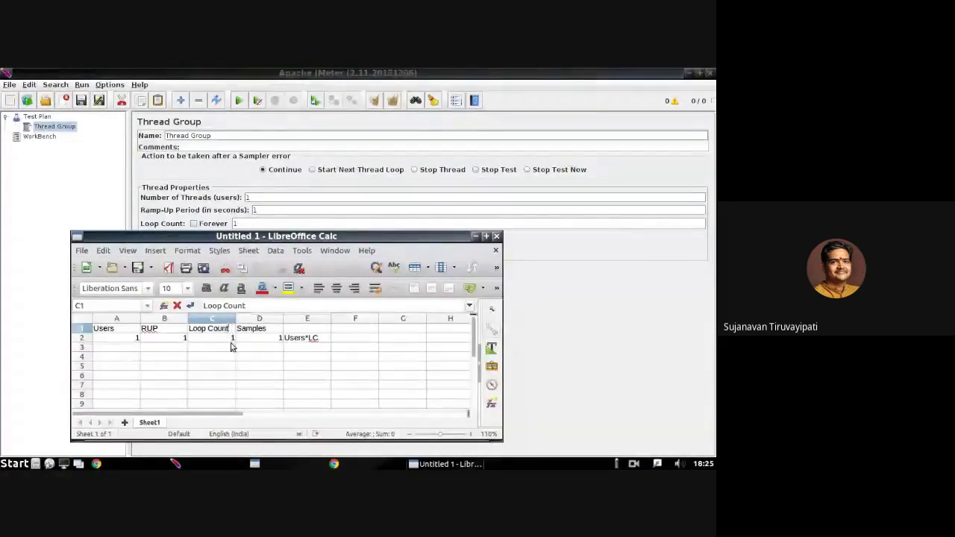
pyautogui.write('LC')
pyautogui.press('Return')
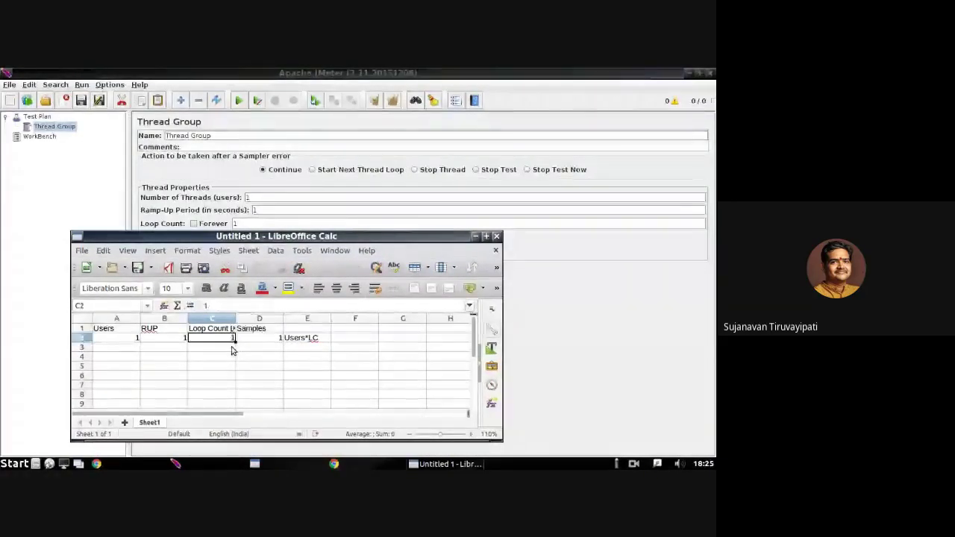
pyautogui.doubleClick(236, 319)
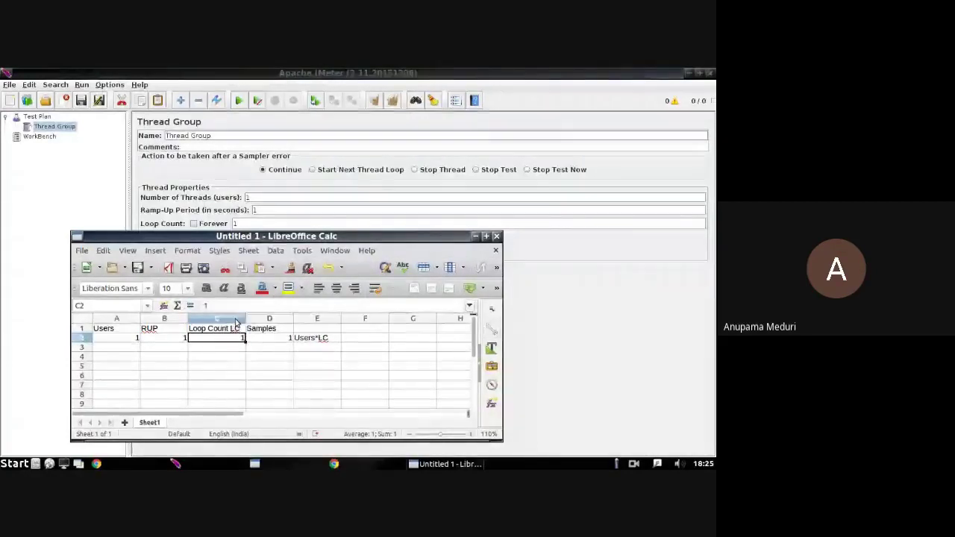
pyautogui.click(314, 339)
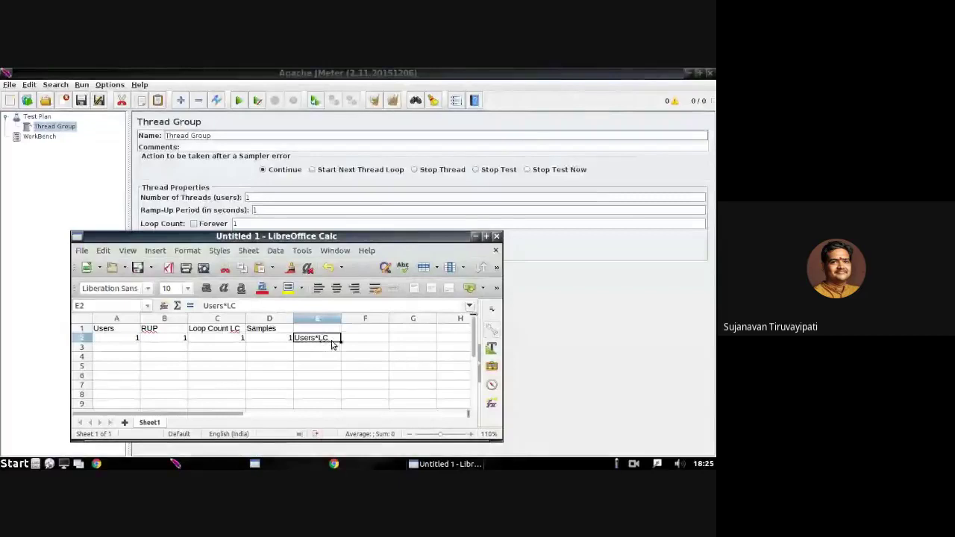
# Fill row 3 with 10 users, RUP 1, loop count 1 and 10 samples.
pyautogui.click(116, 356)
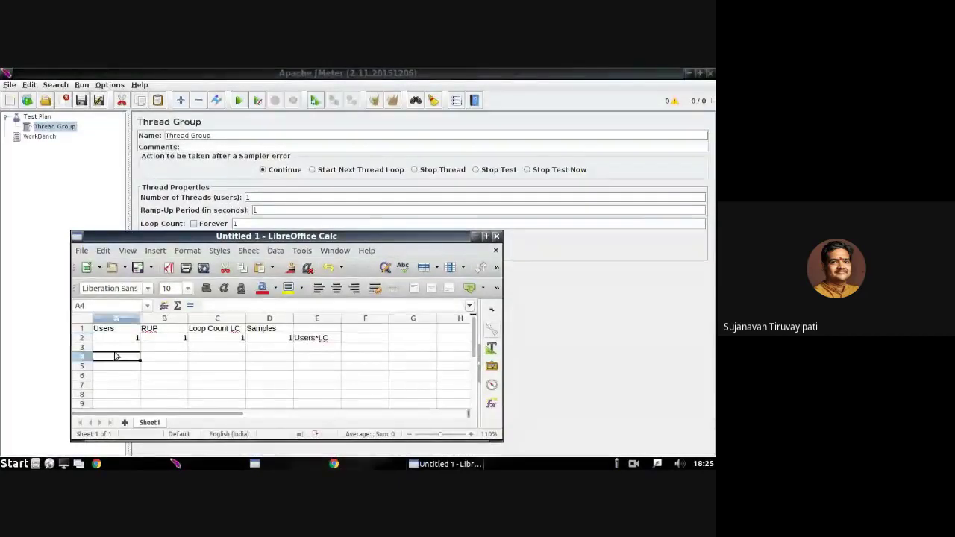
pyautogui.press('Up')
pyautogui.write('10')
pyautogui.press('Tab')
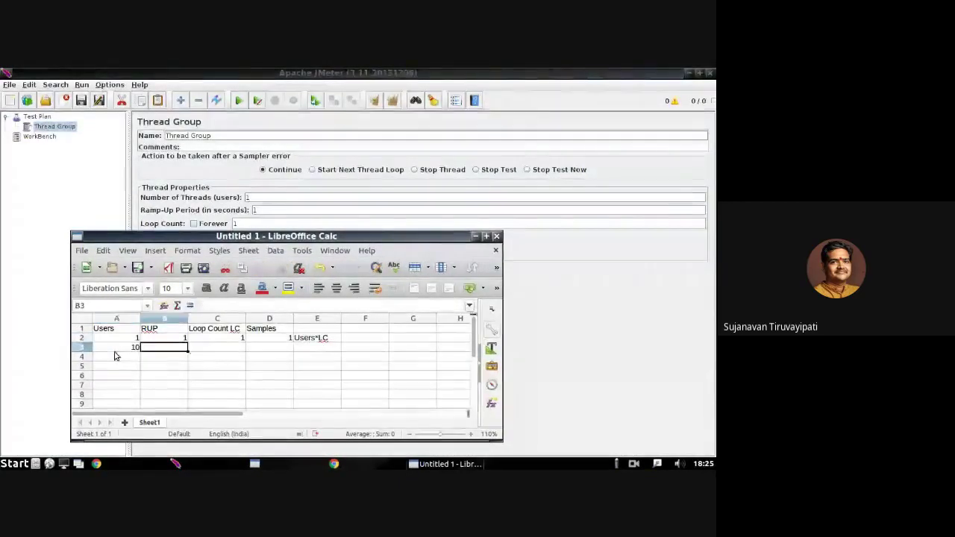
pyautogui.write('1')
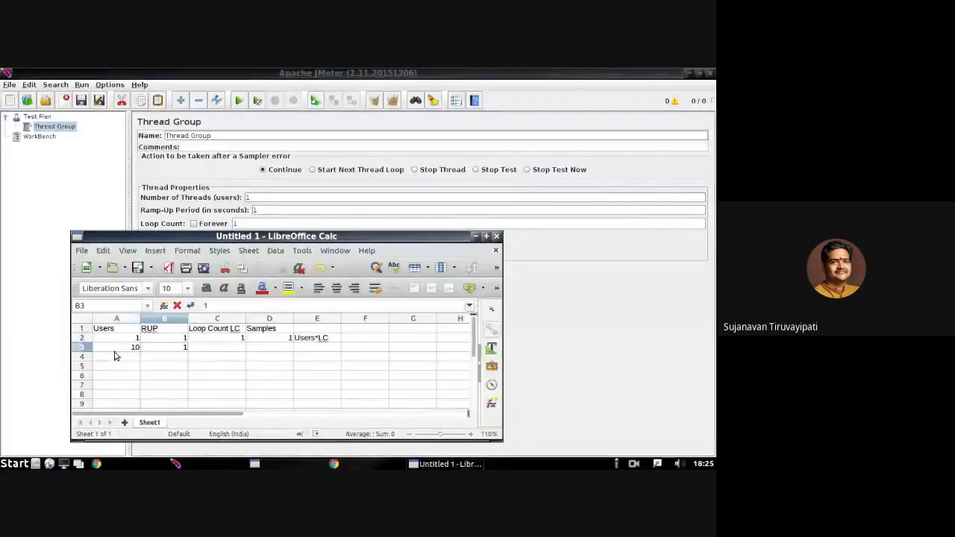
pyautogui.press('Tab')
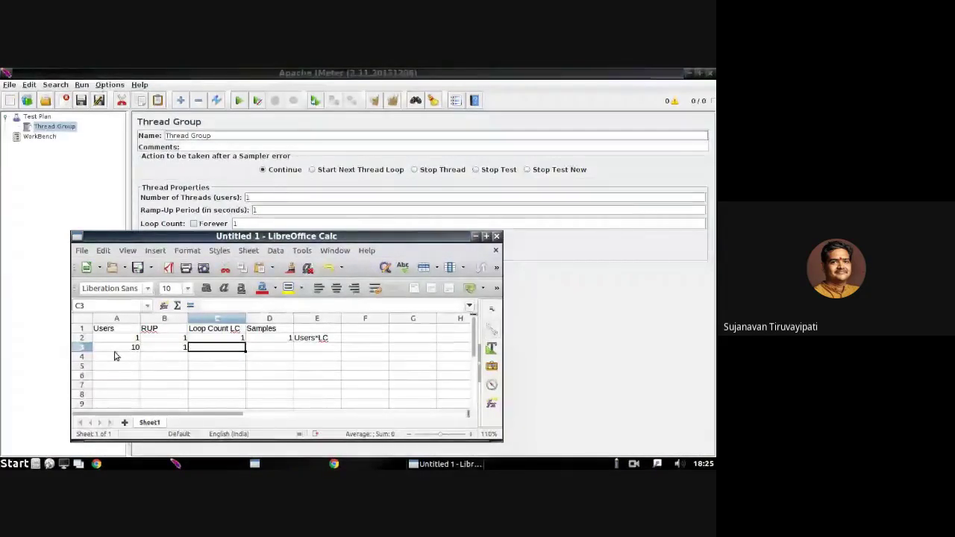
pyautogui.write('1')
pyautogui.press('Tab')
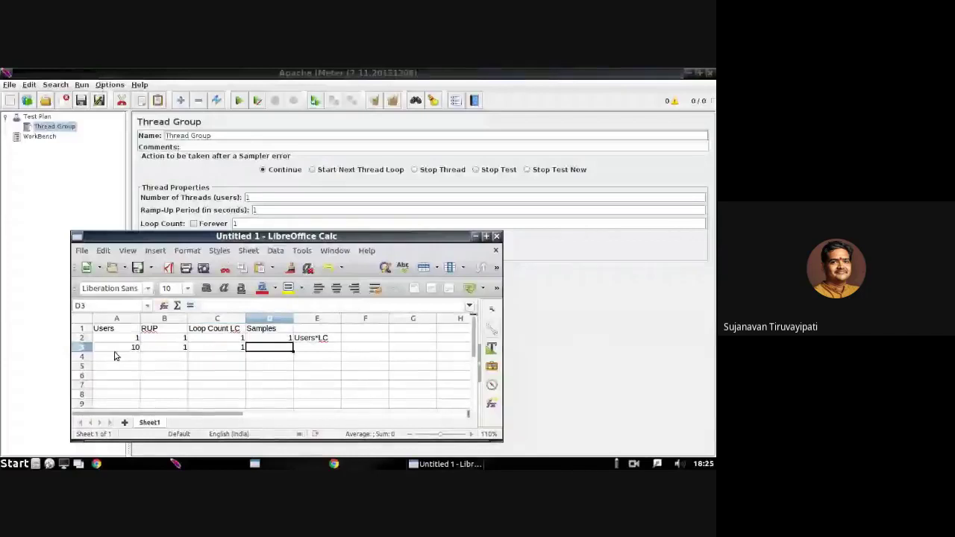
pyautogui.write('10')
pyautogui.press('Return')
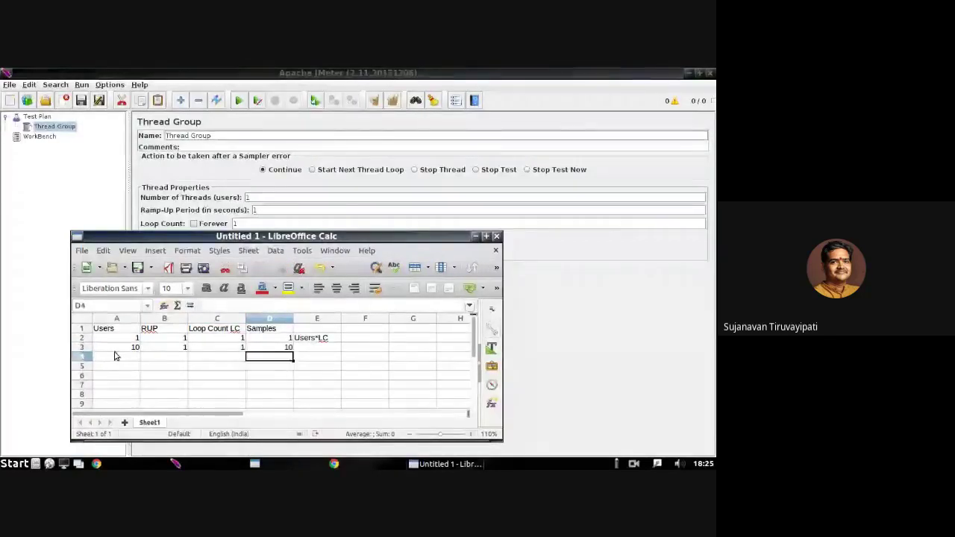
# Fill row 4 with 10 users, RUP 2, loop count 1 and 10 samples.
pyautogui.press('Left')
pyautogui.press('Left')
pyautogui.press('Left')
pyautogui.write('1')
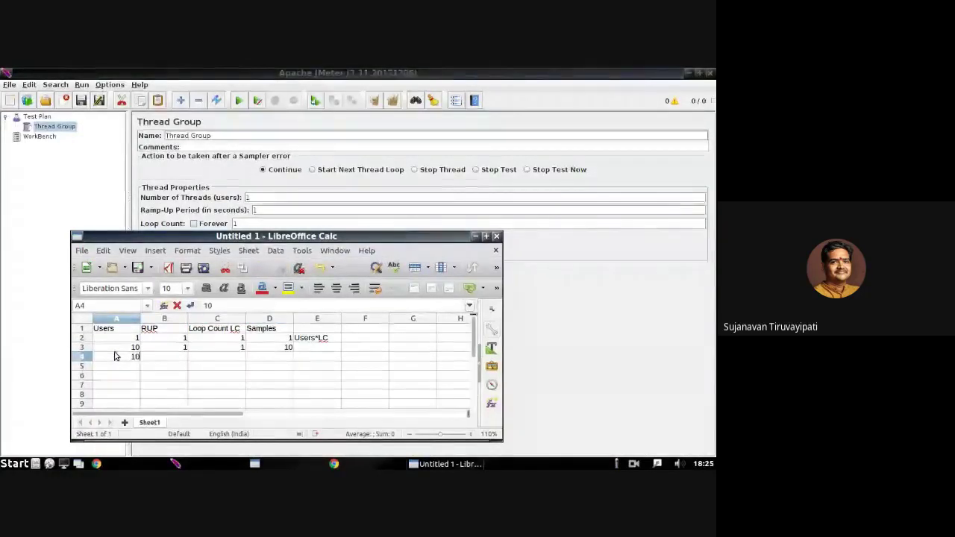
pyautogui.press('Tab')
pyautogui.write('2')
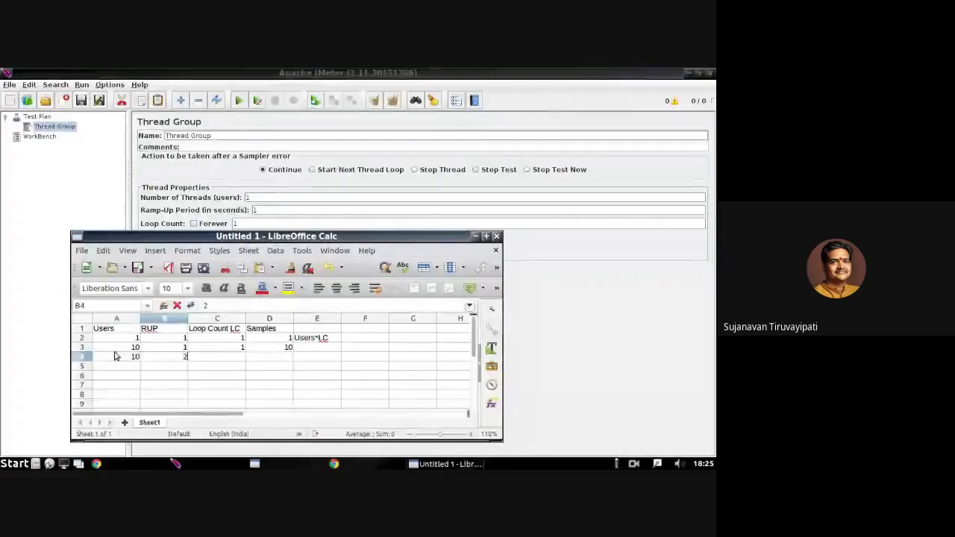
pyautogui.press('Tab')
pyautogui.write('1')
pyautogui.press('Tab')
pyautogui.write('10')
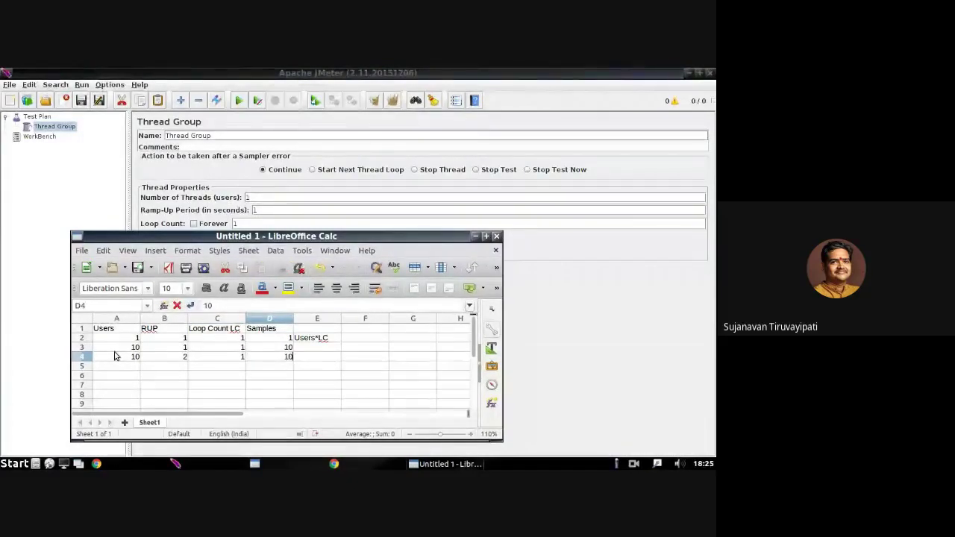
pyautogui.click(196, 375)
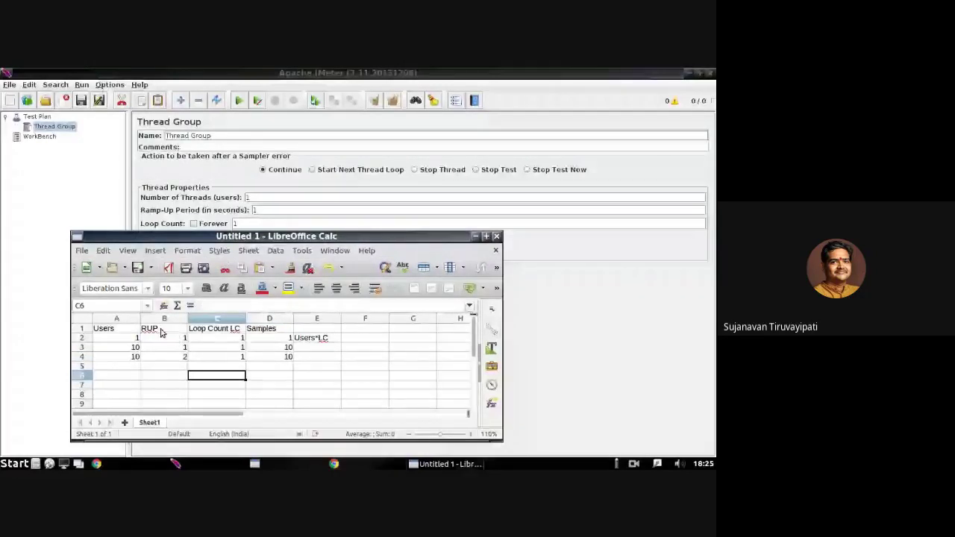
# Highlight the RUP and Samples columns for comparison, and add the heading "Performance" in cell F1.
pyautogui.moveTo(158, 331); pyautogui.dragTo(159, 367)
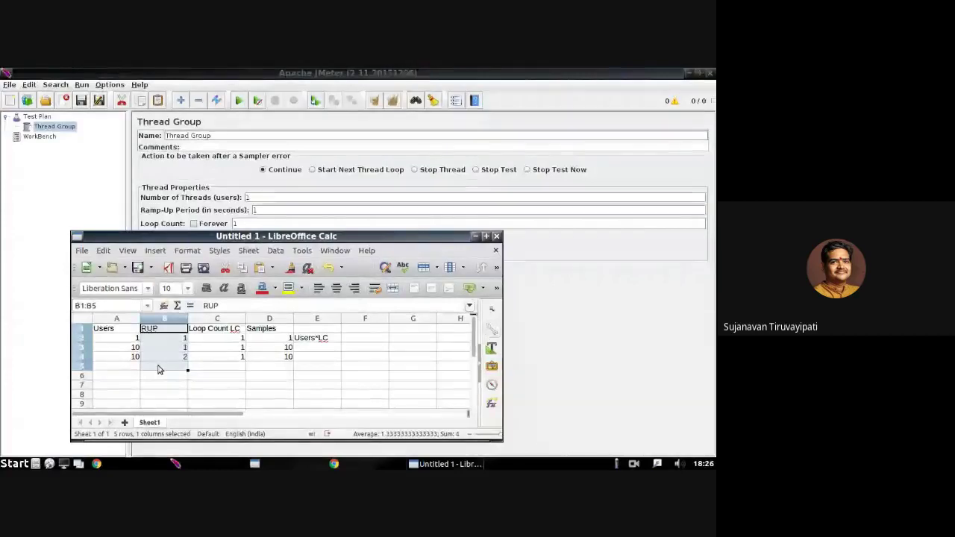
pyautogui.click(278, 331)
pyautogui.moveTo(277, 331); pyautogui.dragTo(284, 359)
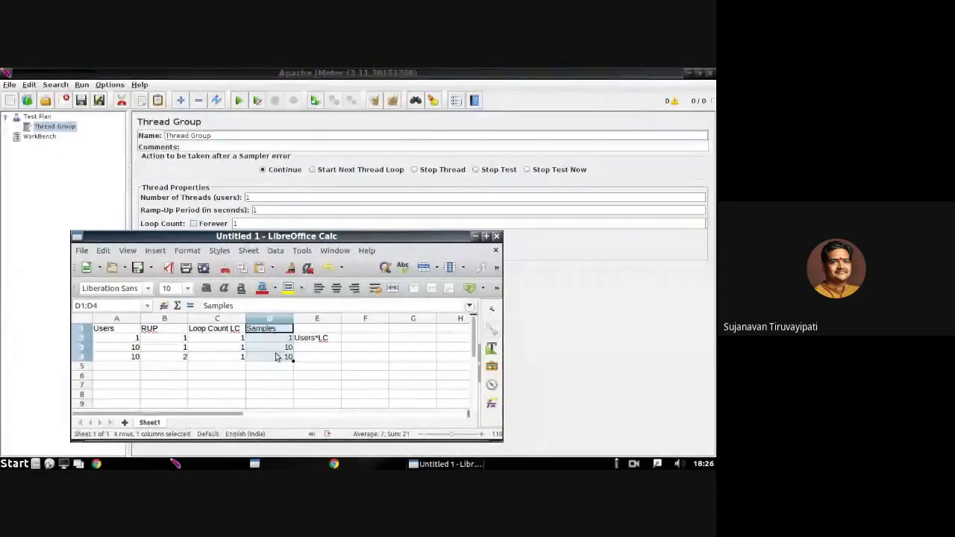
pyautogui.moveTo(176, 332); pyautogui.dragTo(181, 358)
pyautogui.click(352, 332)
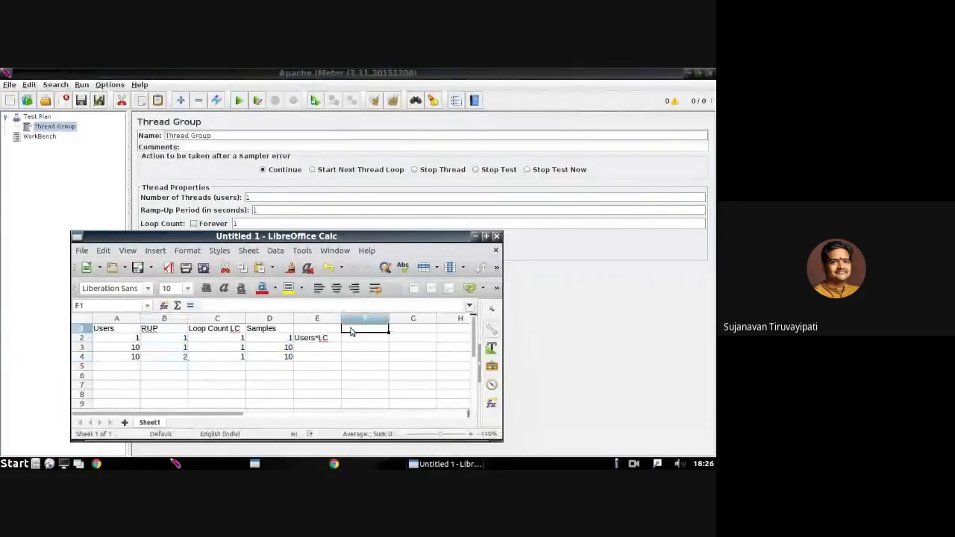
pyautogui.write('Perform')
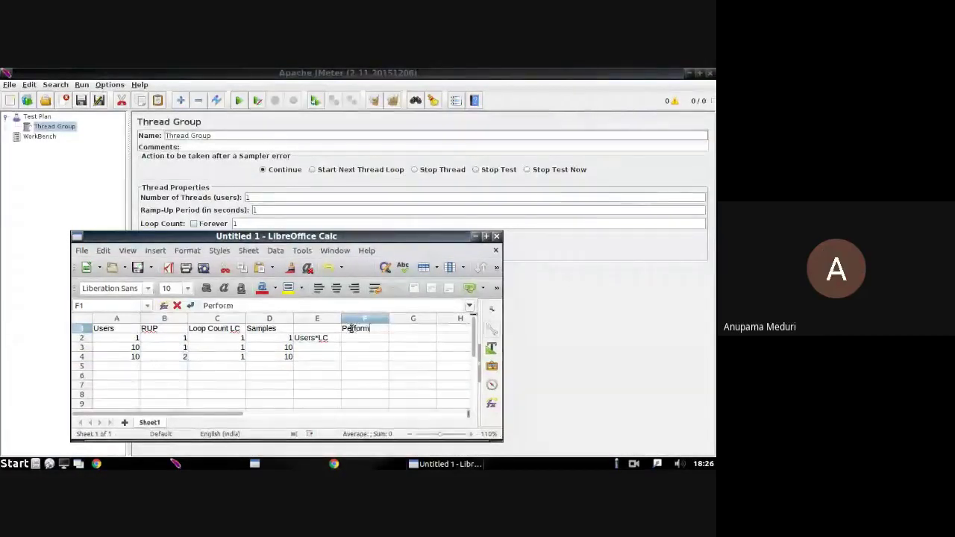
pyautogui.write('ance')
pyautogui.press('Return')
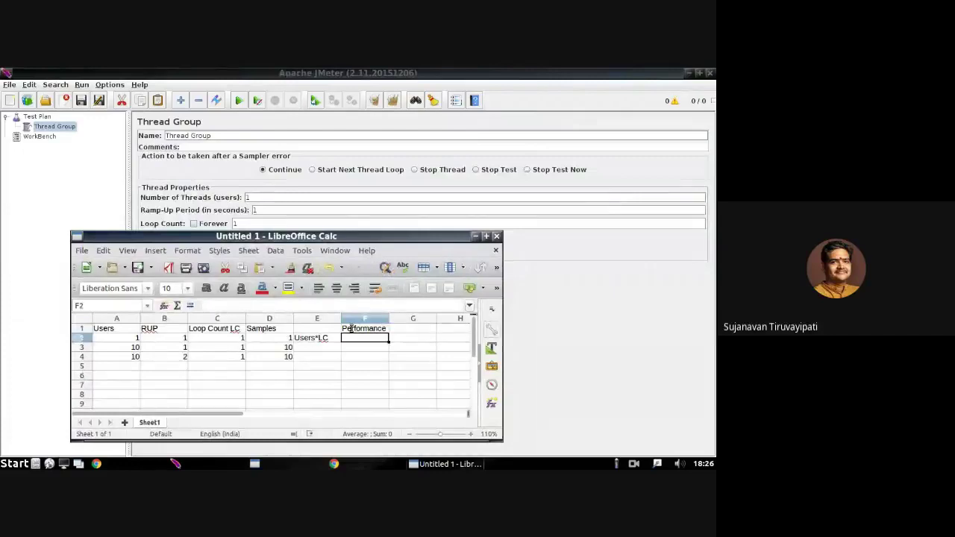
# Examine how Samples relates to Users and Loop Count, and how RUP relates to Performance, using the headings and row 3.
pyautogui.press('Up')
pyautogui.press('Left')
pyautogui.press('Left')
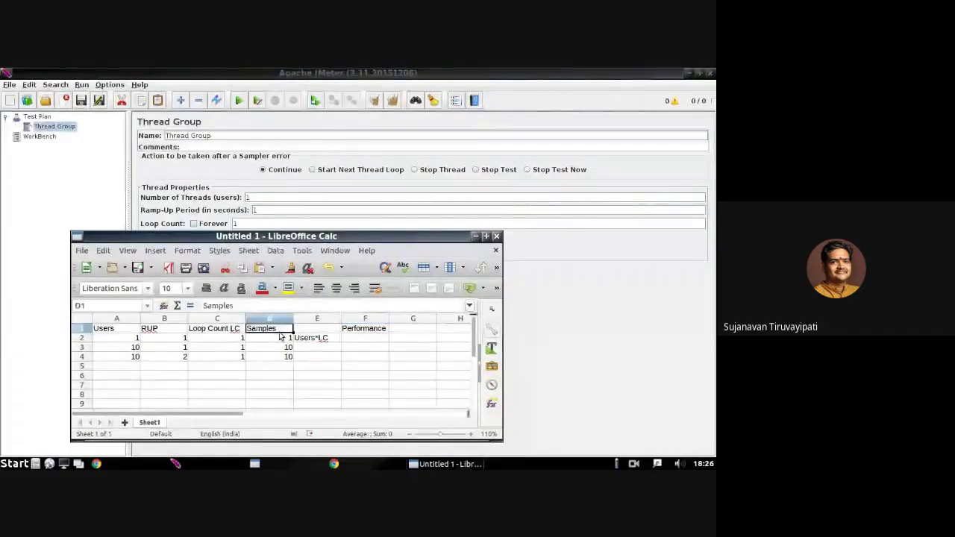
pyautogui.click(311, 341)
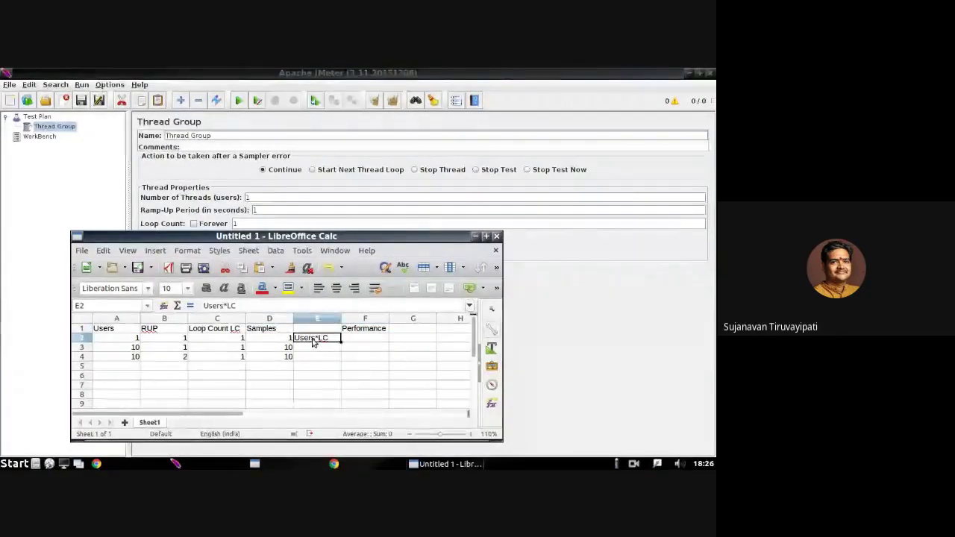
pyautogui.click(282, 329)
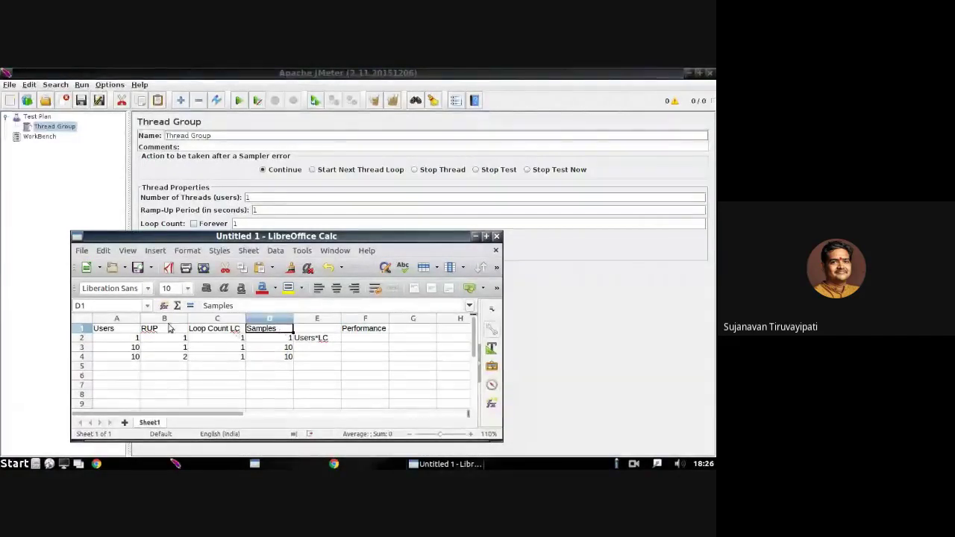
pyautogui.click(124, 331)
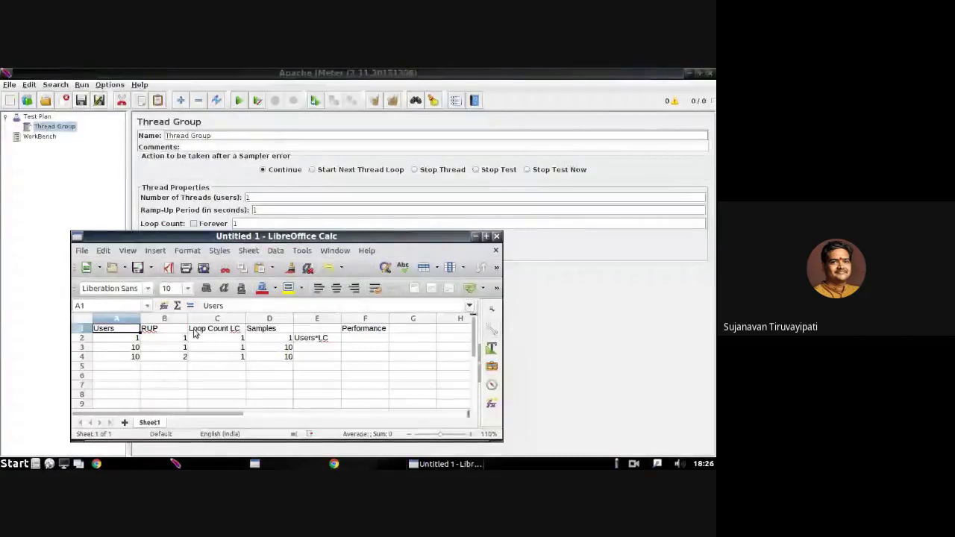
pyautogui.click(221, 332)
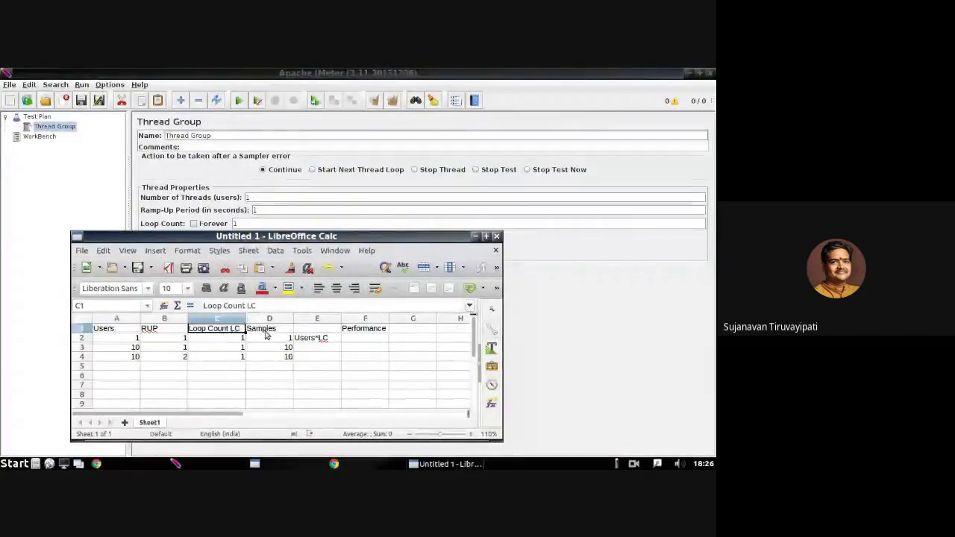
pyautogui.click(377, 332)
pyautogui.click(174, 332)
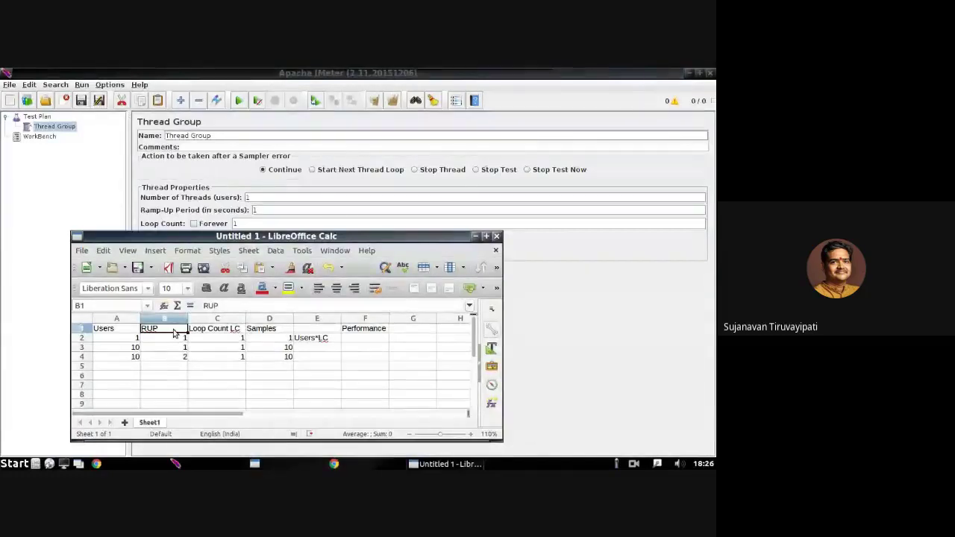
pyautogui.click(131, 347)
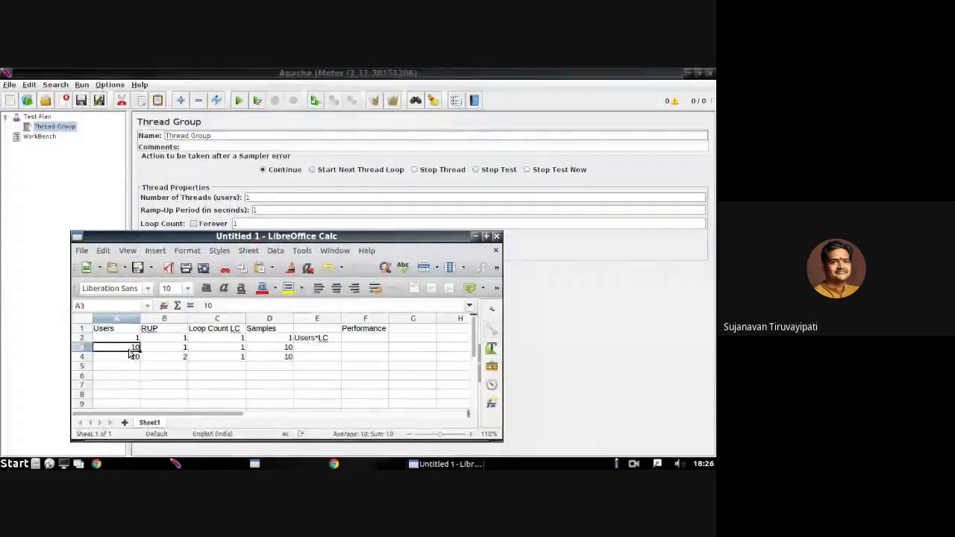
pyautogui.click(179, 348)
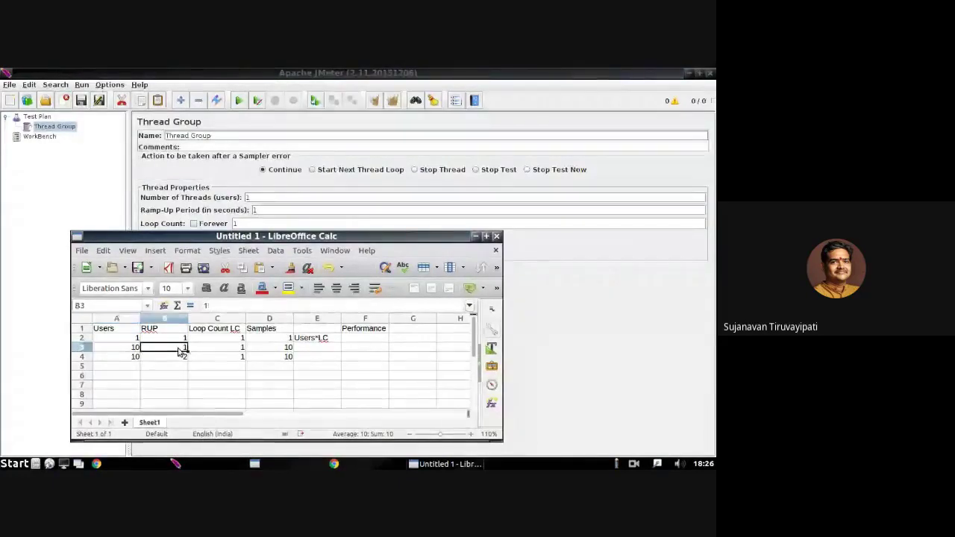
pyautogui.click(352, 348)
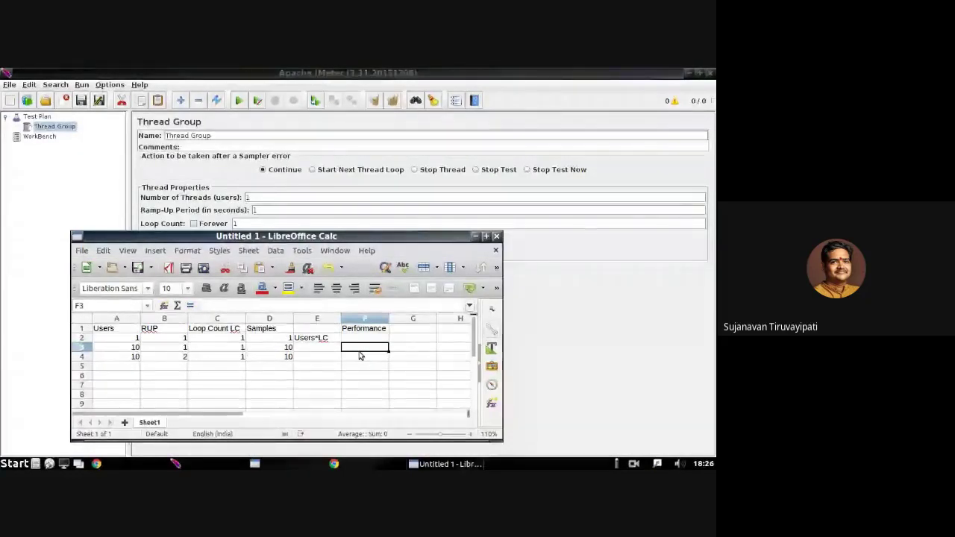
# Calculate the Performance values with the formulas =1/10 in cell F3 and =2/10 in cell F4.
pyautogui.write('=')
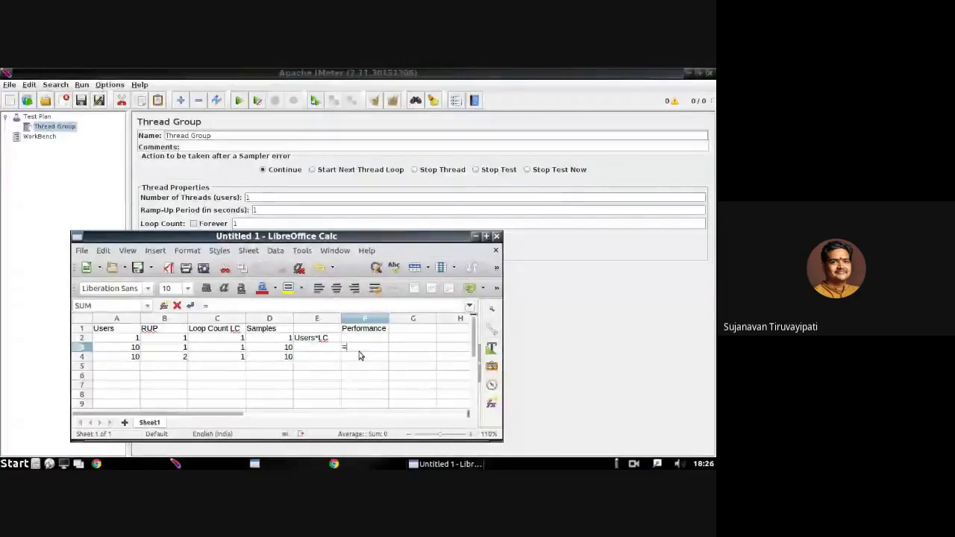
pyautogui.write('10')
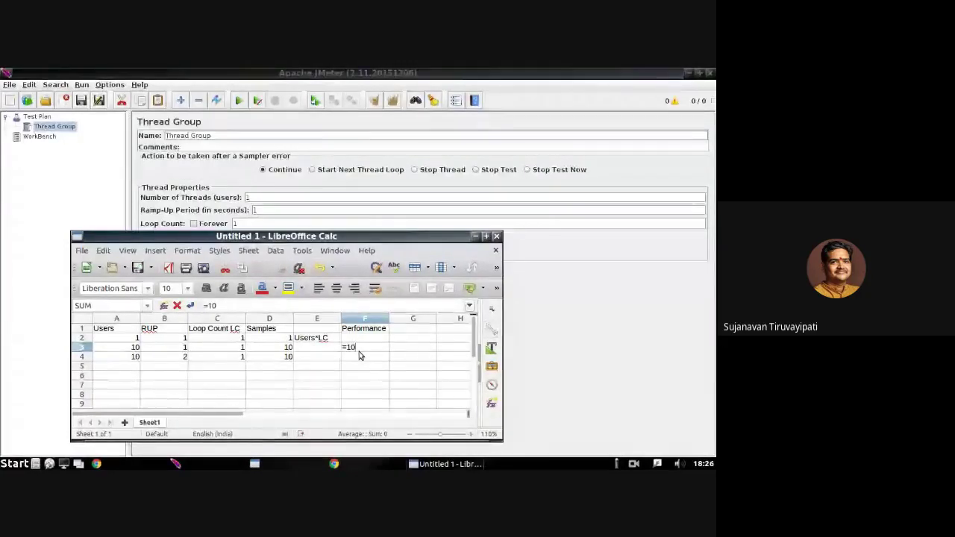
pyautogui.write('/')
pyautogui.write('1')
pyautogui.press('BackSpace')
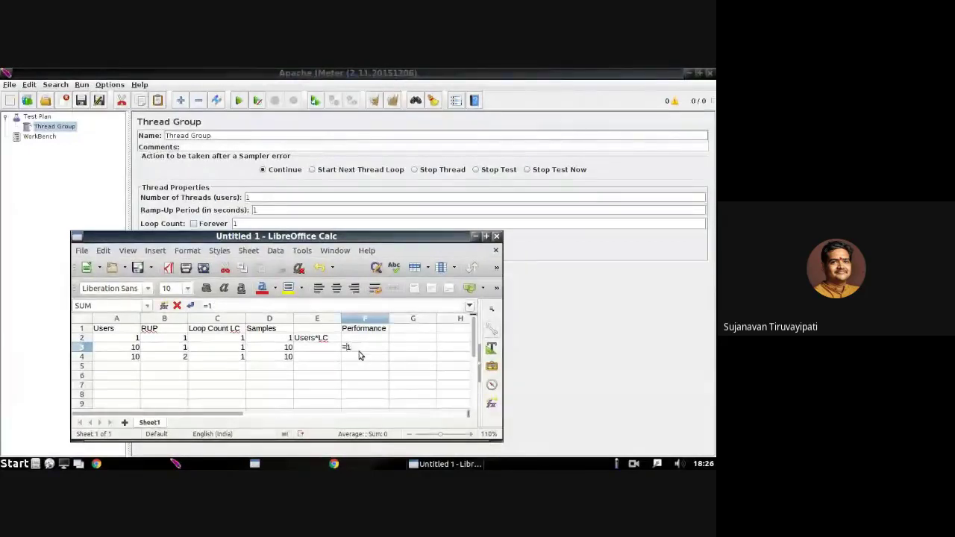
pyautogui.write('1/10')
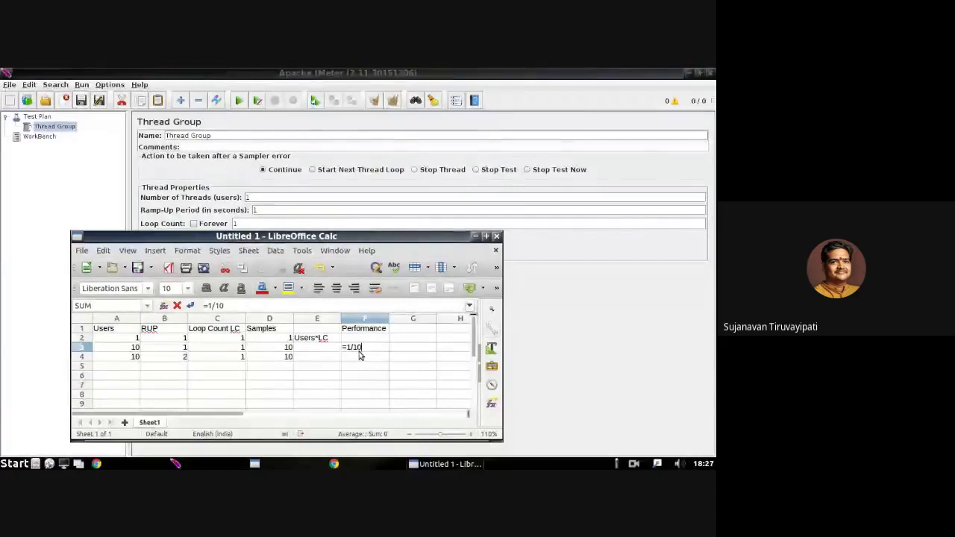
pyautogui.press('Return')
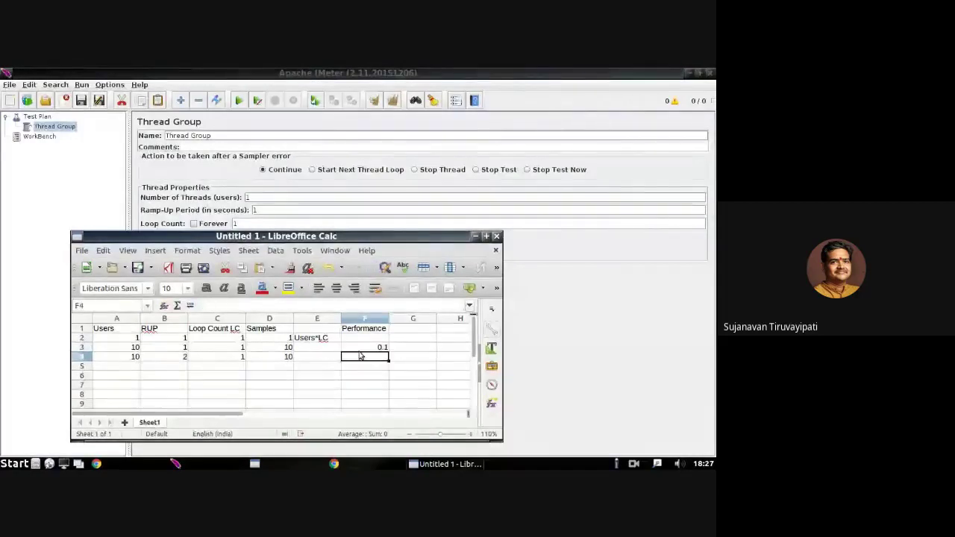
pyautogui.write('=2/10')
pyautogui.press('Return')
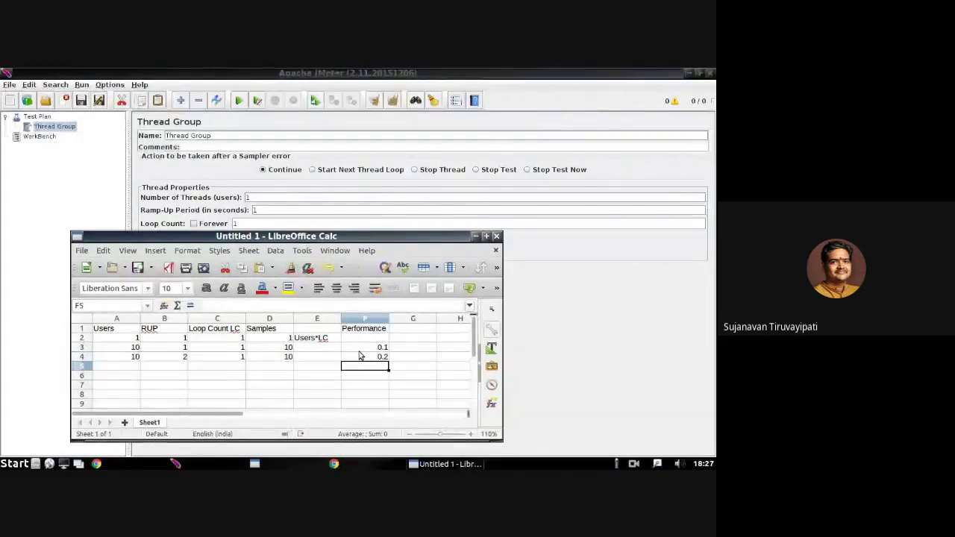
# Compare the two calculated Performance values and enter the note "less" in cell G3.
pyautogui.press('Up')
pyautogui.press('Up')
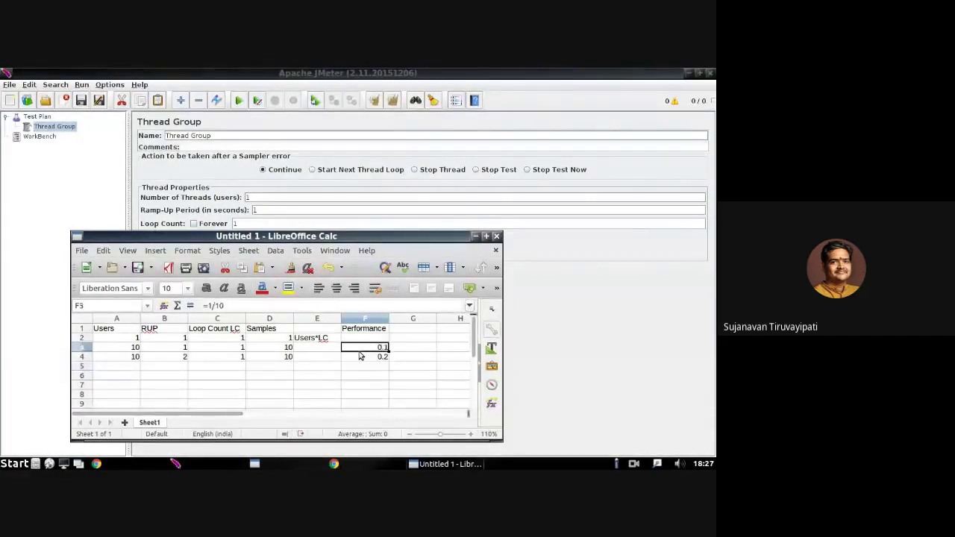
pyautogui.click(358, 361)
pyautogui.click(356, 350)
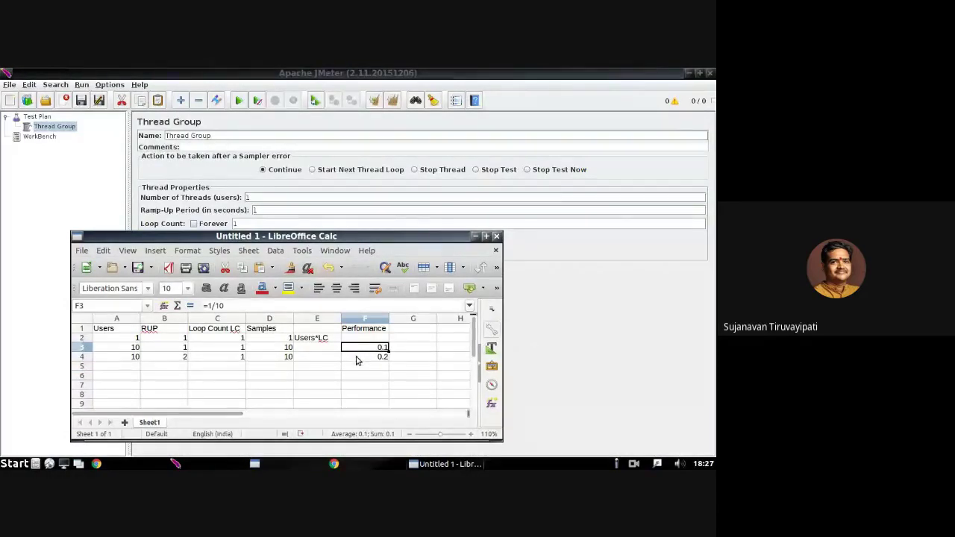
pyautogui.click(399, 350)
pyautogui.write('less')
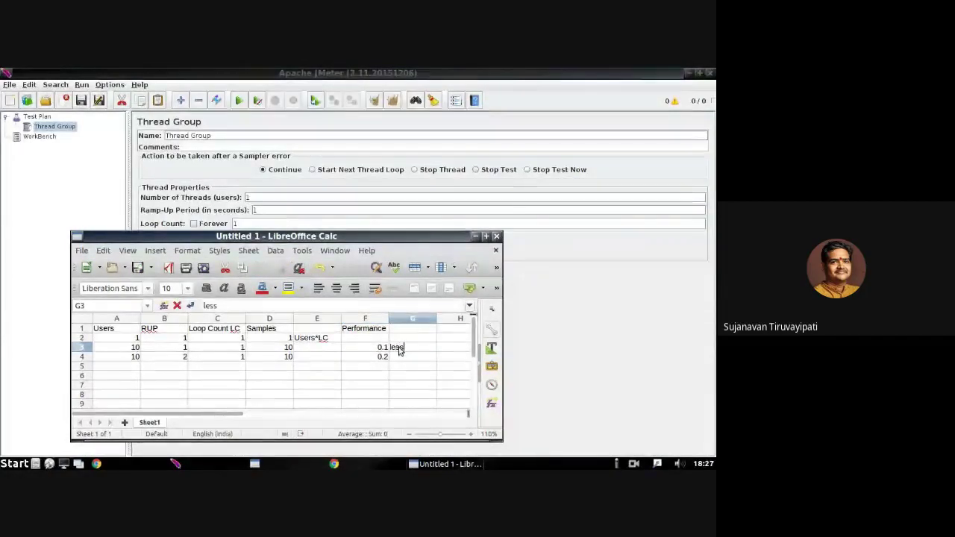
pyautogui.press('Return')
# Add the heading "To handle request" in cell G1 and widen column G to fit it.
pyautogui.click(406, 330)
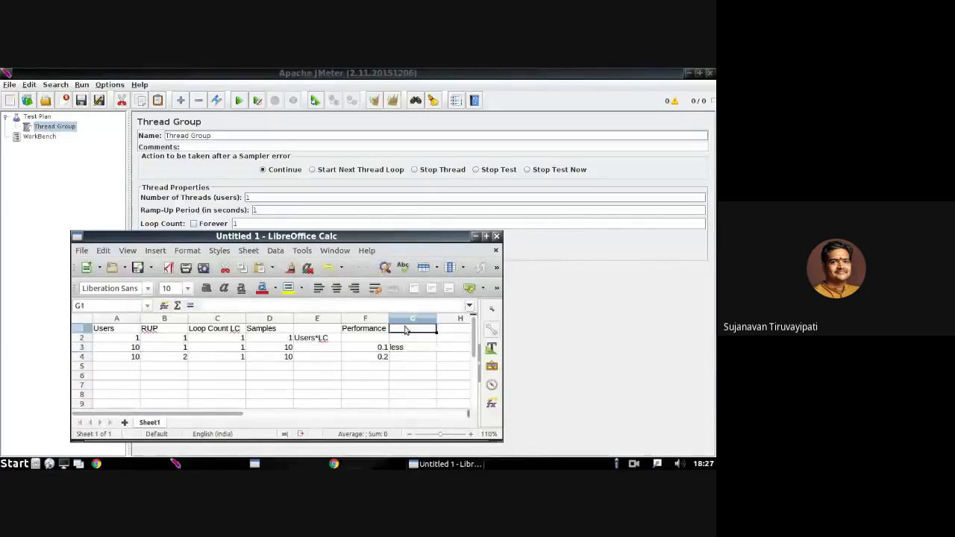
pyautogui.write('H')
pyautogui.press('BackSpace')
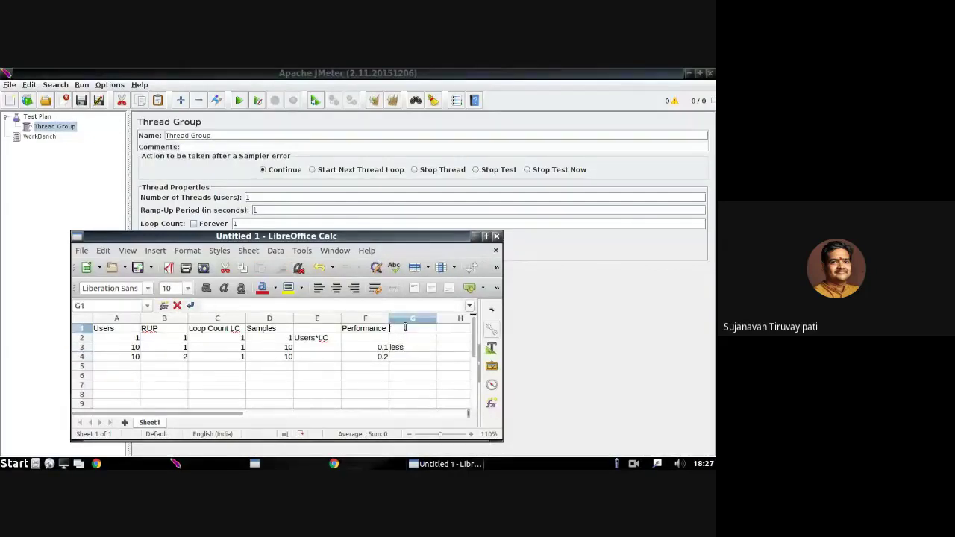
pyautogui.write('To handle')
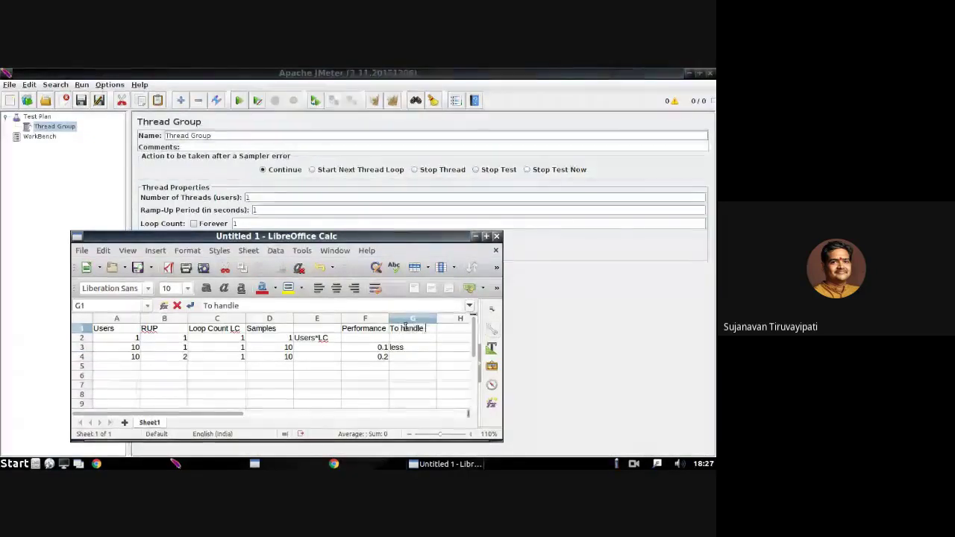
pyautogui.write(' request')
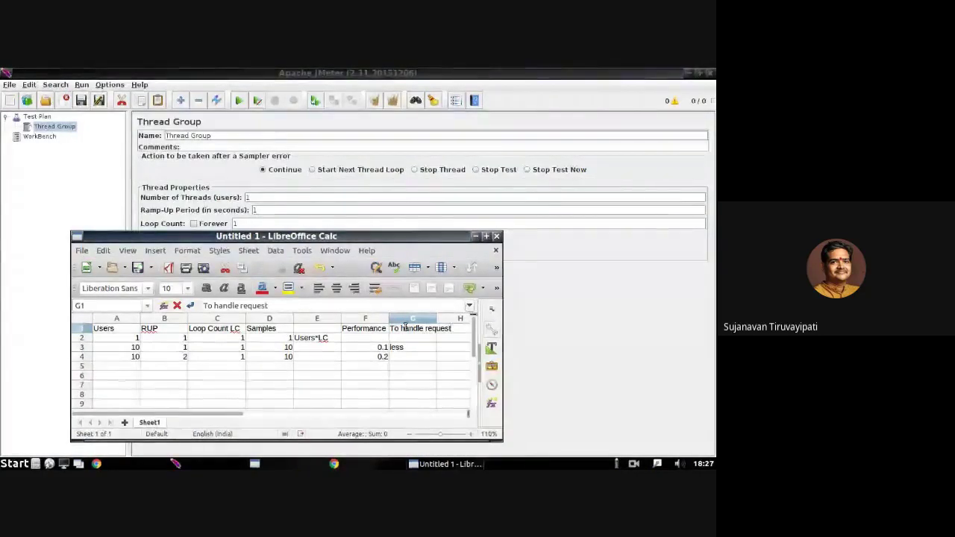
pyautogui.press('Return')
pyautogui.moveTo(437, 319); pyautogui.dragTo(455, 318)
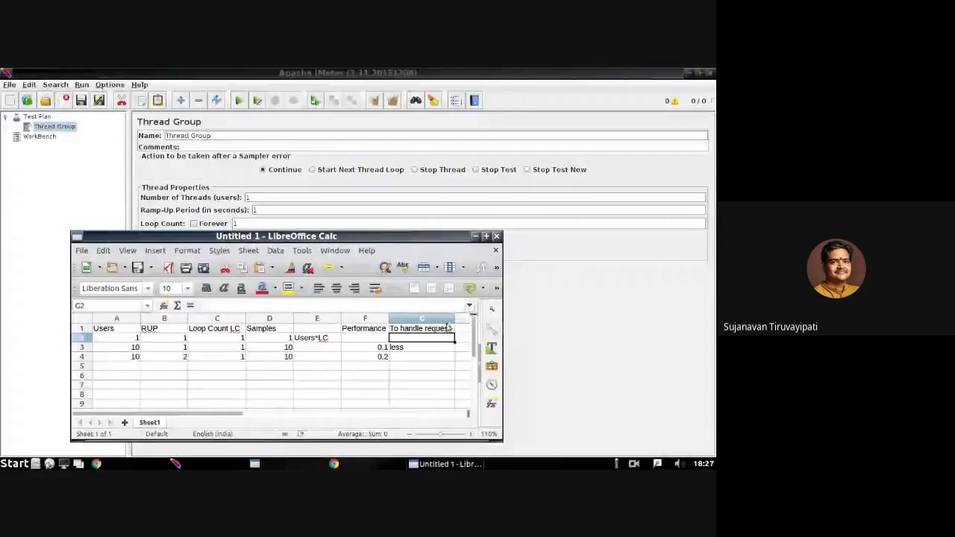
# Compare Users and RUP in rows 3 and 4, and enter "0.1 more" in cell G4.
pyautogui.click(420, 348)
pyautogui.moveTo(109, 350); pyautogui.dragTo(168, 349)
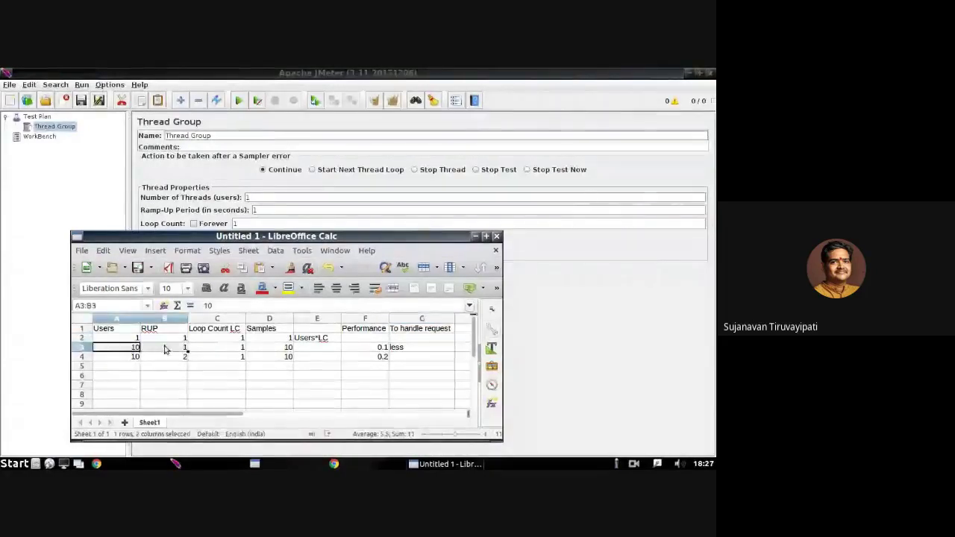
pyautogui.click(407, 349)
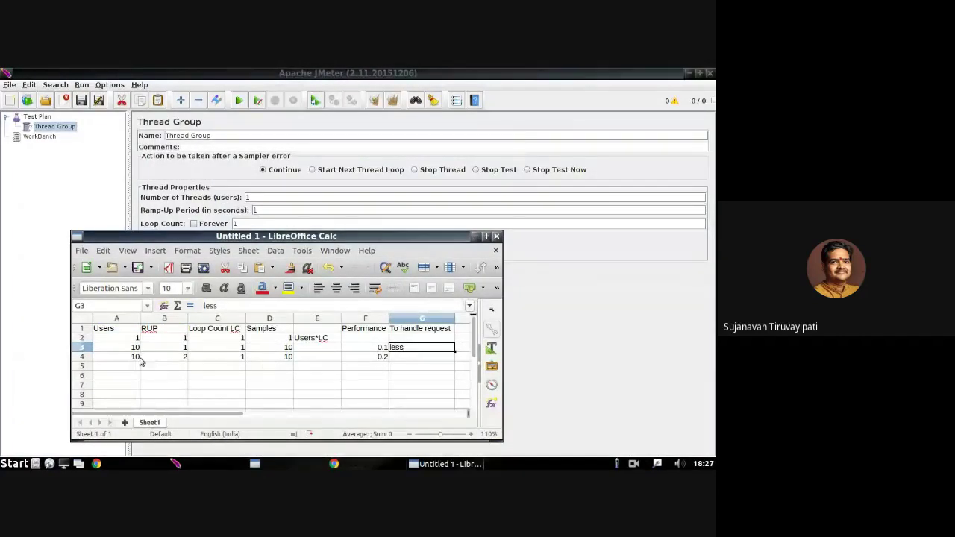
pyautogui.moveTo(132, 361); pyautogui.dragTo(174, 363)
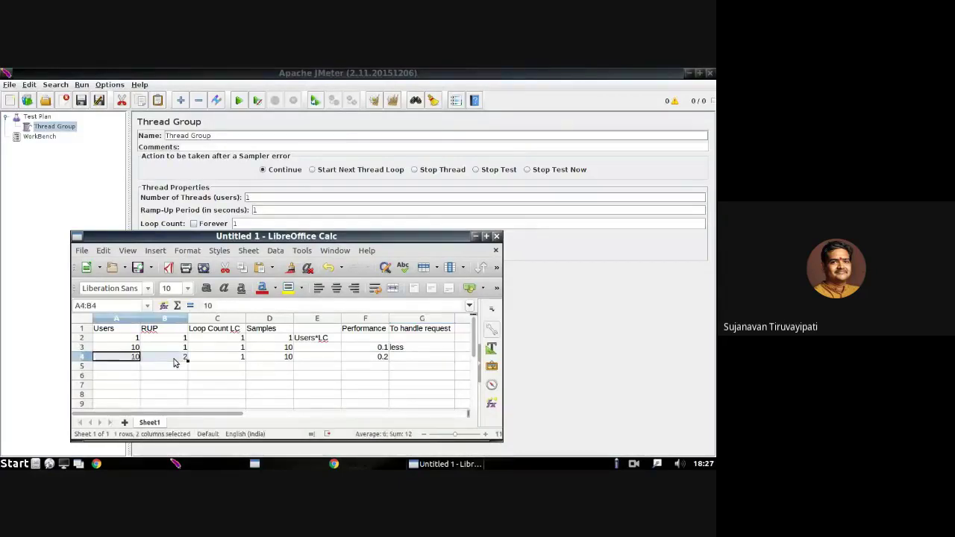
pyautogui.click(370, 360)
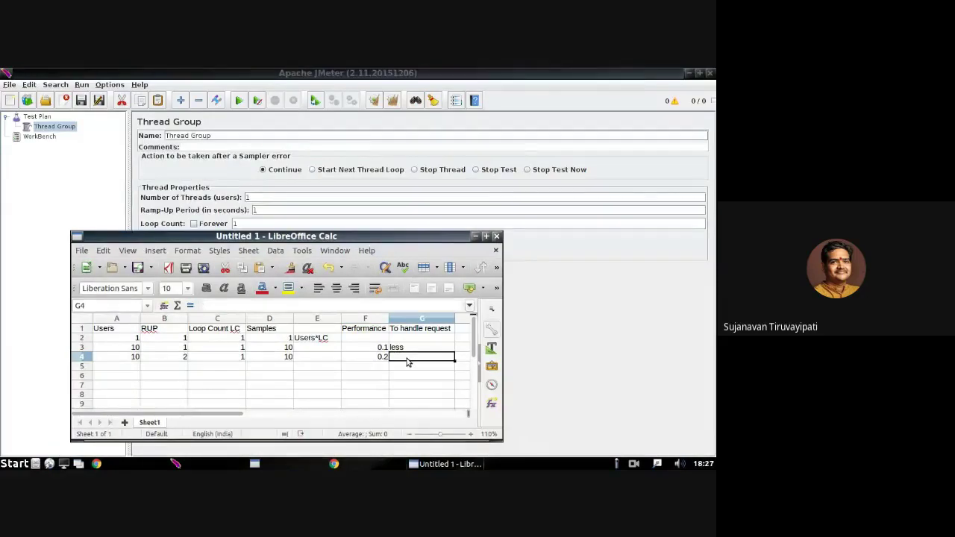
pyautogui.write('m')
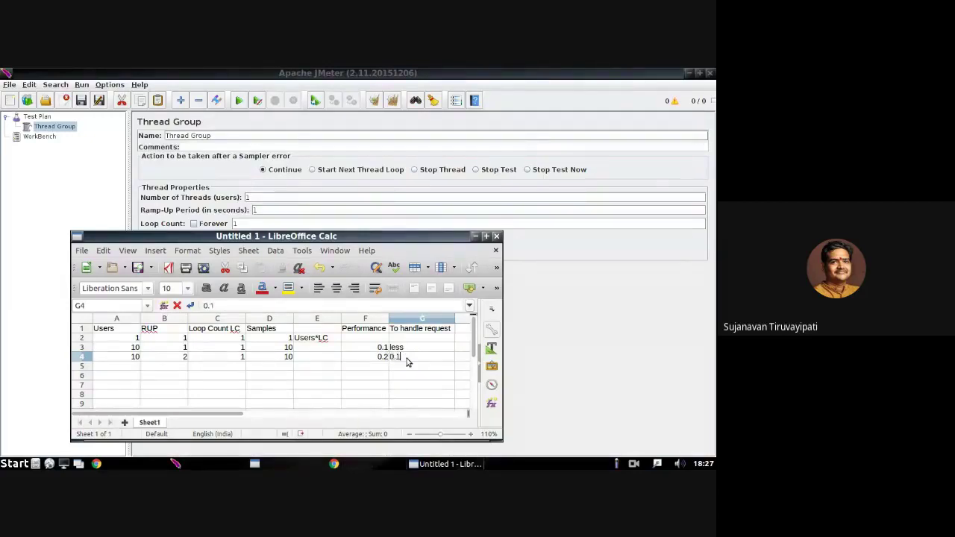
pyautogui.write(' more')
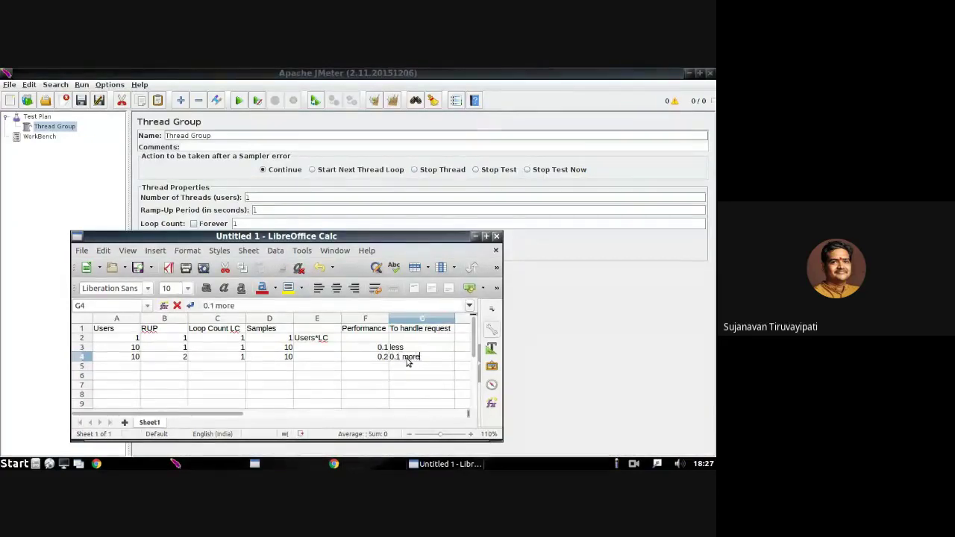
pyautogui.press('Return')
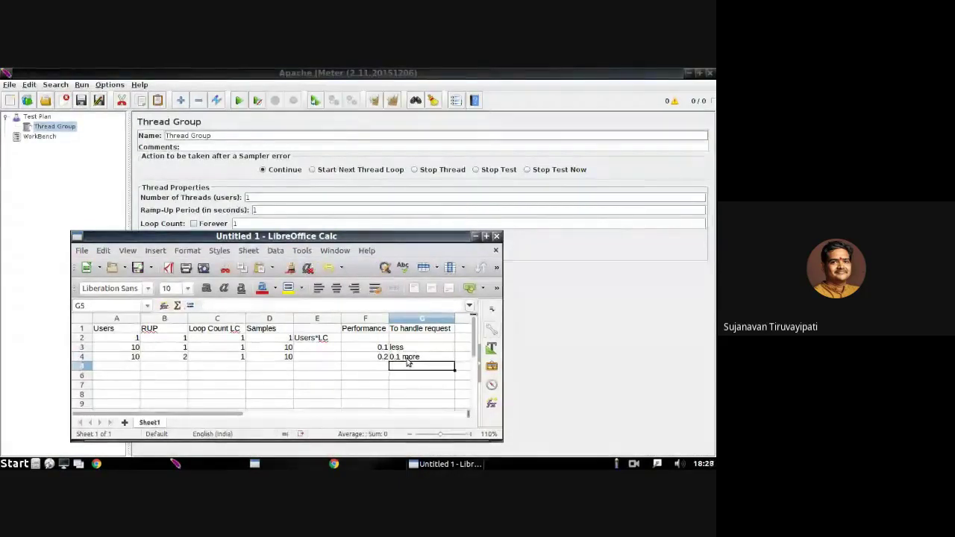
# Examine how Samples depends on Users and Loop Count, and how Performance depends on Users and RUP, by highlighting each column.
pyautogui.click(407, 360)
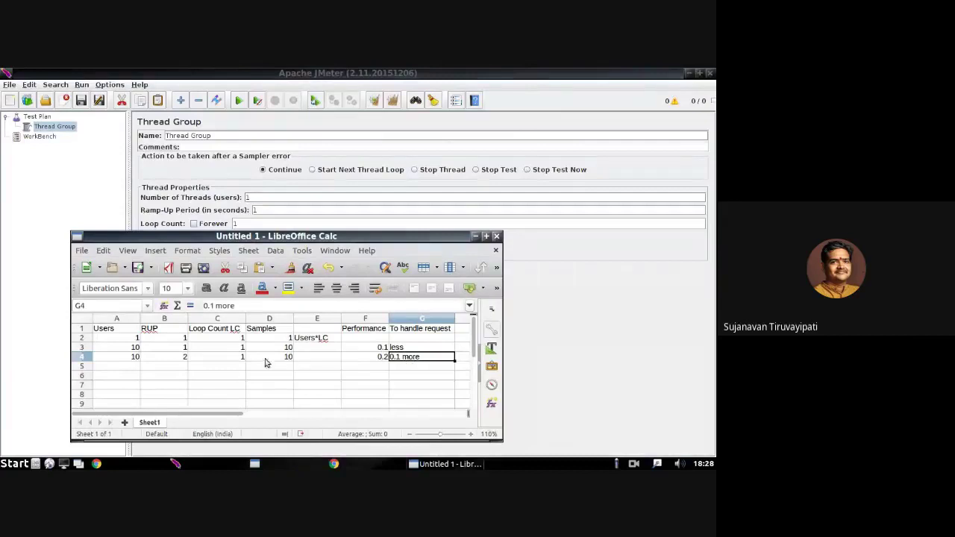
pyautogui.moveTo(267, 328); pyautogui.dragTo(277, 356)
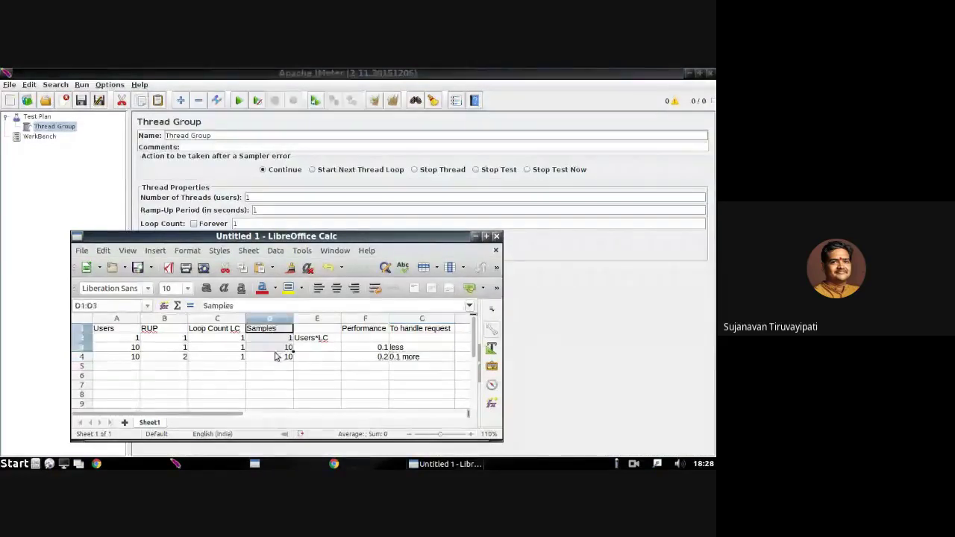
pyautogui.moveTo(120, 328); pyautogui.dragTo(128, 358)
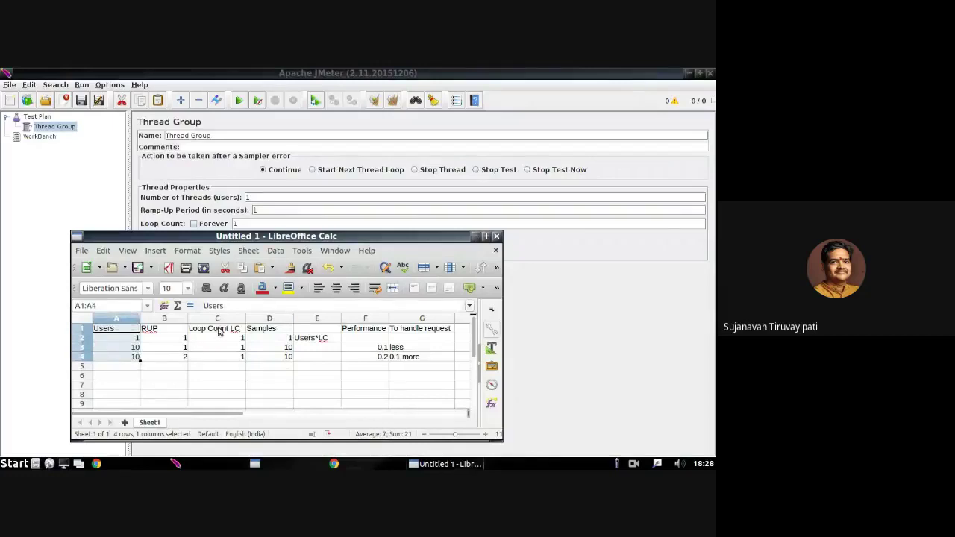
pyautogui.moveTo(216, 328); pyautogui.dragTo(219, 358)
pyautogui.moveTo(363, 329); pyautogui.dragTo(358, 362)
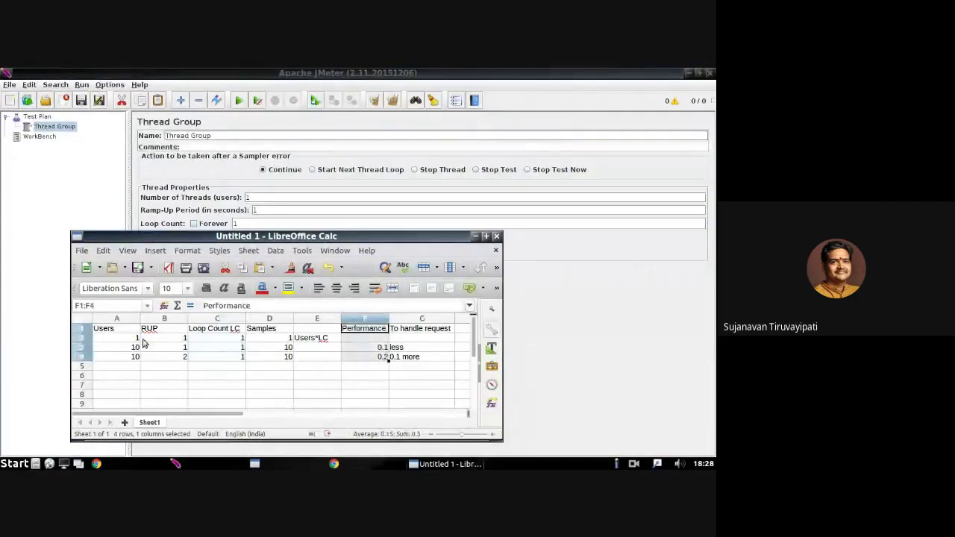
pyautogui.moveTo(125, 331); pyautogui.dragTo(127, 357)
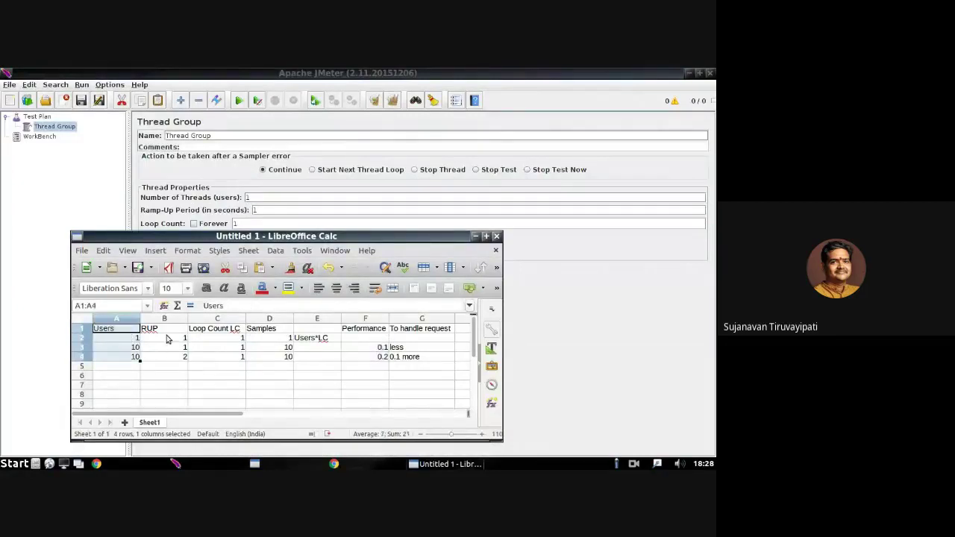
pyautogui.moveTo(172, 333); pyautogui.dragTo(176, 359)
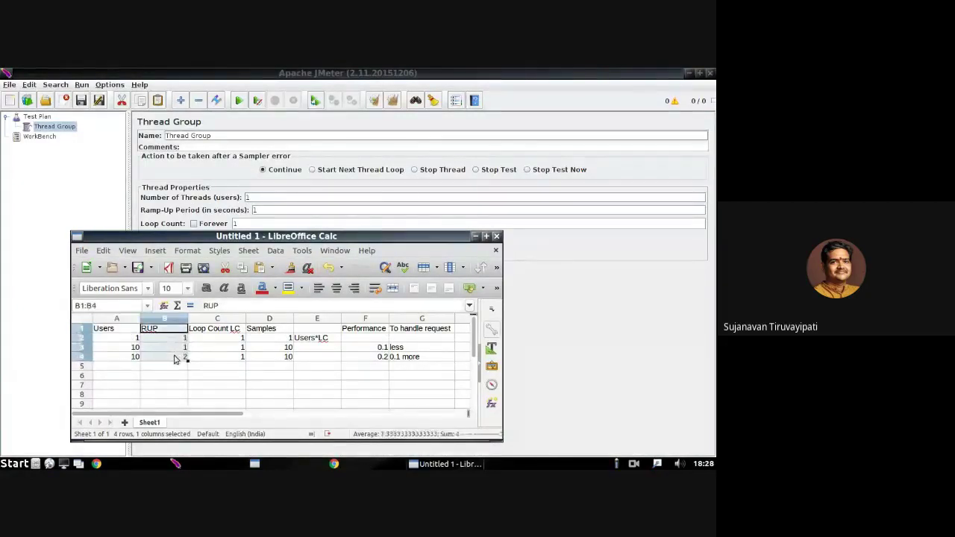
pyautogui.click(408, 331)
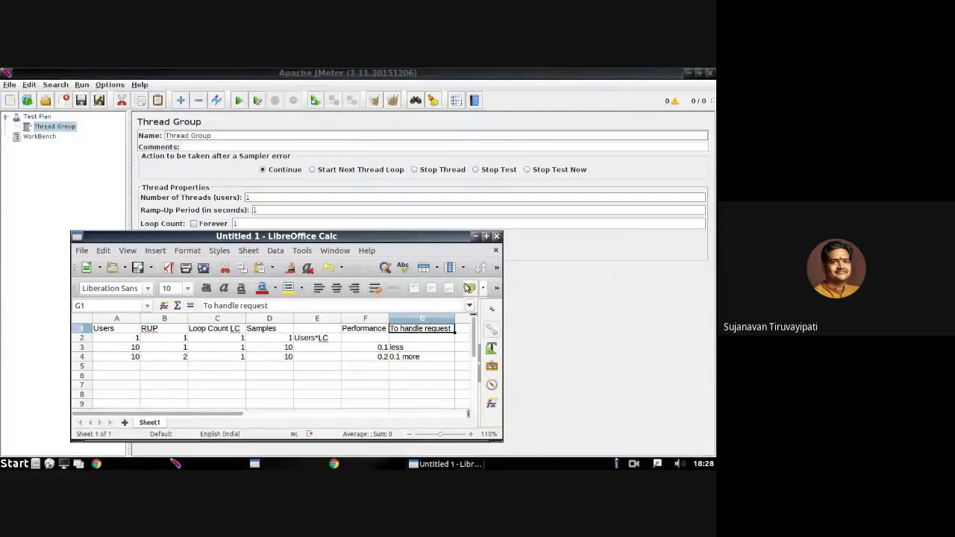
# Close the untitled spreadsheet to return to the Thread Group settings.
pyautogui.click(496, 237)
pyautogui.click(277, 362)
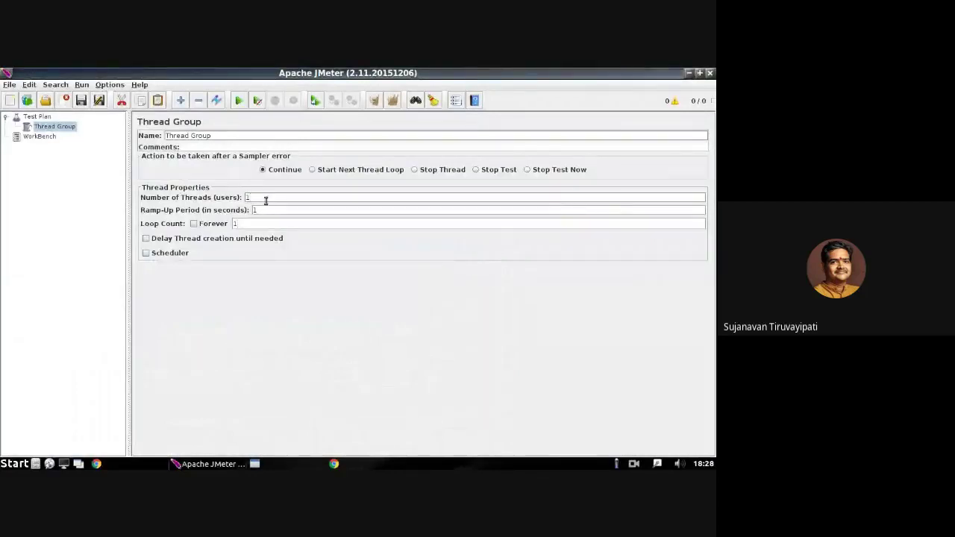
# Switch to the Google Meet call in Chrome and read the latest chat messages.
pyautogui.click(119, 464)
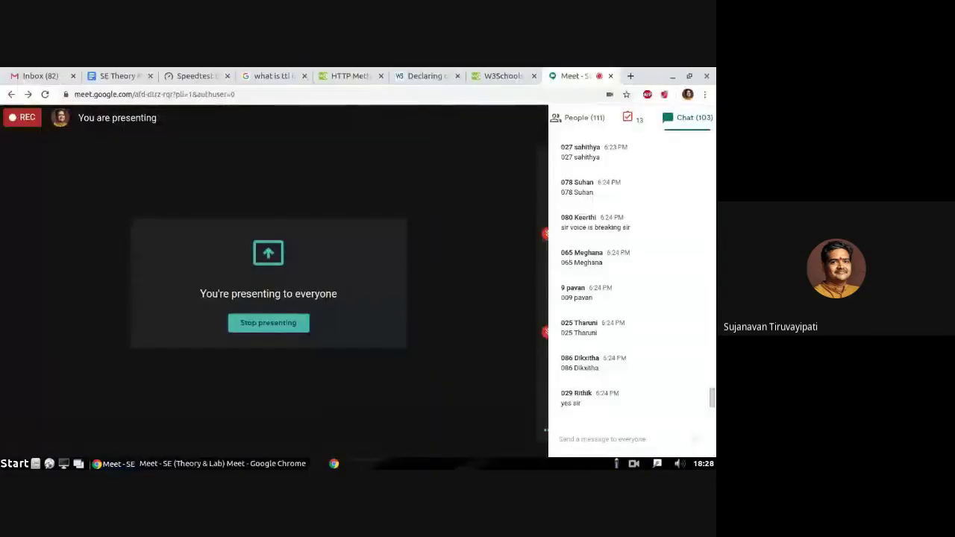
pyautogui.click(572, 119)
pyautogui.click(693, 119)
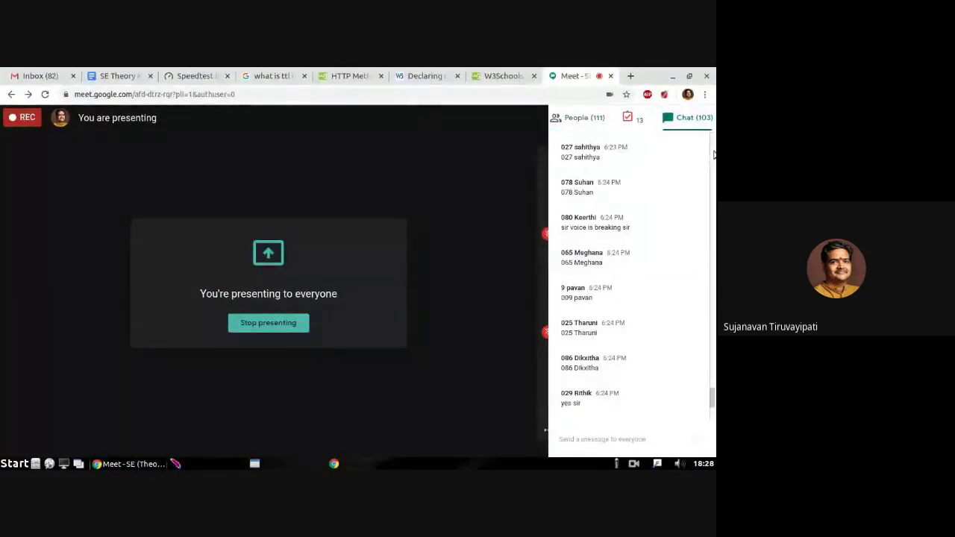
pyautogui.scroll(10, 714, 366)
pyautogui.scroll(-10, 714, 373)
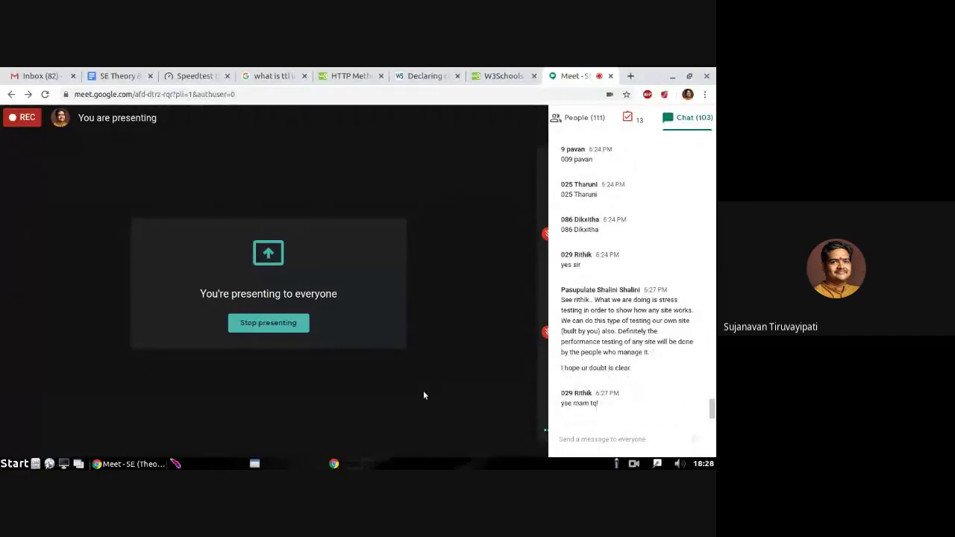
# Switch back to Apache JMeter and set the Thread Group's number of threads (users) to 10.
pyautogui.click(239, 464)
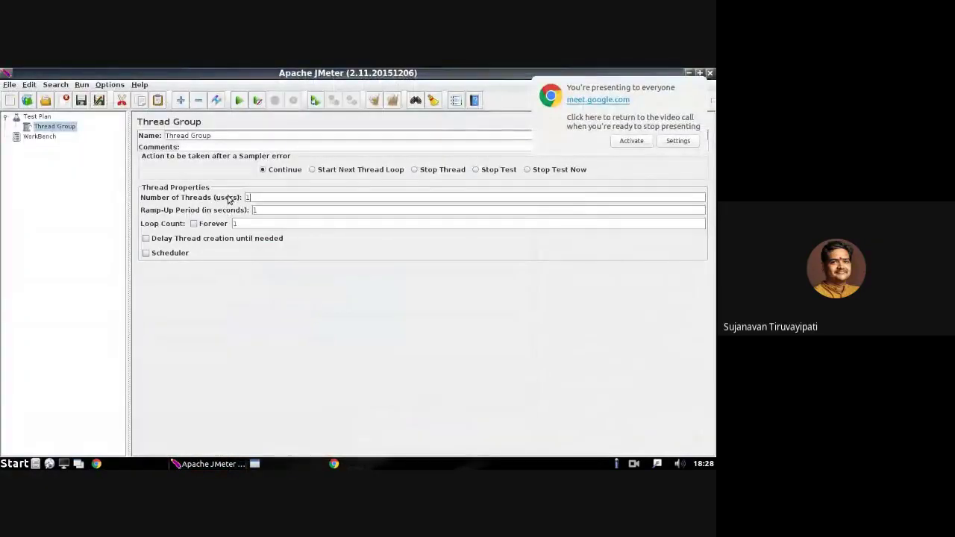
pyautogui.click(265, 198)
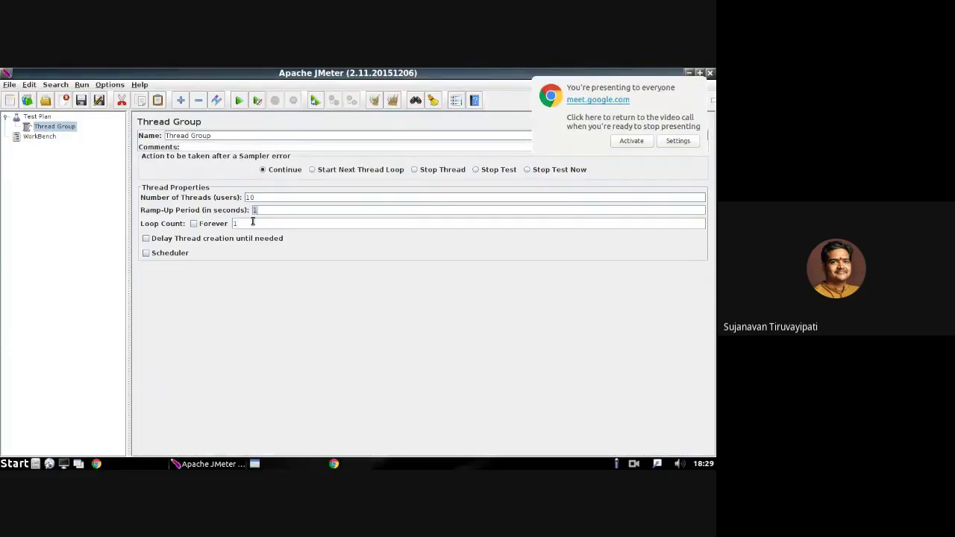
# Add an HTTP Request sampler to the Thread Group and set its web server name to google.com.
pyautogui.rightClick(56, 131)
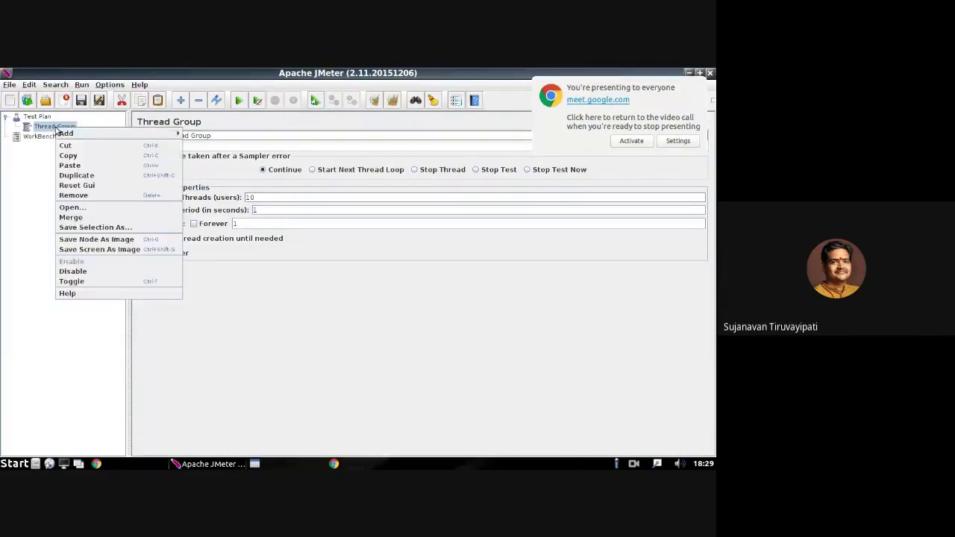
pyautogui.moveTo(127, 134)
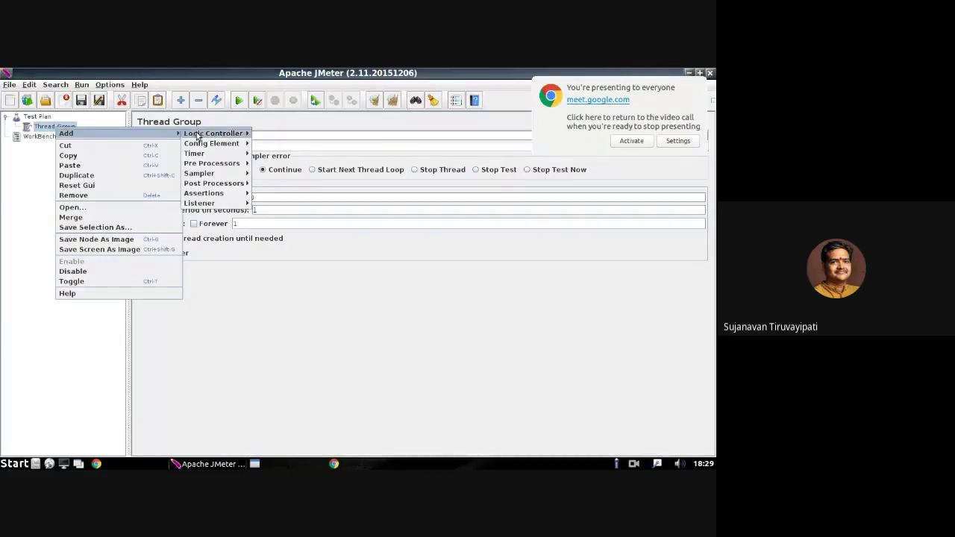
pyautogui.moveTo(221, 178)
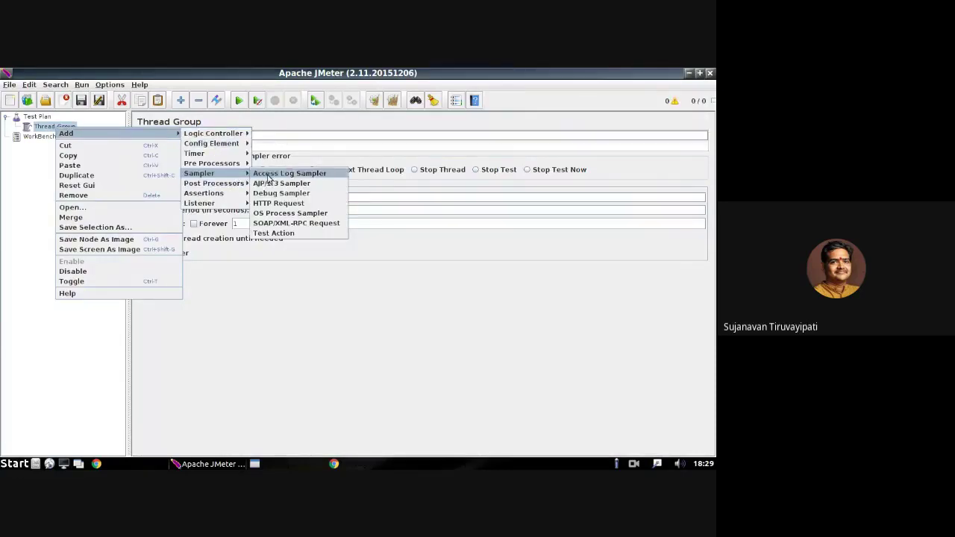
pyautogui.click(316, 203)
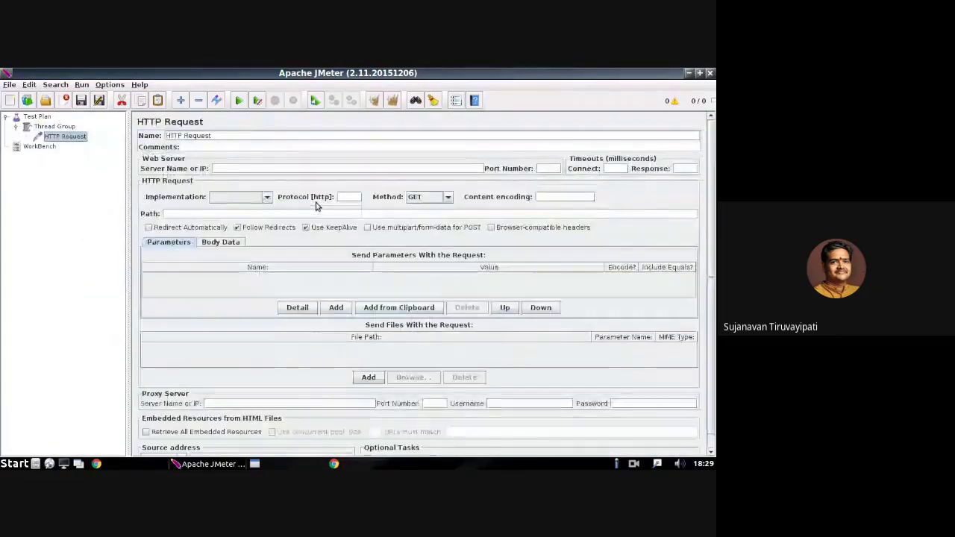
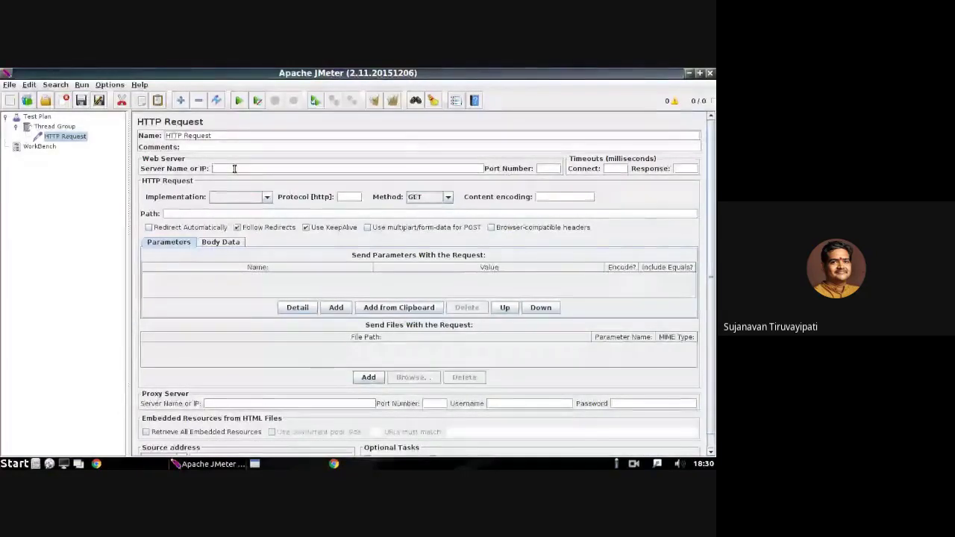
pyautogui.write('googl')
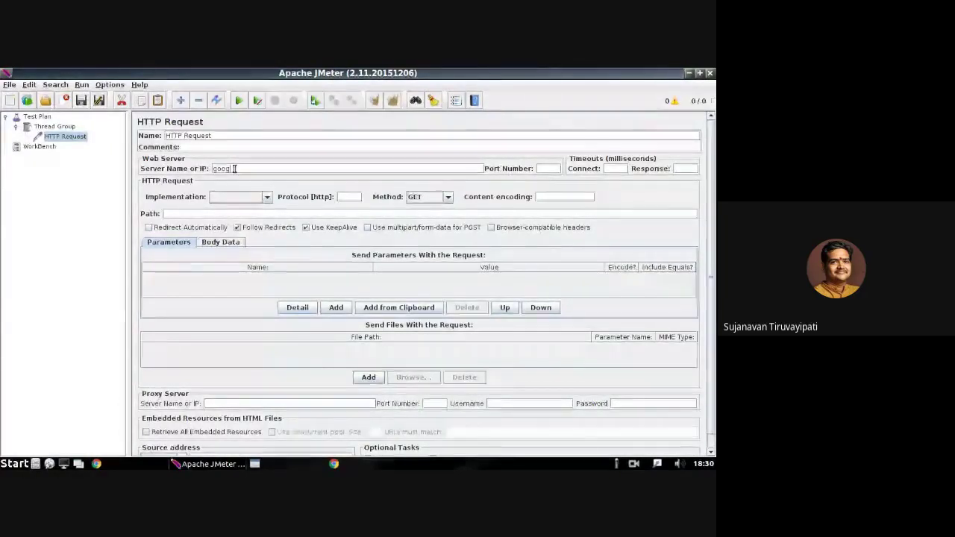
pyautogui.write('e.com')
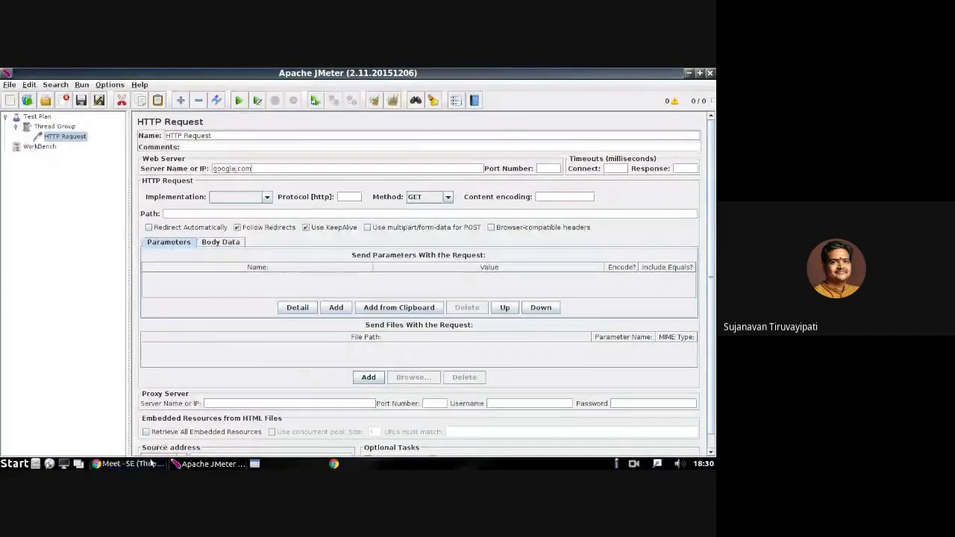
# Start a screen recording and switch to the Google Meet call in Chrome to go through the full participant list.
pyautogui.click(633, 463)
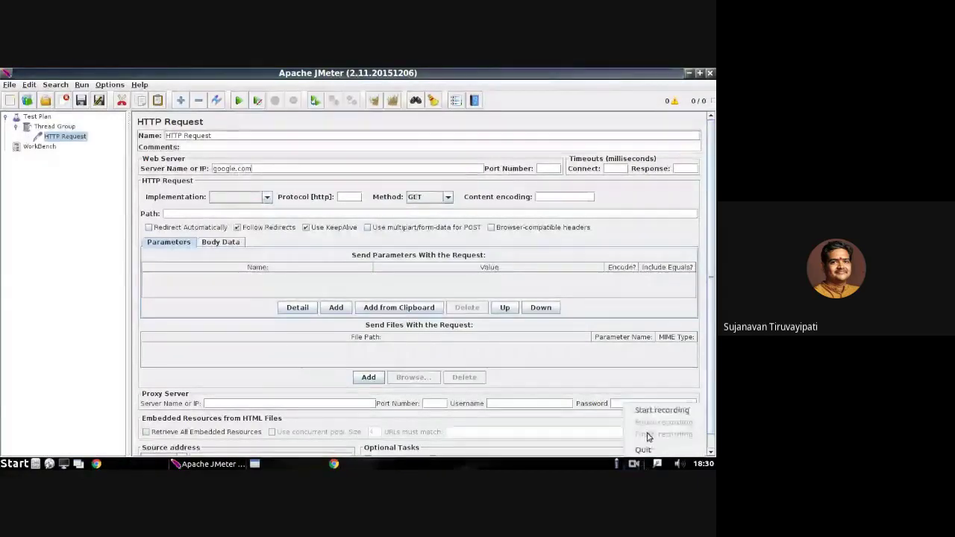
pyautogui.click(661, 410)
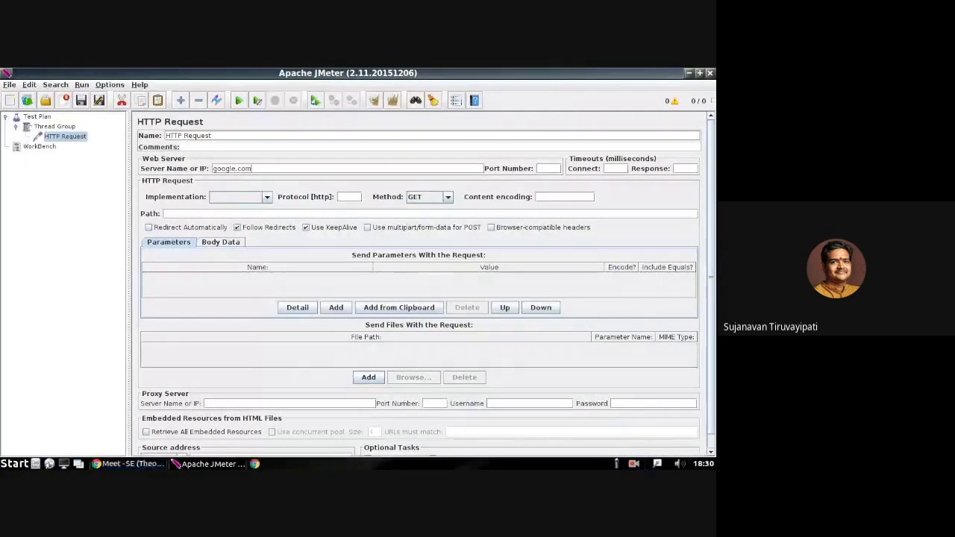
pyautogui.click(164, 463)
pyautogui.click(572, 119)
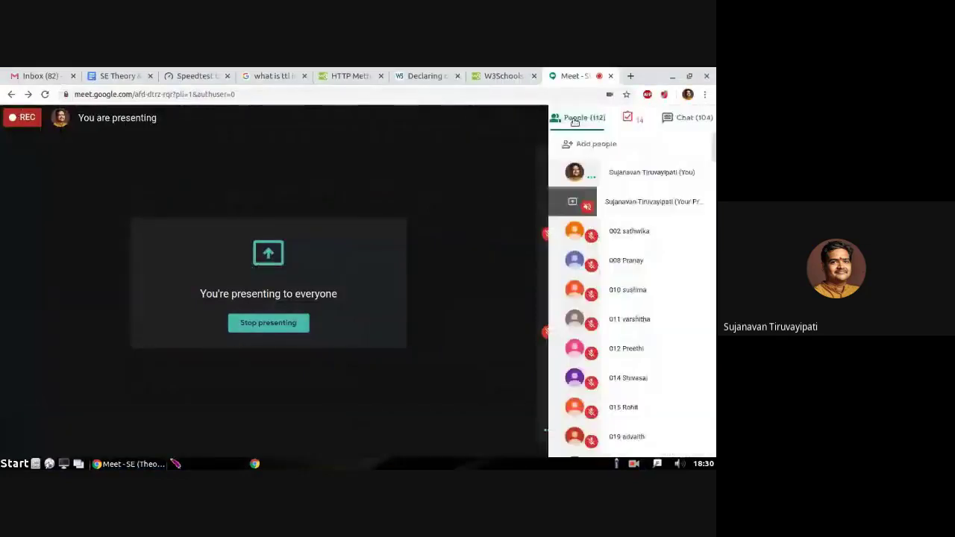
pyautogui.click(690, 119)
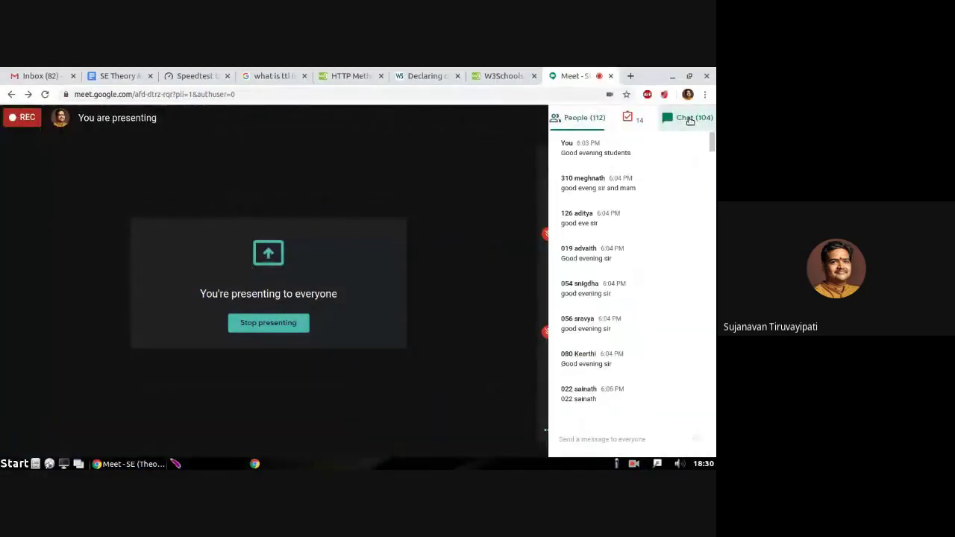
pyautogui.click(591, 119)
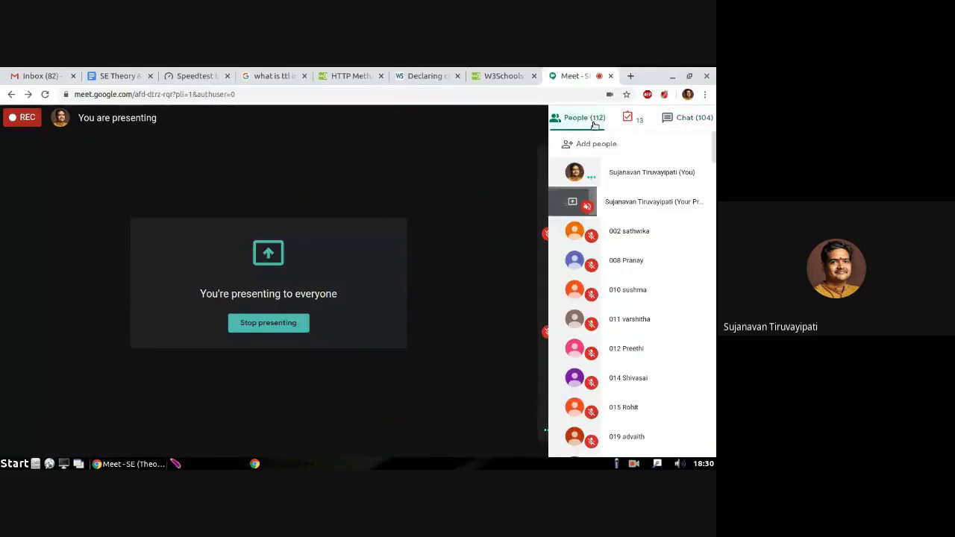
pyautogui.moveTo(713, 141); pyautogui.dragTo(714, 286)
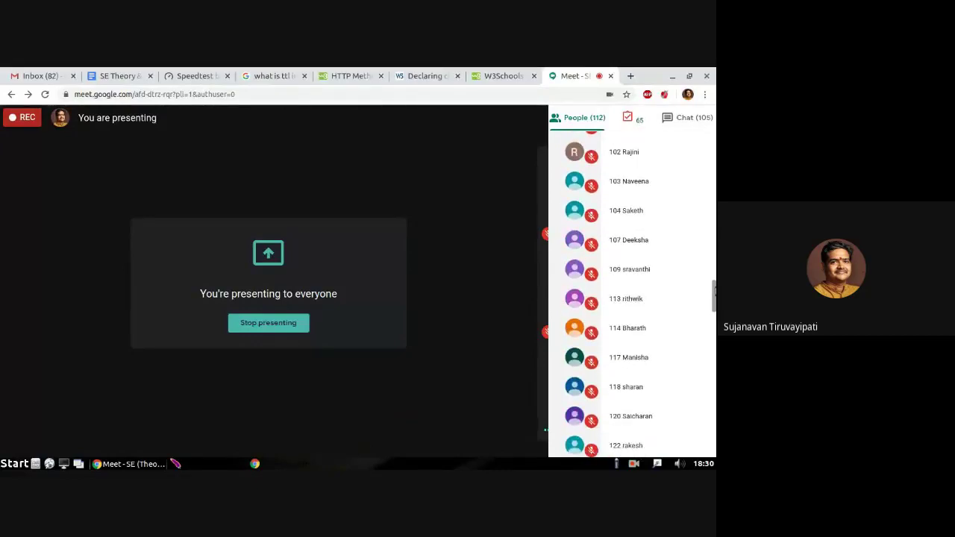
pyautogui.moveTo(714, 298); pyautogui.dragTo(714, 341)
pyautogui.moveTo(715, 304); pyautogui.dragTo(713, 134)
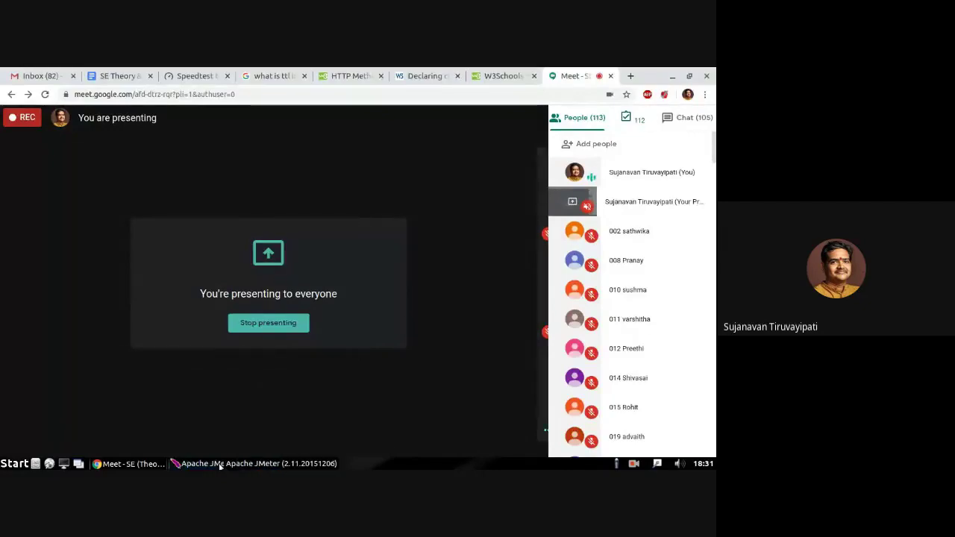
# Switch back to Apache JMeter and highlight the web server name in the HTTP Request settings.
pyautogui.click(209, 464)
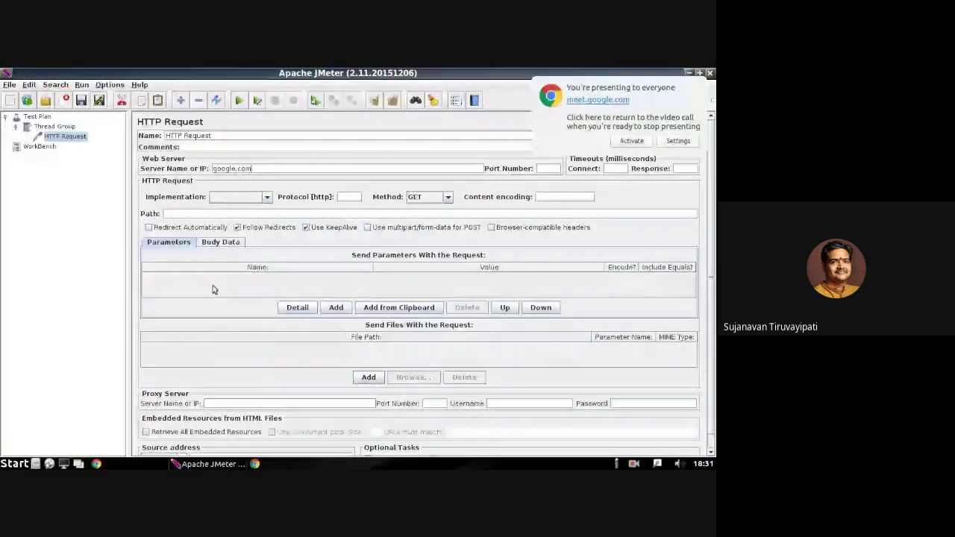
pyautogui.click(235, 168)
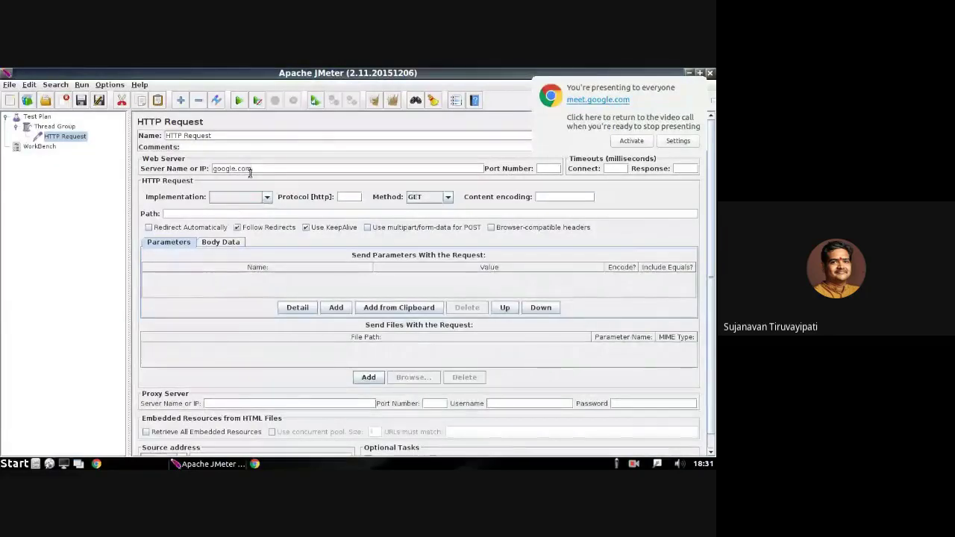
pyautogui.tripleClick(235, 169)
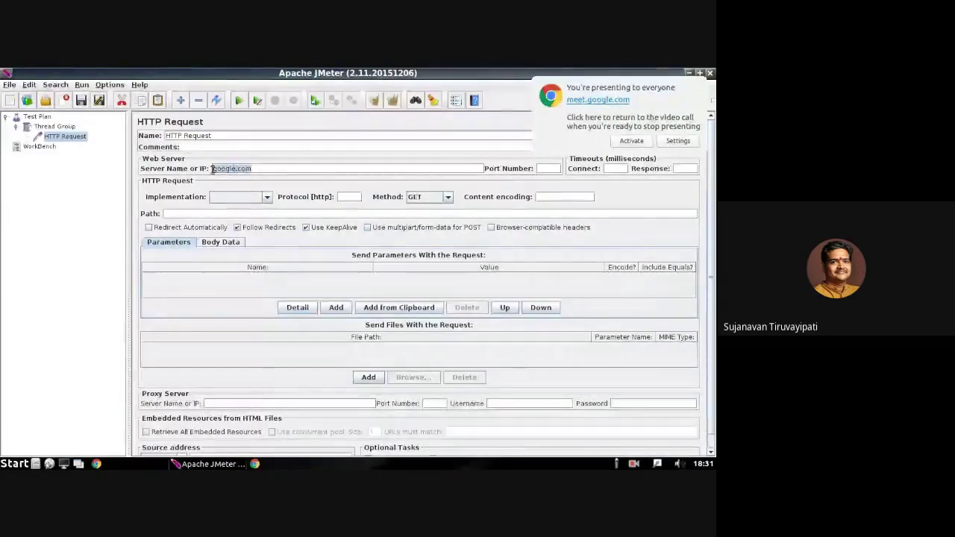
pyautogui.click(255, 170)
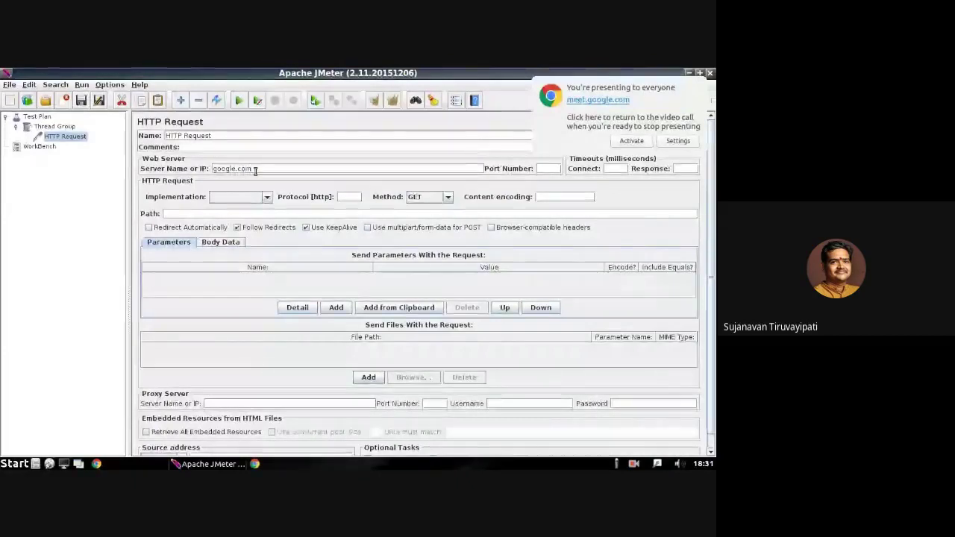
# Try 80 and 8080 as the web server's port number, clear the value and point out the response timeout.
pyautogui.click(542, 169)
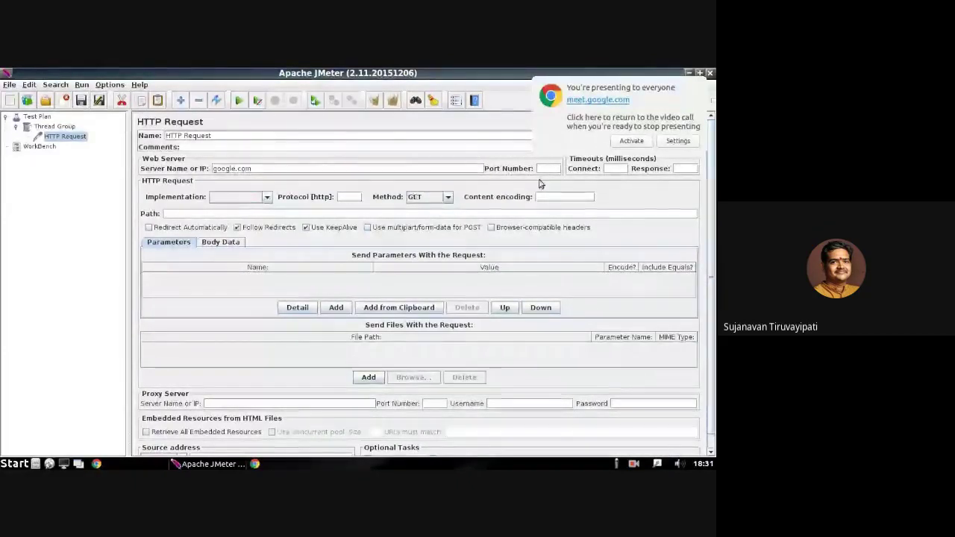
pyautogui.write('80')
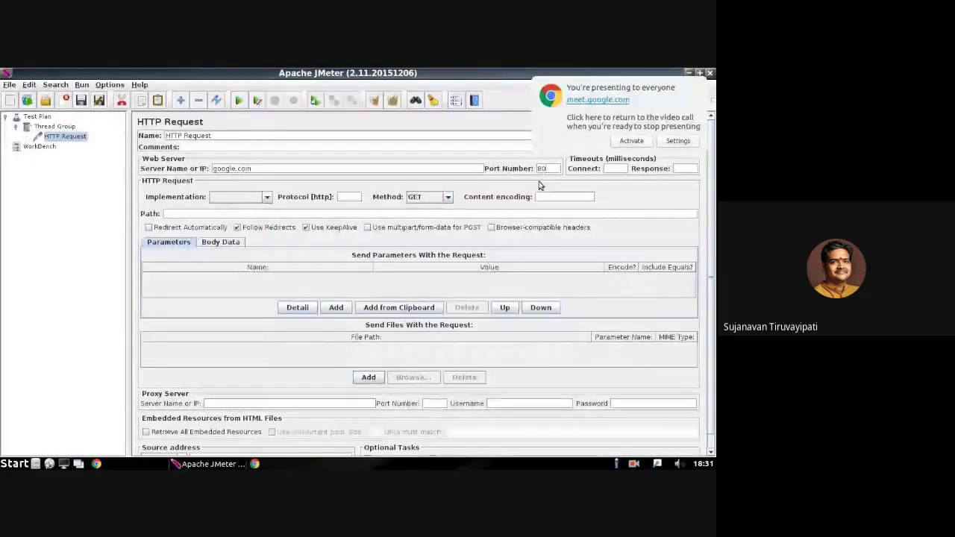
pyautogui.press('BackSpace')
pyautogui.press('BackSpace')
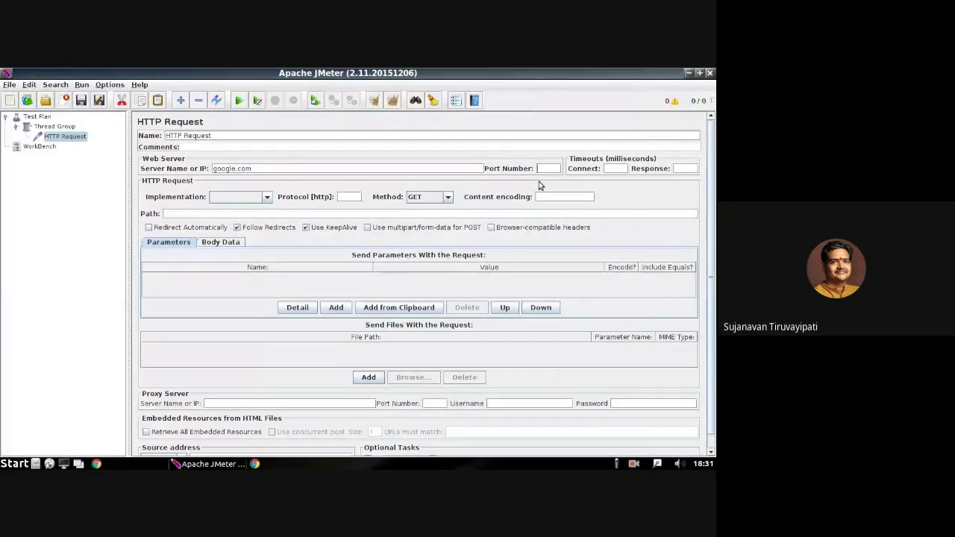
pyautogui.write('8080')
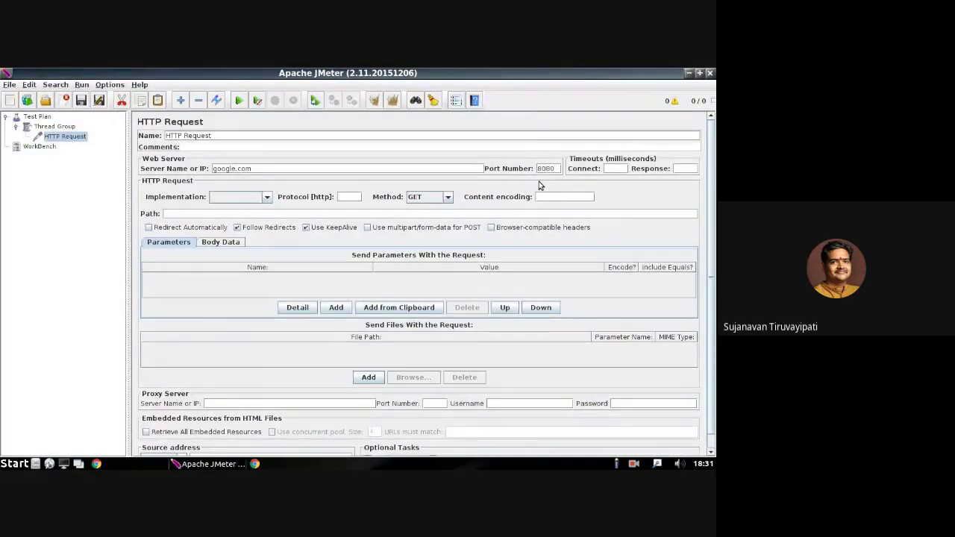
pyautogui.moveTo(556, 167); pyautogui.dragTo(531, 169)
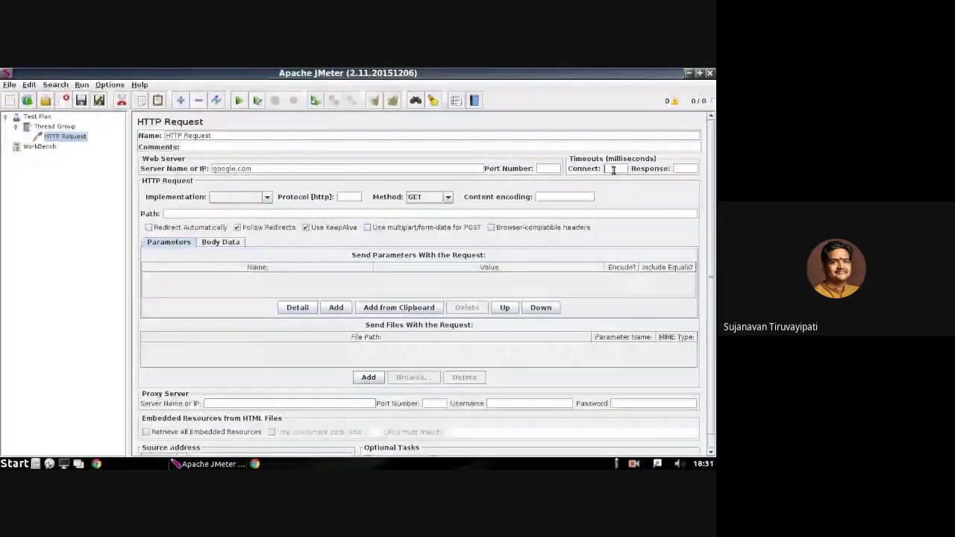
pyautogui.click(681, 169)
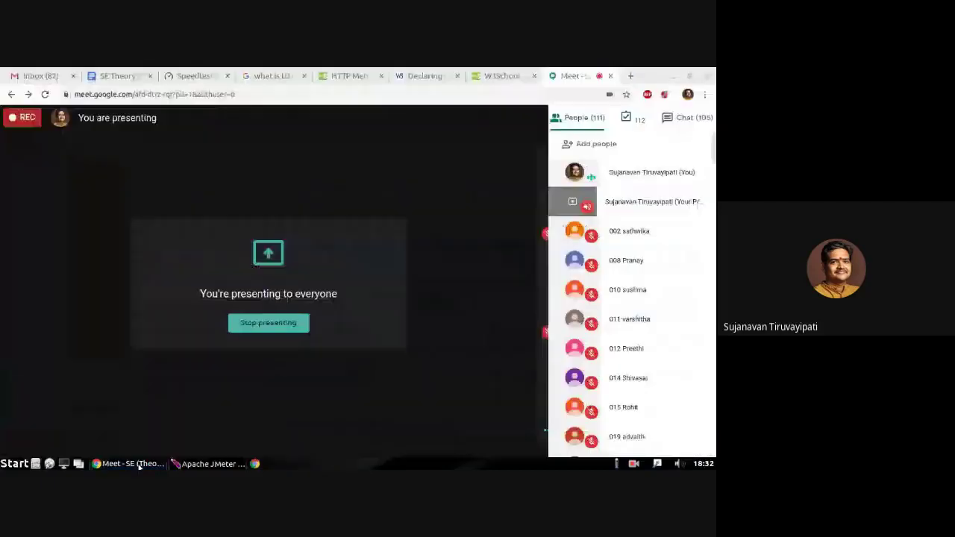
# Switch to Chrome and examine the ping value in the Speedtest result.
pyautogui.click(127, 463)
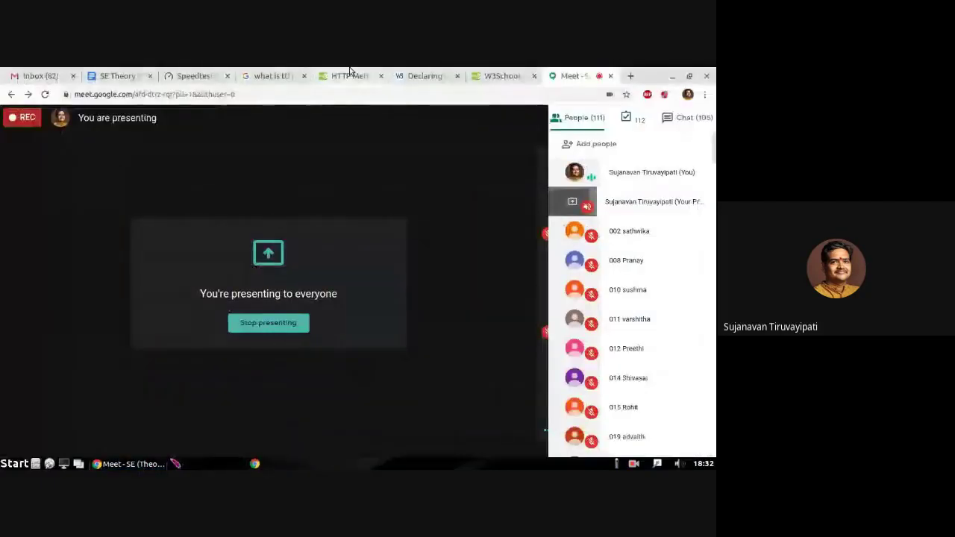
pyautogui.click(192, 75)
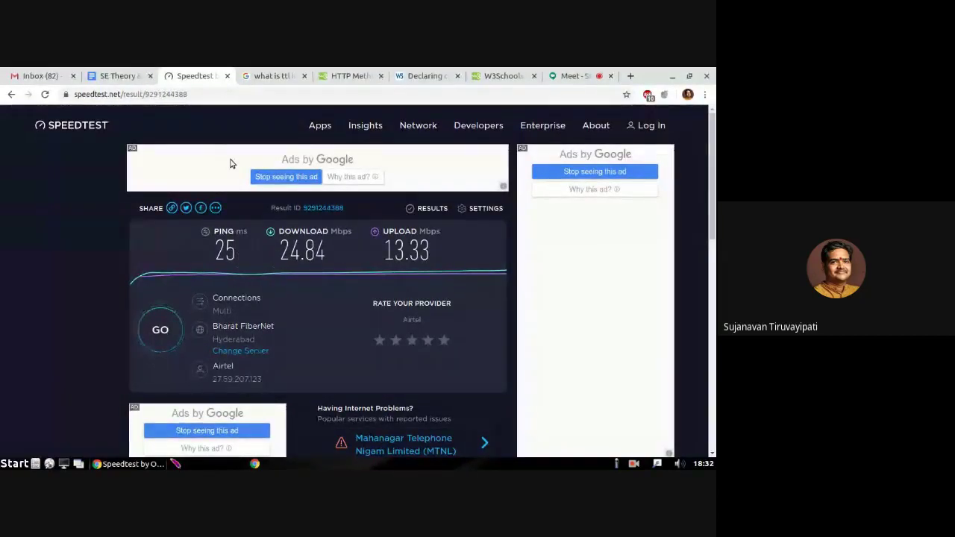
# Open a terminal window over the browser and start entering the command "ping 127".
pyautogui.click(65, 464)
pyautogui.moveTo(173, 81); pyautogui.dragTo(205, 130)
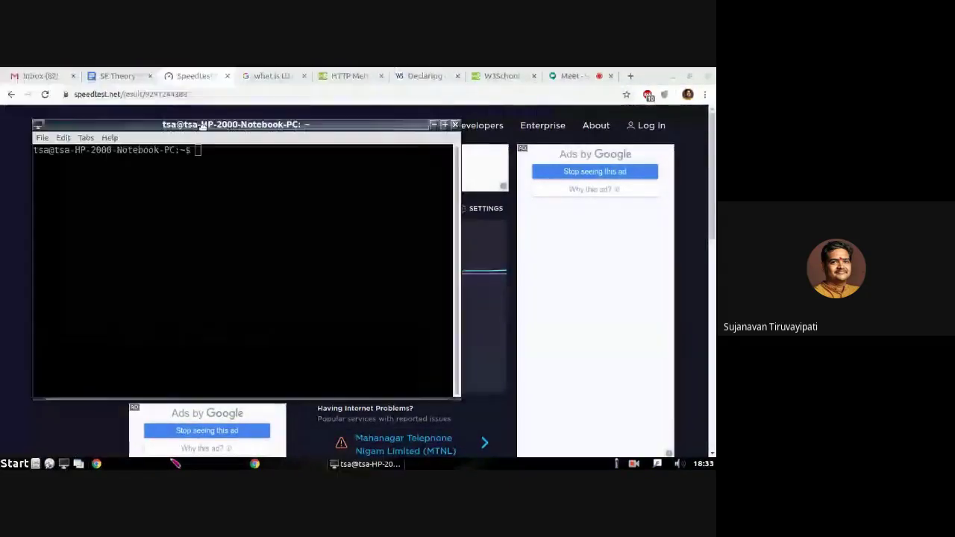
pyautogui.write('pi')
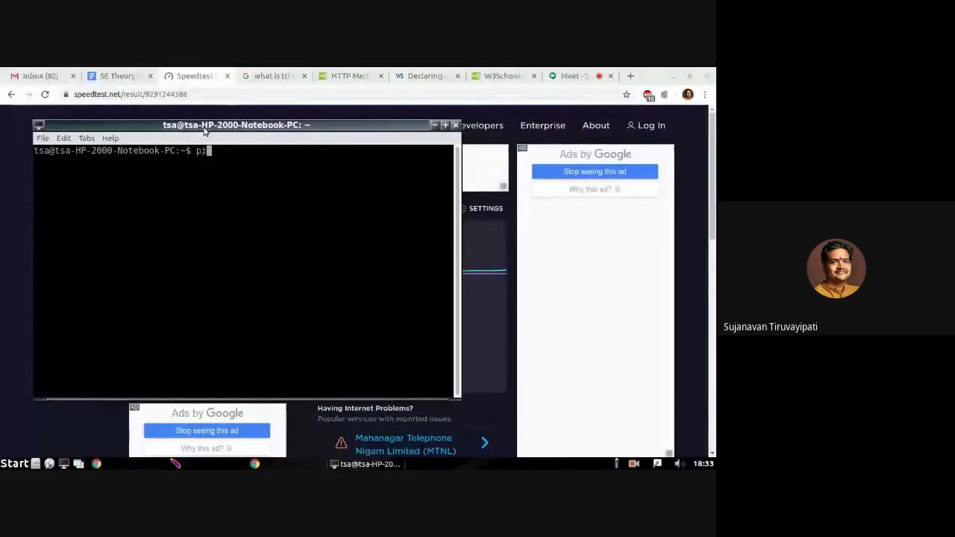
pyautogui.write('ng 127')
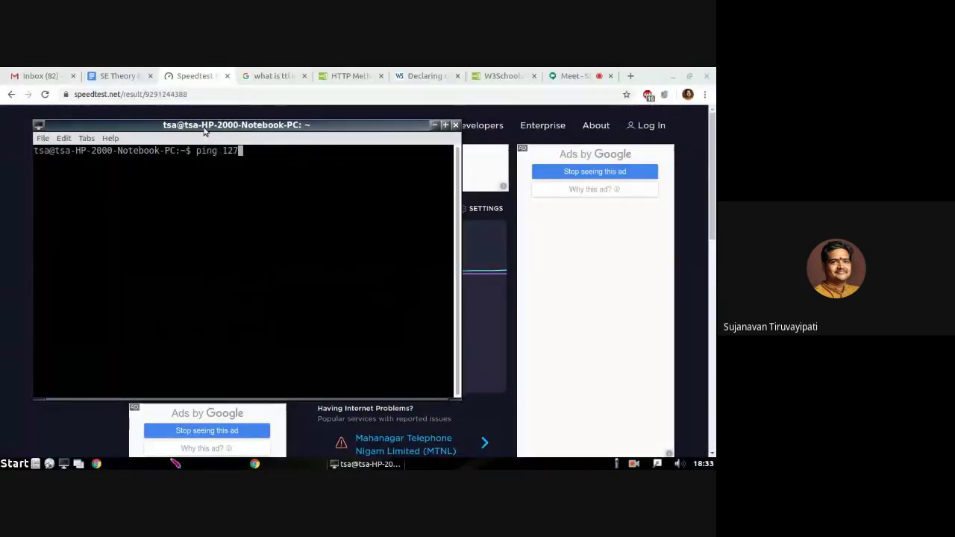
# Ping the loopback address 127.0.0.1 in the terminal and suspend the command after several replies.
pyautogui.write('.0.0.1')
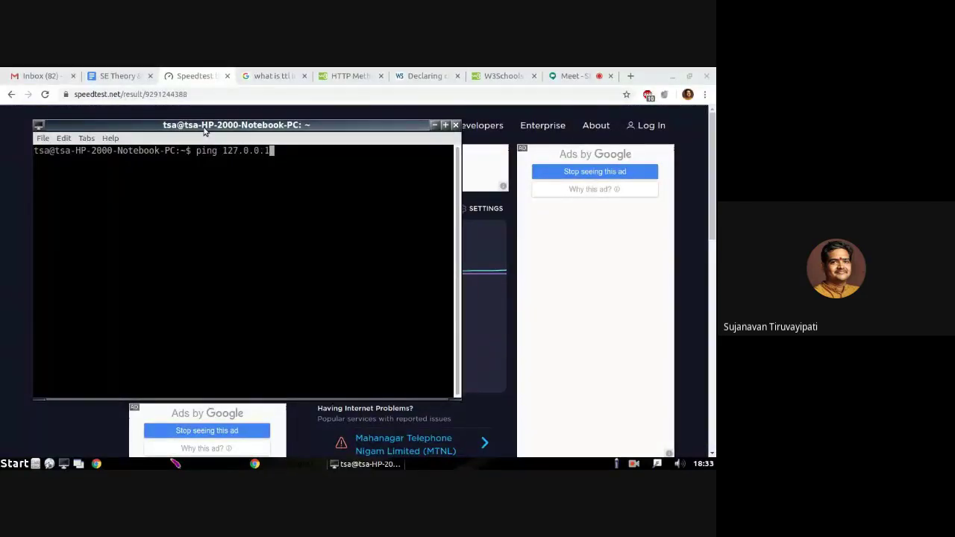
pyautogui.press('Return')
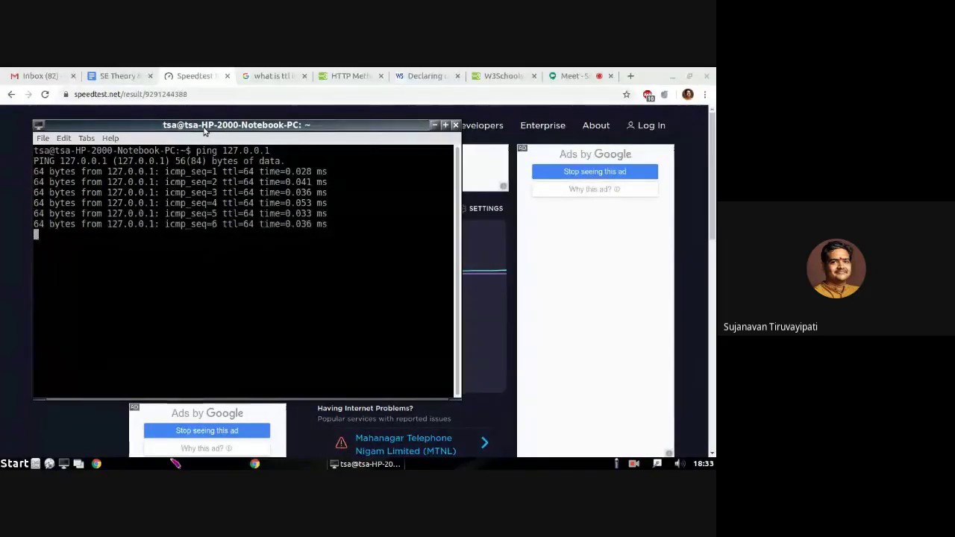
pyautogui.hotkey('ctrl', 'z')
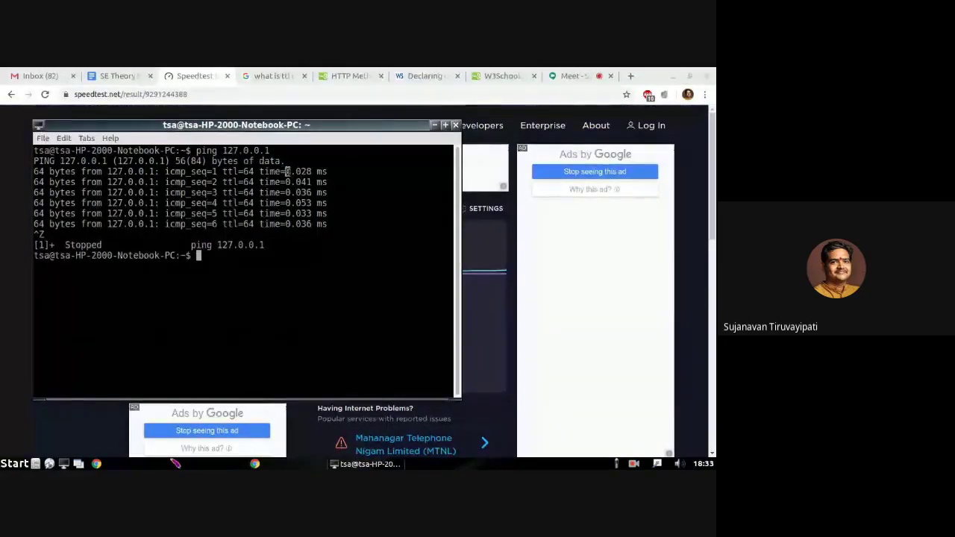
# Highlight the pinged address and the response times in the ping replies to examine them.
pyautogui.moveTo(287, 171); pyautogui.dragTo(327, 171)
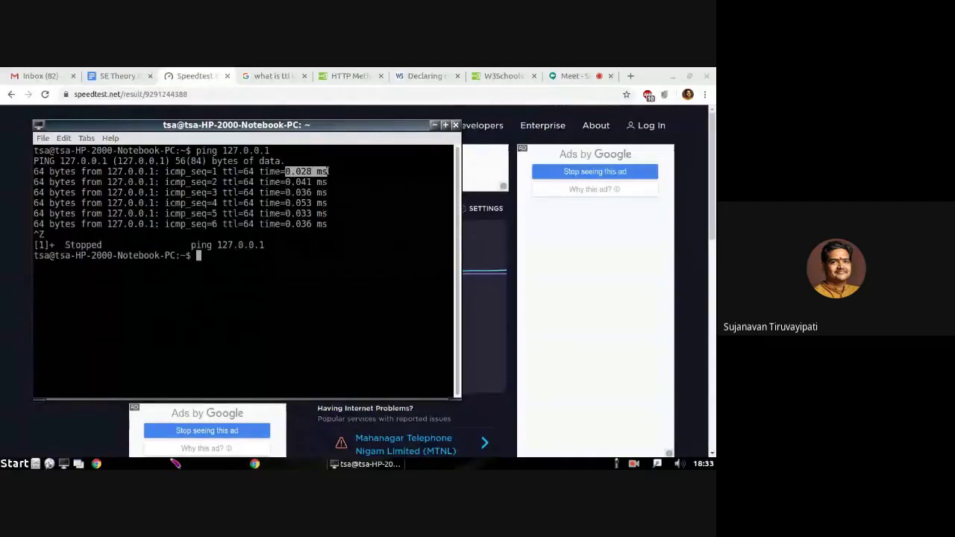
pyautogui.moveTo(271, 152); pyautogui.dragTo(222, 151)
pyautogui.moveTo(285, 172); pyautogui.dragTo(325, 182)
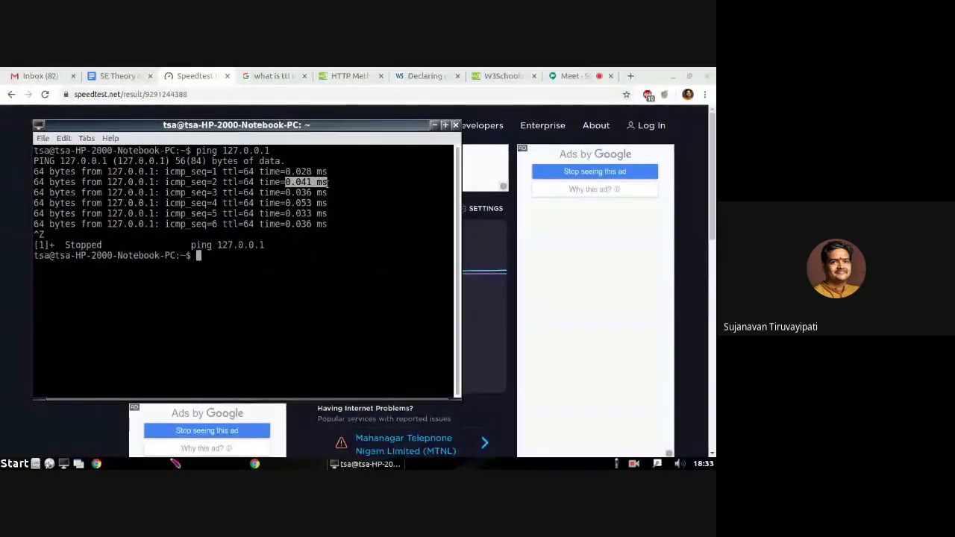
pyautogui.click(295, 194)
pyautogui.doubleClick(295, 194)
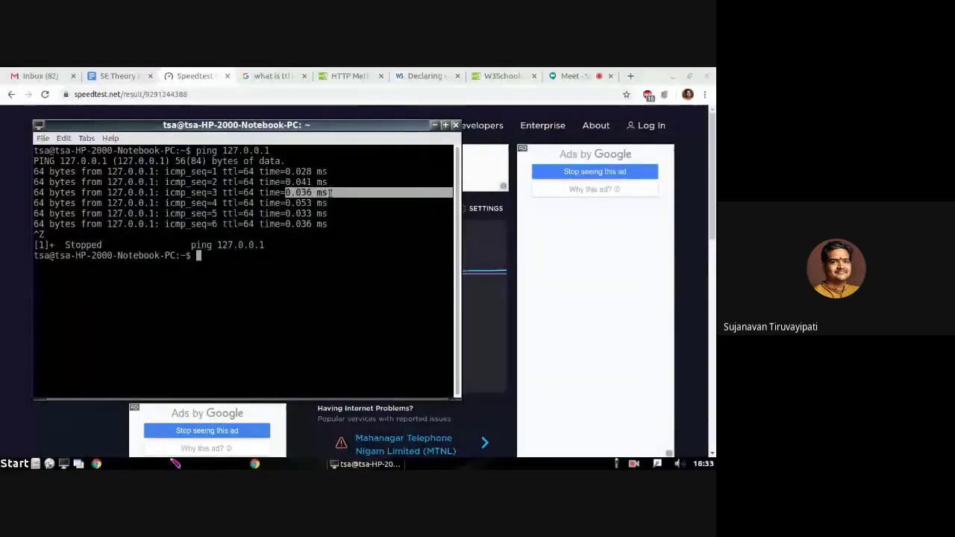
pyautogui.moveTo(285, 203); pyautogui.dragTo(327, 213)
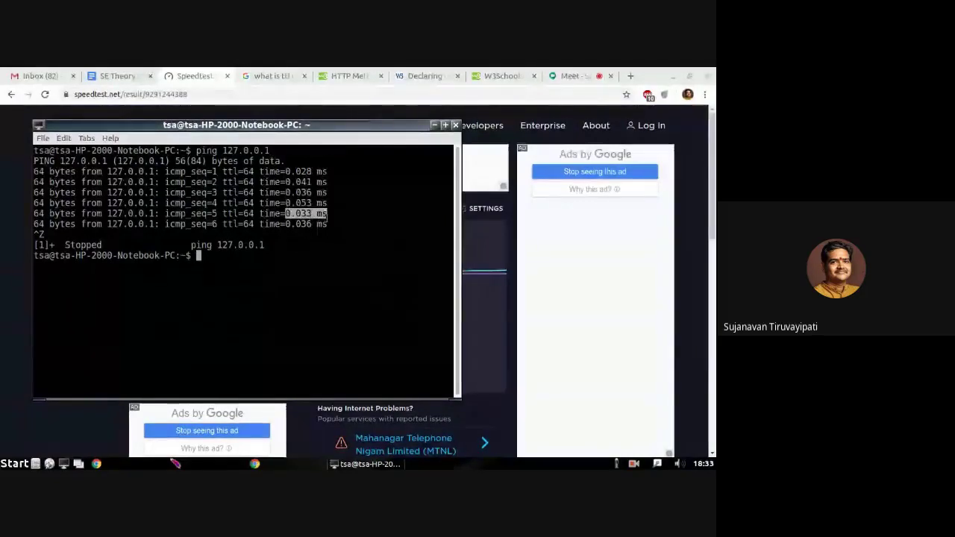
pyautogui.click(313, 214)
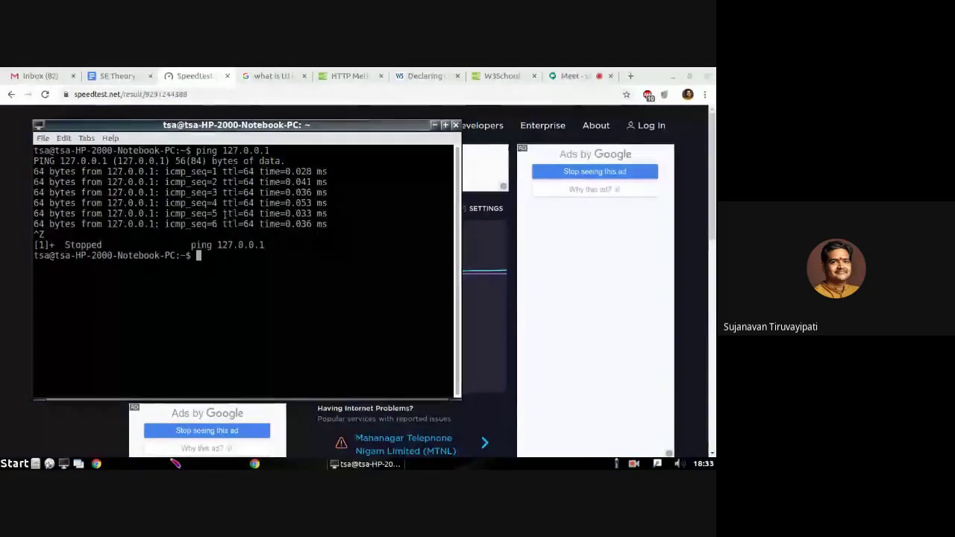
# Highlight the ttl value in the ping replies and close the terminal window.
pyautogui.moveTo(223, 214); pyautogui.dragTo(246, 213)
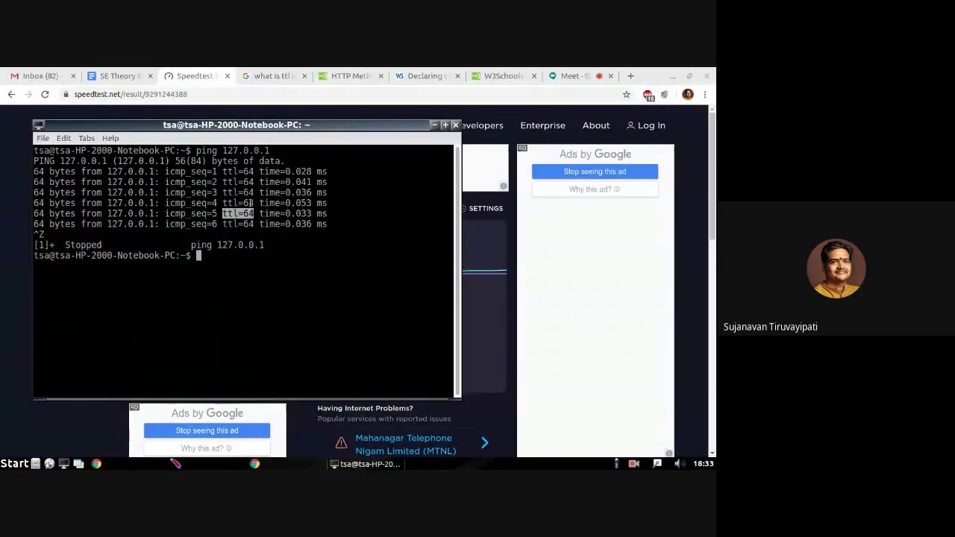
pyautogui.click(255, 202)
pyautogui.doubleClick(255, 203)
pyautogui.click(455, 125)
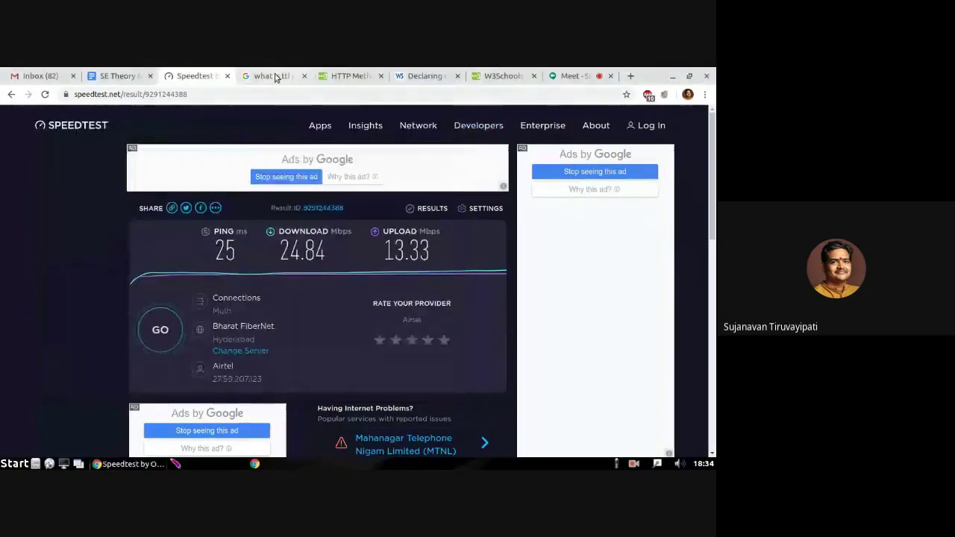
# Highlight the meaning of TTL in the Google results for "what is ttl in ping" and close the Speedtest and search pages.
pyautogui.click(274, 76)
pyautogui.moveTo(149, 209); pyautogui.dragTo(196, 211)
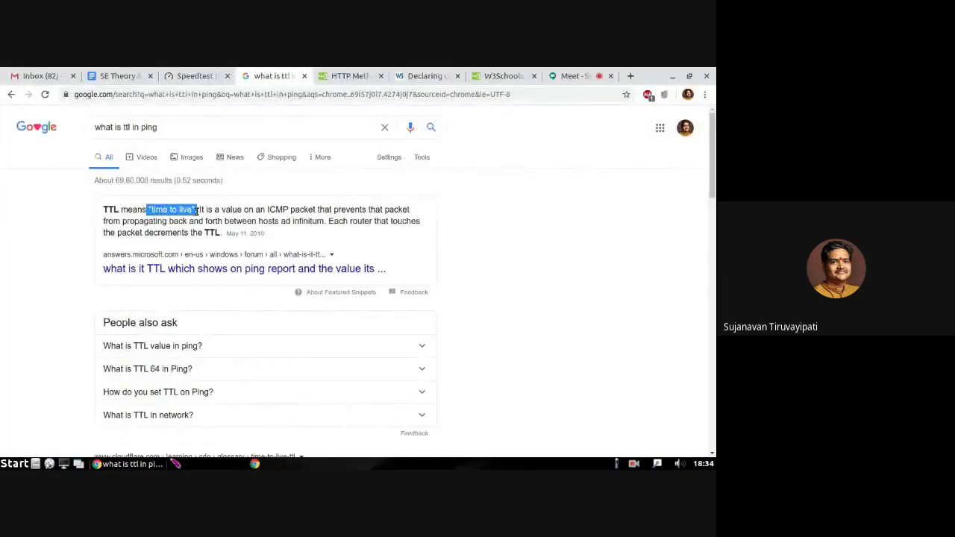
pyautogui.click(228, 78)
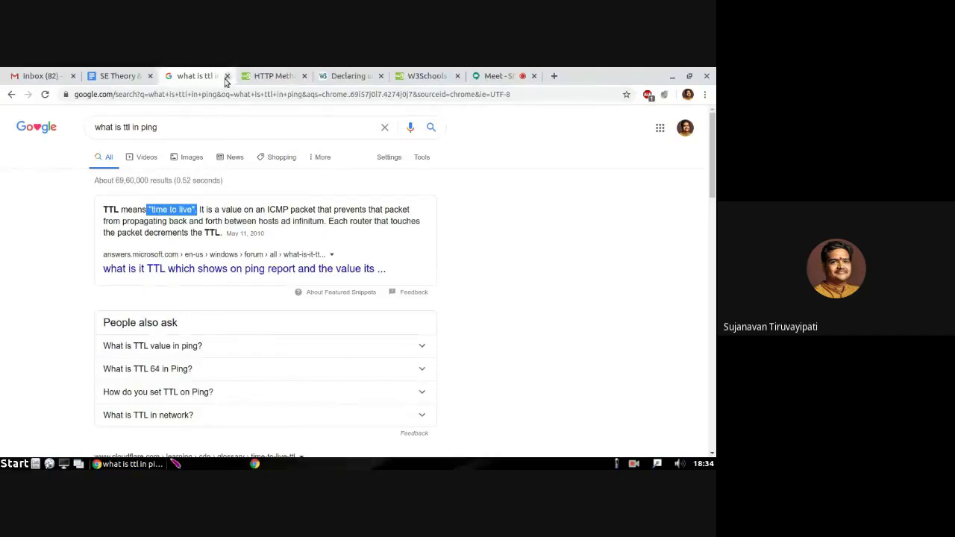
pyautogui.click(226, 76)
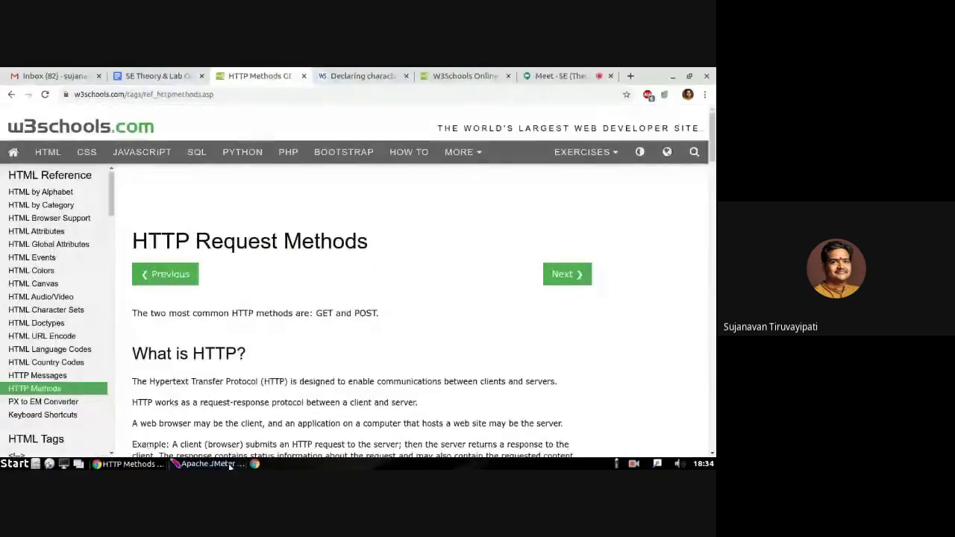
# Switch to Apache JMeter and examine the Implementation options of the HTTP Request.
pyautogui.click(223, 464)
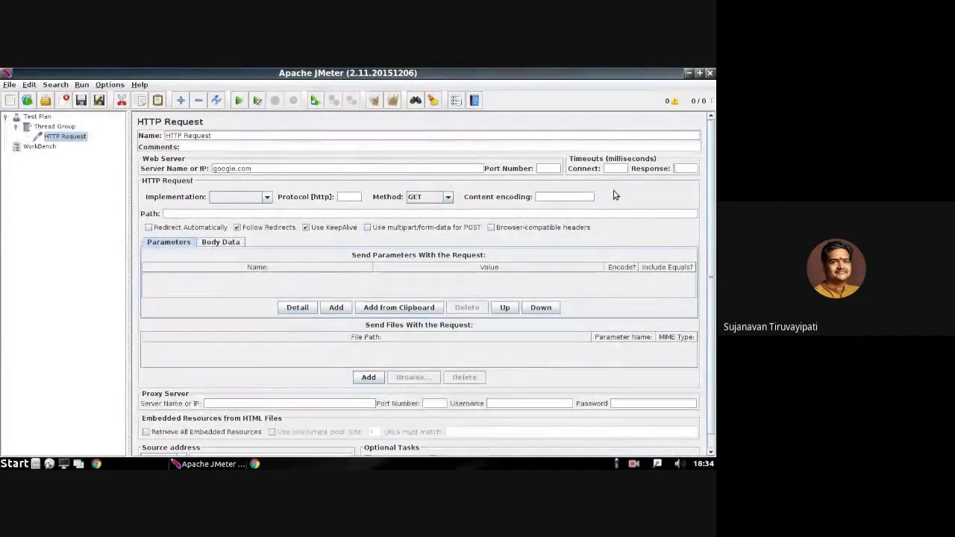
pyautogui.click(267, 197)
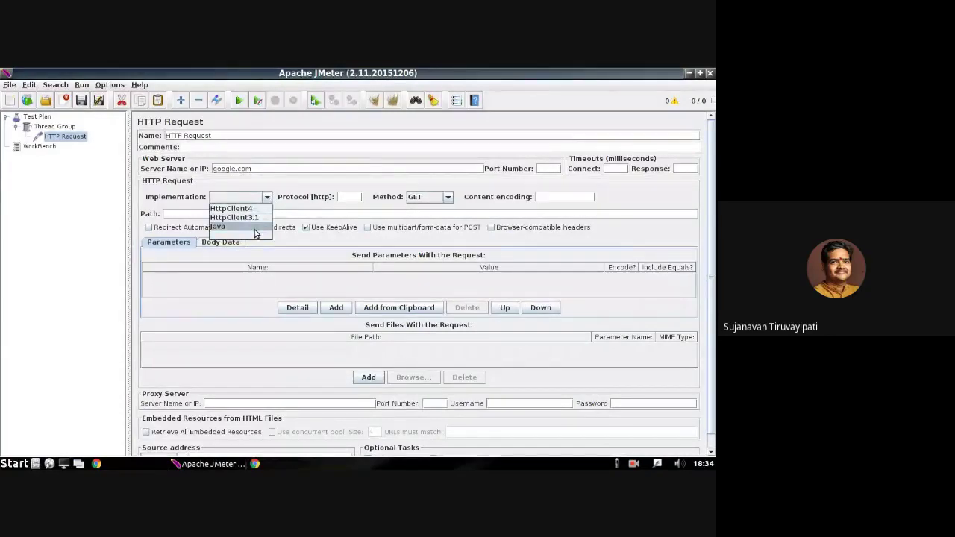
pyautogui.click(298, 188)
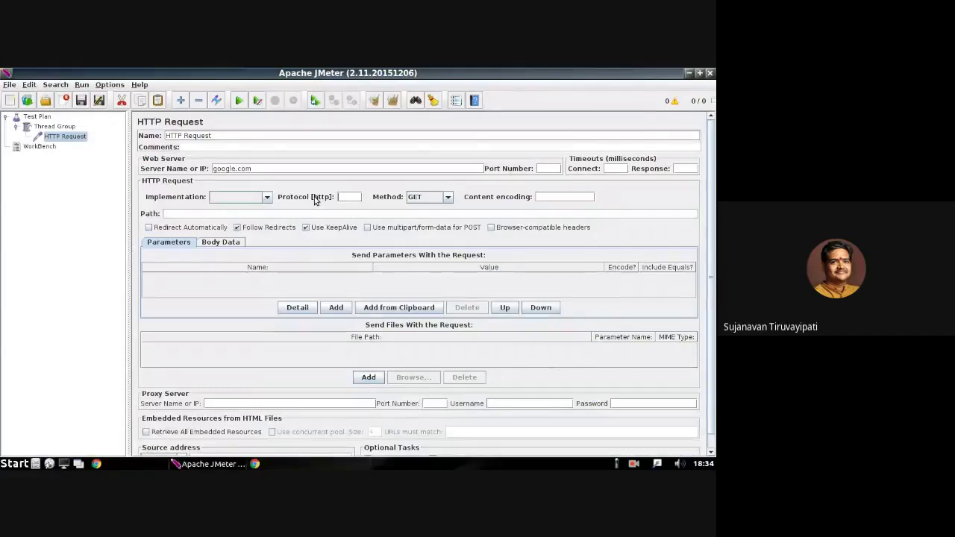
# Try http and ftp as the HTTP Request's protocol and clear the value again.
pyautogui.write('htt')
pyautogui.write('p')
pyautogui.write('ftp')
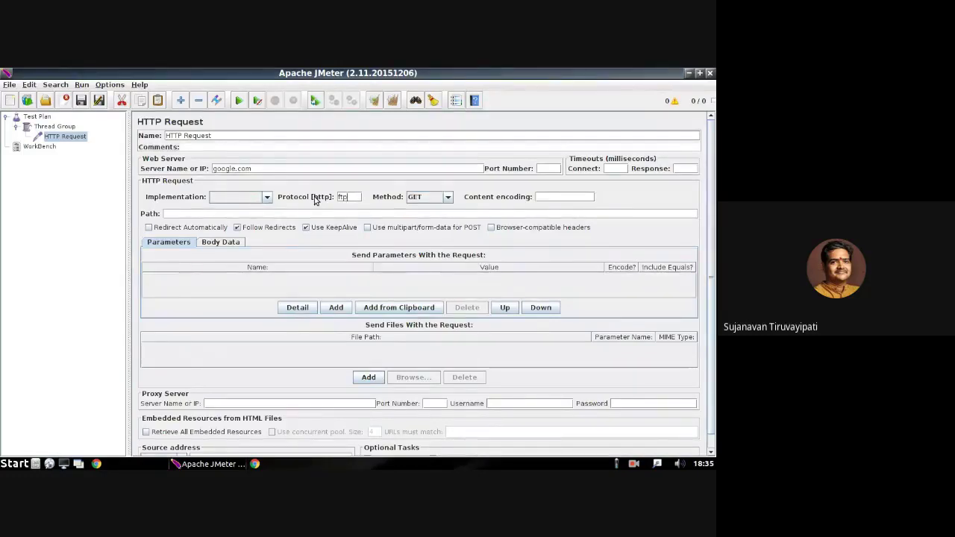
pyautogui.press('BackSpace')
pyautogui.press('BackSpace')
pyautogui.press('BackSpace')
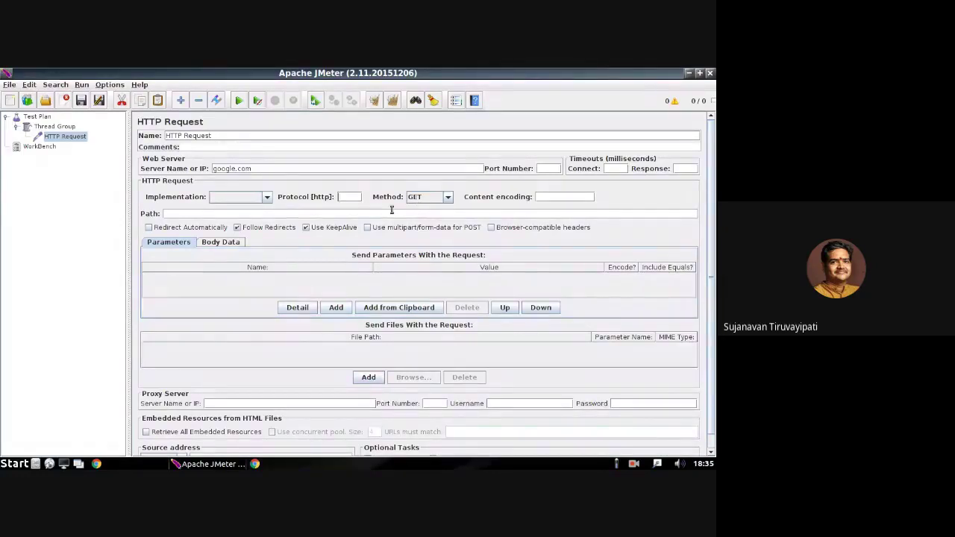
# Examine the HTTP Request's Method options and the HTTP Methods list on the W3Schools page in Chrome.
pyautogui.click(429, 197)
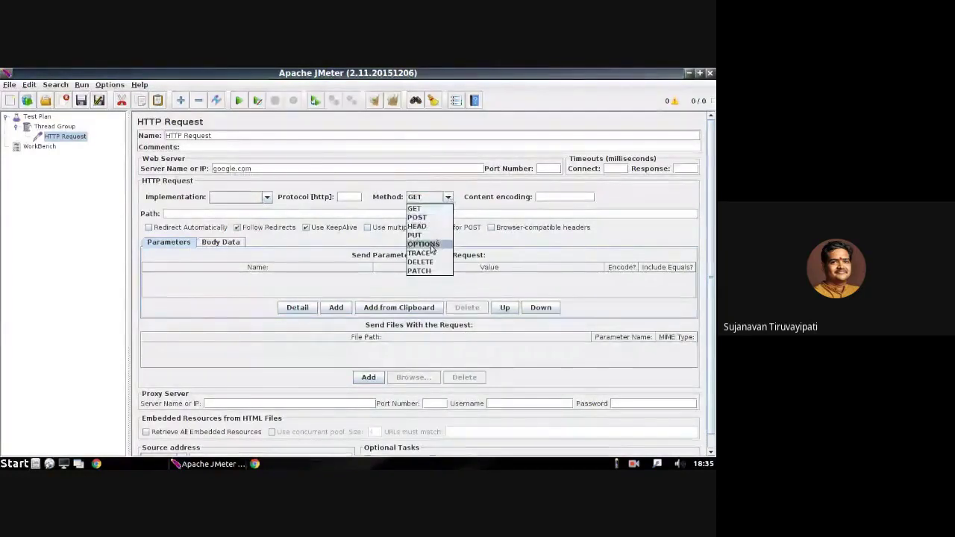
pyautogui.click(451, 196)
pyautogui.click(283, 463)
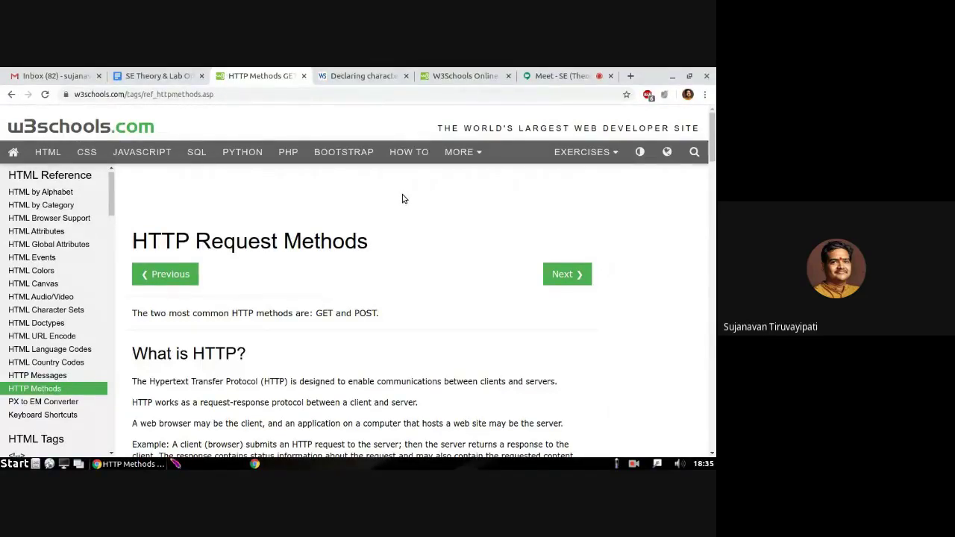
pyautogui.click(354, 76)
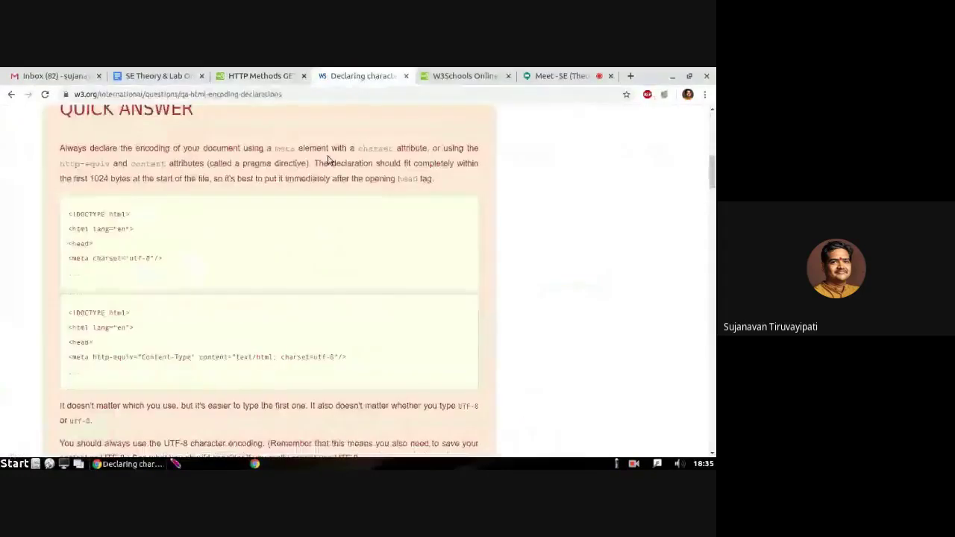
pyautogui.click(273, 76)
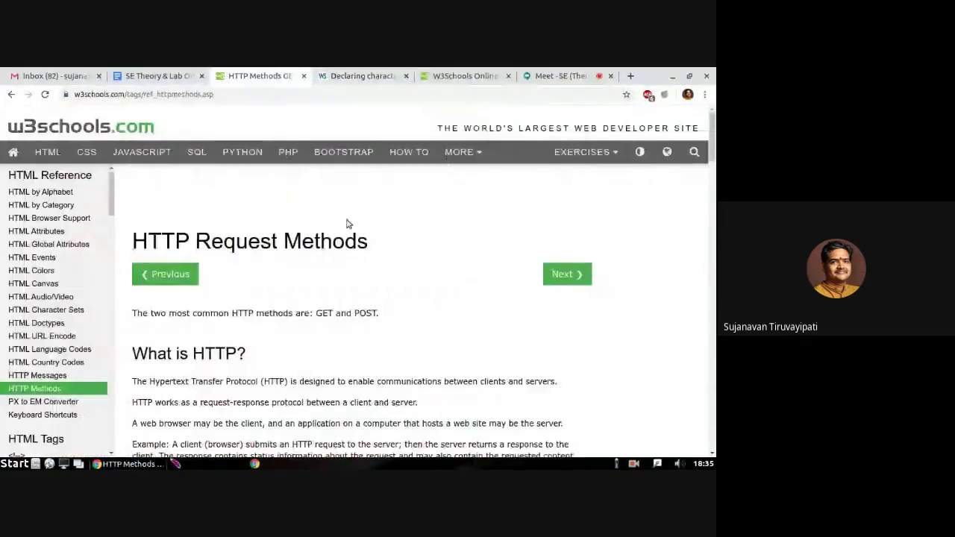
pyautogui.scroll(-1, 347, 224)
pyautogui.scroll(-5, 347, 223)
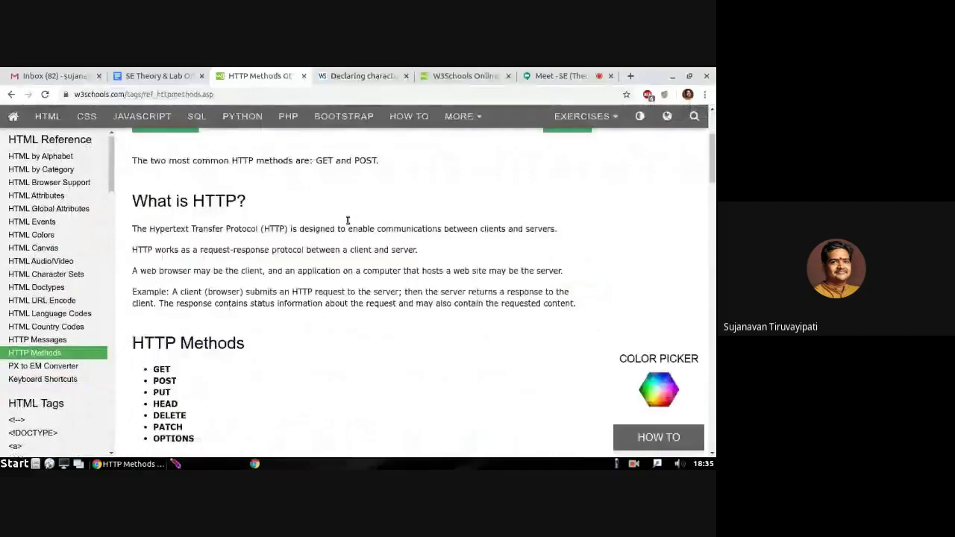
pyautogui.moveTo(133, 217); pyautogui.dragTo(196, 314)
pyautogui.click(307, 313)
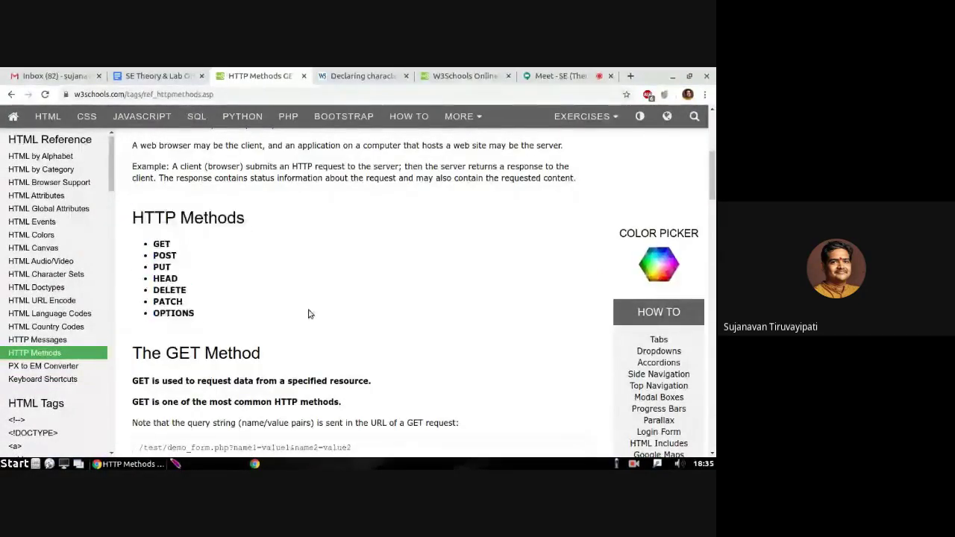
# Go to the HTTP Request's Content encoding in JMeter and highlight the title of the W3C character encodings article in Chrome.
pyautogui.click(213, 464)
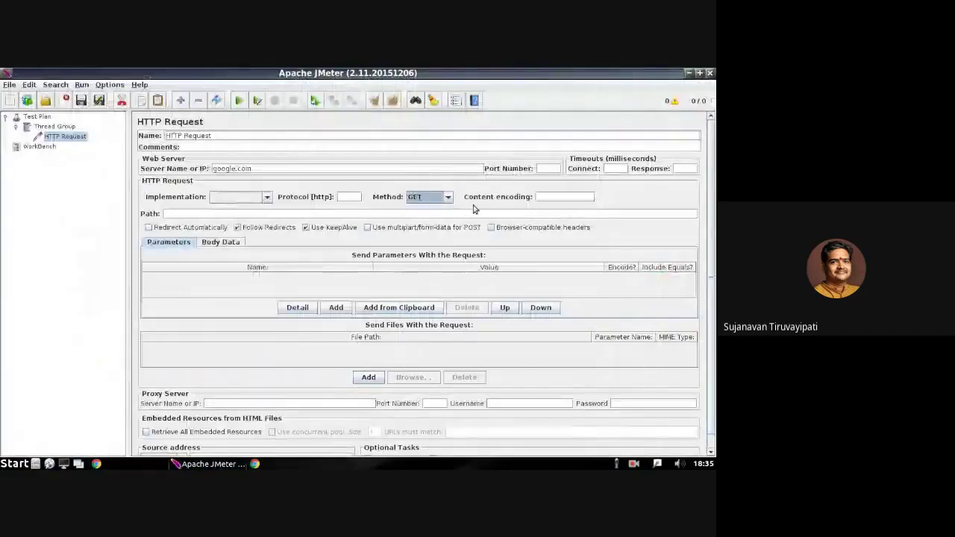
pyautogui.click(546, 196)
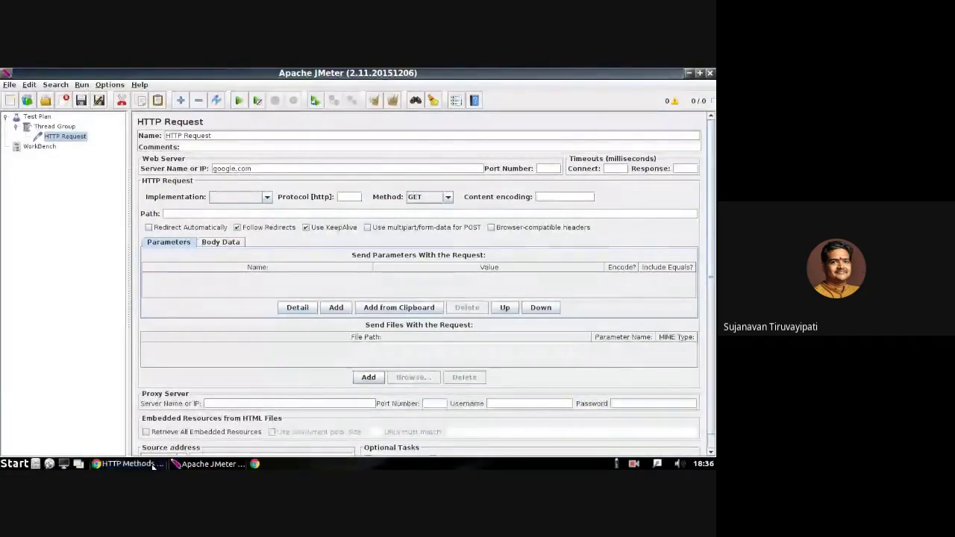
pyautogui.click(153, 464)
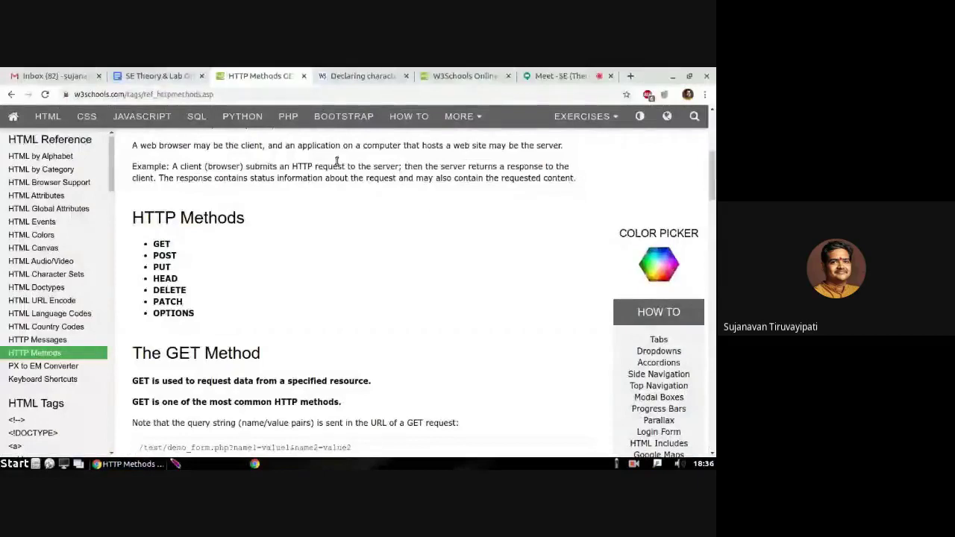
pyautogui.click(357, 78)
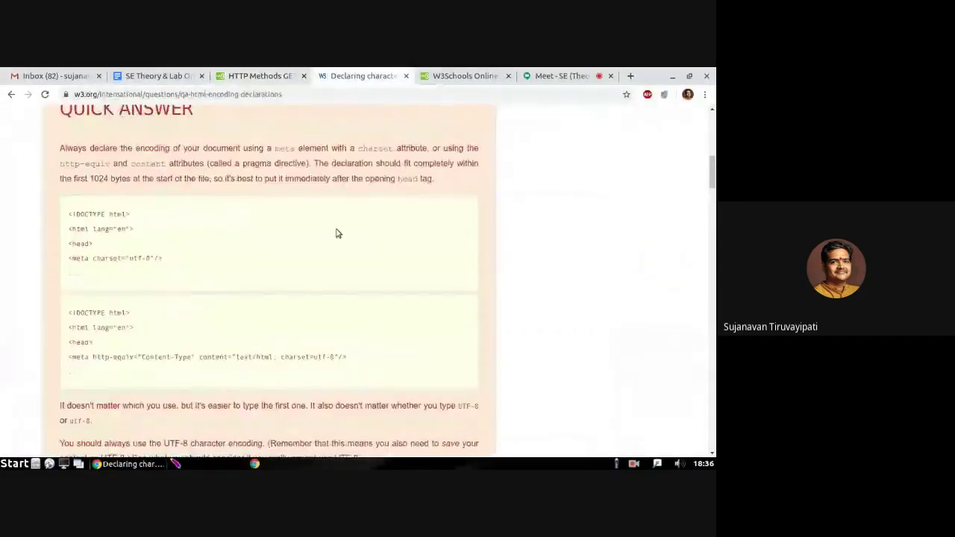
pyautogui.scroll(10, 336, 253)
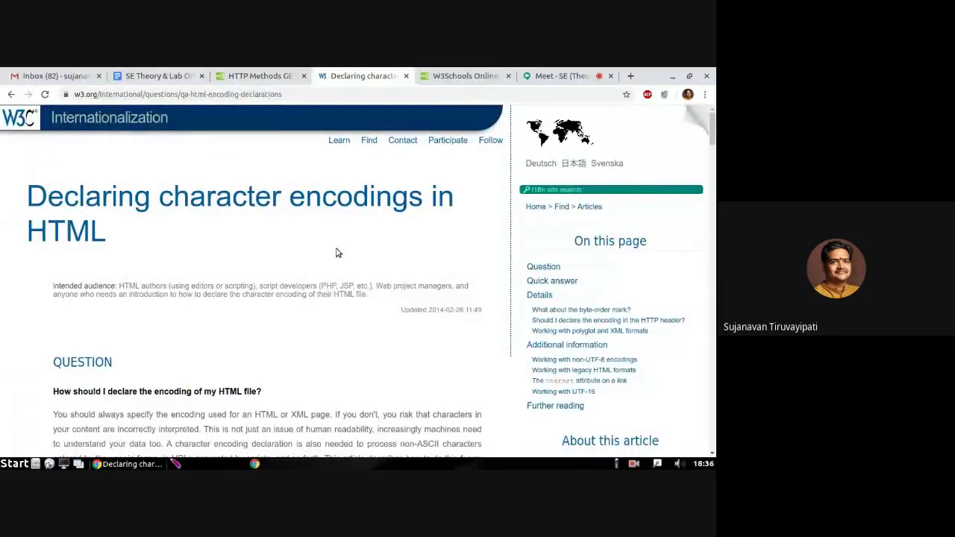
pyautogui.moveTo(30, 198); pyautogui.dragTo(286, 233)
# Highlight the meta charset declaration and its utf-8 value in the article's Quick Answer example.
pyautogui.scroll(-4, 286, 237)
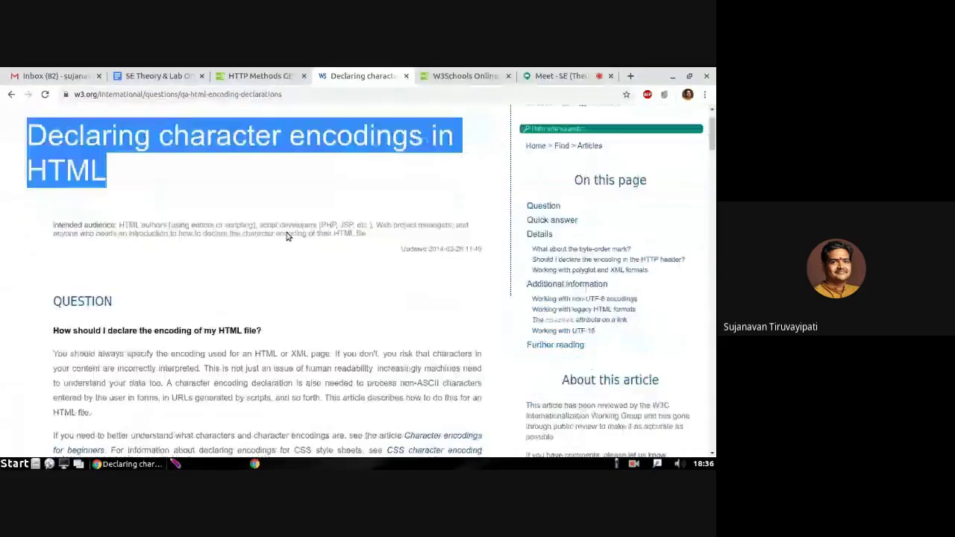
pyautogui.scroll(-3, 286, 234)
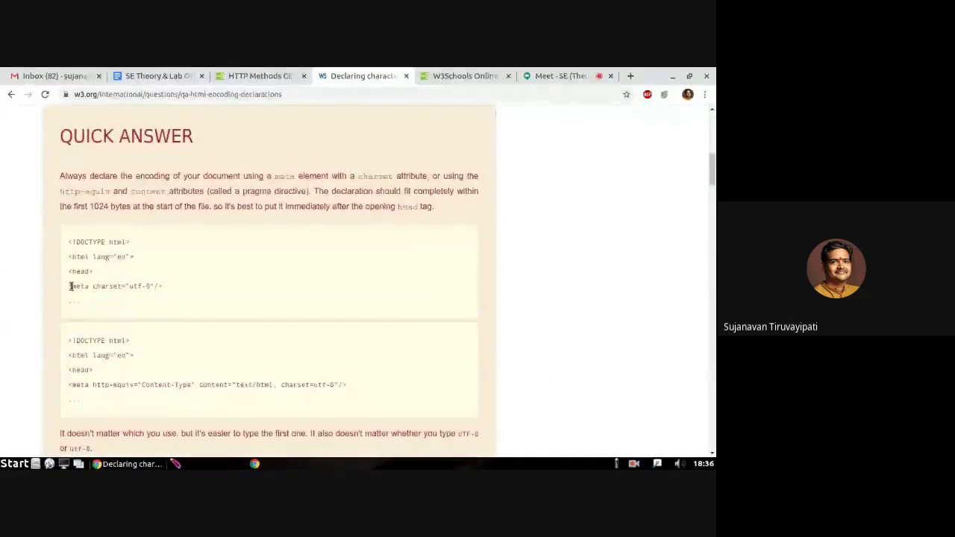
pyautogui.moveTo(71, 286); pyautogui.dragTo(155, 285)
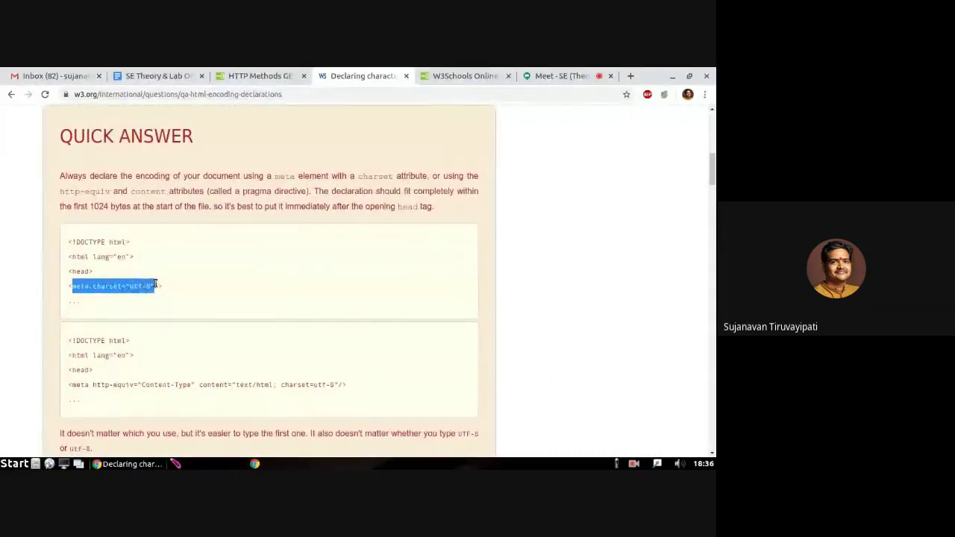
pyautogui.click(150, 285)
pyautogui.moveTo(149, 287); pyautogui.dragTo(130, 289)
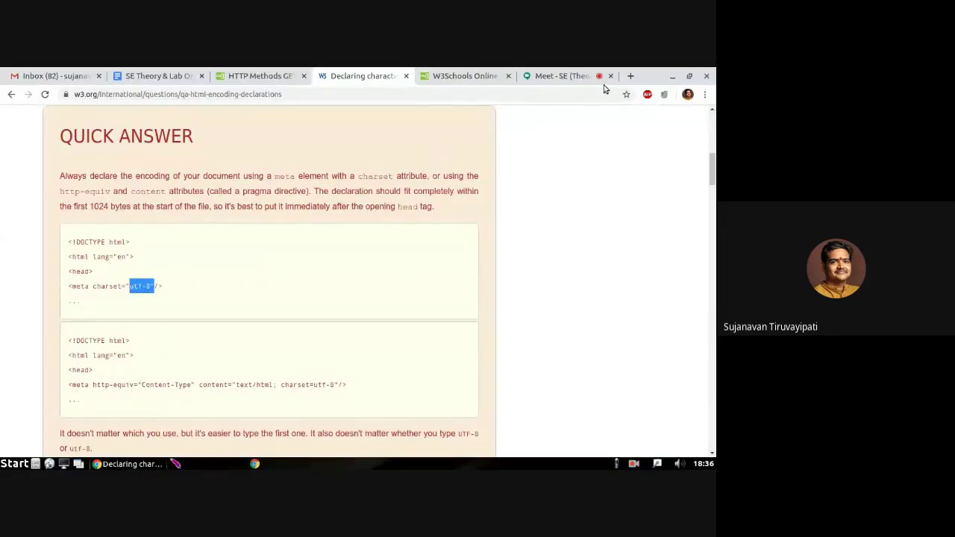
# Open a new browser tab and view the page source of the Google new tab page.
pyautogui.click(630, 76)
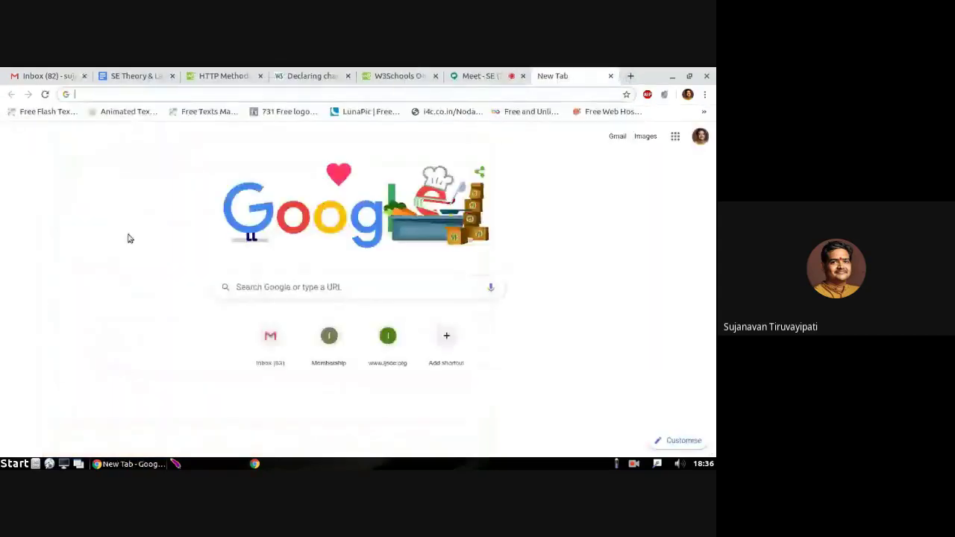
pyautogui.rightClick(125, 237)
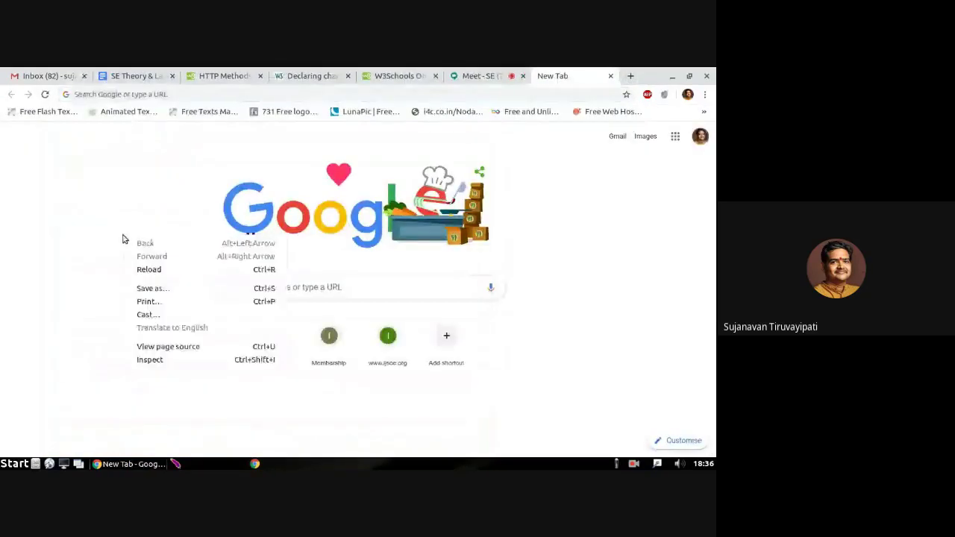
pyautogui.click(160, 347)
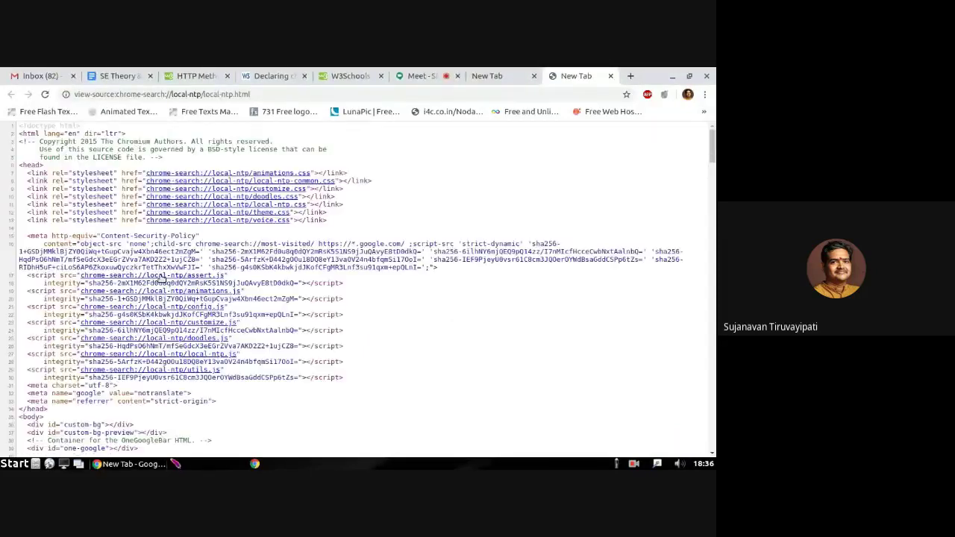
# Highlight the meta charset declaration and its utf-8 value in the page source.
pyautogui.scroll(-1, 159, 278)
pyautogui.scroll(-3, 84, 207)
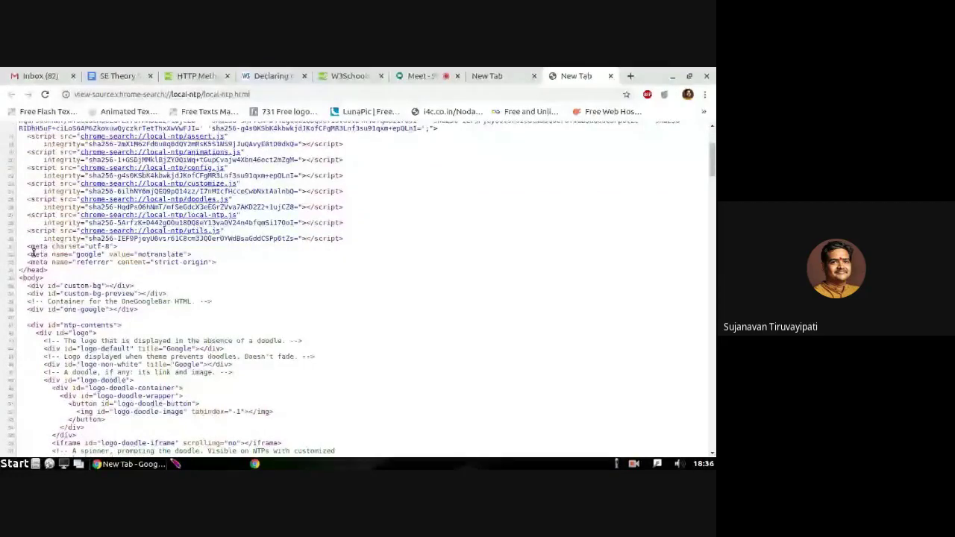
pyautogui.moveTo(27, 246); pyautogui.dragTo(117, 246)
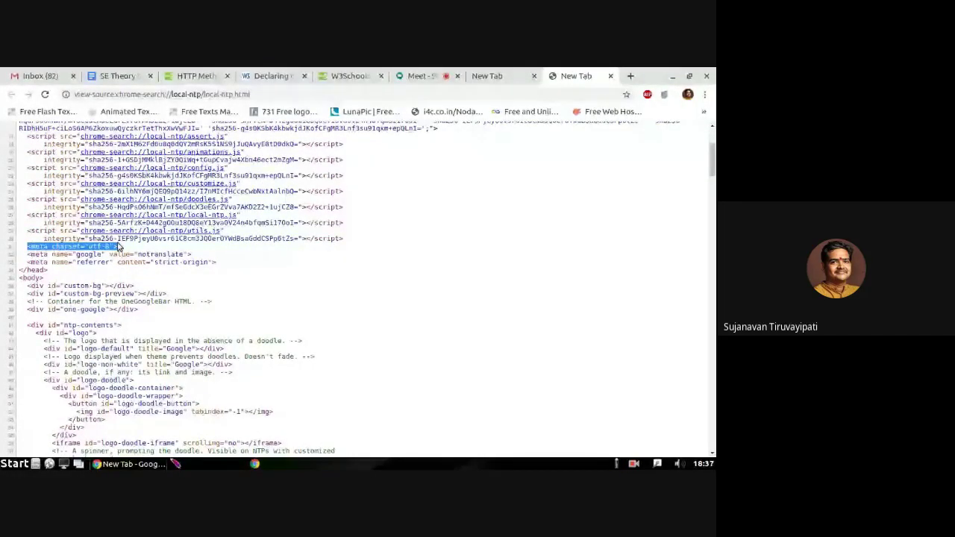
pyautogui.moveTo(113, 247); pyautogui.dragTo(91, 250)
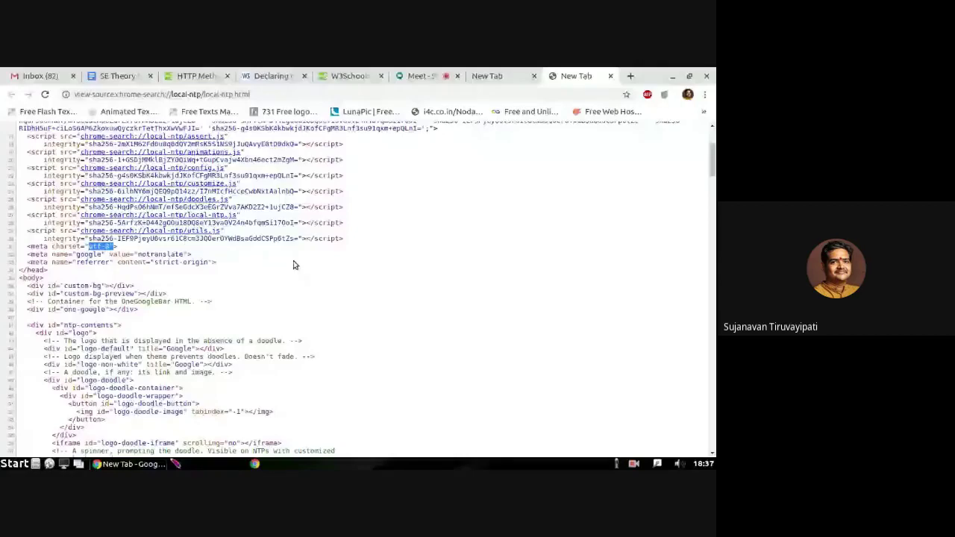
pyautogui.click(90, 247)
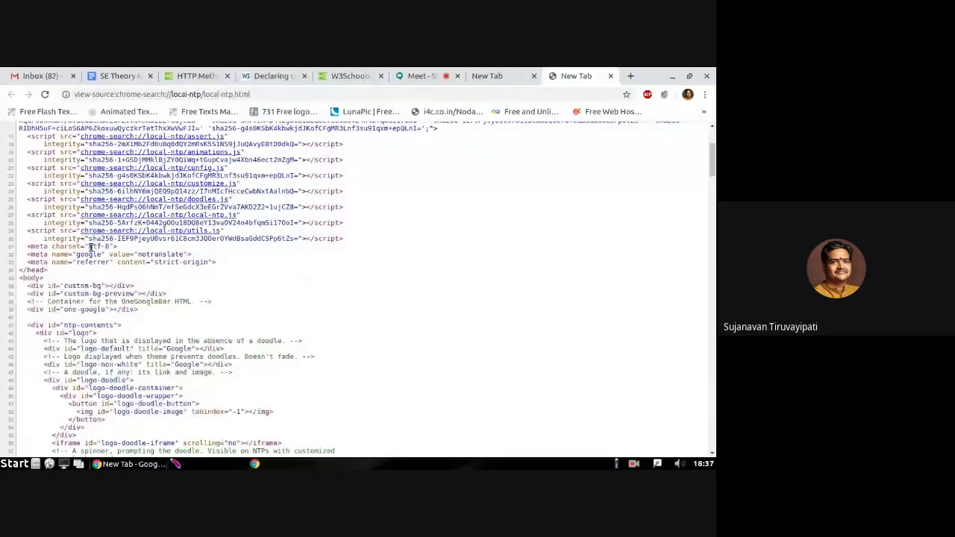
pyautogui.doubleClick(92, 247)
pyautogui.moveTo(94, 247); pyautogui.dragTo(110, 247)
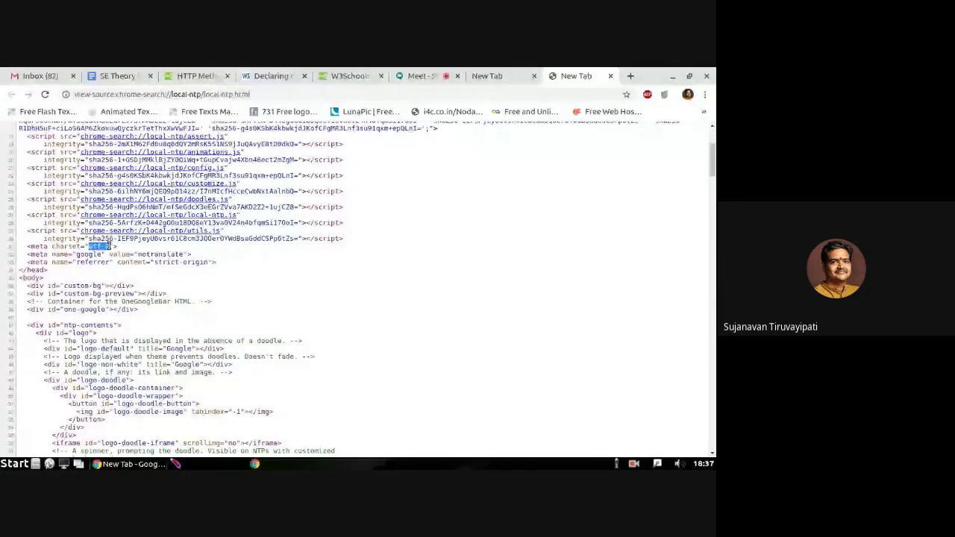
# Close the page source and new tab pages, and go to the HTTP Request's Path in JMeter.
pyautogui.click(534, 76)
pyautogui.click(533, 75)
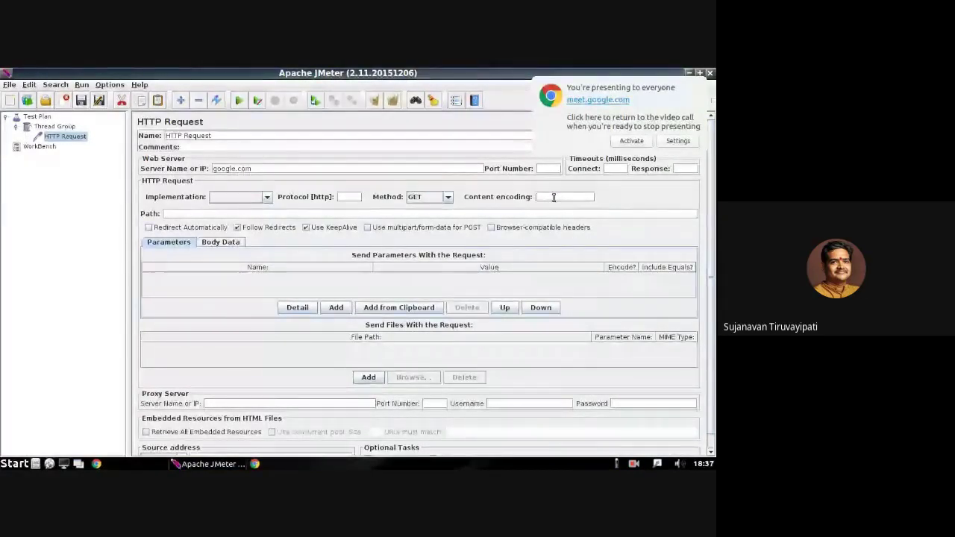
pyautogui.click(405, 212)
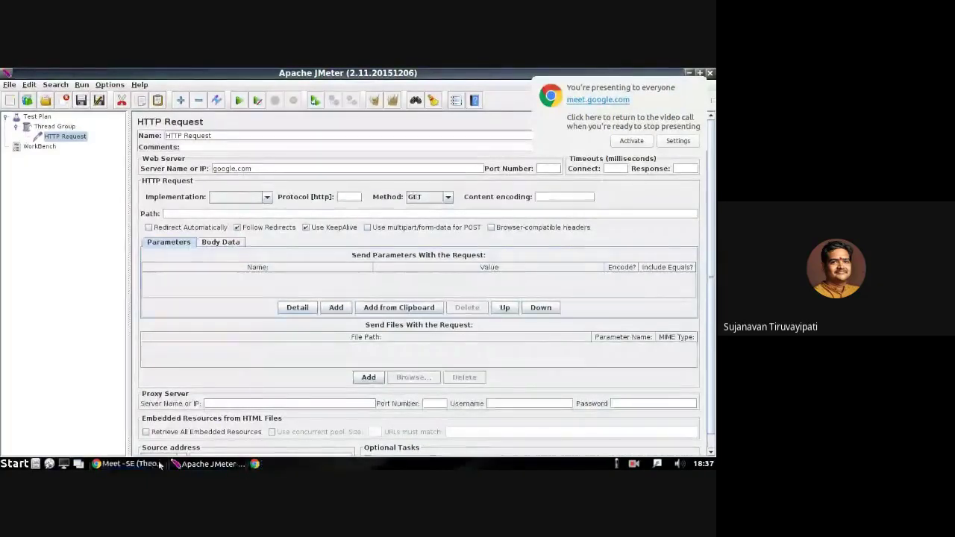
# Highlight the w3schools.com address in Chrome and open the site's Learn HTML tutorial.
pyautogui.click(149, 464)
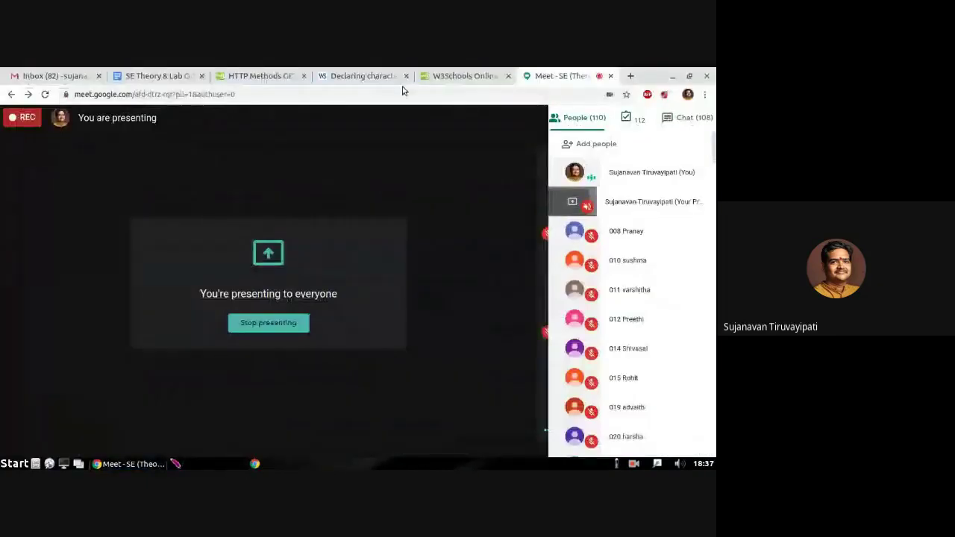
pyautogui.click(452, 76)
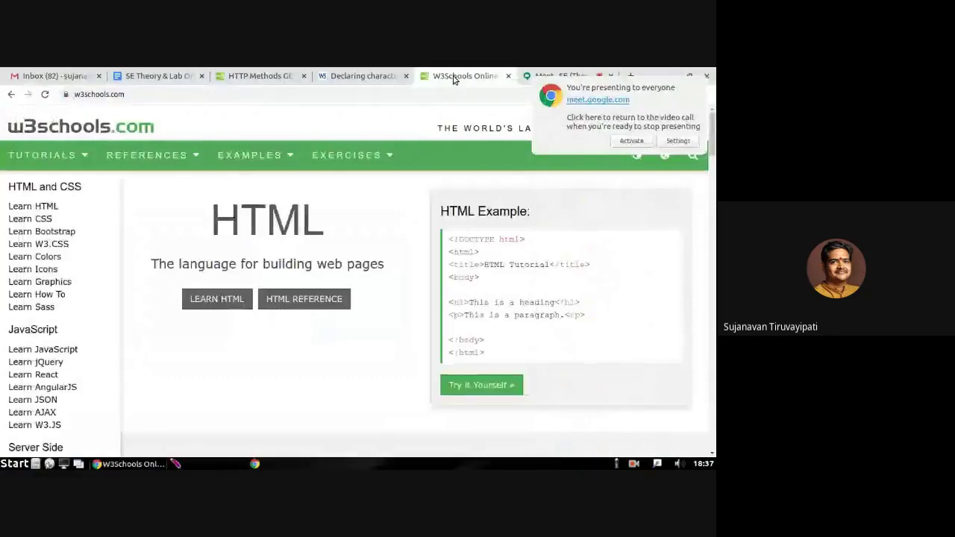
pyautogui.moveTo(130, 95); pyautogui.dragTo(75, 97)
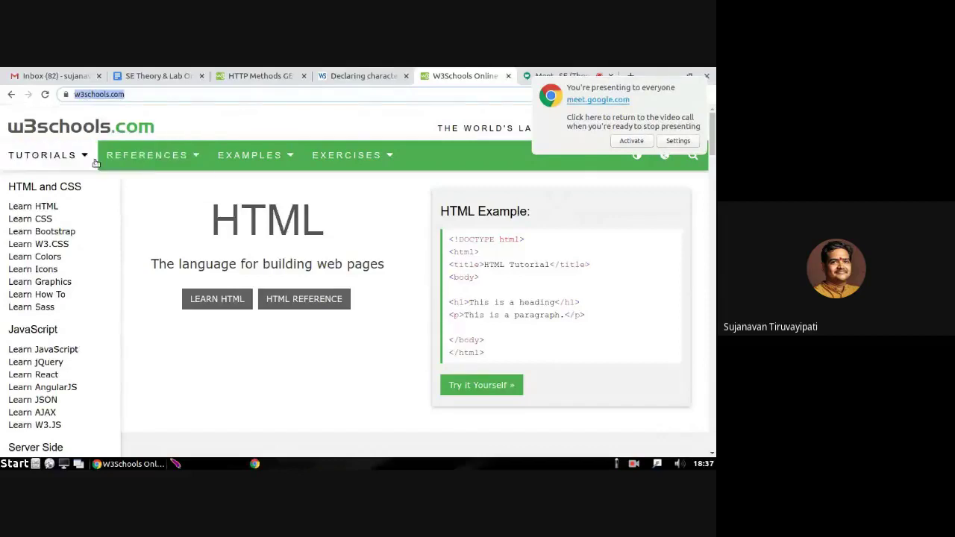
pyautogui.click(57, 208)
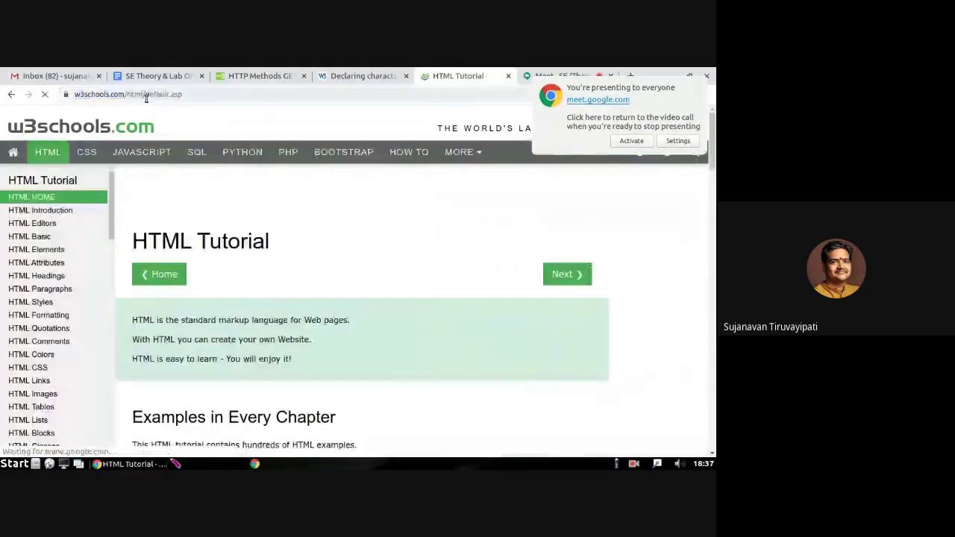
# Show the tutorial's full address and highlight its /html/default.asp part.
pyautogui.click(142, 95)
pyautogui.click(168, 95)
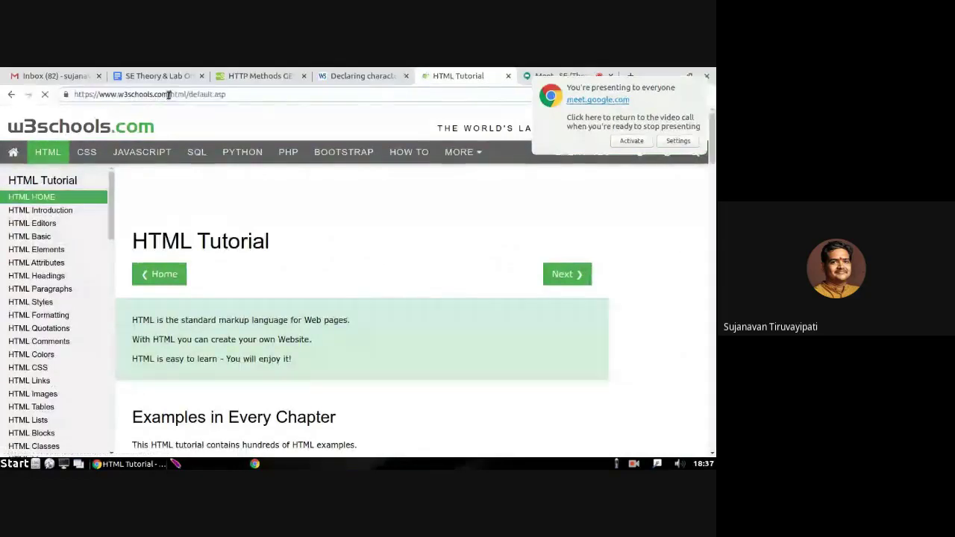
pyautogui.moveTo(168, 95); pyautogui.dragTo(237, 94)
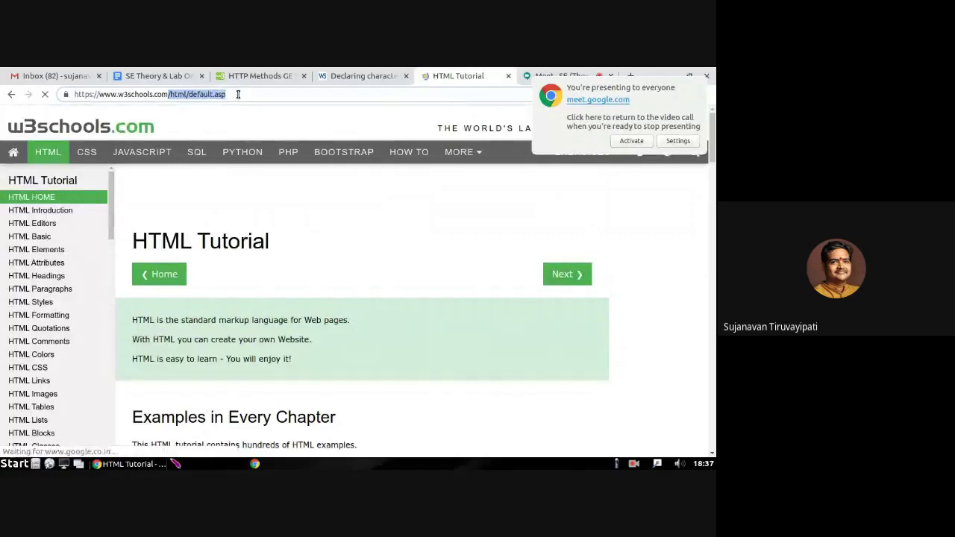
# Try /html/default.asp as the HTTP Request's path in JMeter, with google.com as the server name.
pyautogui.click(222, 464)
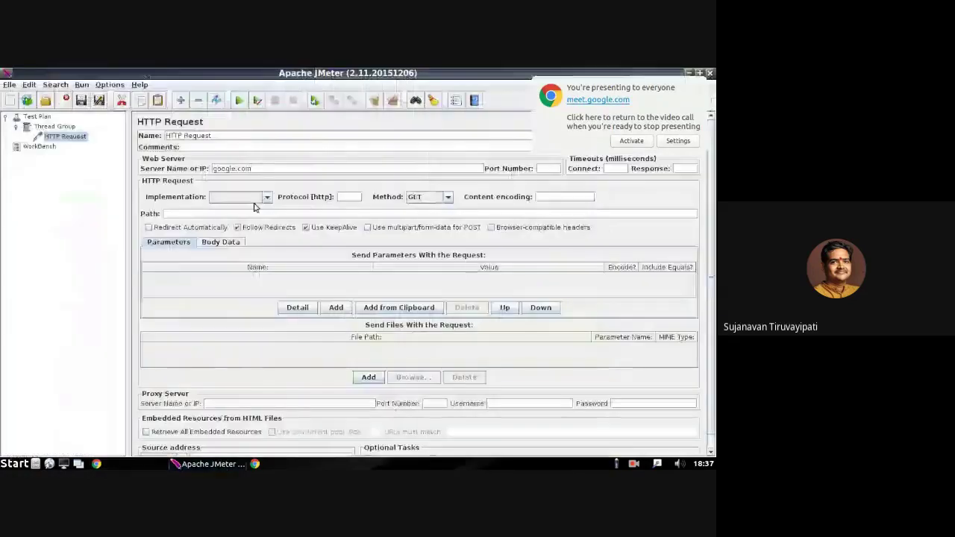
pyautogui.moveTo(254, 169); pyautogui.dragTo(211, 169)
pyautogui.write('/html/default.asp')
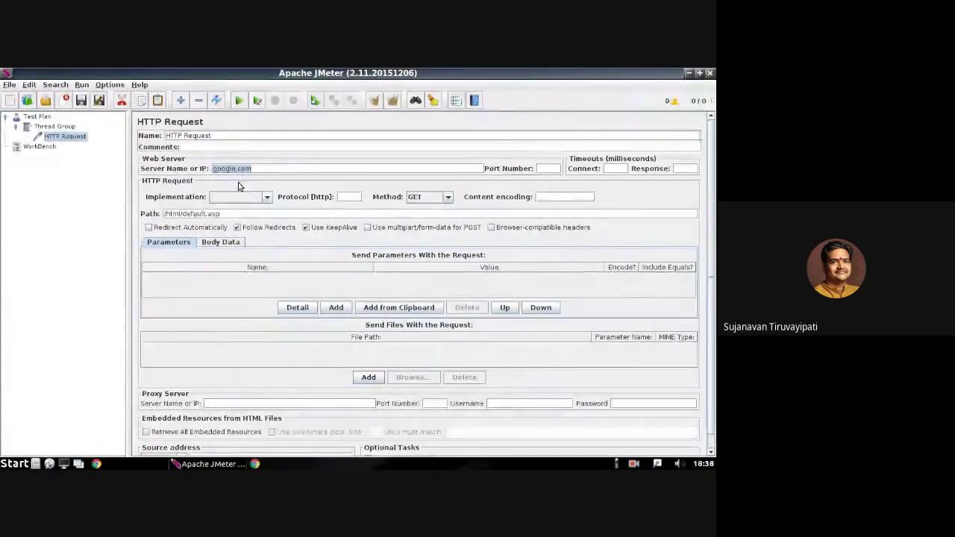
# Point out the google.com server name and the /html/default.asp path, and clear the path.
pyautogui.click(258, 171)
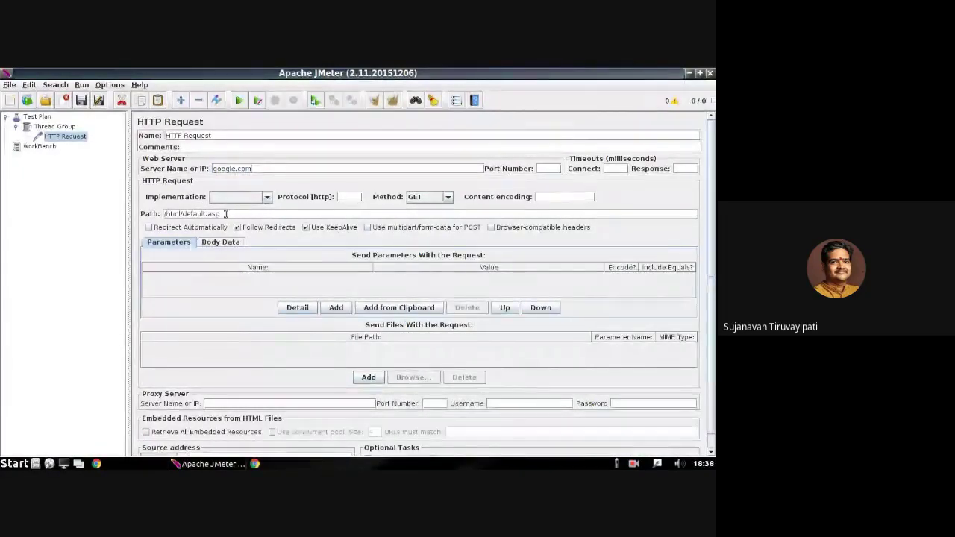
pyautogui.moveTo(221, 214); pyautogui.dragTo(165, 214)
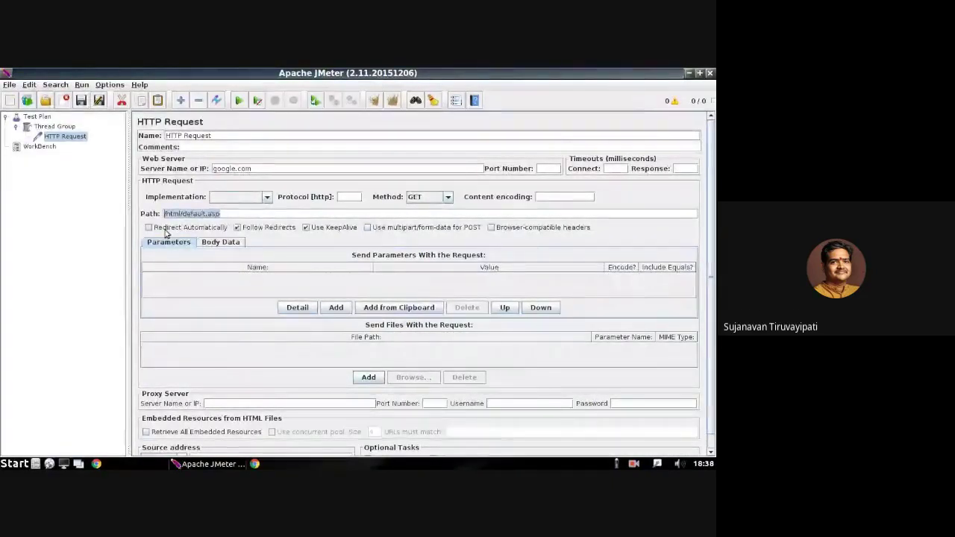
pyautogui.click(226, 214)
pyautogui.doubleClick(256, 168)
pyautogui.moveTo(225, 214); pyautogui.dragTo(163, 215)
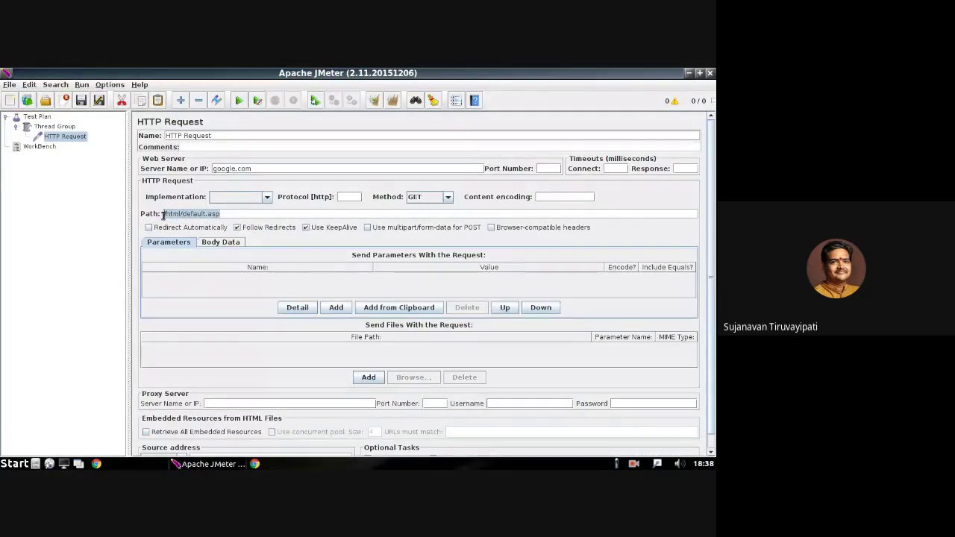
pyautogui.press('Delete')
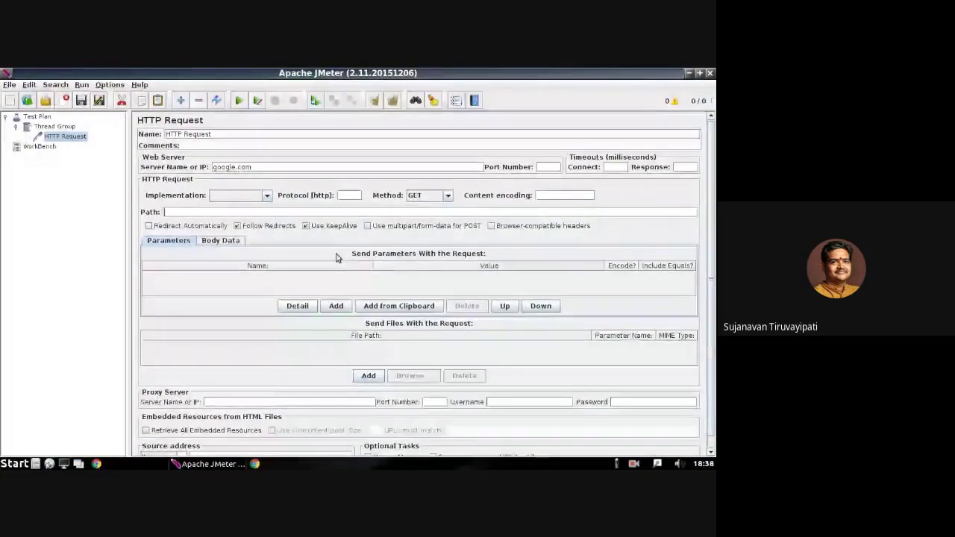
pyautogui.scroll(-1, 352, 258)
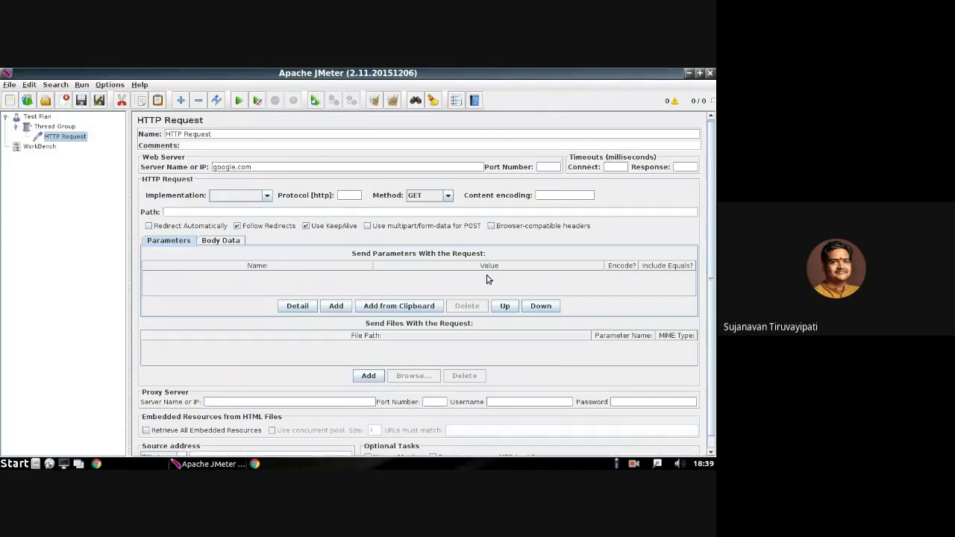
# Switch to the HTML Tutorial page in Chrome and search W3Schools for php.
pyautogui.click(153, 464)
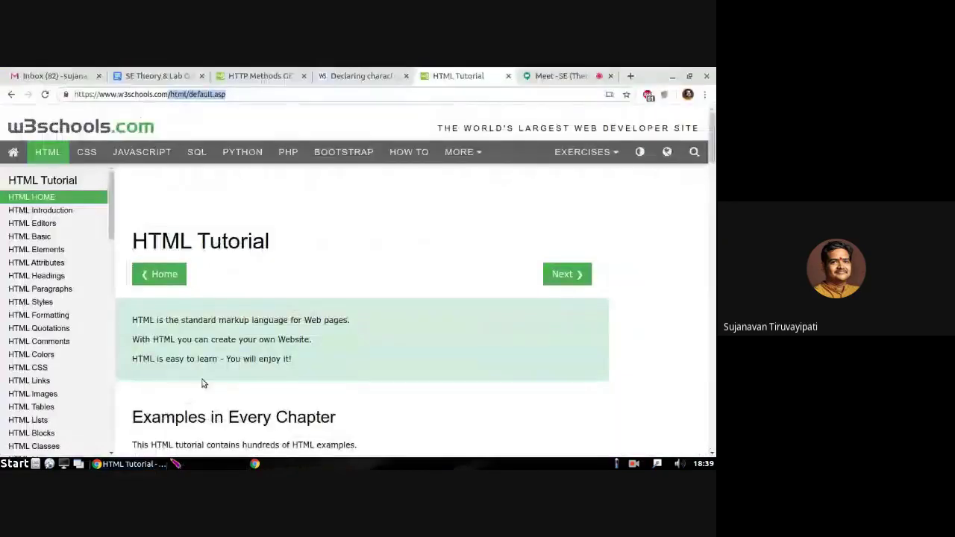
pyautogui.click(694, 153)
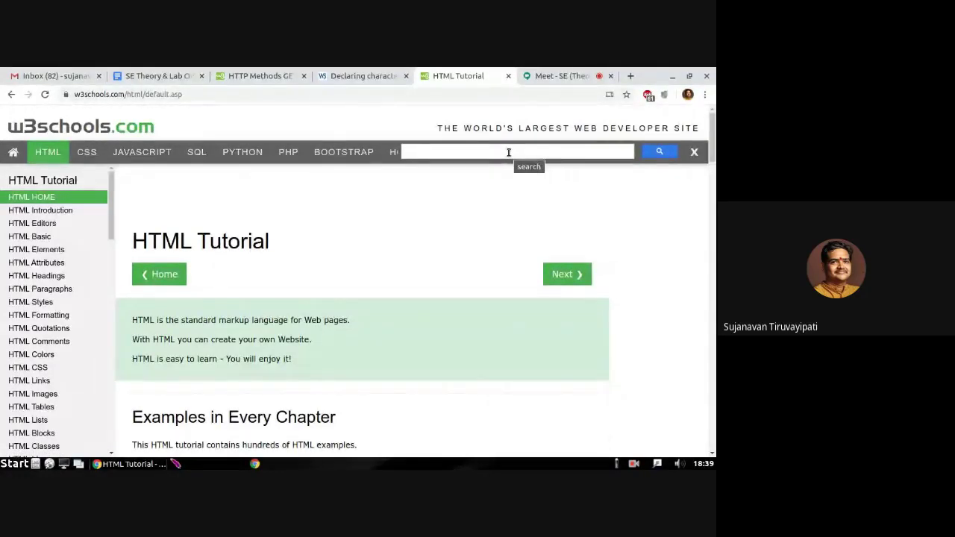
pyautogui.write('h')
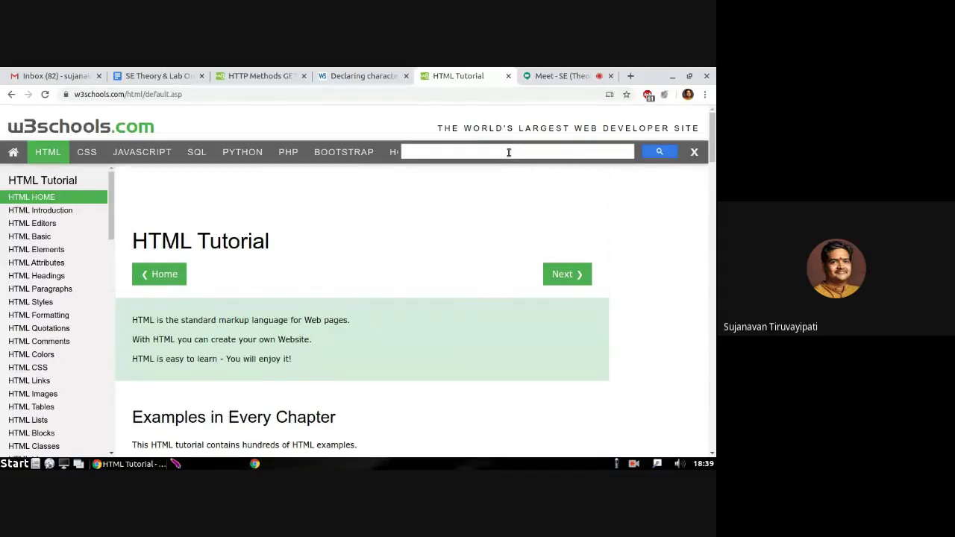
pyautogui.write('php')
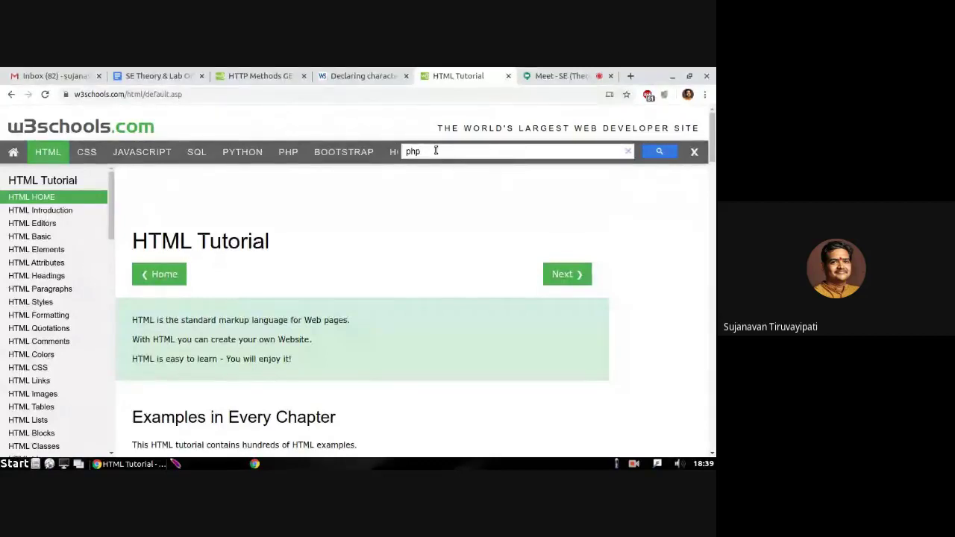
pyautogui.click(658, 152)
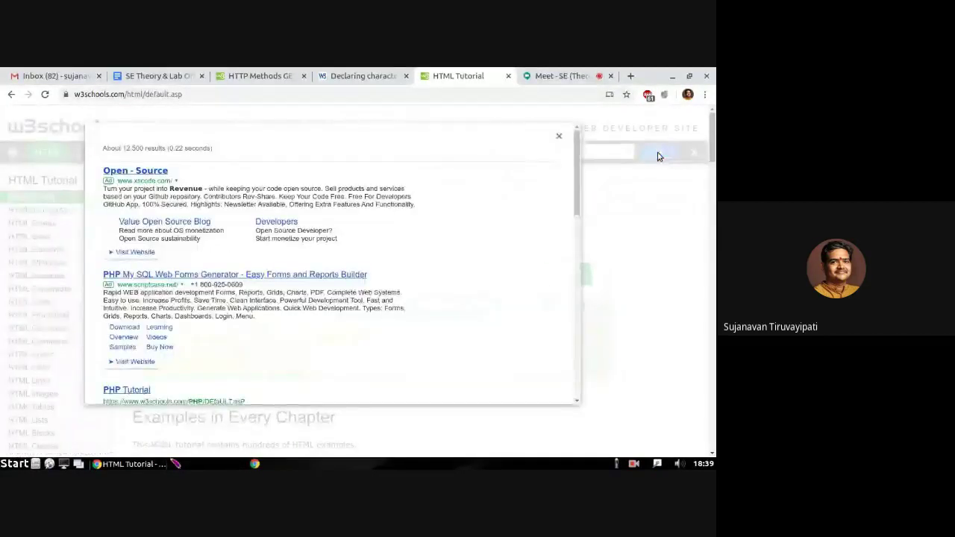
# Look through the php search results and close them.
pyautogui.scroll(-1, 243, 193)
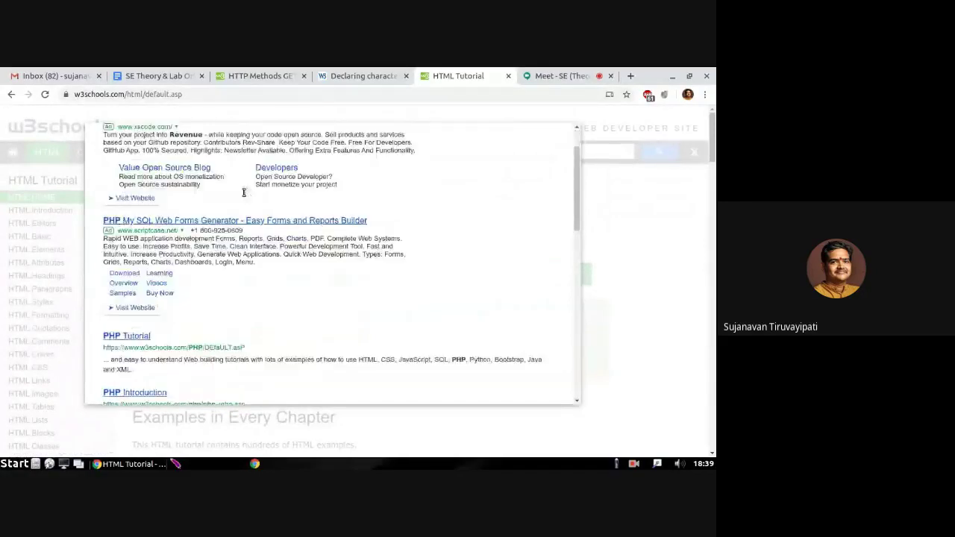
pyautogui.scroll(-4, 243, 192)
pyautogui.scroll(6, 244, 192)
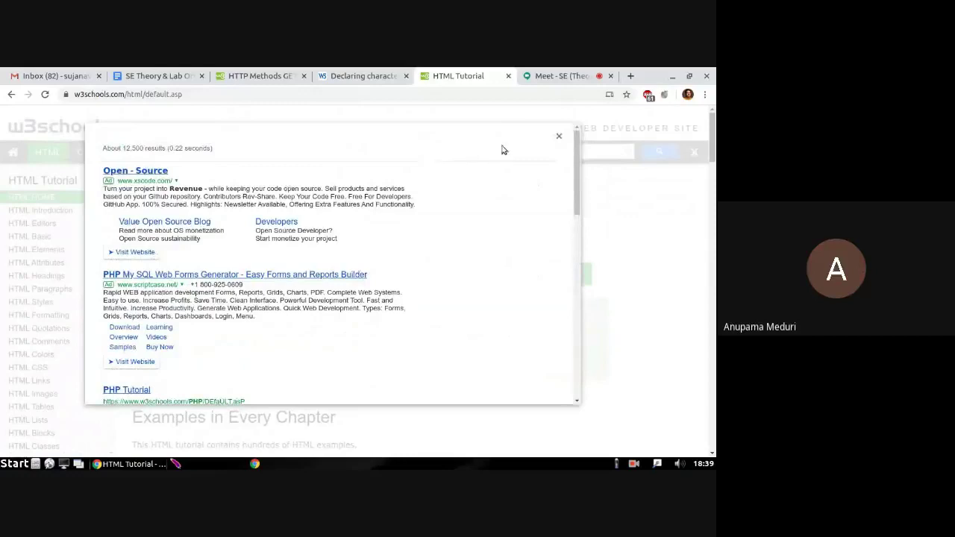
pyautogui.click(558, 138)
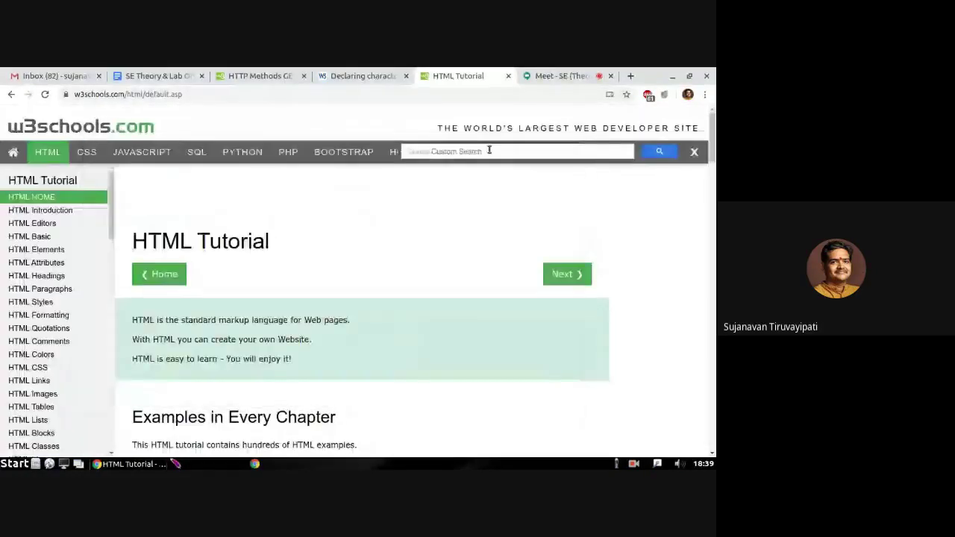
# Inspect the HTML of the W3Schools search box and highlight its name attribute's value, search.
pyautogui.rightClick(437, 157)
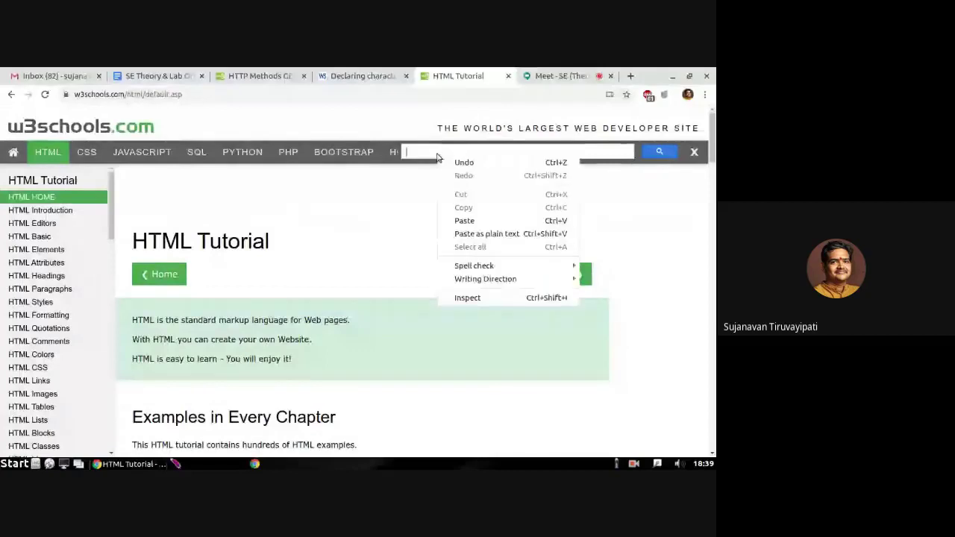
pyautogui.click(468, 299)
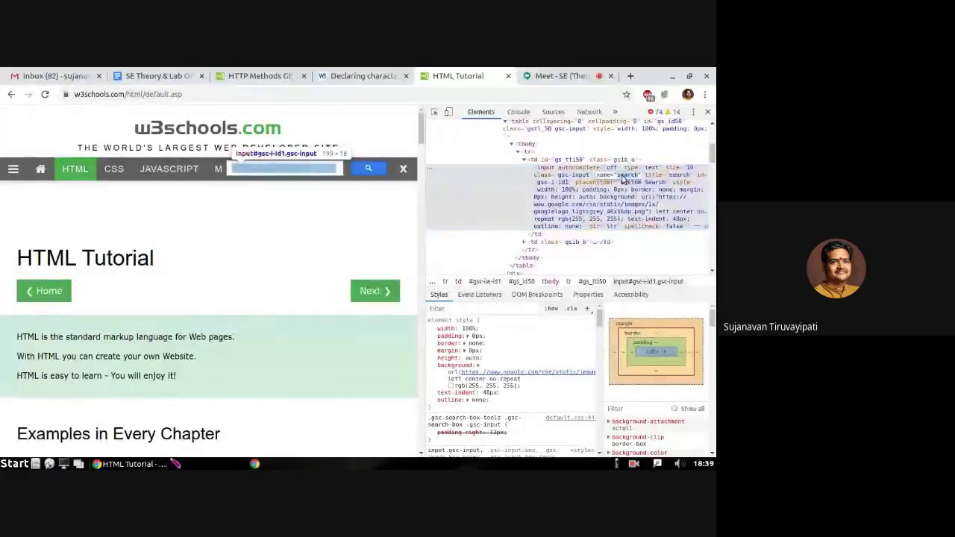
pyautogui.doubleClick(630, 175)
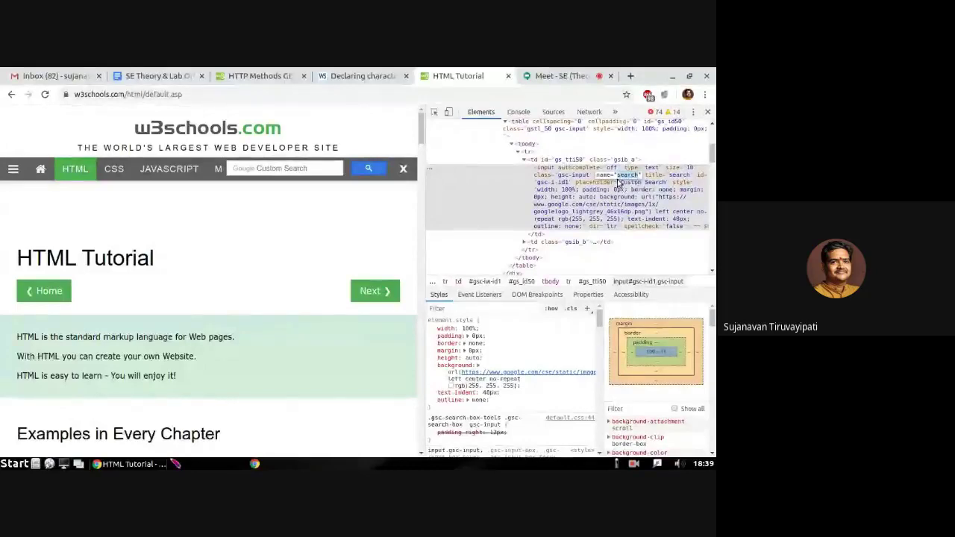
# Enter php in the W3Schools search box with its inspected code alongside.
pyautogui.click(303, 170)
pyautogui.write('php')
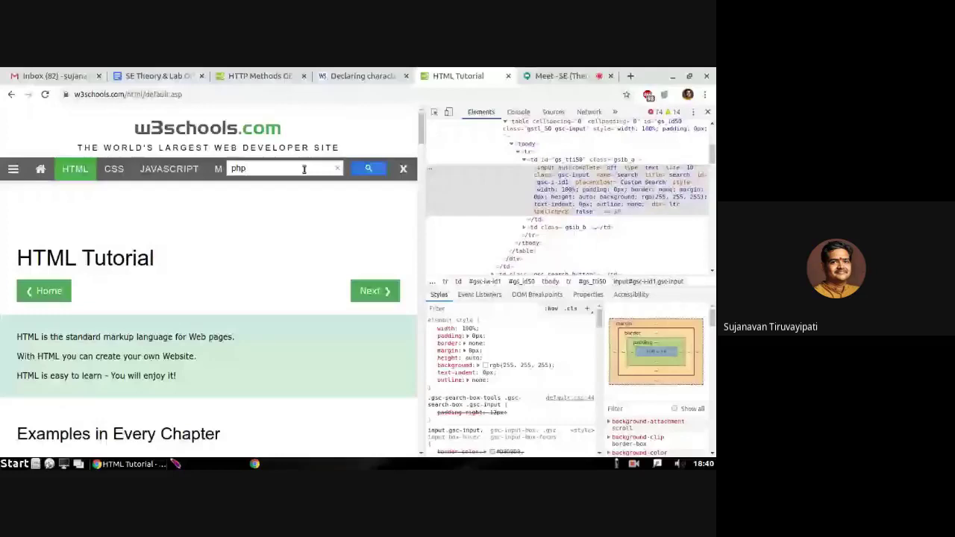
# Highlight the name attribute in the inspected search box code and the php text entered in the box.
pyautogui.doubleClick(629, 176)
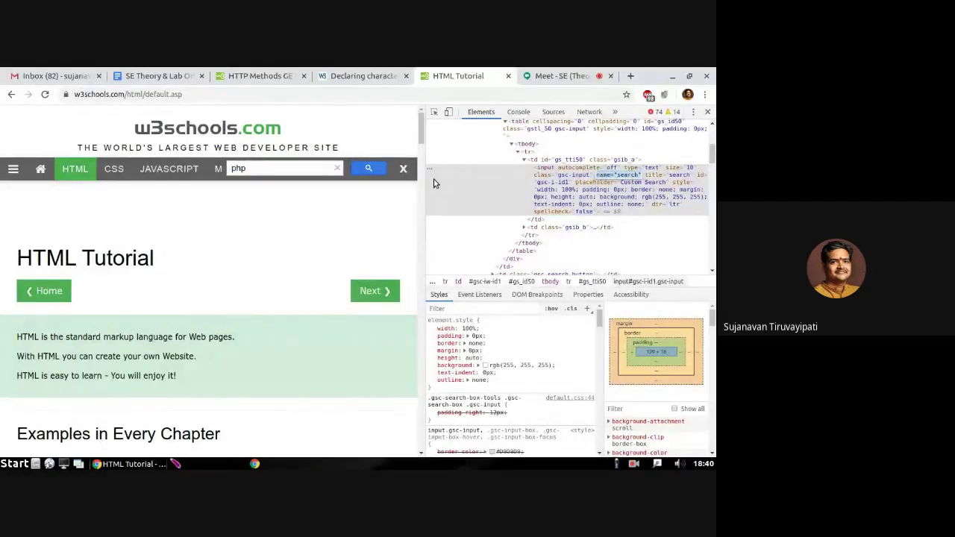
pyautogui.doubleClick(264, 168)
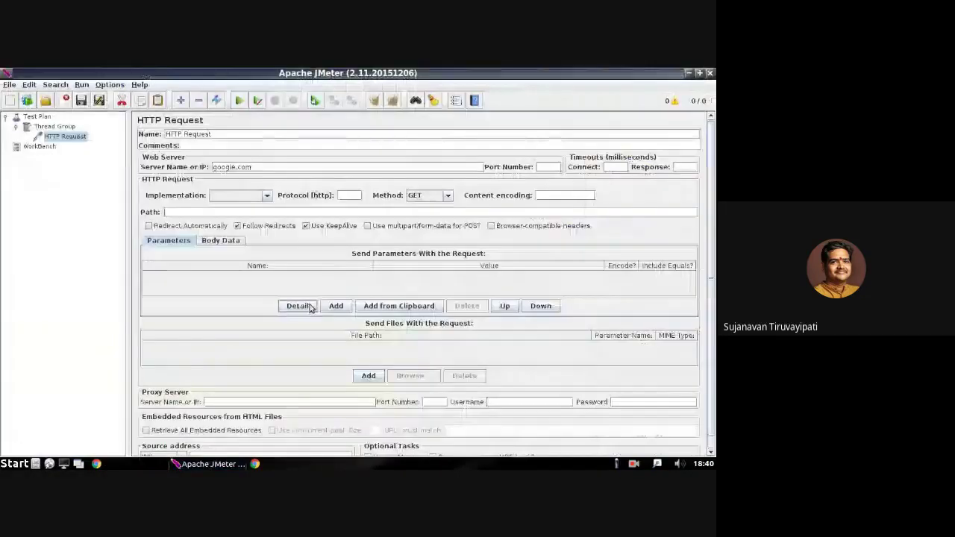
# Switch to Apache JMeter and add a parameter named search with the value php to the google.com HTTP Request.
pyautogui.moveTo(252, 167); pyautogui.dragTo(211, 169)
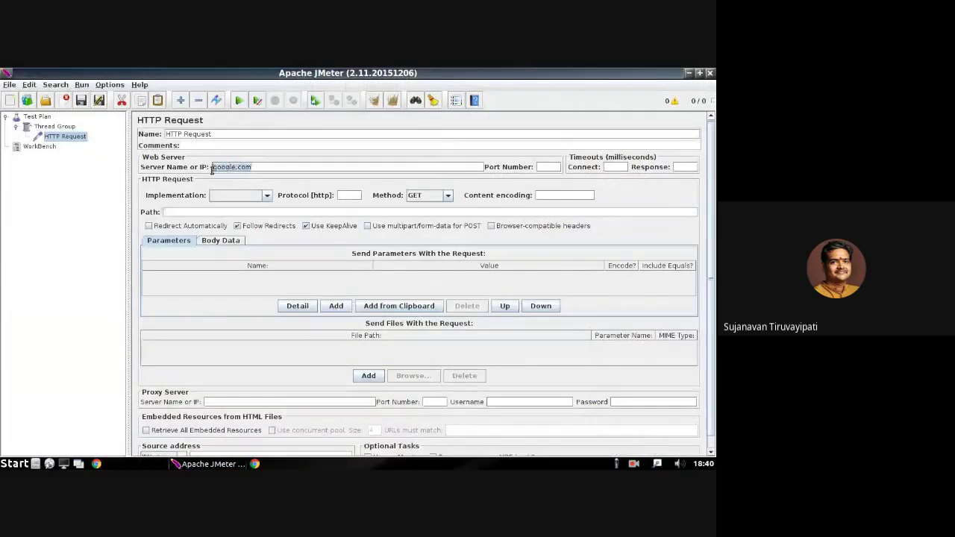
pyautogui.click(336, 306)
pyautogui.doubleClick(297, 275)
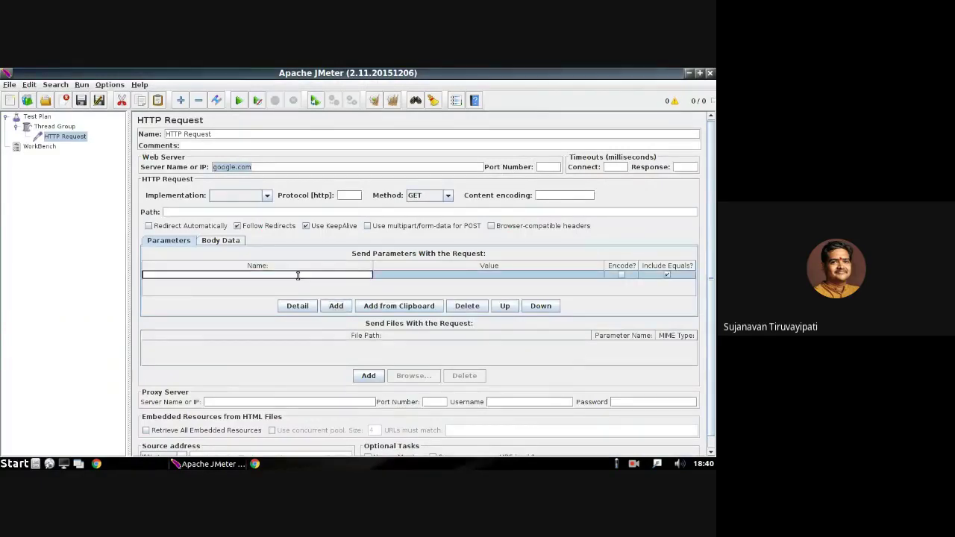
pyautogui.write('search')
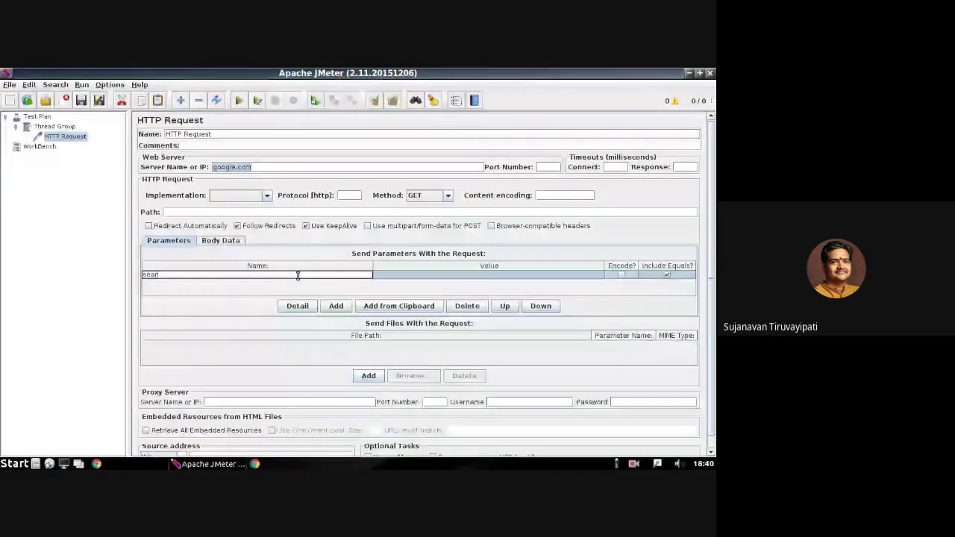
pyautogui.doubleClick(467, 275)
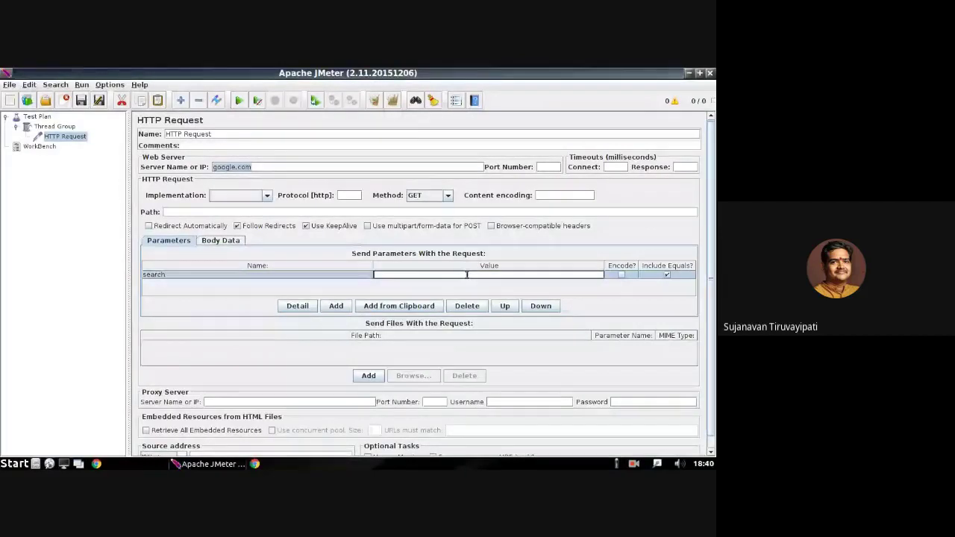
pyautogui.write('php')
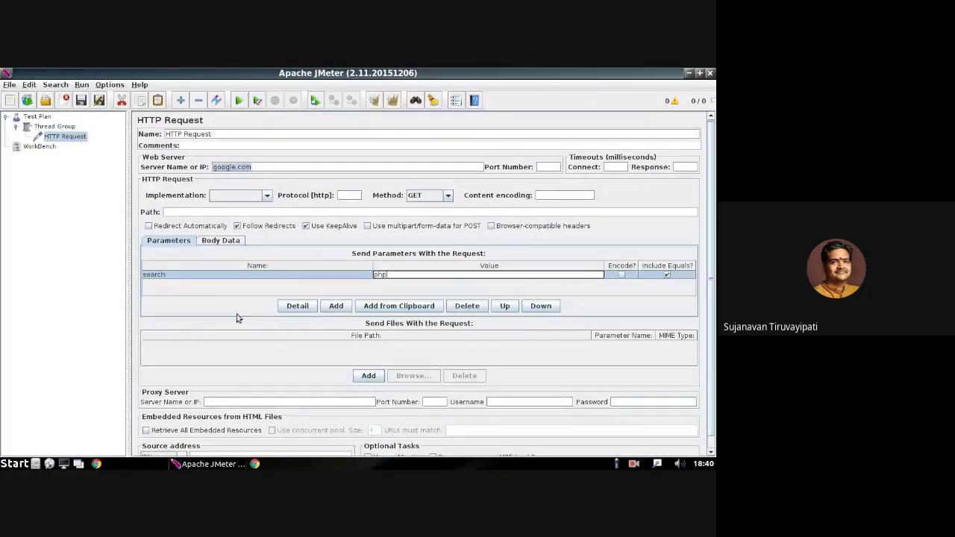
# Highlight the server name google.com and delete the search parameter from the HTTP Request.
pyautogui.click(281, 167)
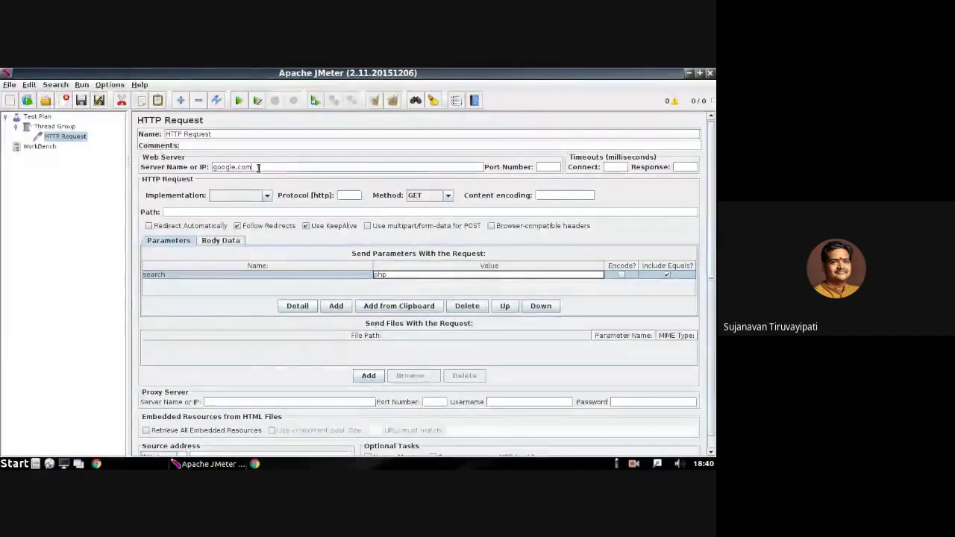
pyautogui.moveTo(245, 167); pyautogui.dragTo(211, 169)
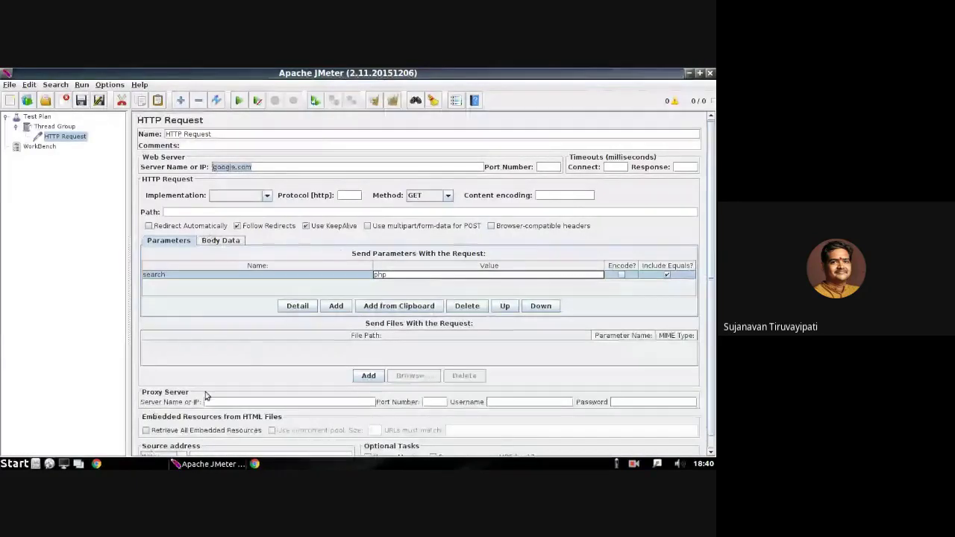
pyautogui.click(343, 276)
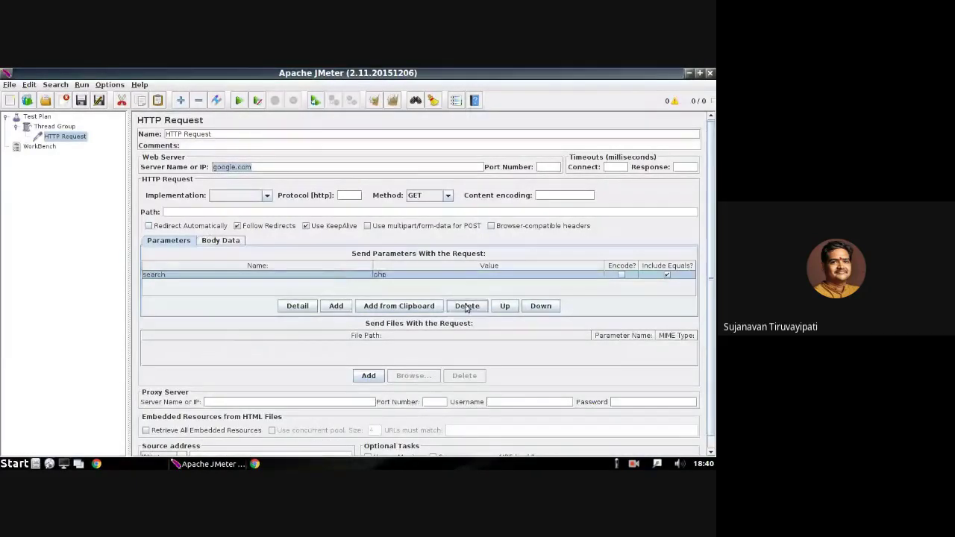
pyautogui.click(466, 307)
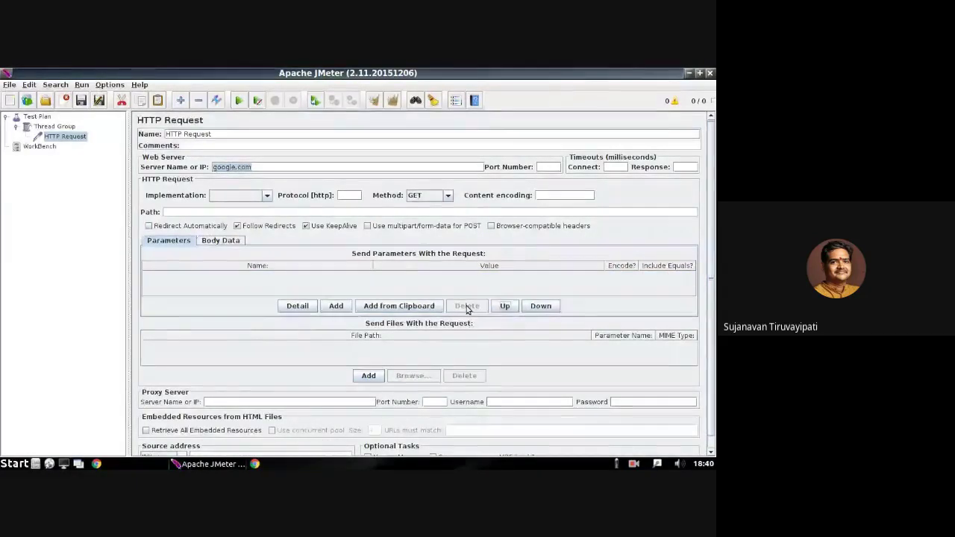
pyautogui.scroll(-1, 470, 328)
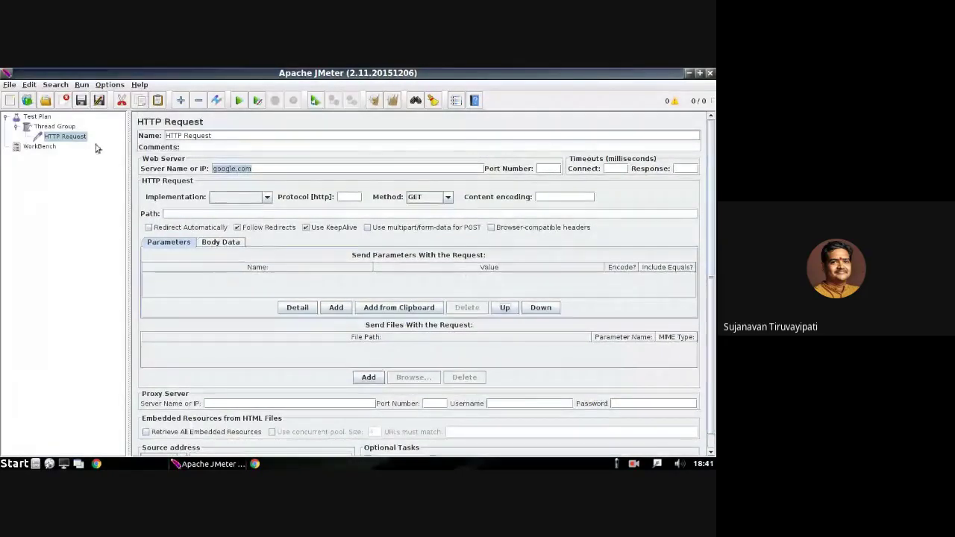
# Look over the Test Plan and Thread Group settings, and add an Aggregate Graph listener to the HTTP Request.
pyautogui.click(67, 137)
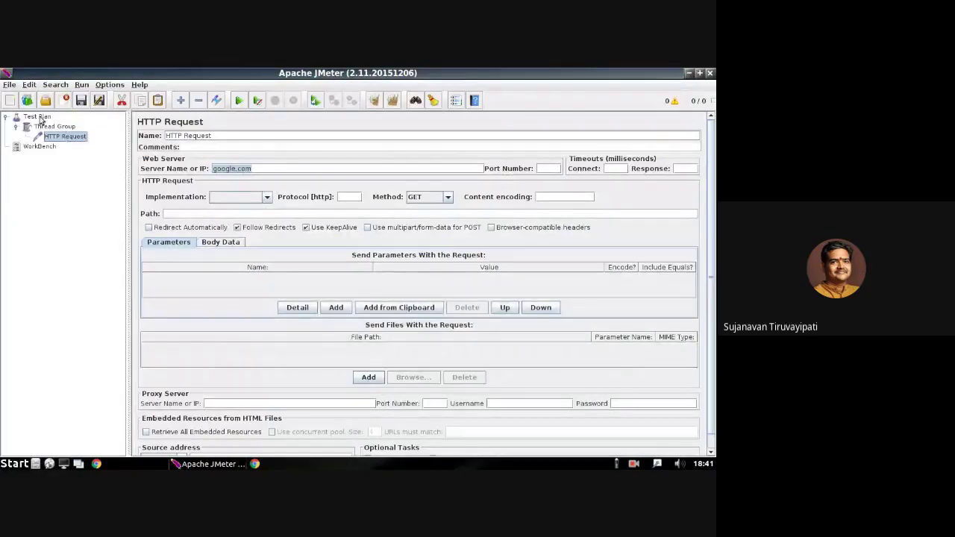
pyautogui.click(38, 117)
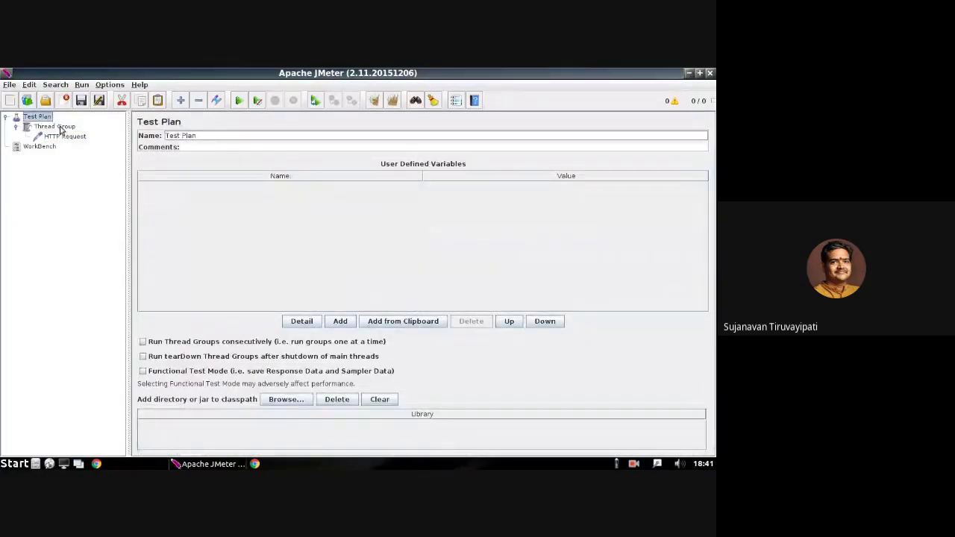
pyautogui.click(60, 128)
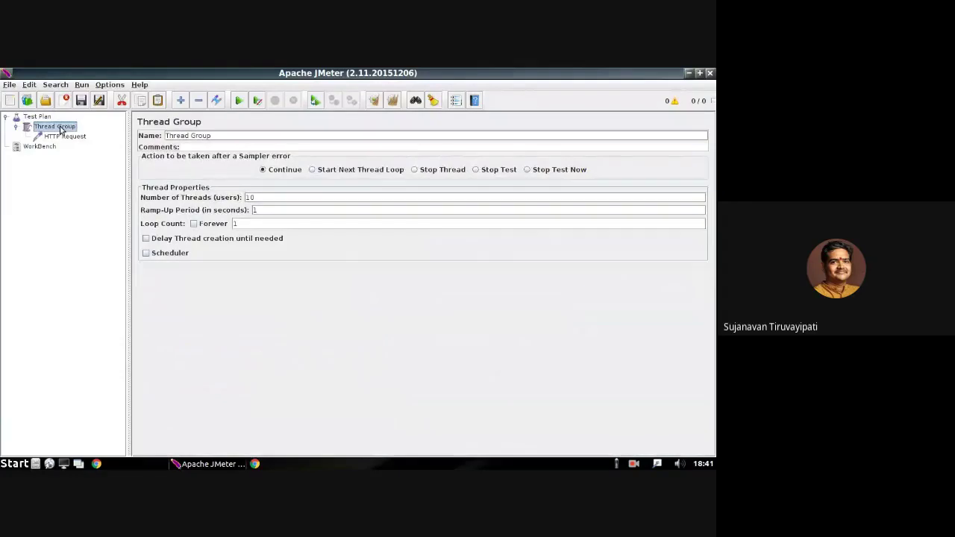
pyautogui.click(67, 136)
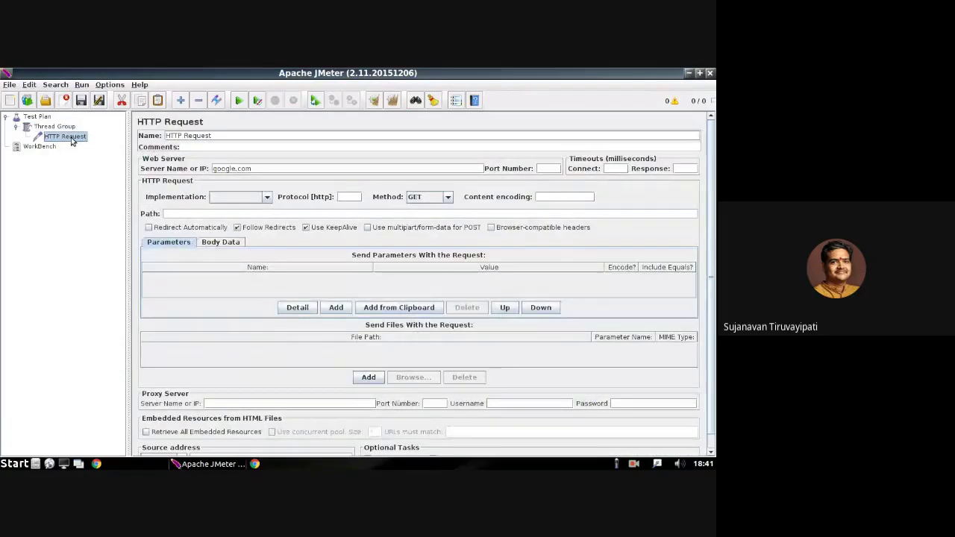
pyautogui.rightClick(72, 142)
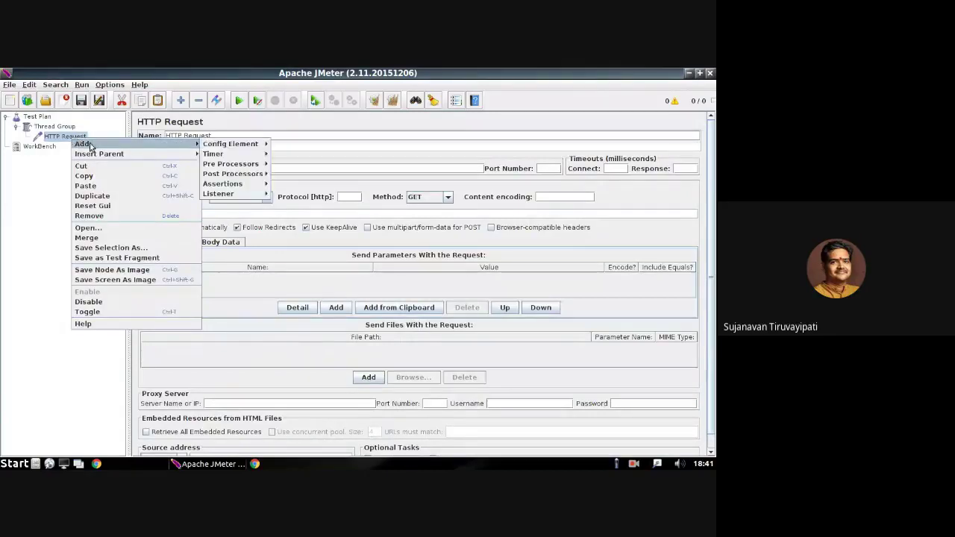
pyautogui.moveTo(190, 143)
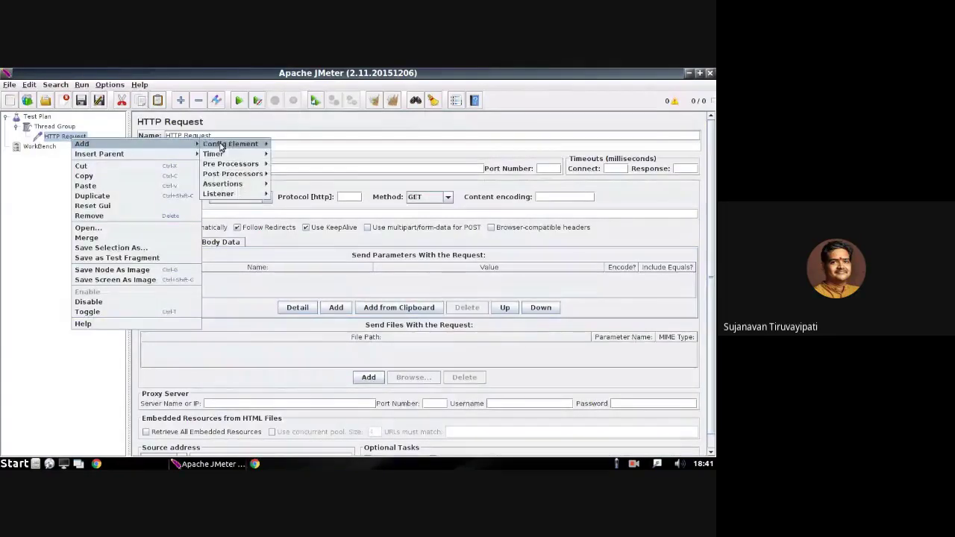
pyautogui.moveTo(231, 193)
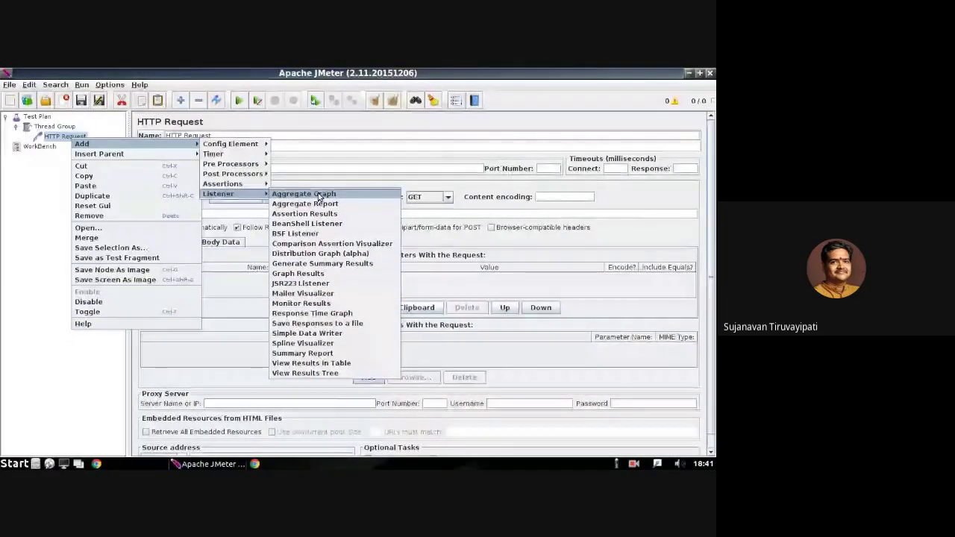
pyautogui.press('Escape')
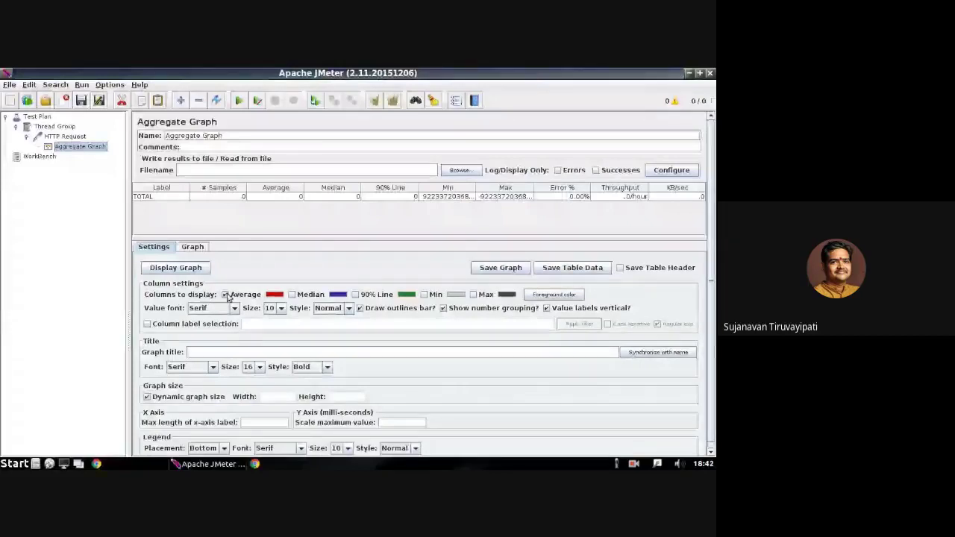
# Include Median, 90% Line, Min and Max in the Aggregate Graph's displayed columns and run the test plan without saving it.
pyautogui.click(293, 295)
pyautogui.click(355, 295)
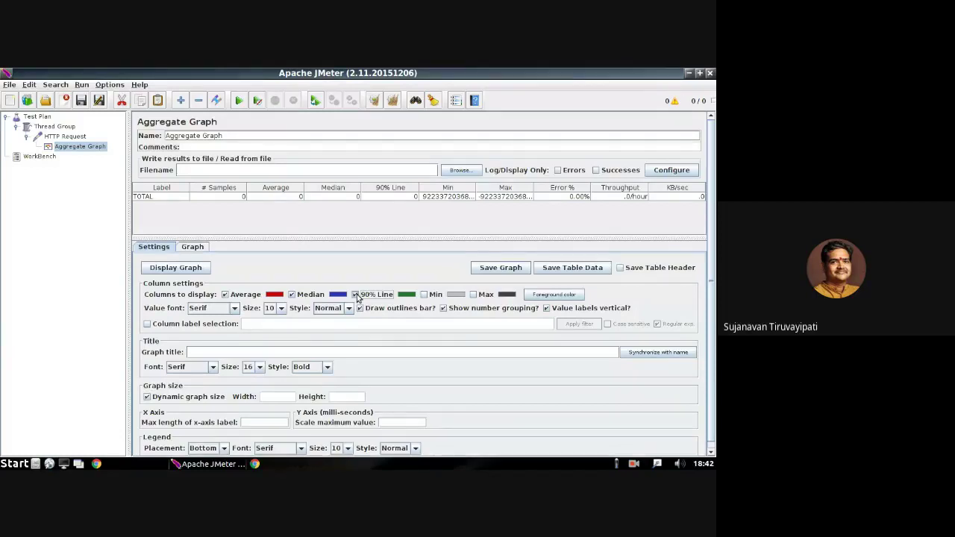
pyautogui.click(423, 295)
pyautogui.click(473, 294)
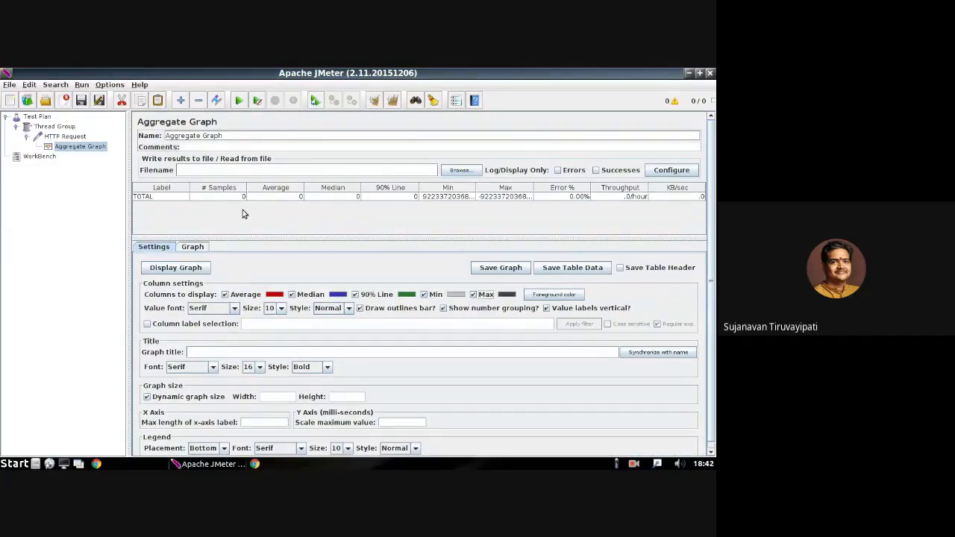
pyautogui.click(238, 102)
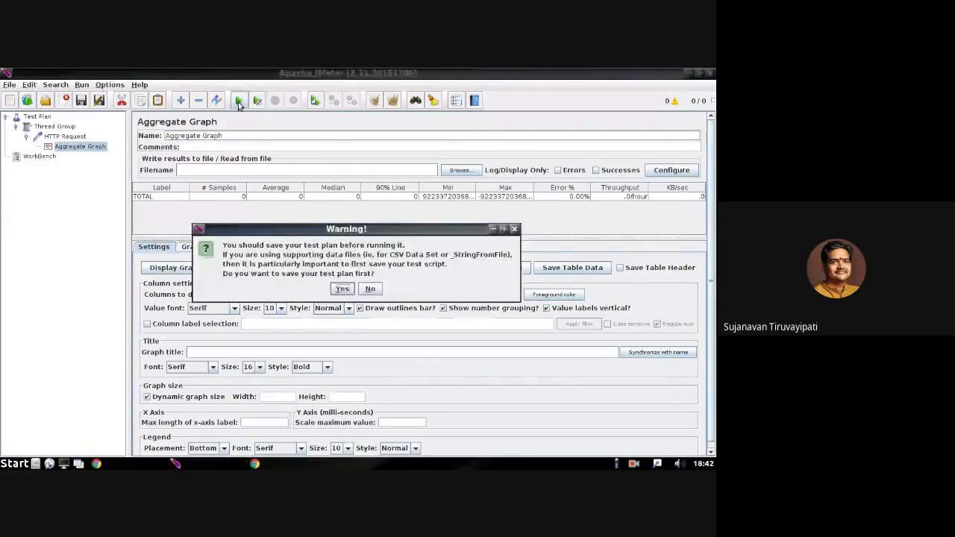
pyautogui.click(370, 289)
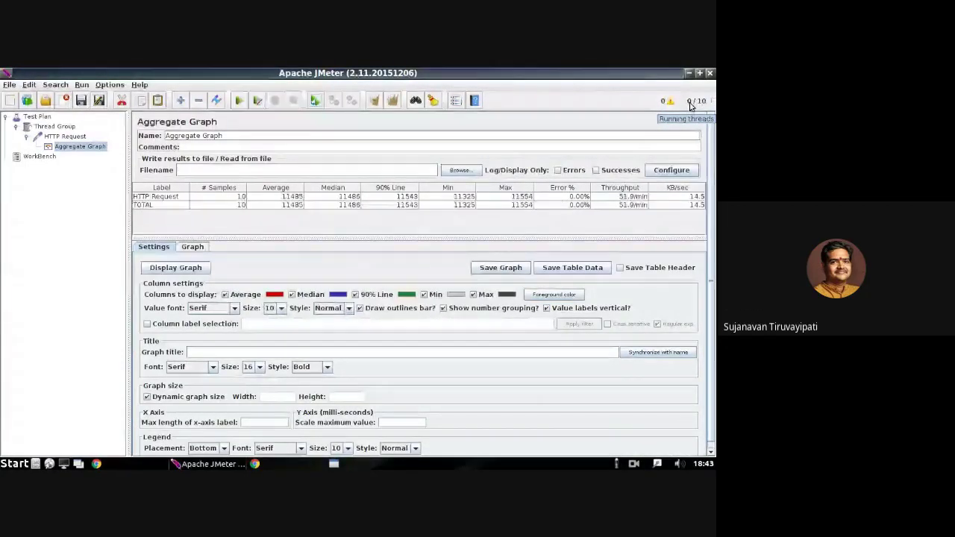
# Examine the HTTP Request row's results from sample count to KB/sec and display them as a graph.
pyautogui.click(238, 197)
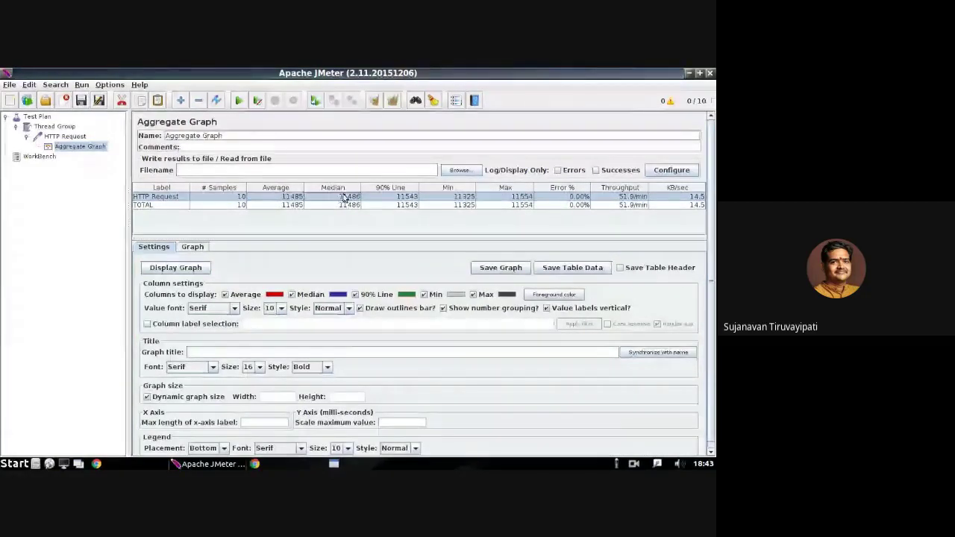
pyautogui.click(400, 199)
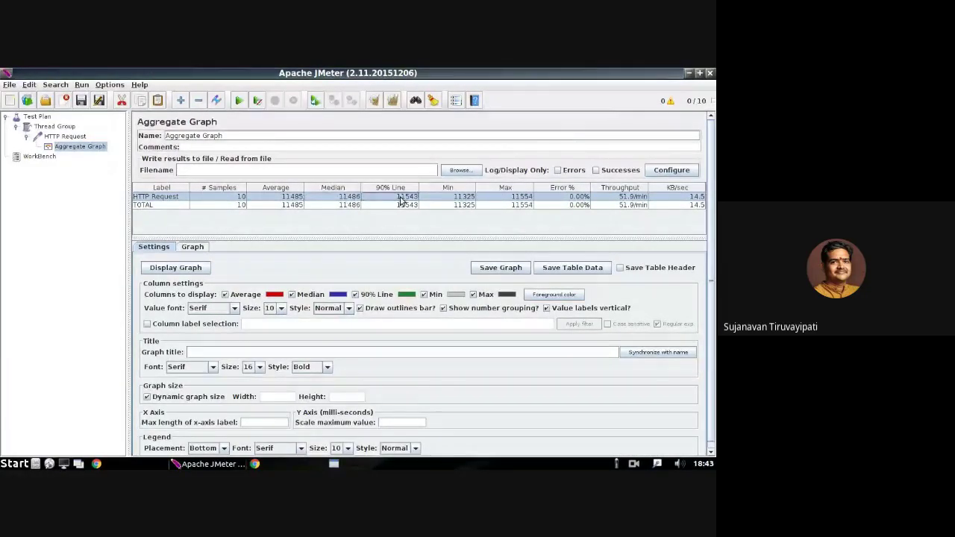
pyautogui.click(450, 199)
pyautogui.click(496, 198)
pyautogui.click(560, 199)
pyautogui.click(622, 199)
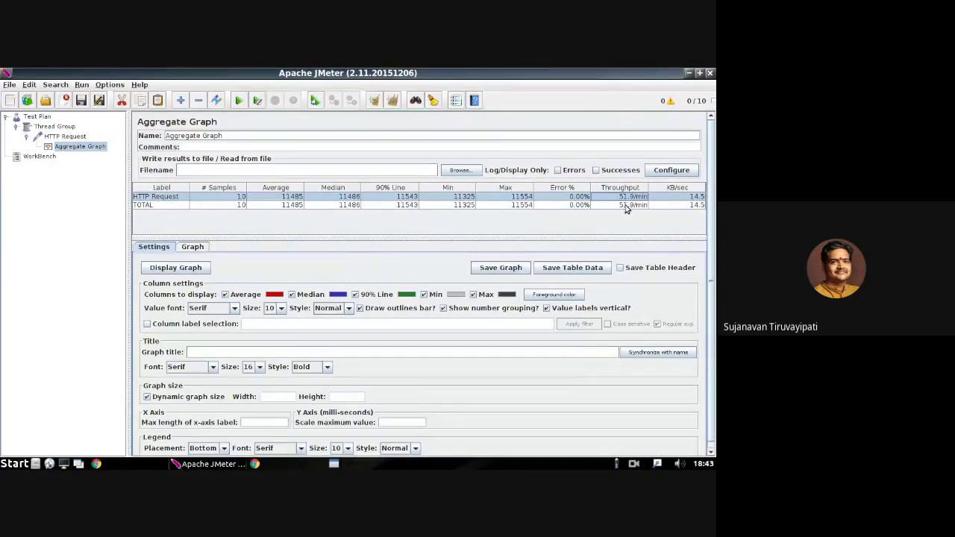
pyautogui.click(667, 200)
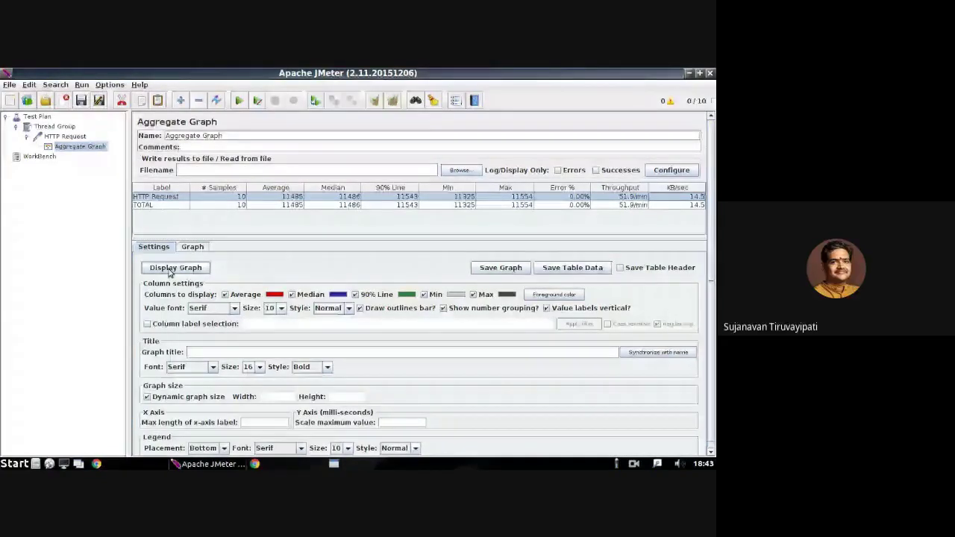
pyautogui.click(173, 268)
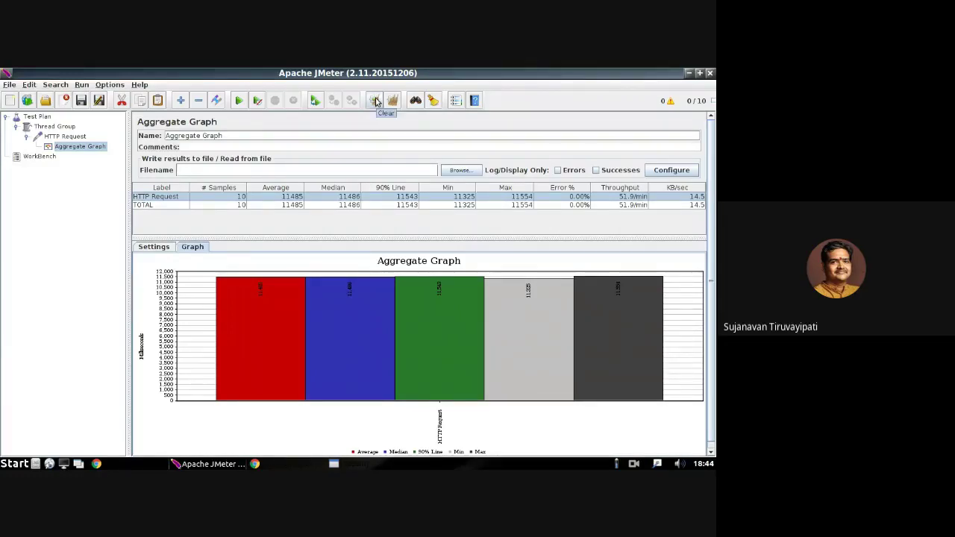
# Clear all test run results and add a View Results in Table listener to the HTTP Request.
pyautogui.click(375, 101)
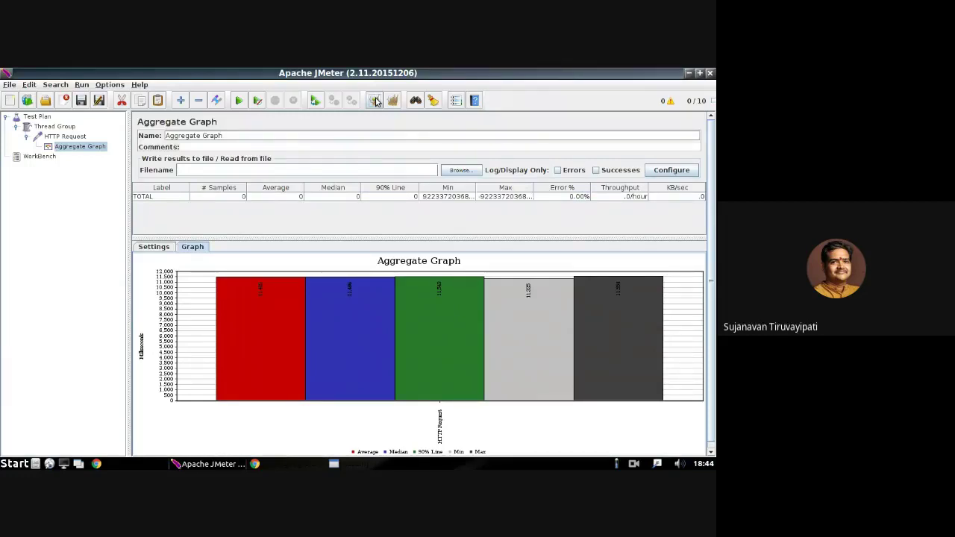
pyautogui.click(397, 105)
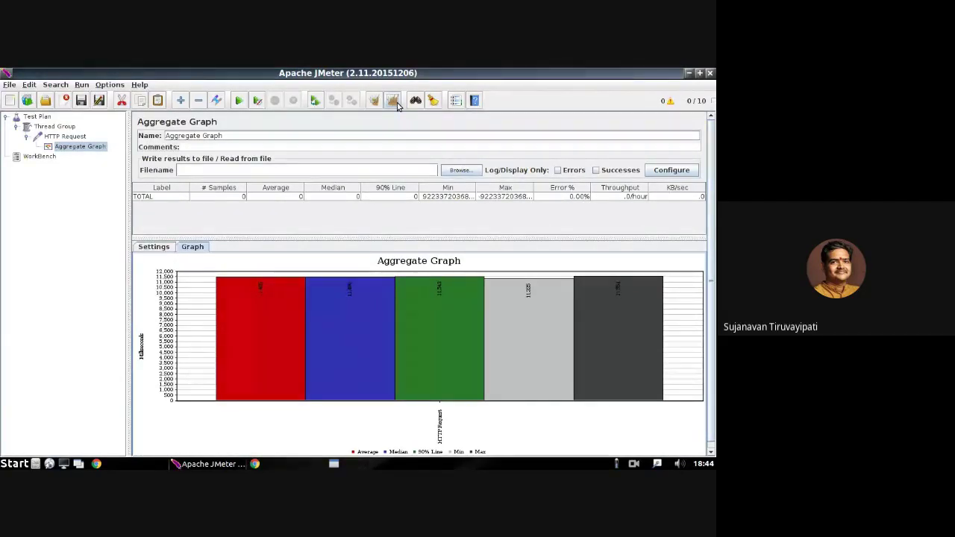
pyautogui.click(70, 139)
pyautogui.rightClick(71, 139)
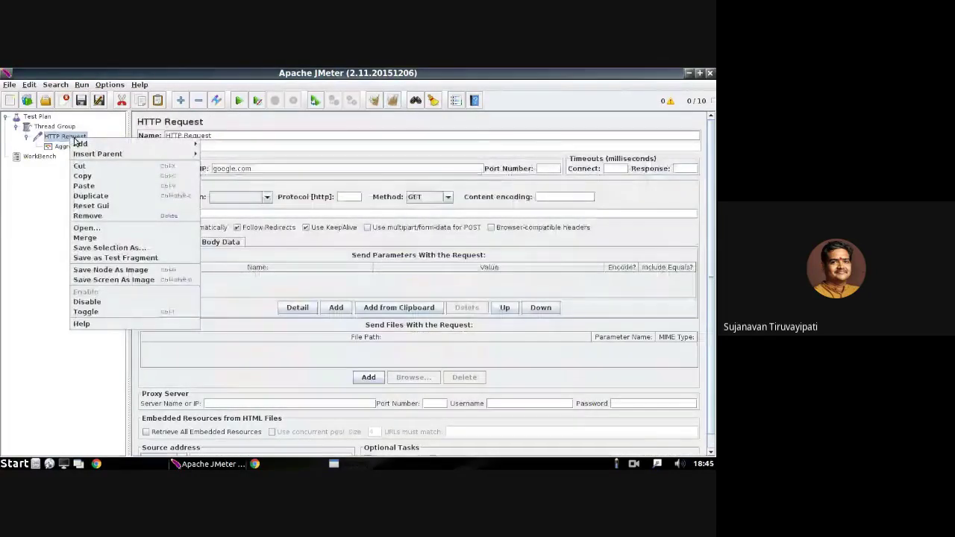
pyautogui.moveTo(81, 144)
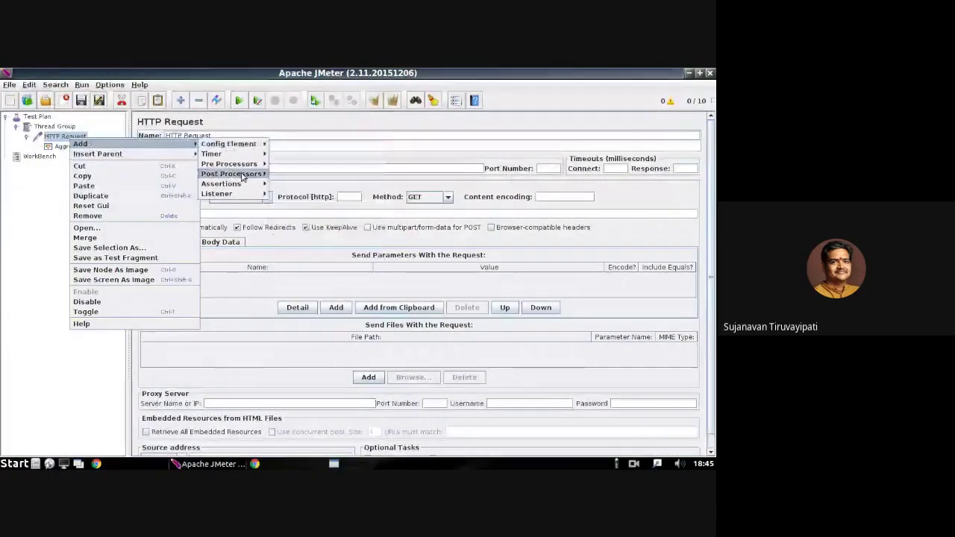
pyautogui.moveTo(251, 198)
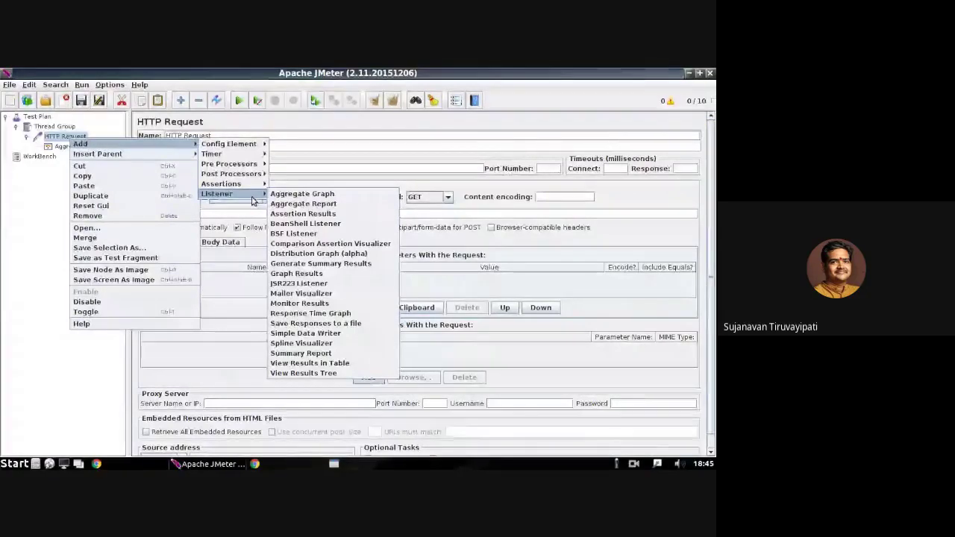
pyautogui.click(334, 363)
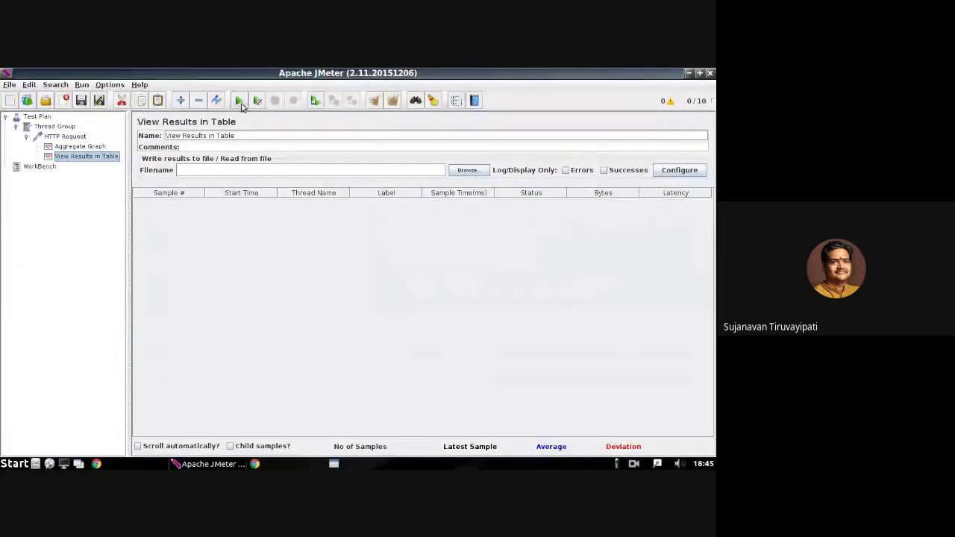
# Check the cleared Aggregate Graph, return to View Results in Table, and run the test plan without saving it.
pyautogui.click(75, 147)
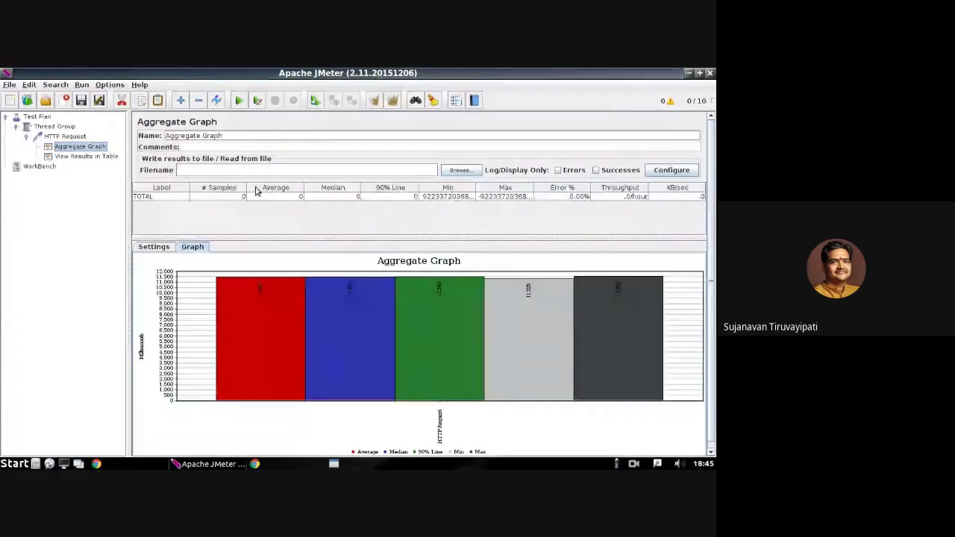
pyautogui.click(105, 156)
pyautogui.click(239, 100)
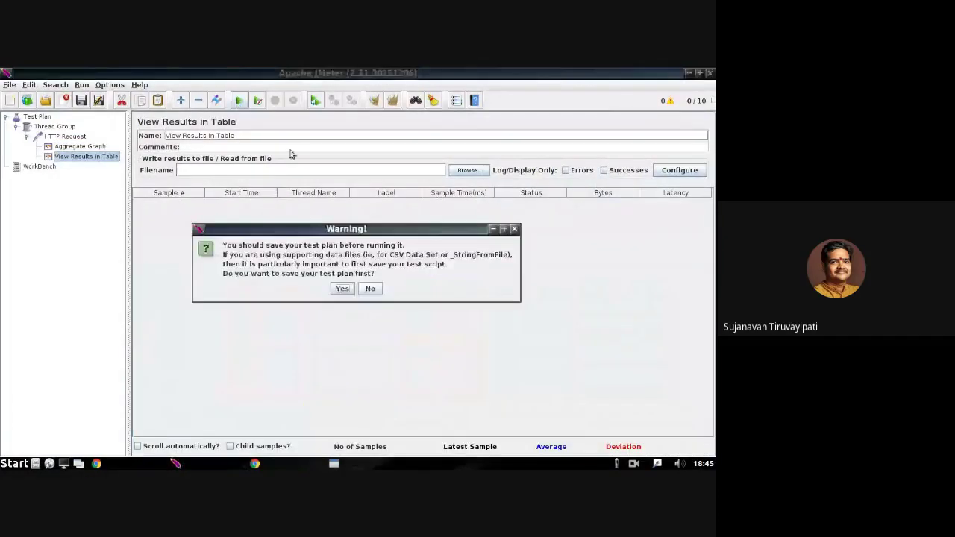
pyautogui.click(376, 292)
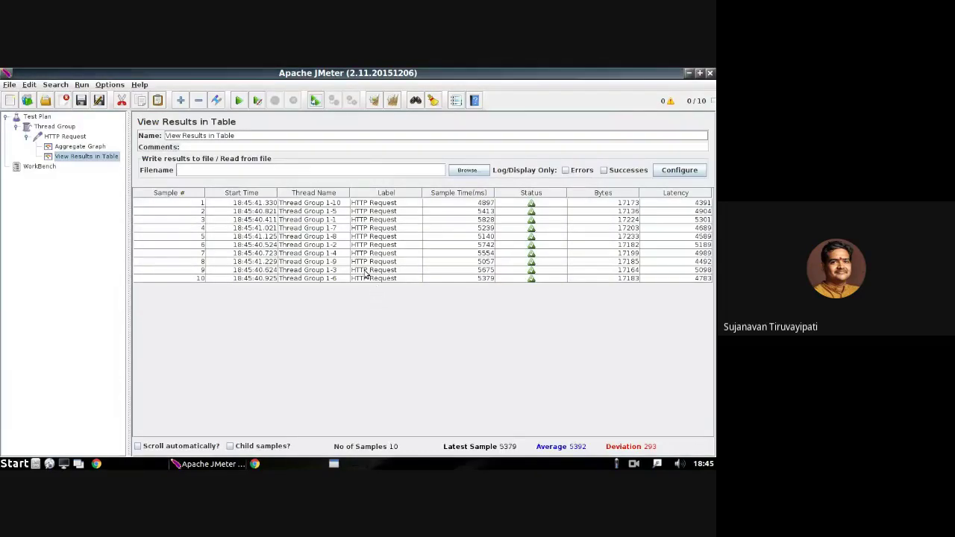
# Examine the sample rows in the results table, comparing sample number, start time, thread name, label, status, bytes and latency.
pyautogui.click(198, 204)
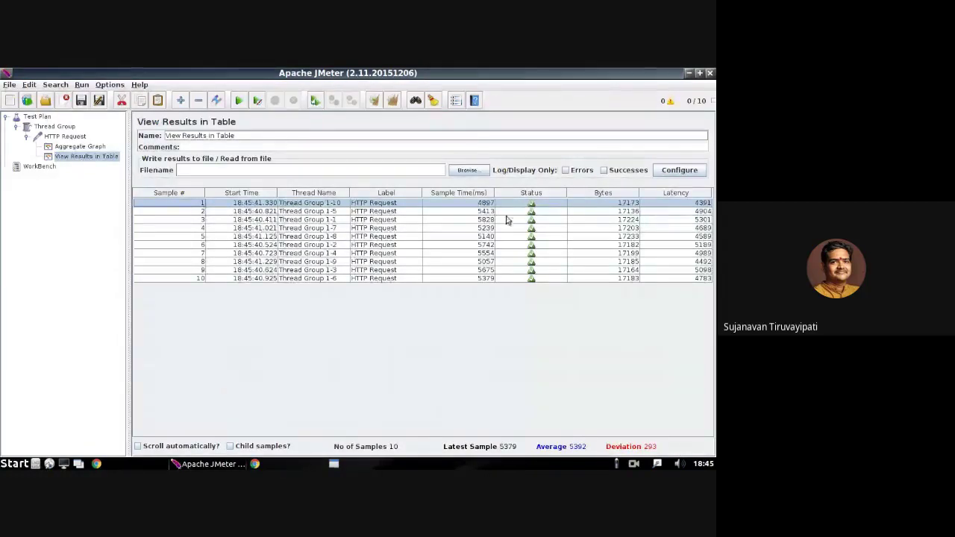
pyautogui.click(206, 212)
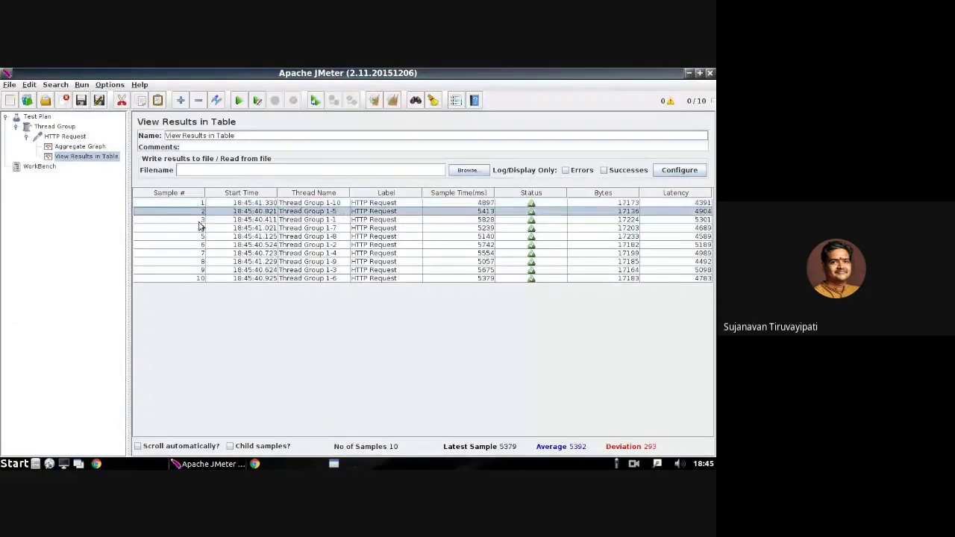
pyautogui.click(203, 220)
pyautogui.click(199, 229)
pyautogui.click(200, 237)
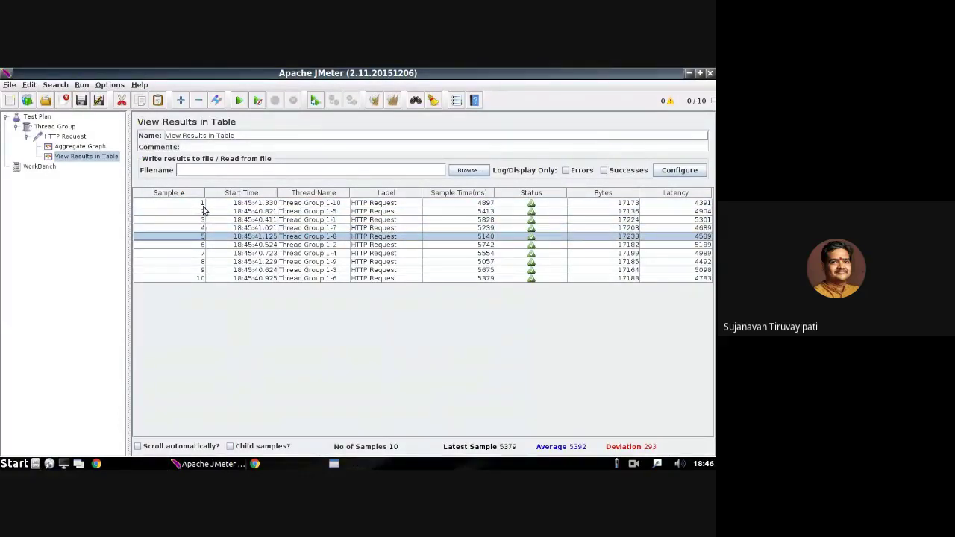
pyautogui.click(204, 206)
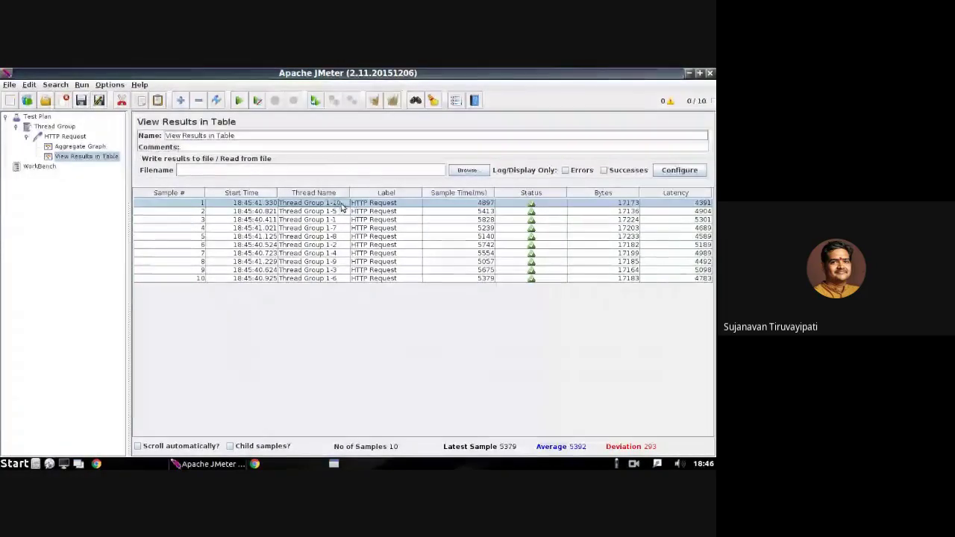
pyautogui.click(338, 214)
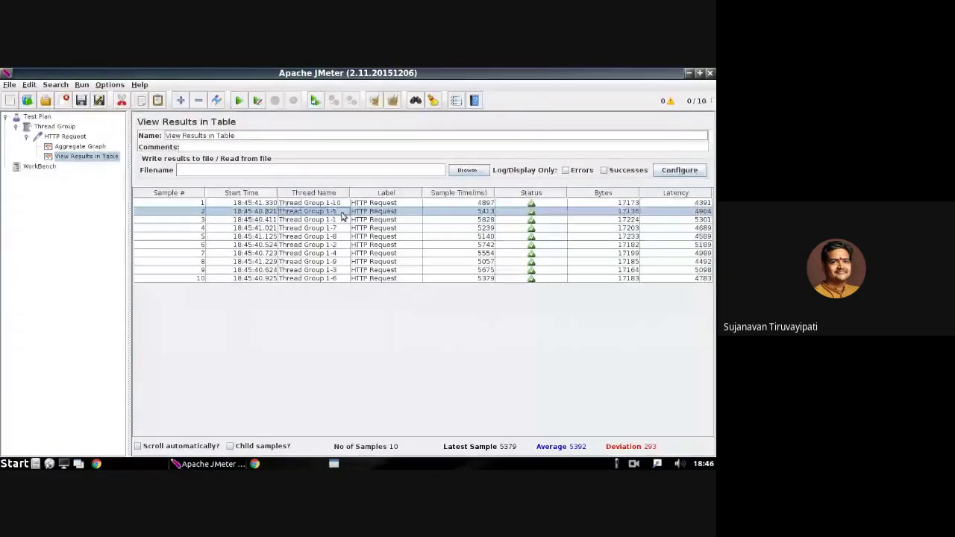
pyautogui.click(380, 203)
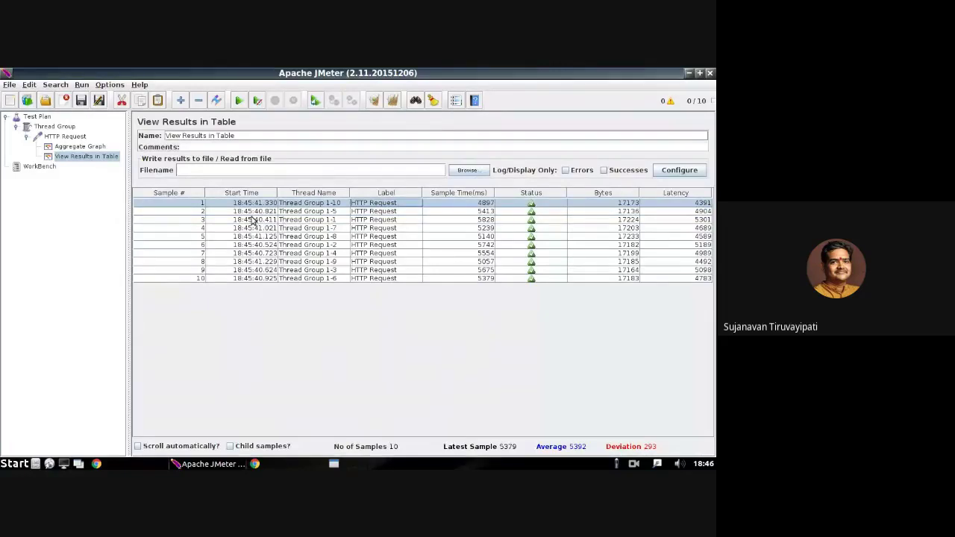
pyautogui.click(195, 205)
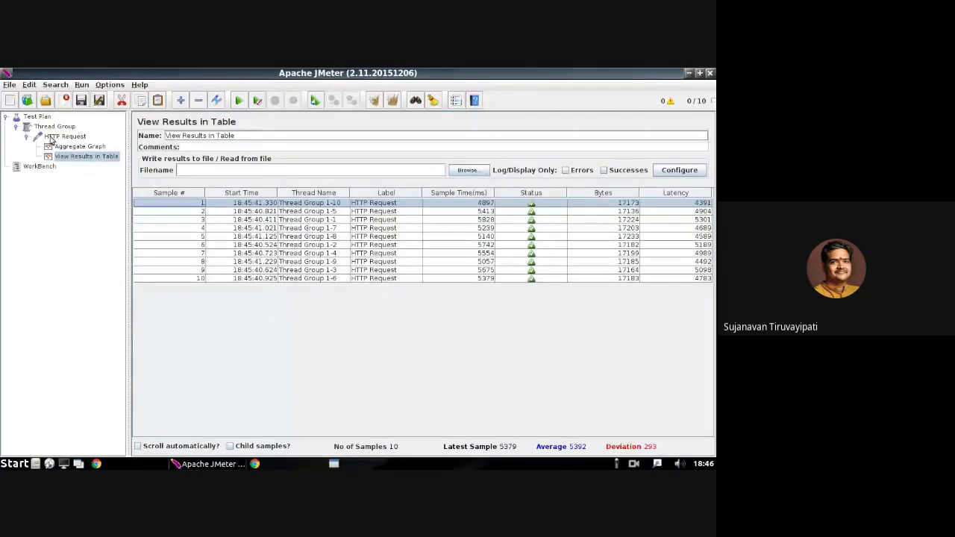
# Clear all test run results and add a View Results Tree listener to the HTTP Request.
pyautogui.click(393, 100)
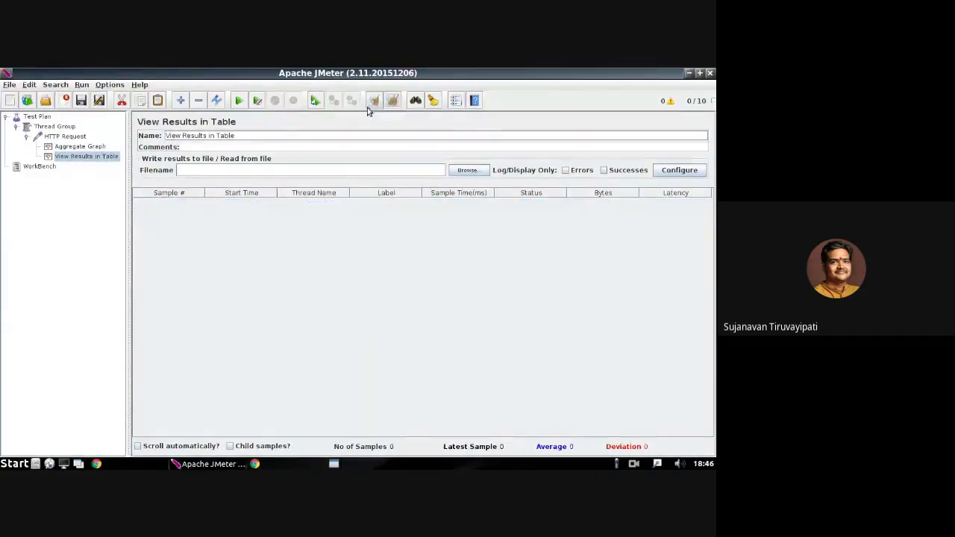
pyautogui.rightClick(66, 137)
pyautogui.moveTo(82, 142)
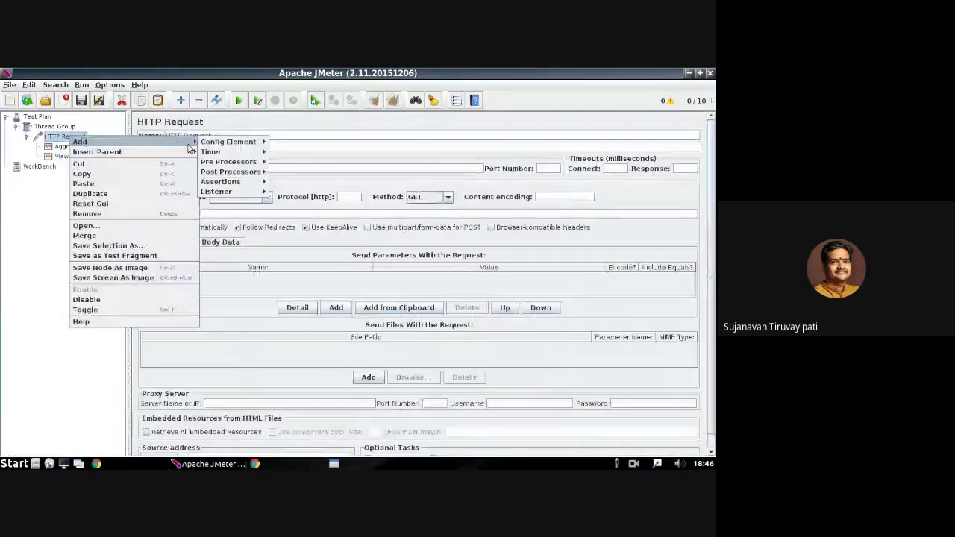
pyautogui.moveTo(231, 188)
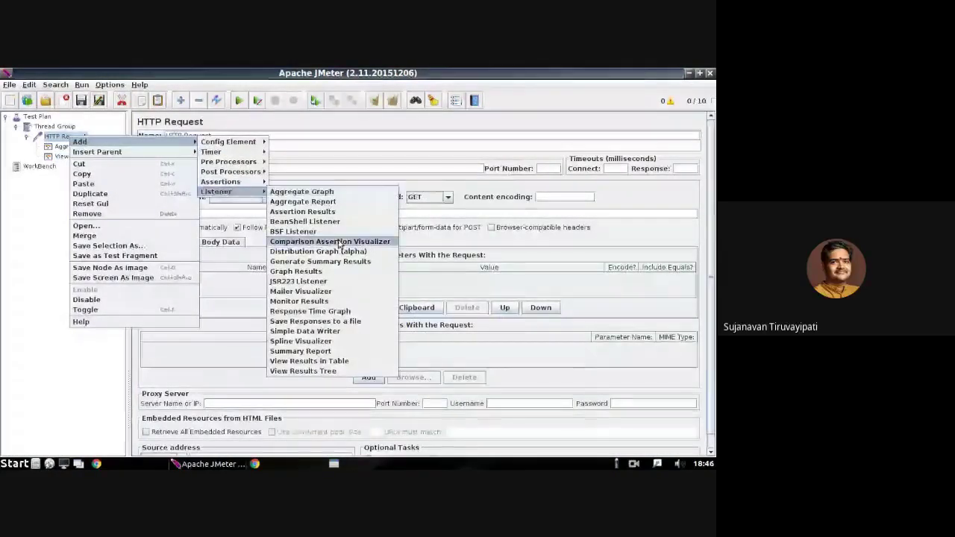
pyautogui.click(310, 371)
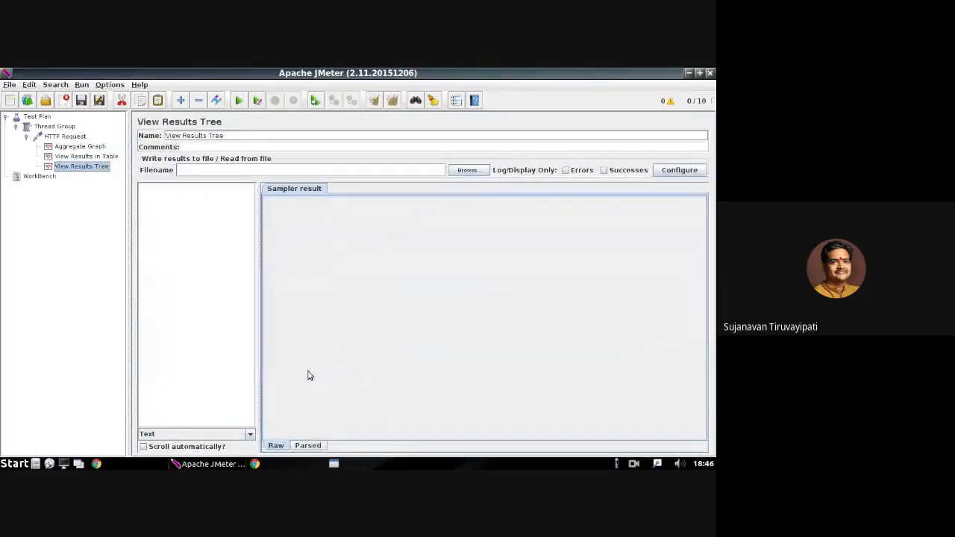
# Run the test plan without saving it and open the first HTTP Request sample in the results tree.
pyautogui.click(238, 100)
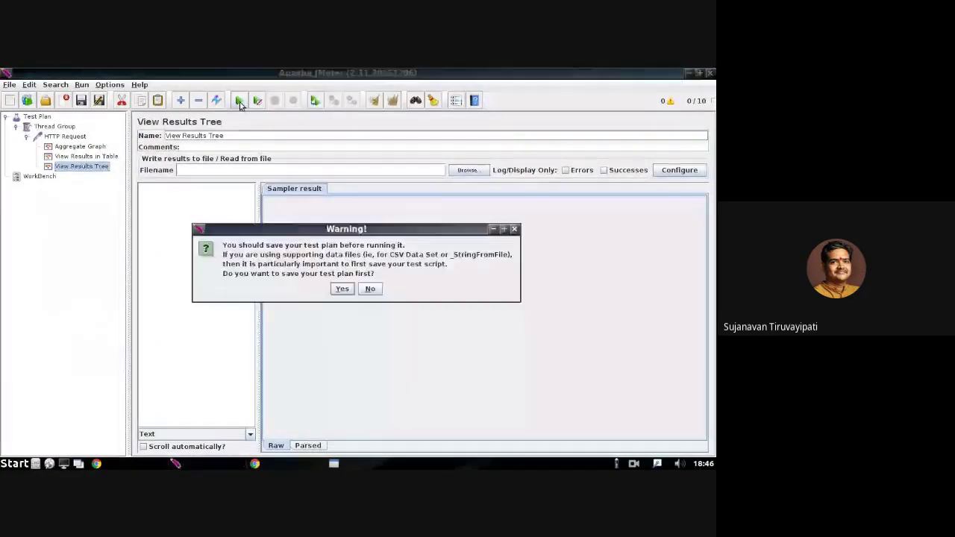
pyautogui.click(371, 289)
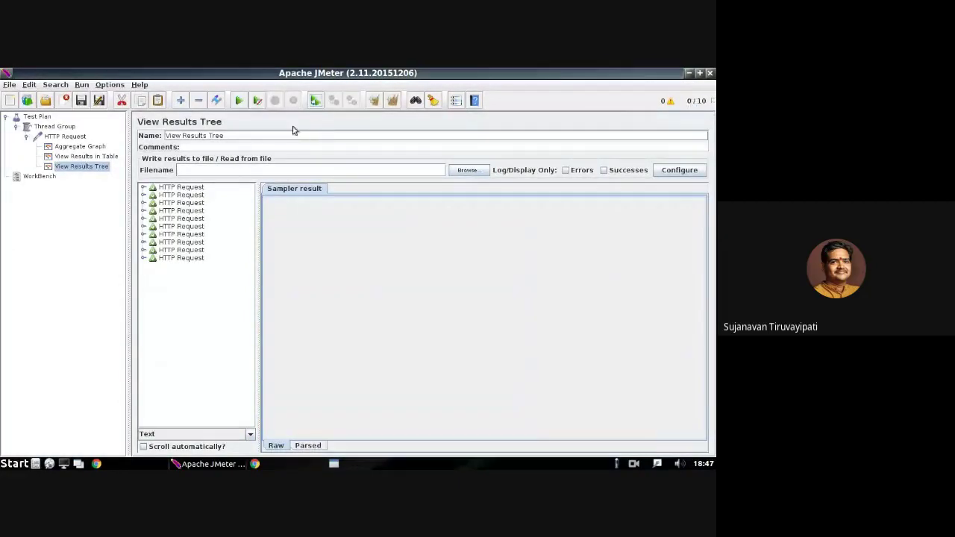
pyautogui.click(169, 189)
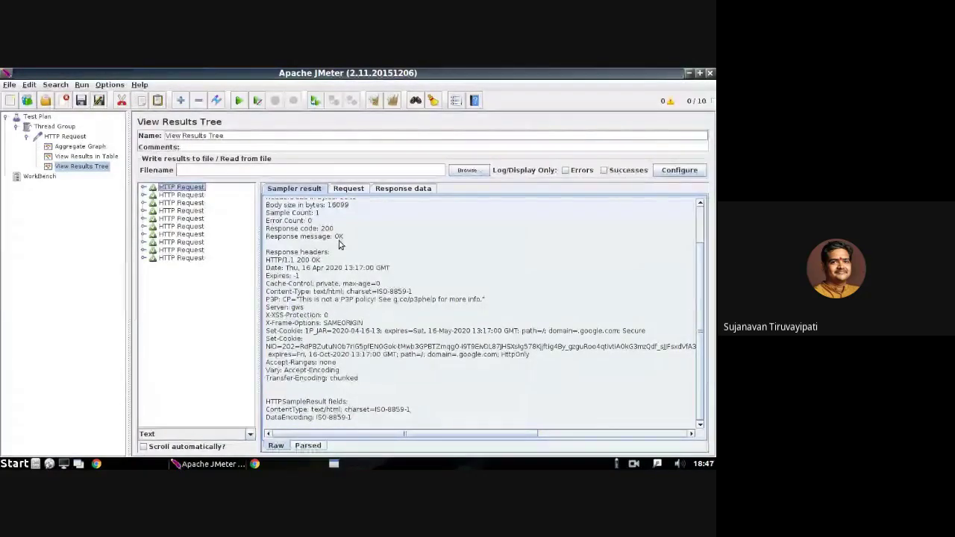
# Read through the first sample's sampler result, from thread name and load time to the response headers.
pyautogui.scroll(2, 339, 244)
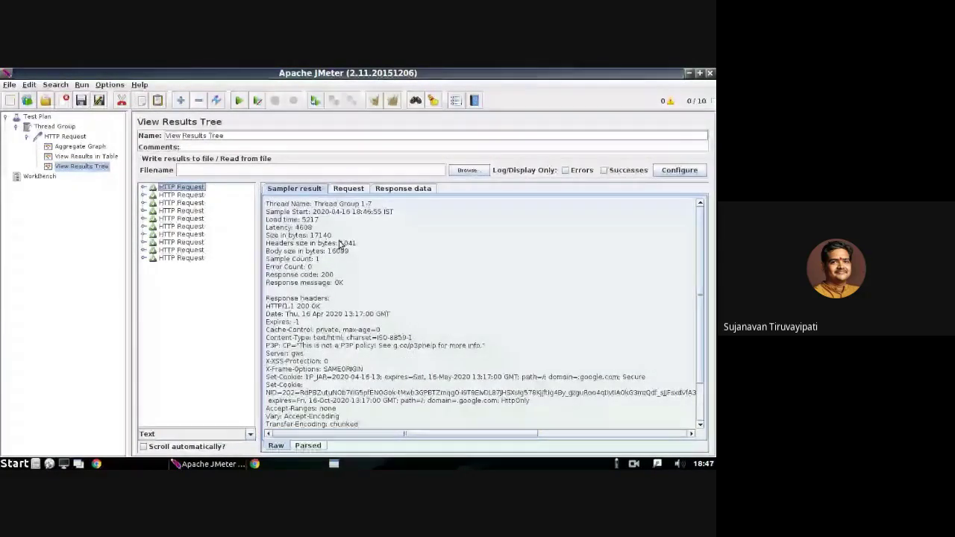
pyautogui.scroll(-2, 339, 244)
pyautogui.scroll(2, 339, 244)
pyautogui.moveTo(300, 219); pyautogui.dragTo(359, 392)
pyautogui.click(354, 365)
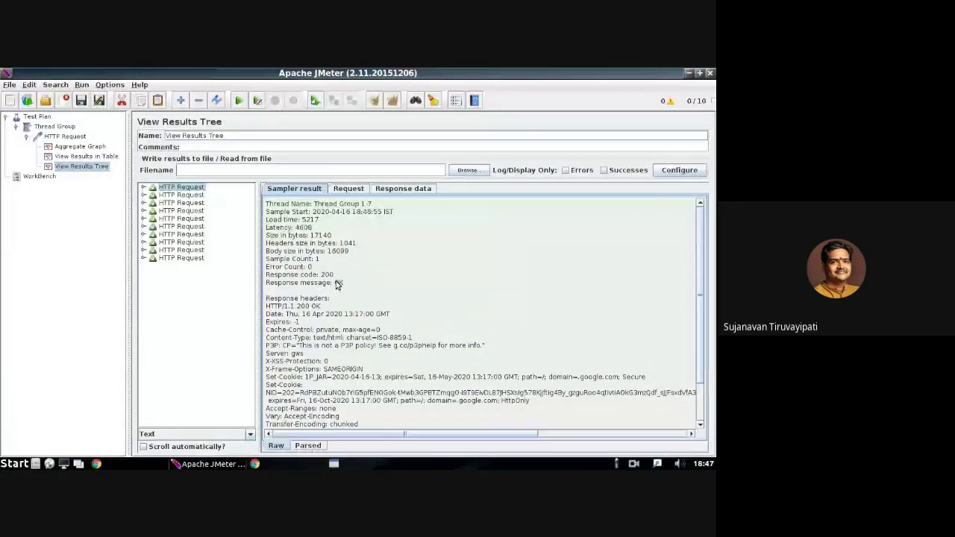
pyautogui.scroll(-2, 337, 285)
pyautogui.scroll(2, 338, 284)
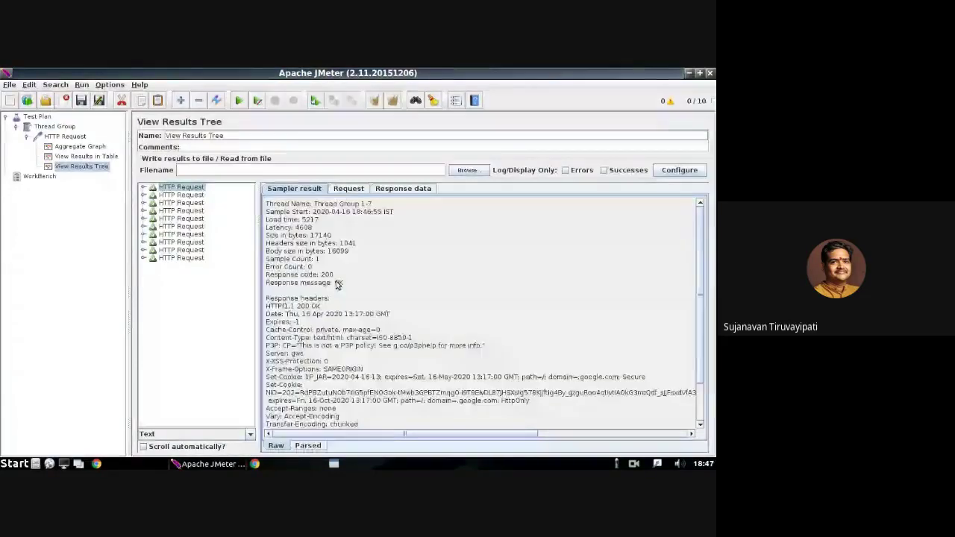
# View the first sample's request details and read its response data from beginning to end.
pyautogui.click(351, 190)
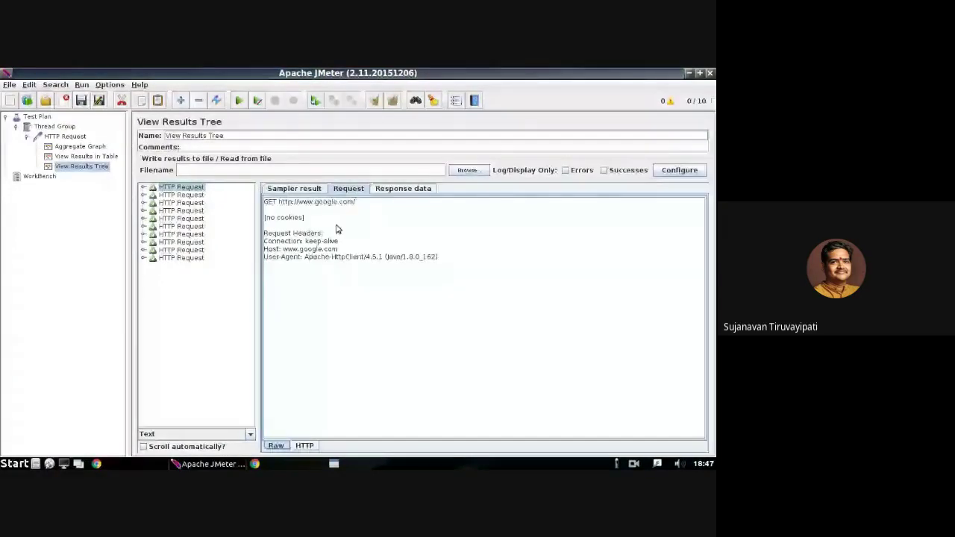
pyautogui.click(406, 190)
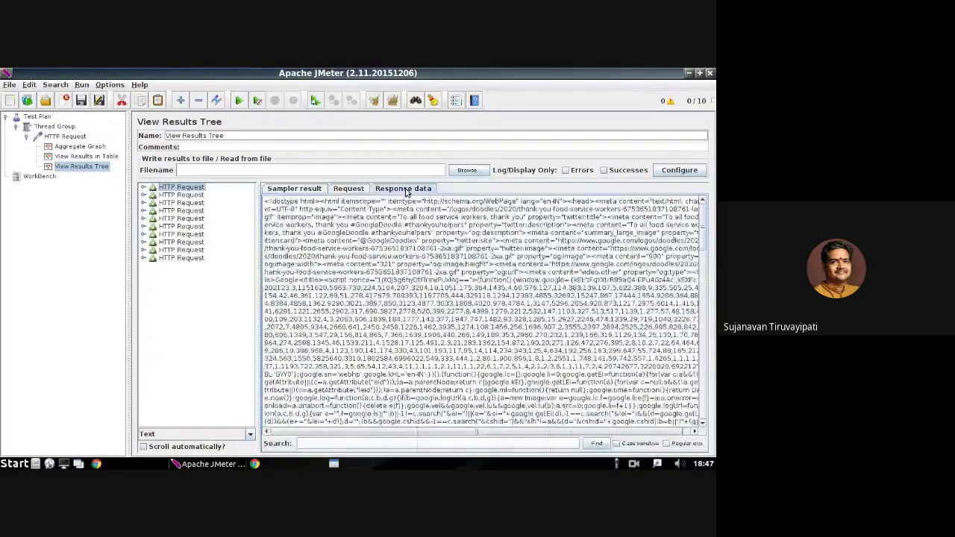
pyautogui.scroll(-5, 430, 237)
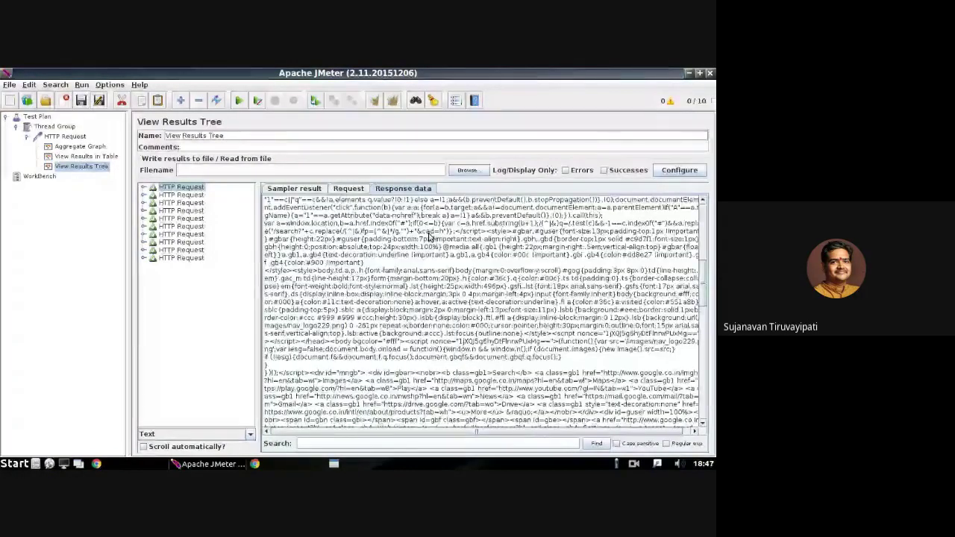
pyautogui.scroll(-15, 430, 237)
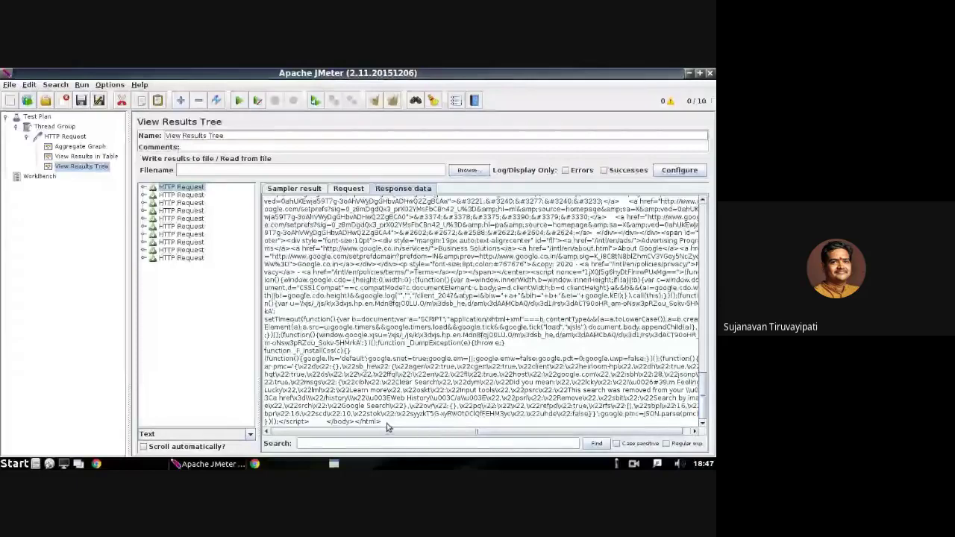
pyautogui.moveTo(355, 424); pyautogui.dragTo(305, 235)
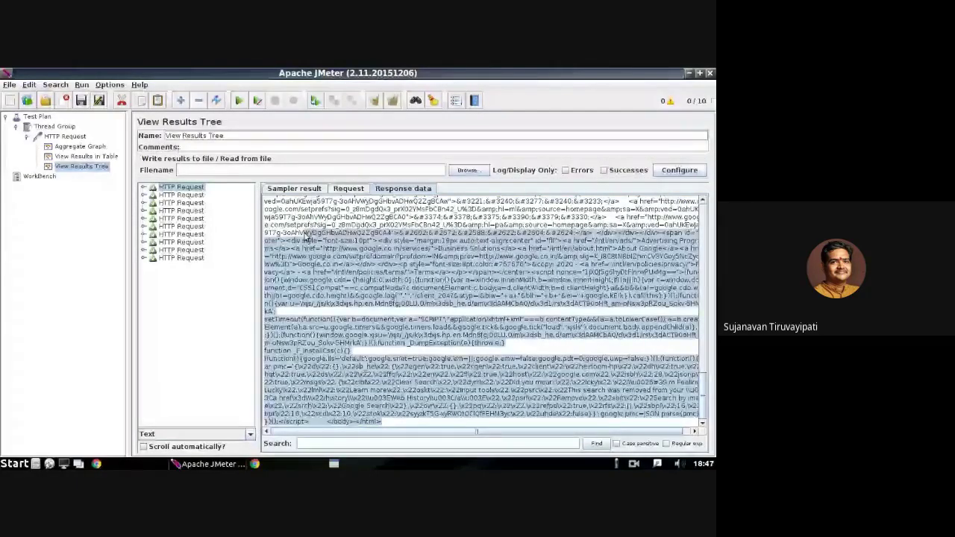
pyautogui.click(306, 237)
pyautogui.scroll(15, 337, 207)
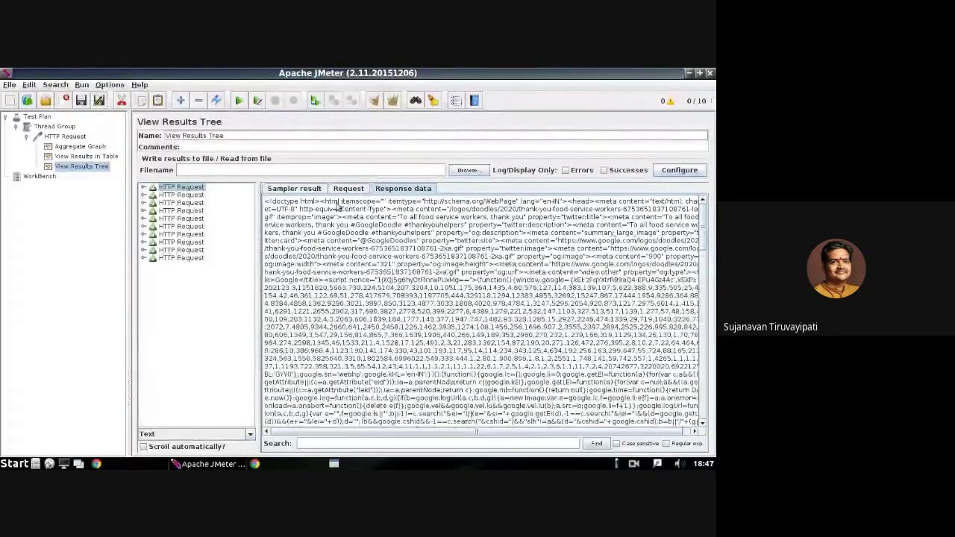
pyautogui.click(144, 188)
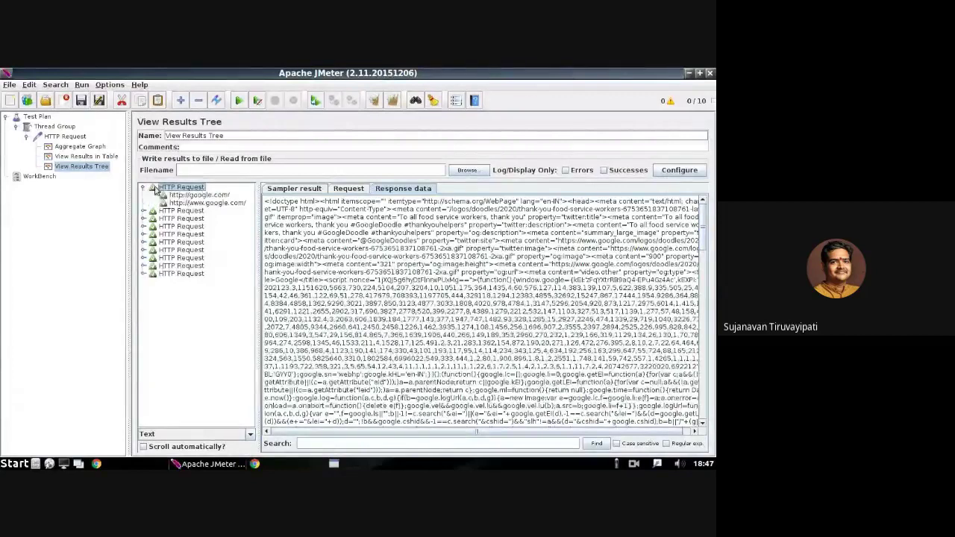
pyautogui.click(214, 196)
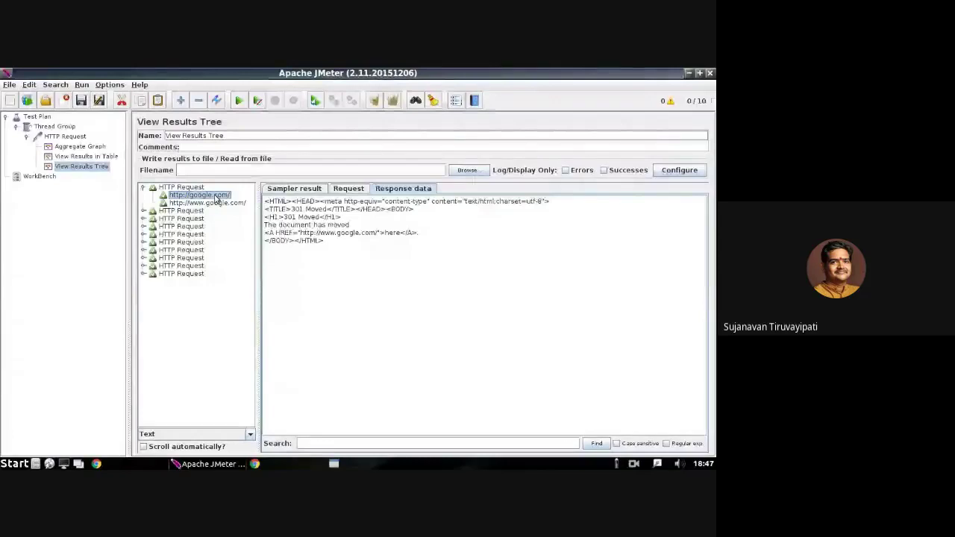
pyautogui.click(284, 188)
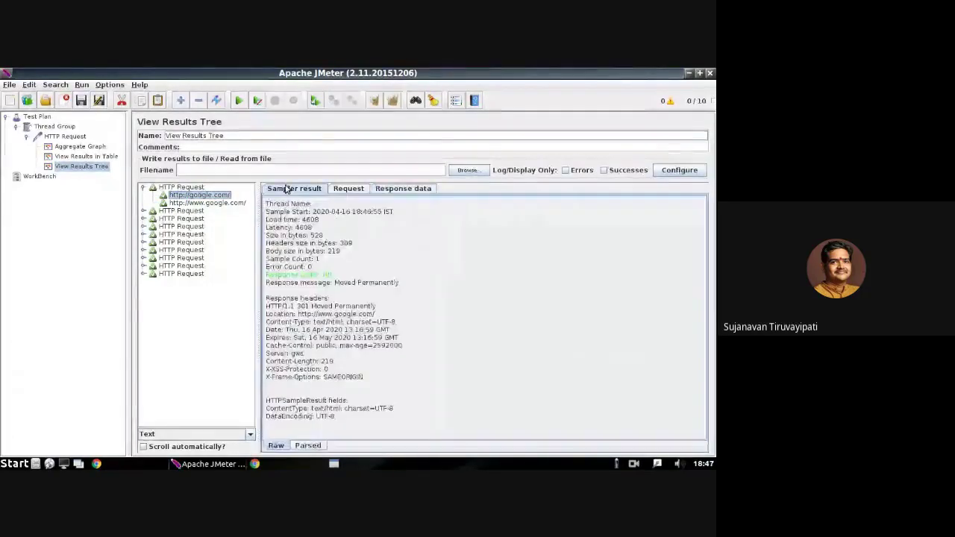
pyautogui.click(351, 189)
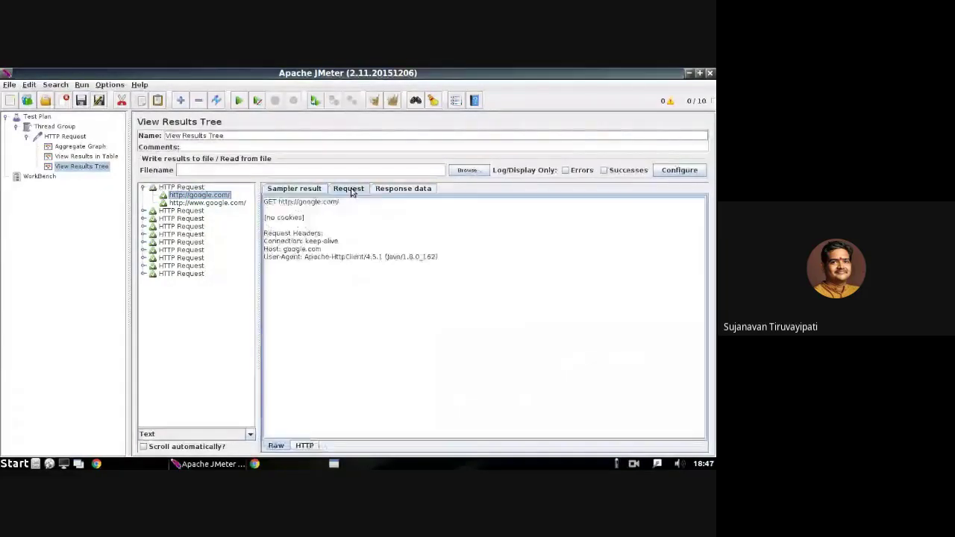
pyautogui.click(397, 189)
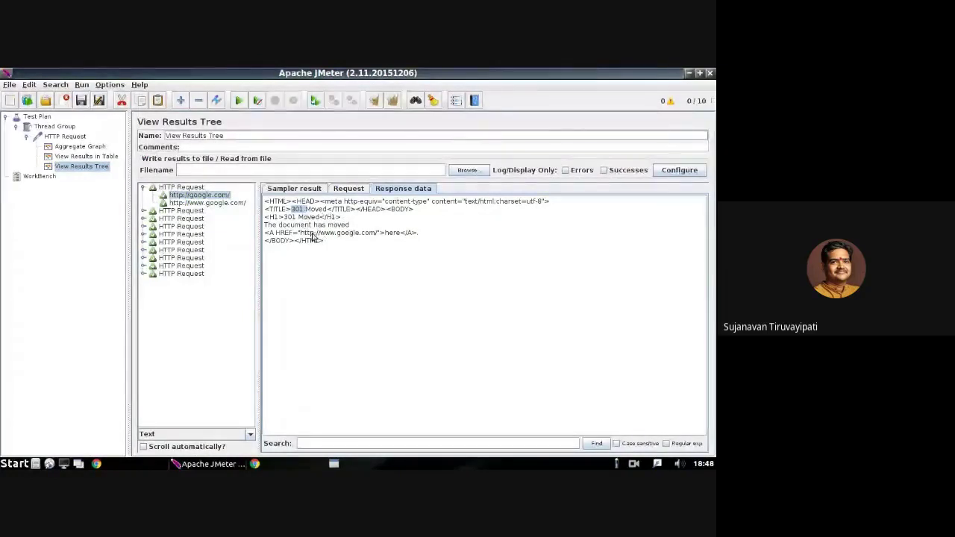
pyautogui.moveTo(313, 234); pyautogui.dragTo(381, 235)
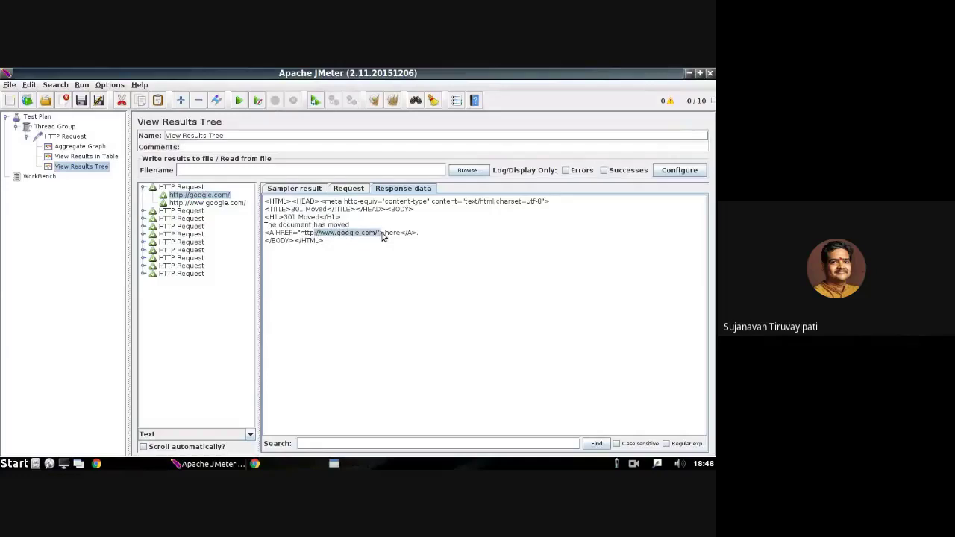
pyautogui.click(381, 235)
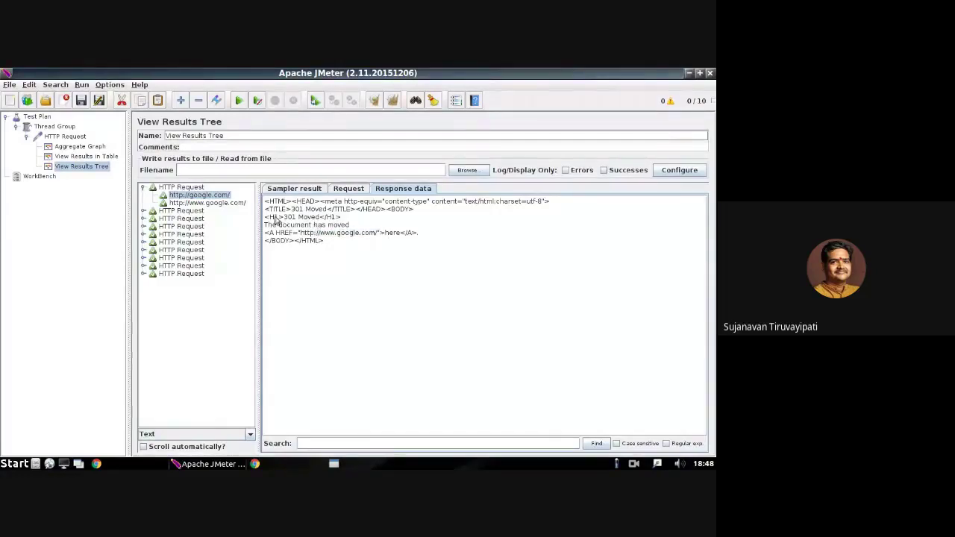
pyautogui.click(217, 203)
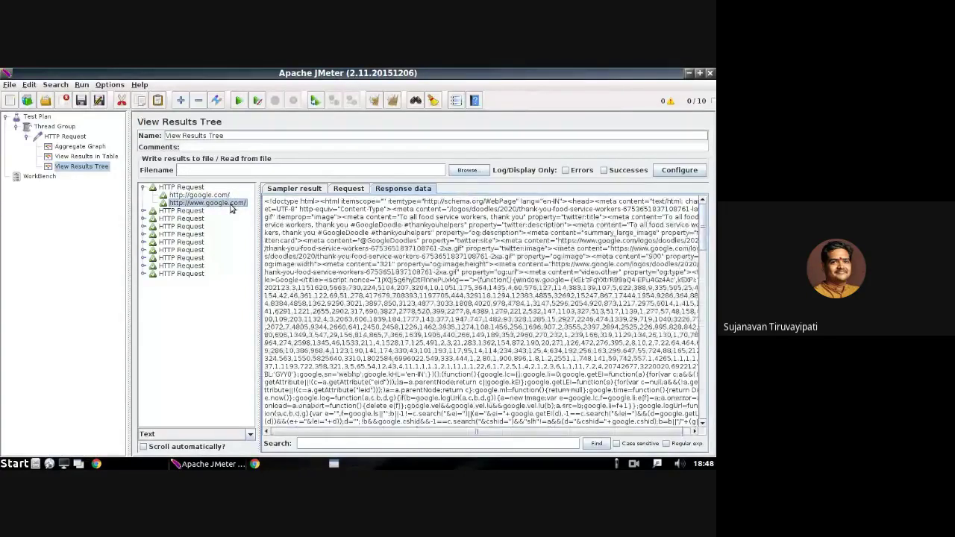
pyautogui.click(215, 196)
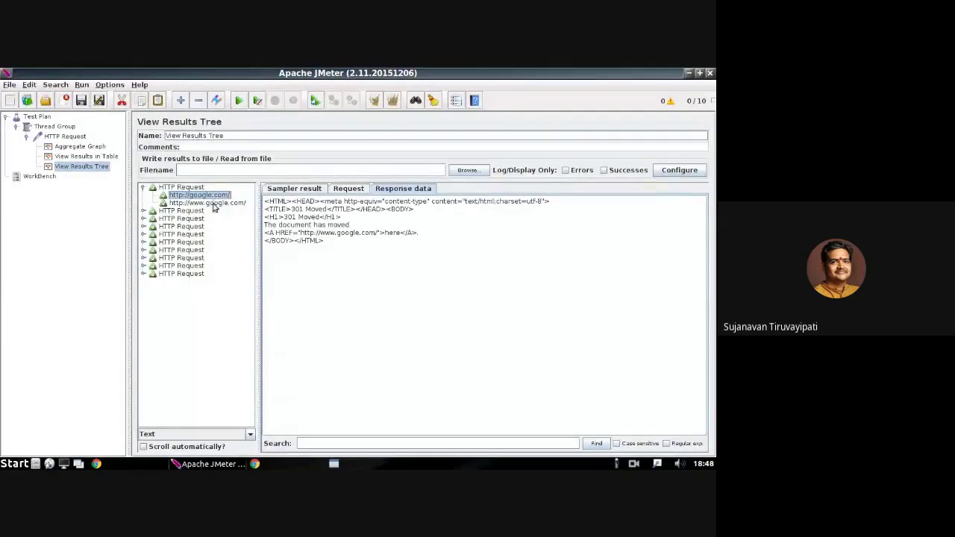
pyautogui.click(213, 204)
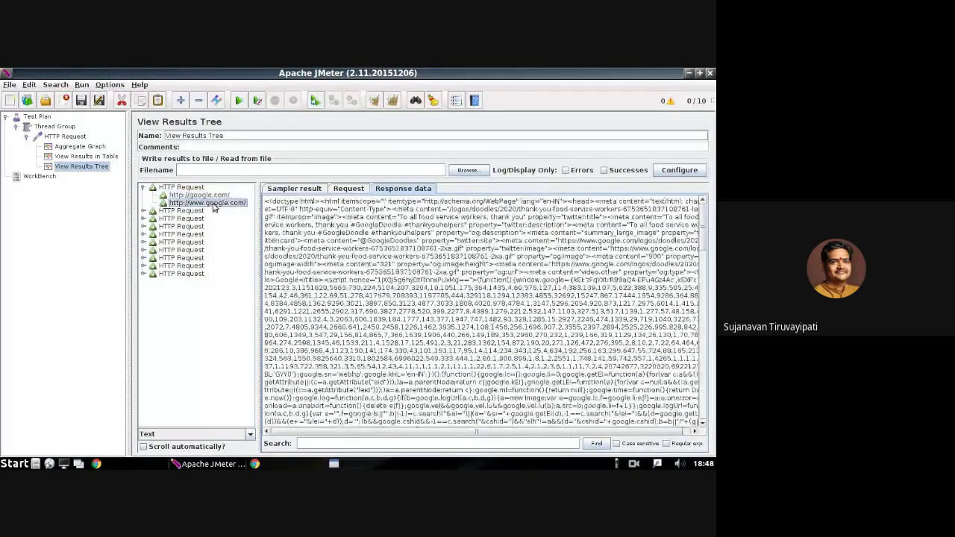
pyautogui.press('Up')
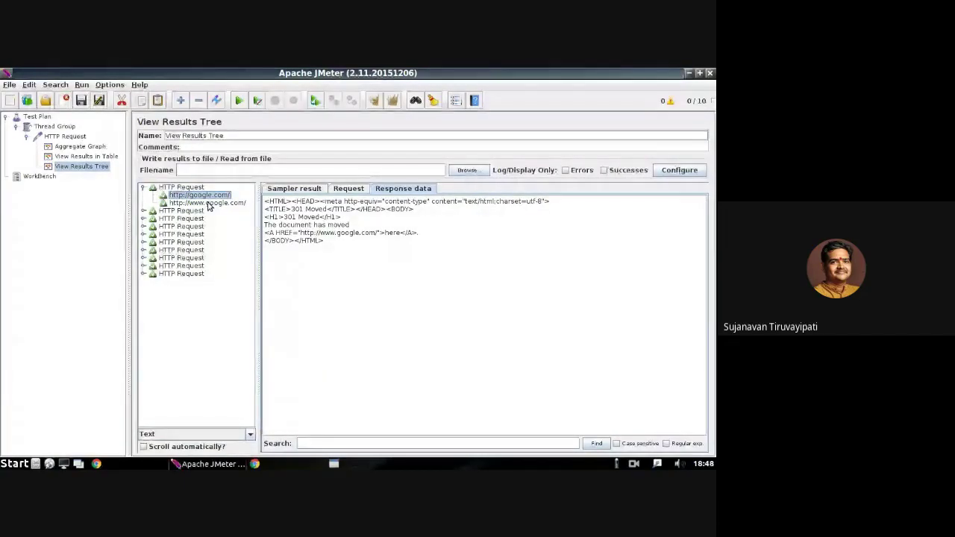
pyautogui.press('Down')
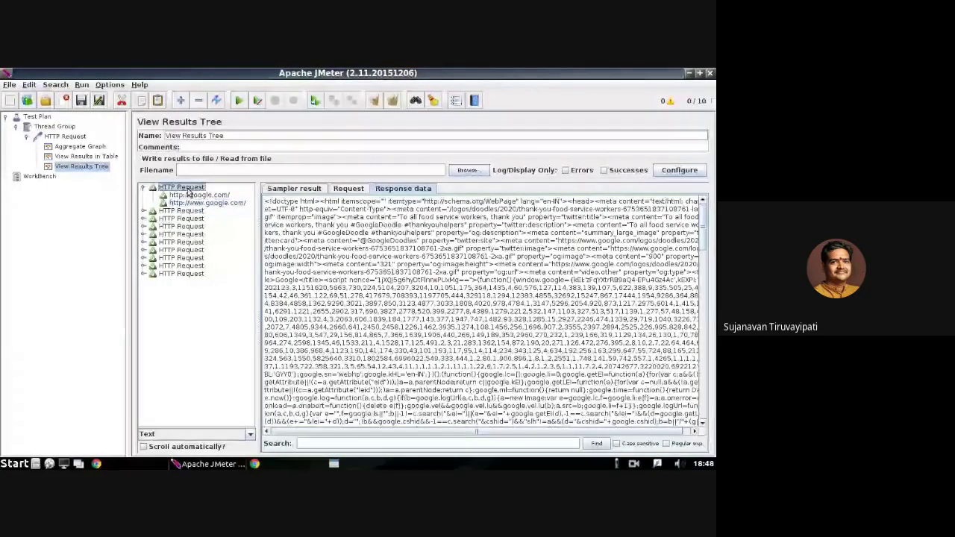
pyautogui.click(195, 195)
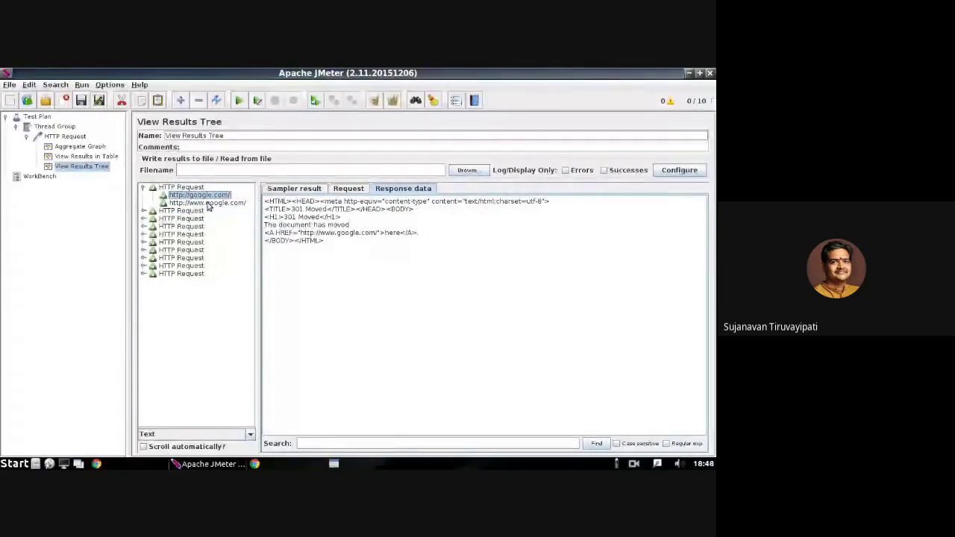
pyautogui.click(209, 203)
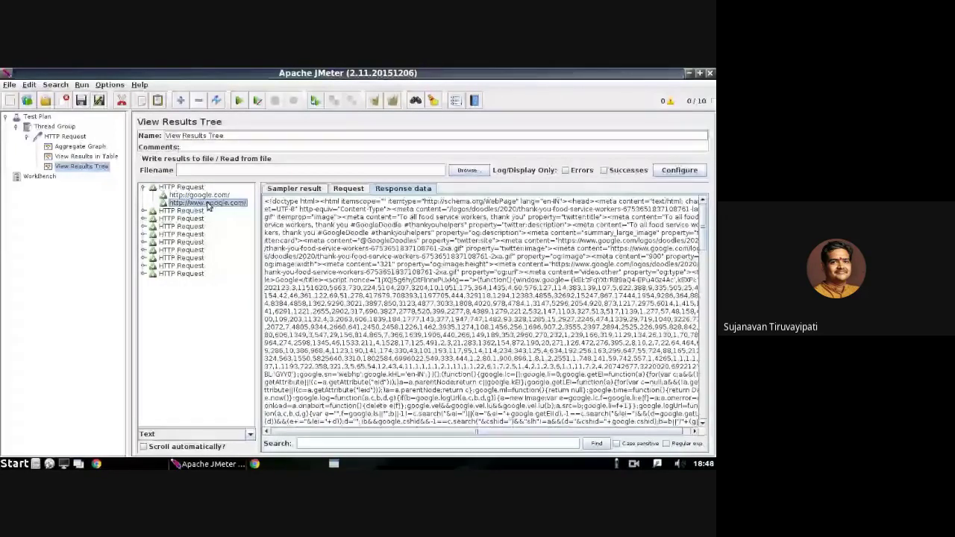
pyautogui.click(275, 191)
pyautogui.click(144, 211)
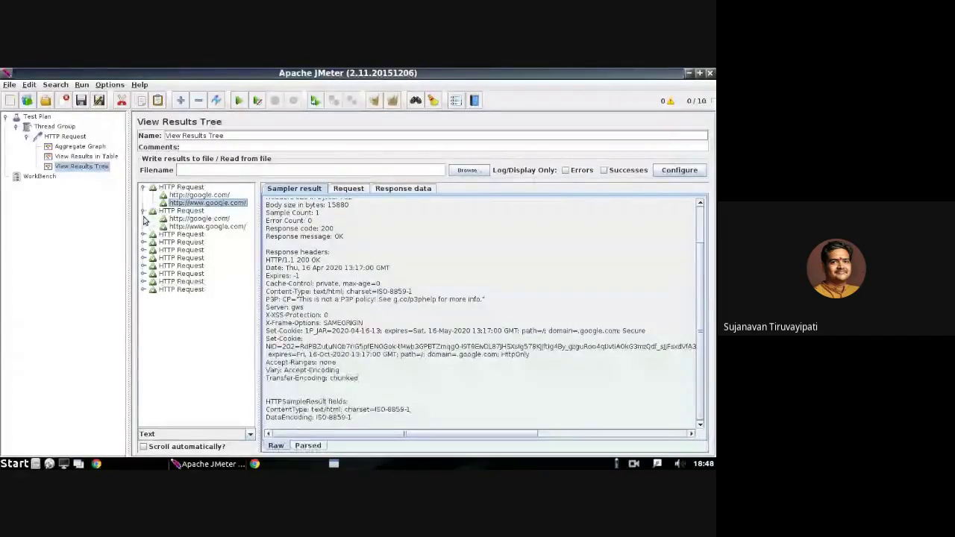
pyautogui.click(144, 212)
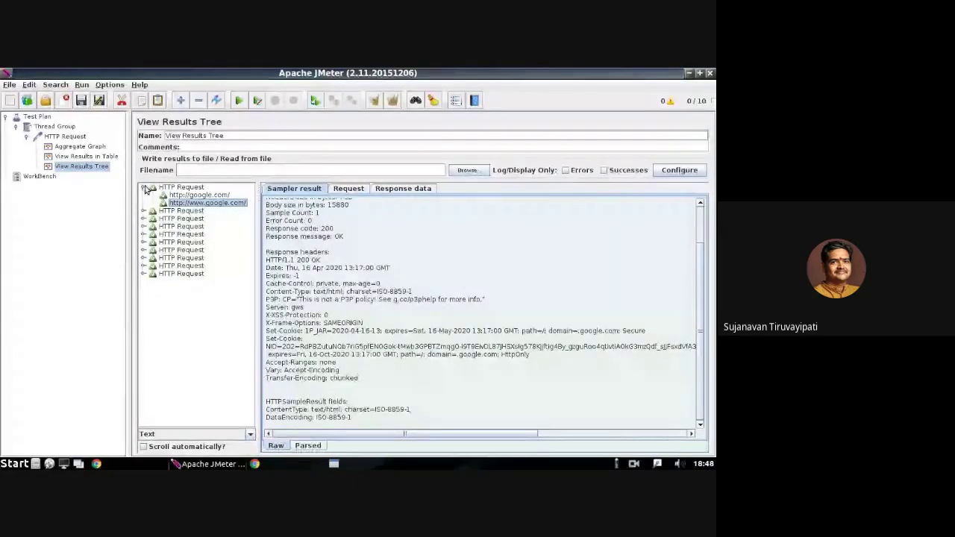
pyautogui.click(143, 188)
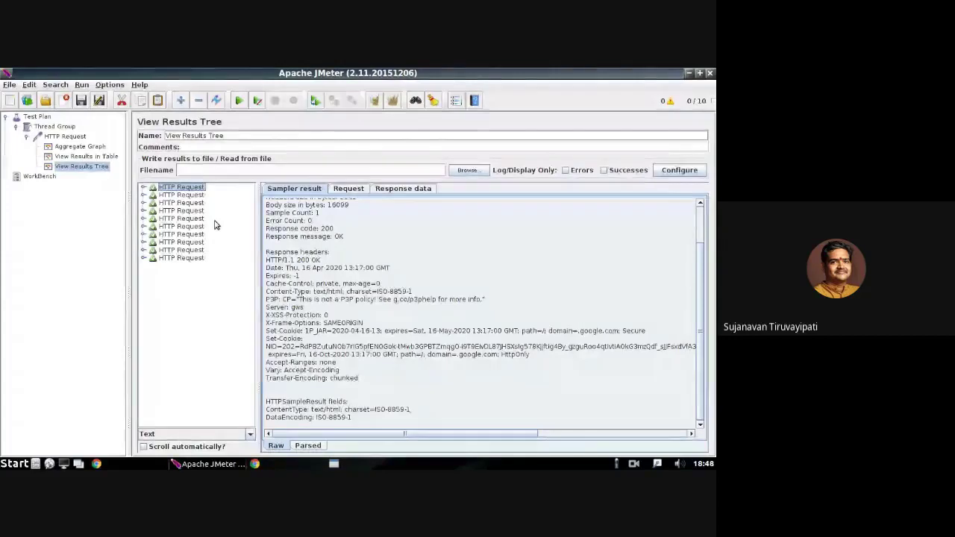
# Add a Summary Report listener to the HTTP Request and run the test without saving the test plan.
pyautogui.click(95, 149)
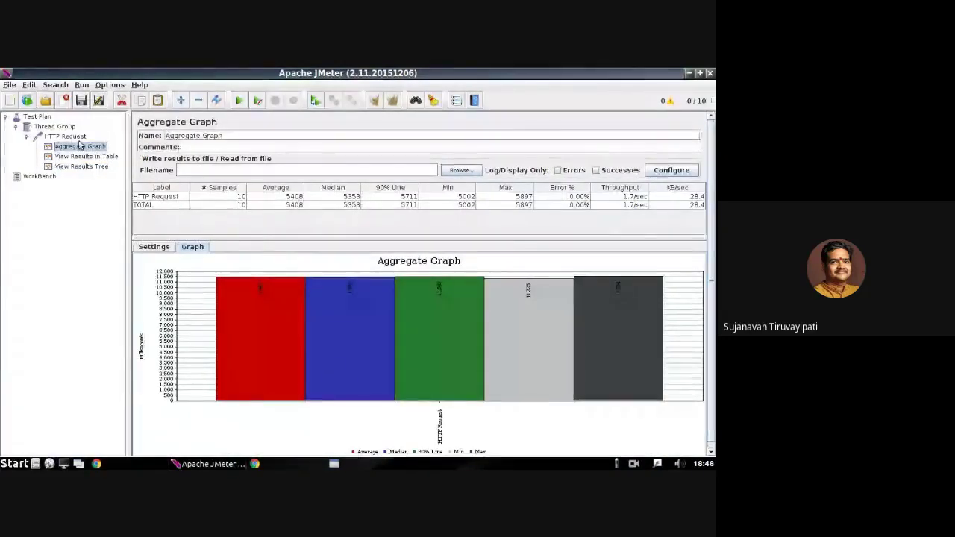
pyautogui.click(67, 138)
pyautogui.rightClick(68, 138)
pyautogui.click(65, 148)
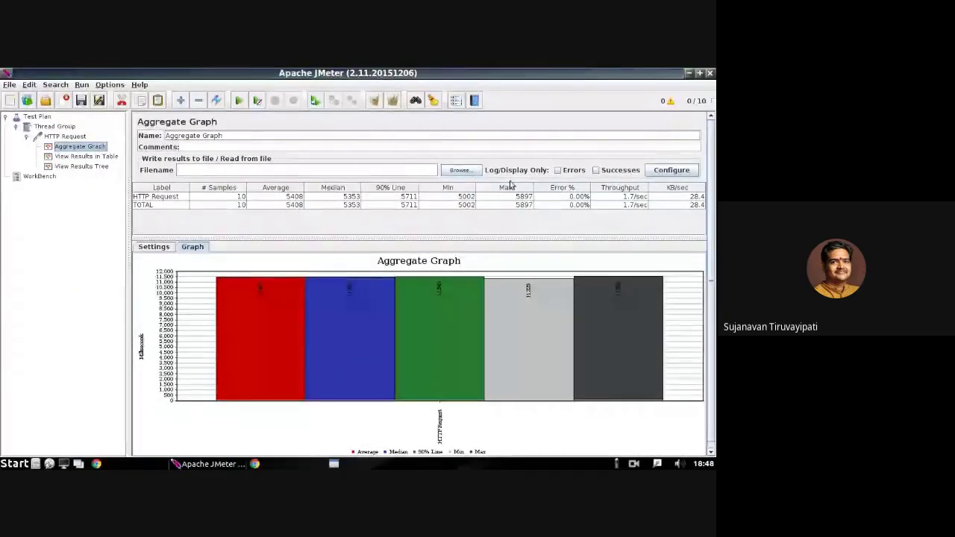
pyautogui.rightClick(58, 141)
pyautogui.moveTo(66, 146)
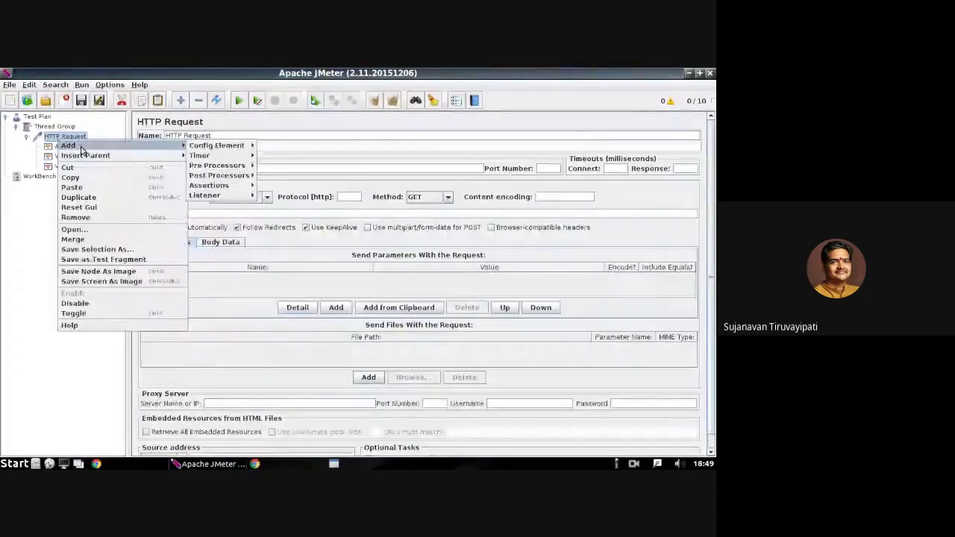
pyautogui.moveTo(213, 197)
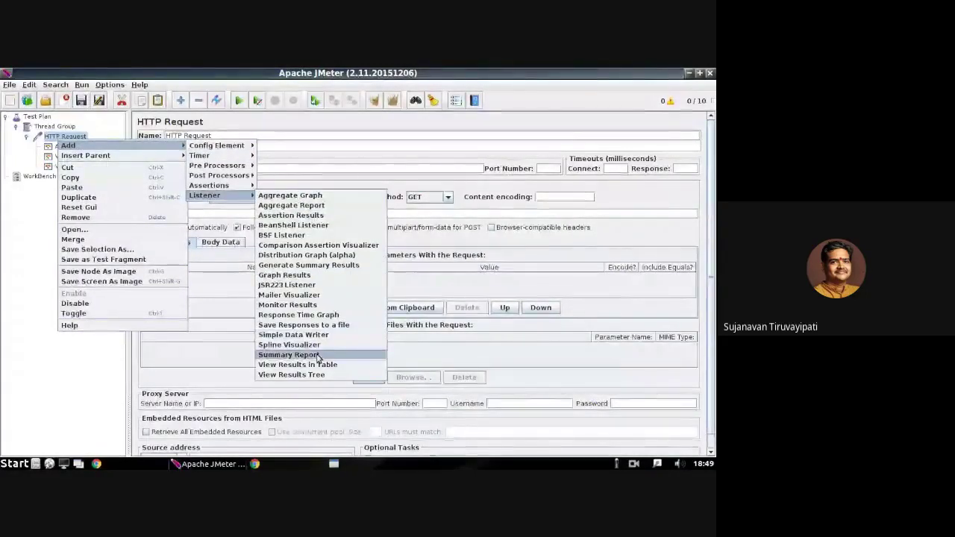
pyautogui.click(288, 354)
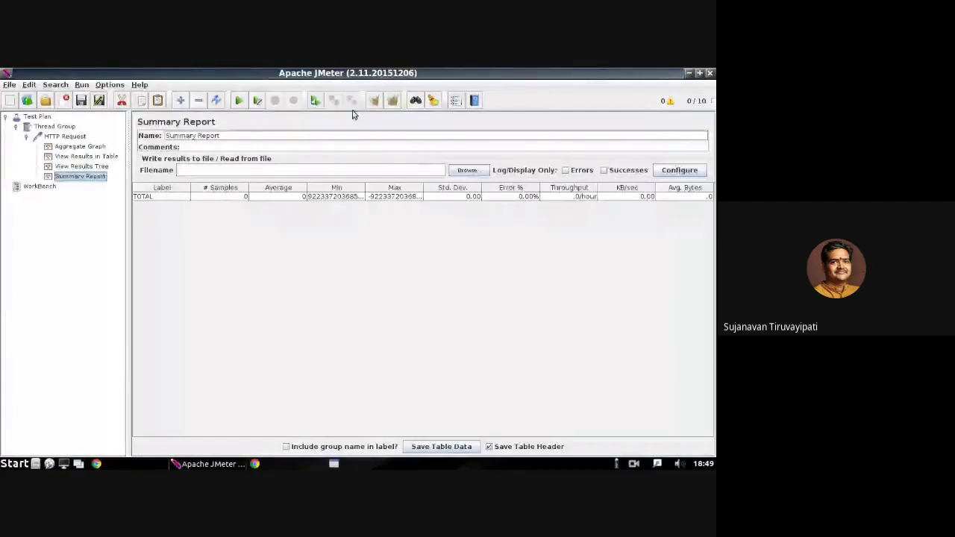
pyautogui.click(239, 100)
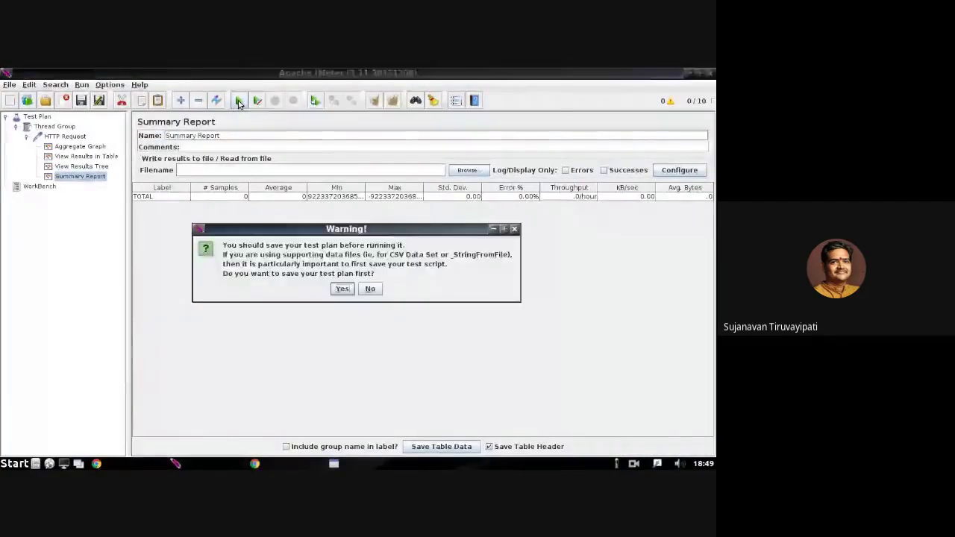
pyautogui.click(369, 289)
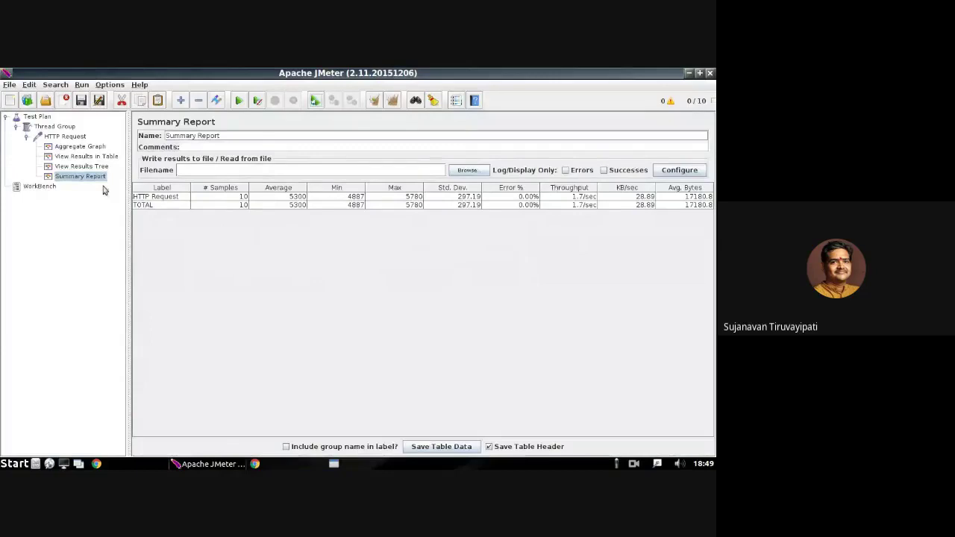
# Add a Response Time Graph listener to the HTTP Request and rerun the test without saving the test plan.
pyautogui.click(67, 137)
pyautogui.rightClick(77, 141)
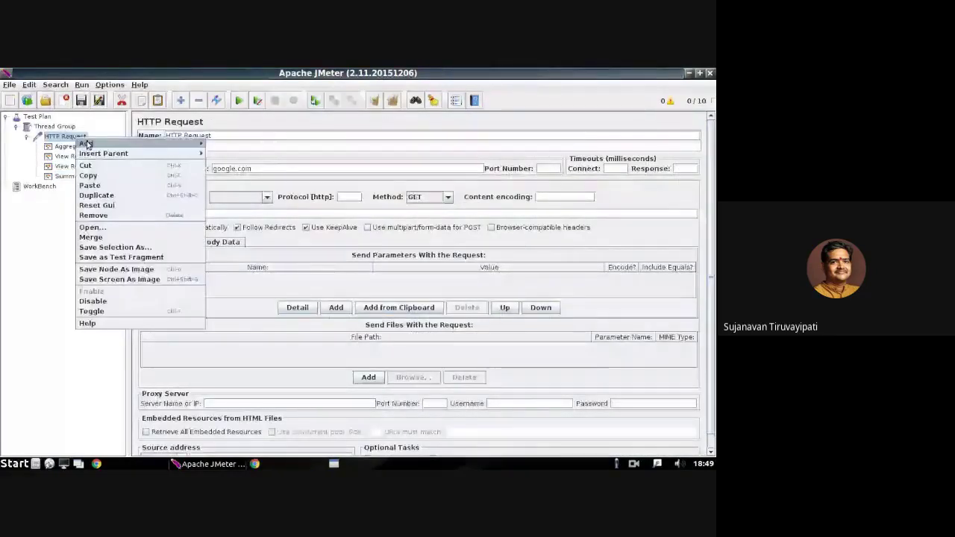
pyautogui.moveTo(179, 153)
pyautogui.moveTo(112, 143)
pyautogui.moveTo(239, 193)
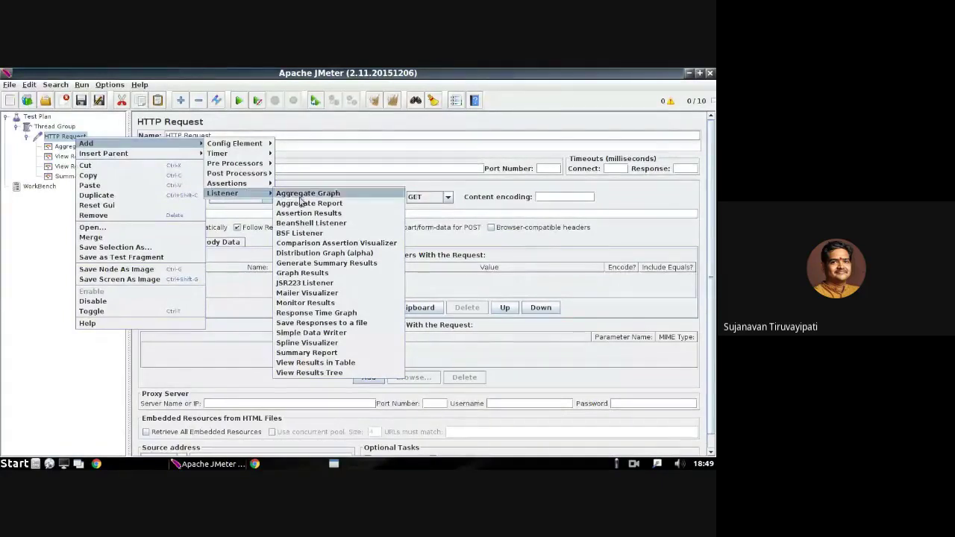
pyautogui.click(352, 316)
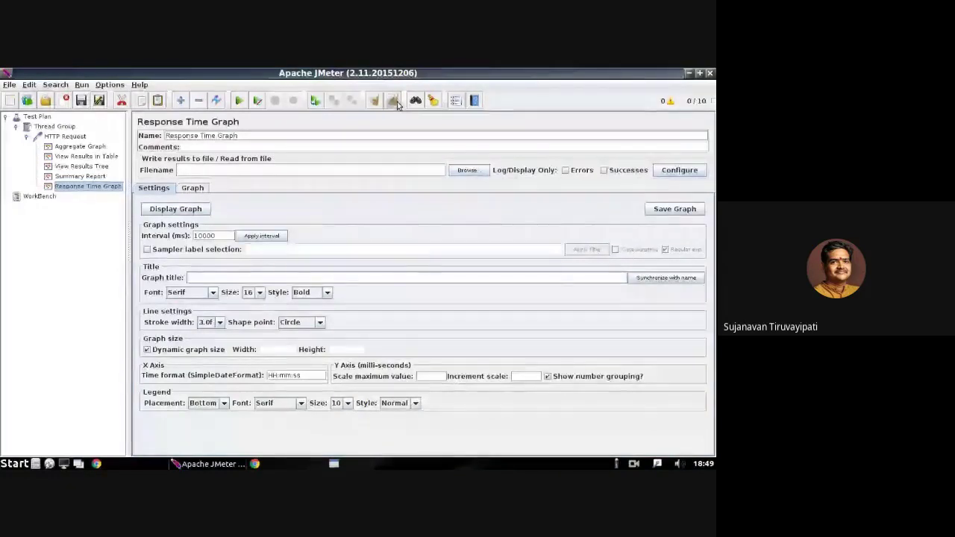
pyautogui.click(238, 100)
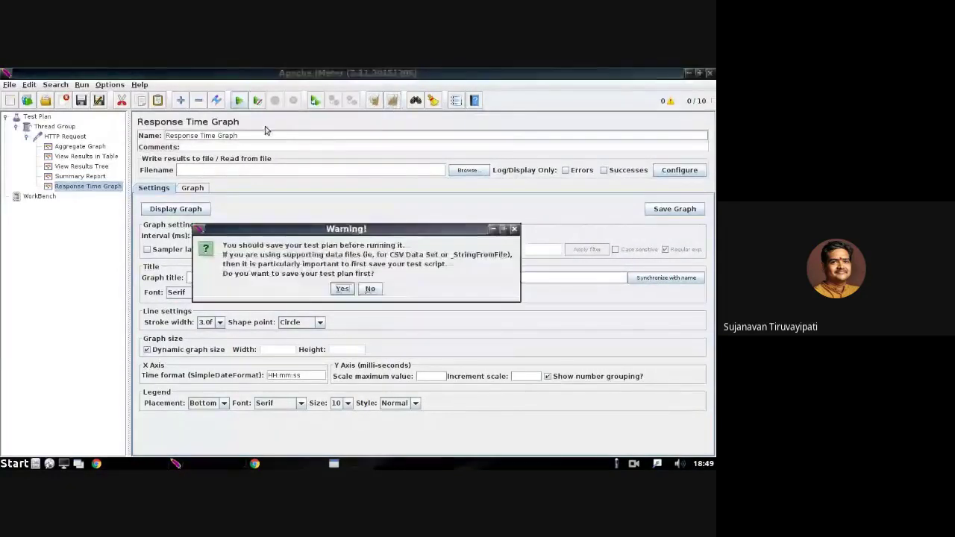
pyautogui.click(369, 289)
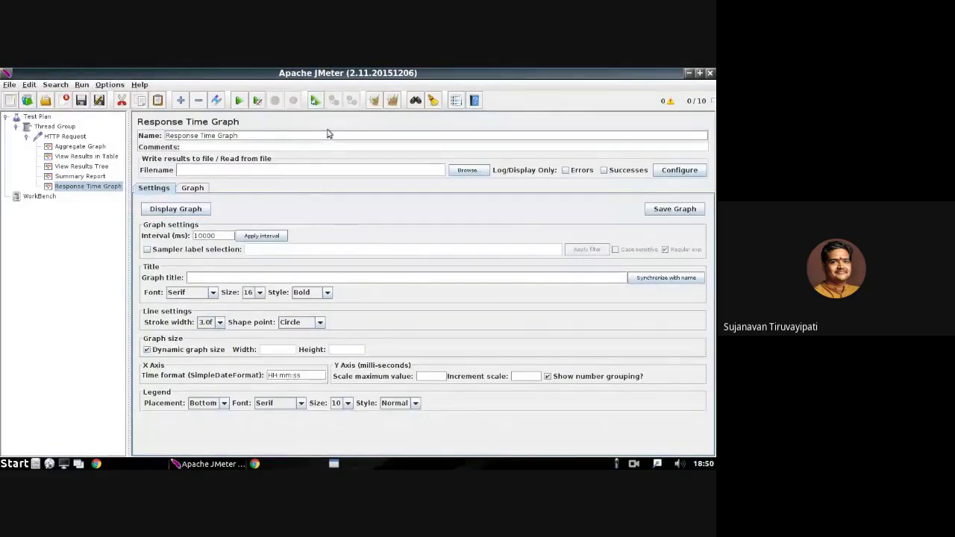
# Try to display the graph of the Response Time Graph listener and dismiss the message.
pyautogui.click(82, 147)
pyautogui.click(96, 186)
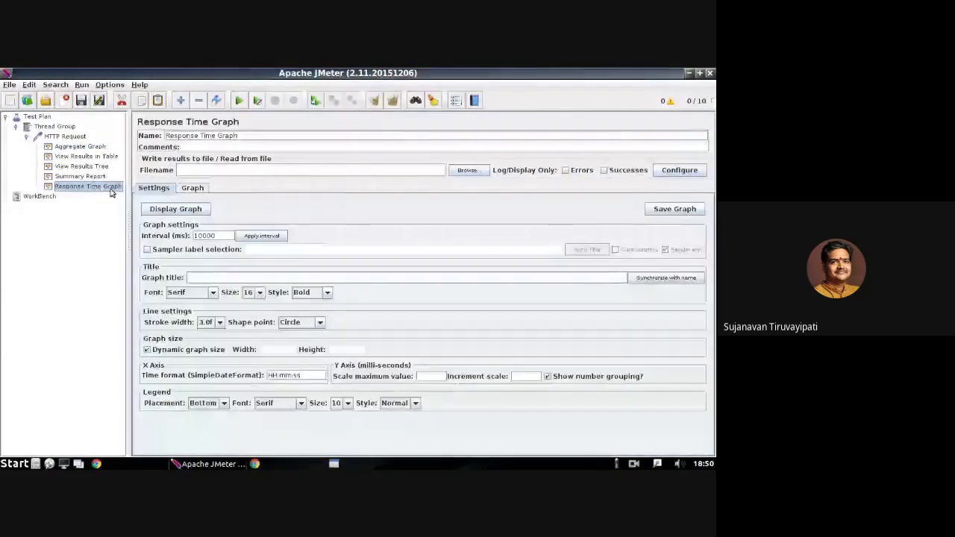
pyautogui.click(183, 212)
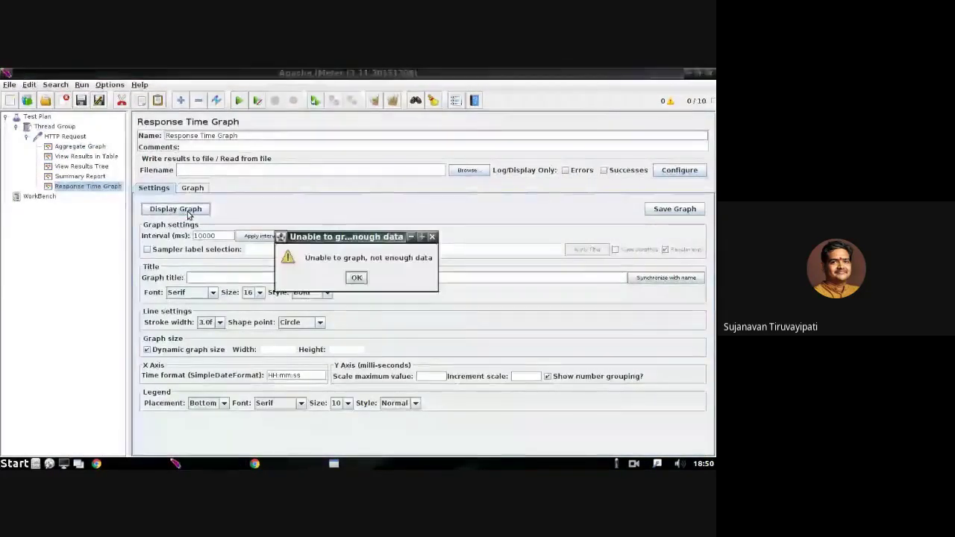
pyautogui.moveTo(340, 242); pyautogui.dragTo(439, 209)
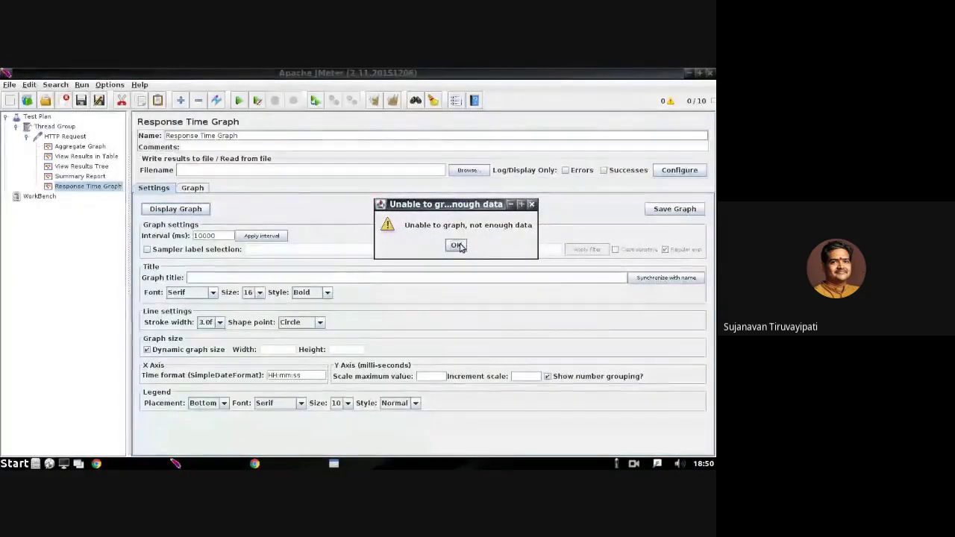
pyautogui.click(457, 246)
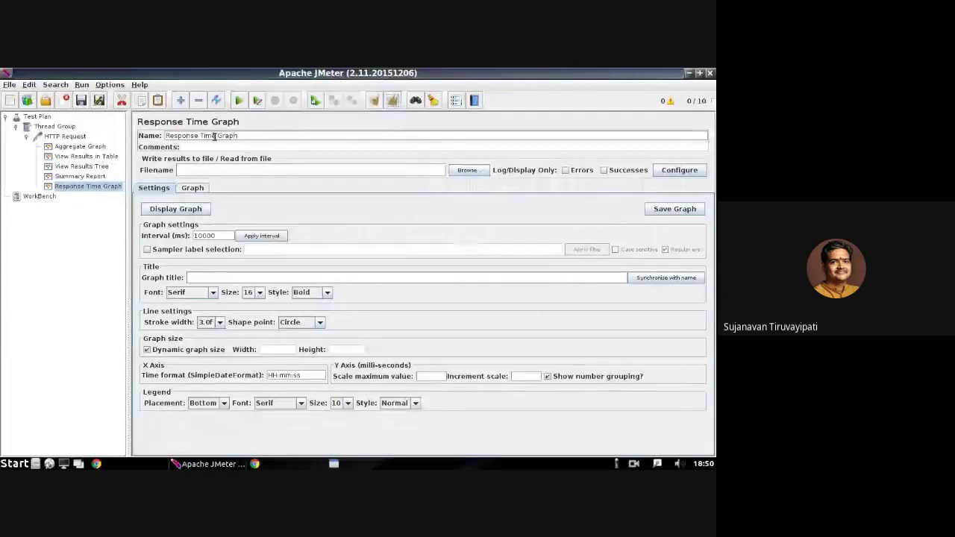
# Set the Thread Group's number of threads (users) to 100.
pyautogui.click(54, 127)
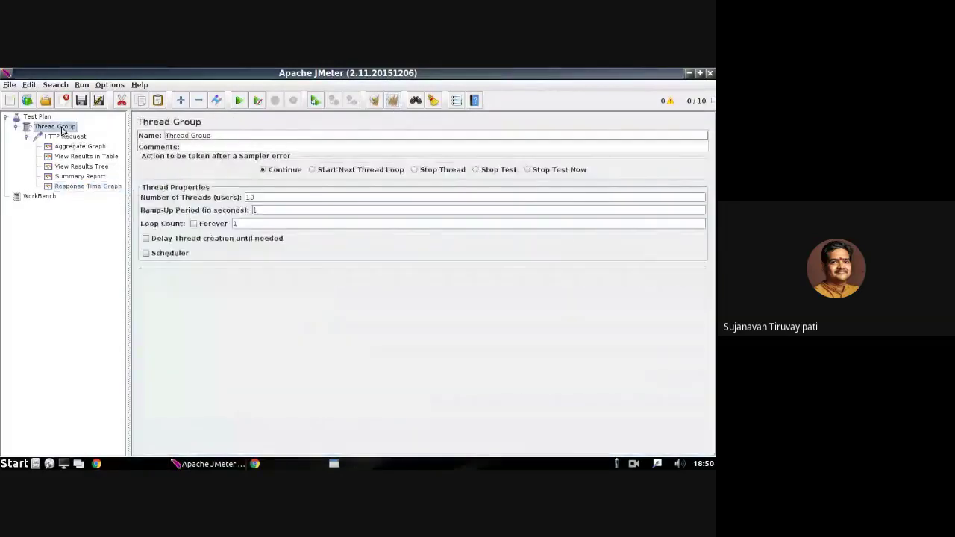
pyautogui.click(270, 200)
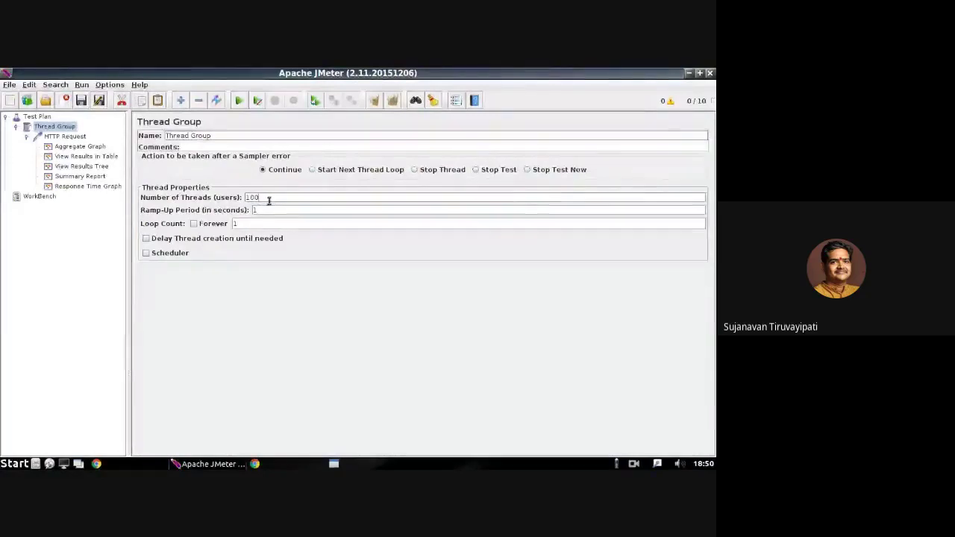
pyautogui.click(269, 209)
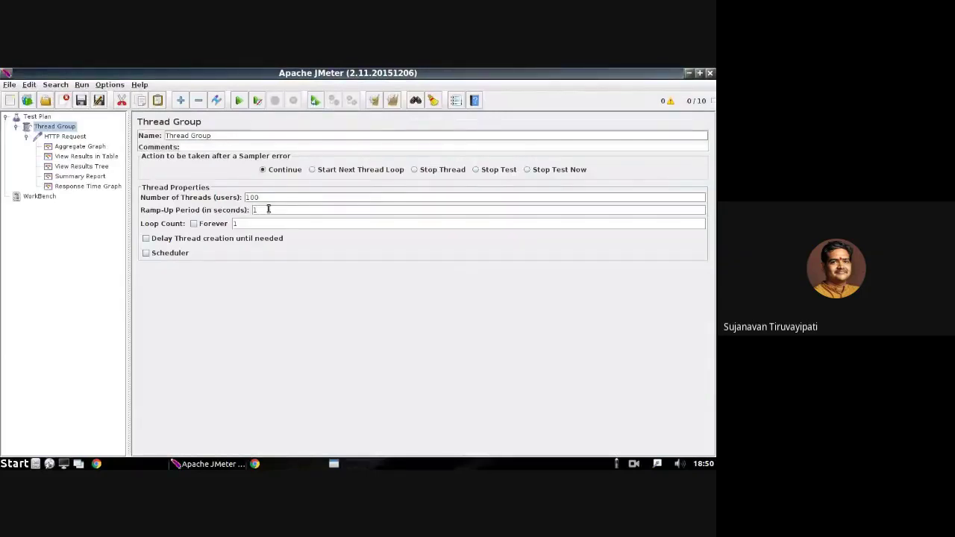
# Run the 100-thread test without saving the test plan and display the updated Aggregate Graph.
pyautogui.click(106, 186)
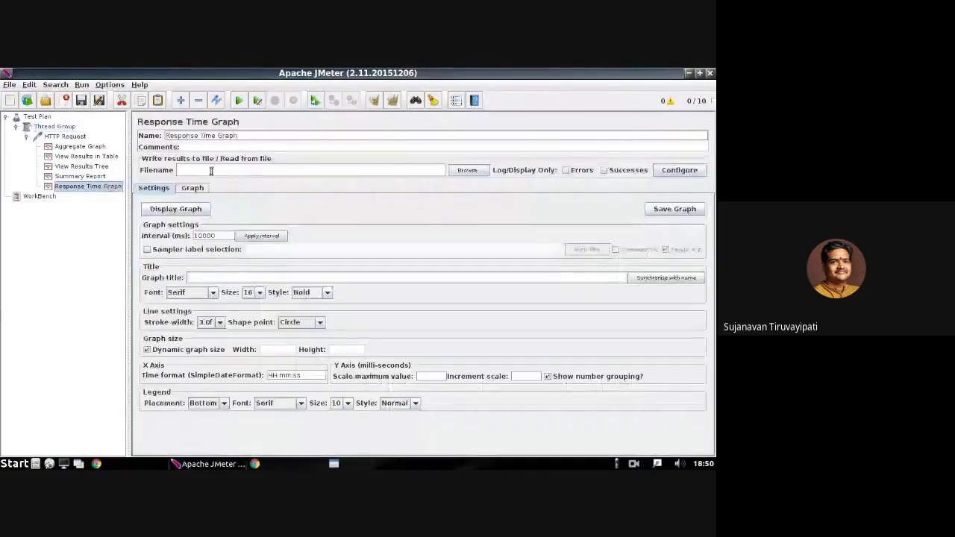
pyautogui.click(88, 147)
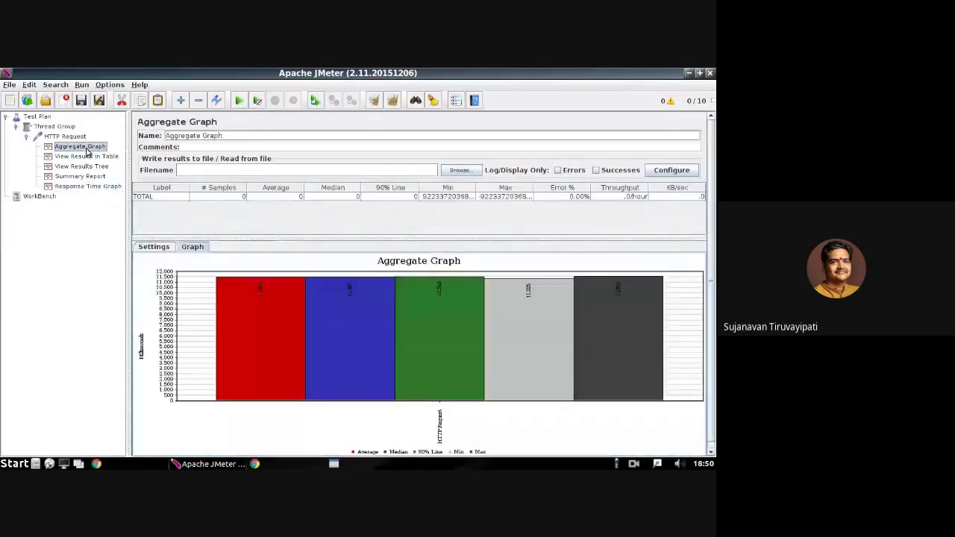
pyautogui.click(238, 100)
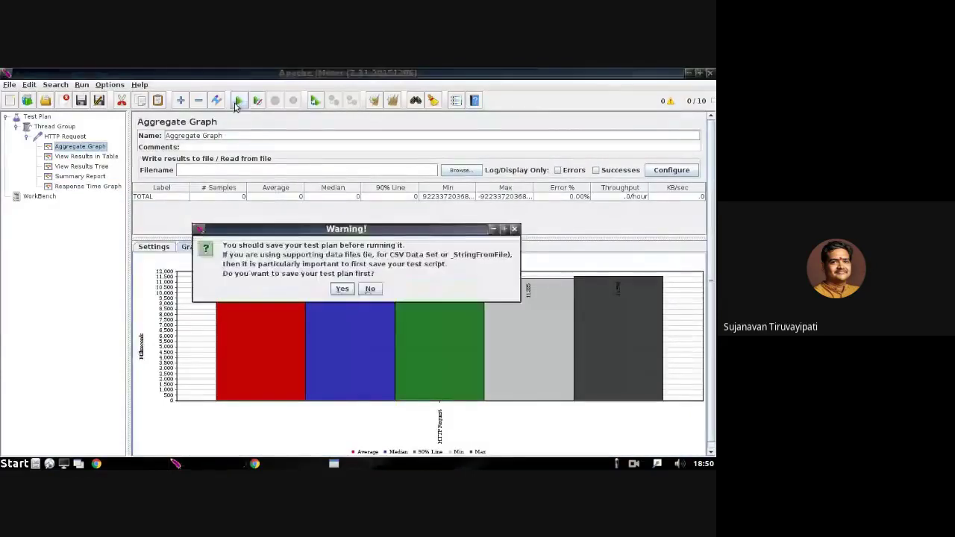
pyautogui.click(369, 288)
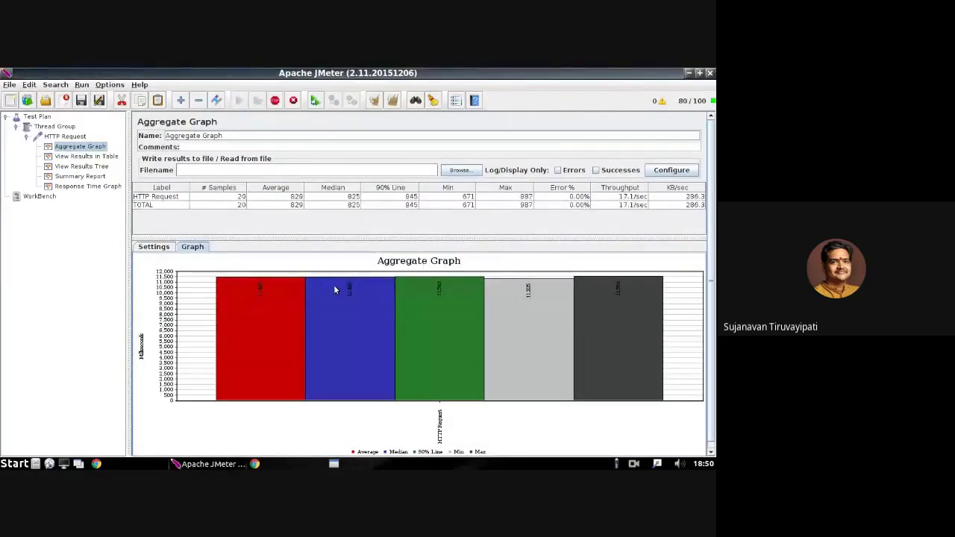
pyautogui.click(154, 247)
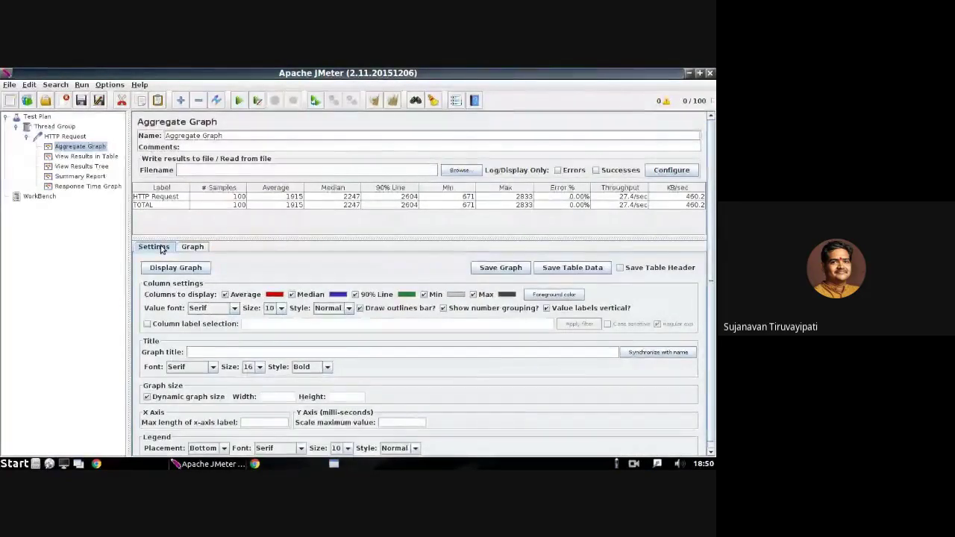
pyautogui.click(176, 267)
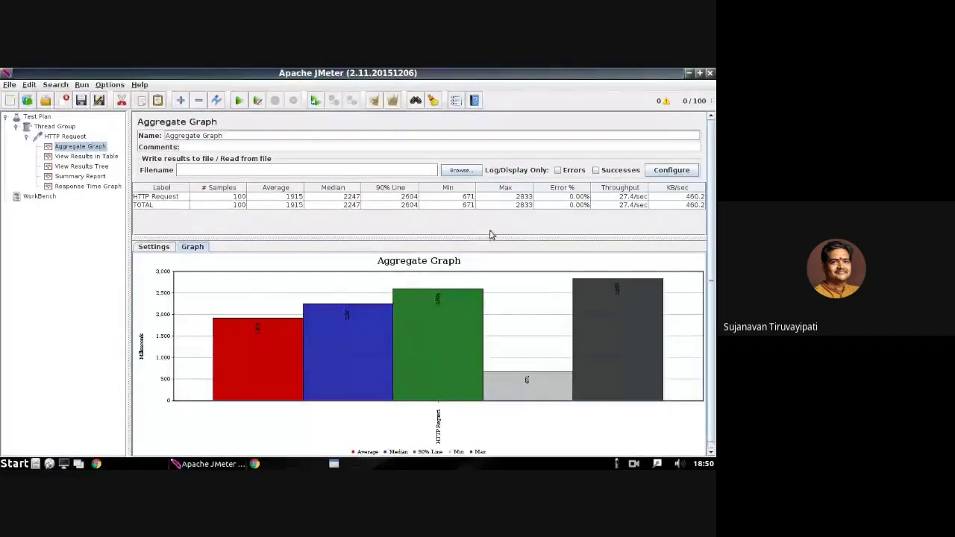
# Try again to display the Response Time Graph for the 100-thread run and dismiss the message.
pyautogui.click(81, 186)
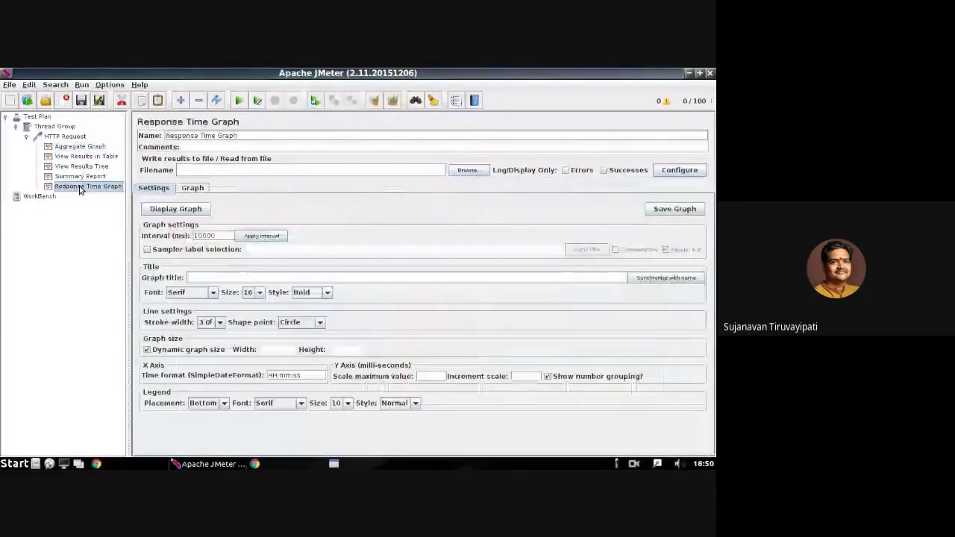
pyautogui.click(156, 212)
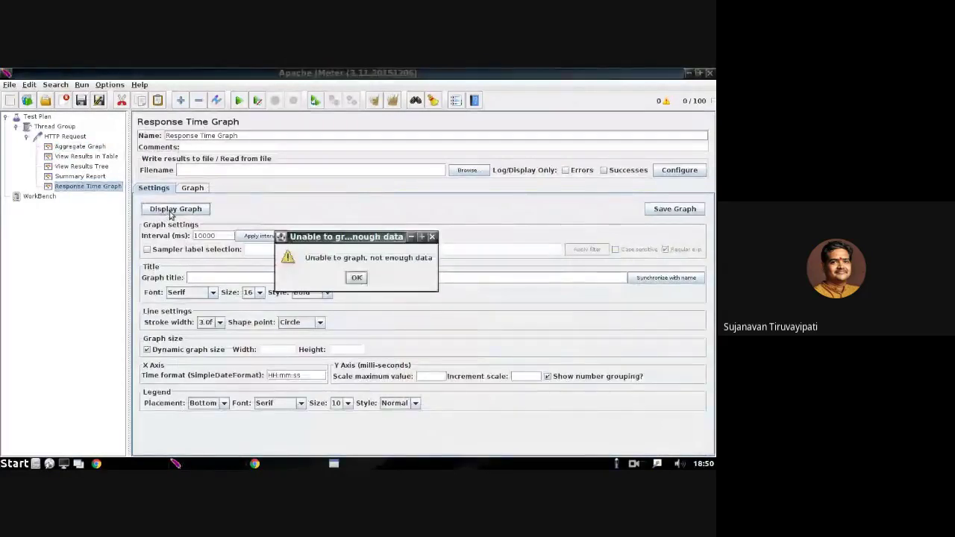
pyautogui.click(356, 277)
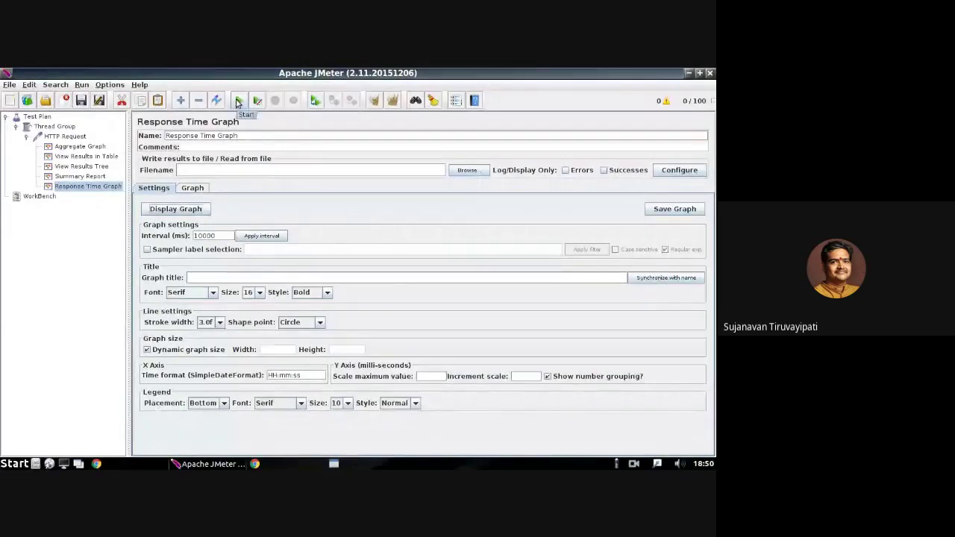
# Set the Thread Group's number of threads (users) to 1000 and its ramp-up period to 10 seconds.
pyautogui.click(105, 147)
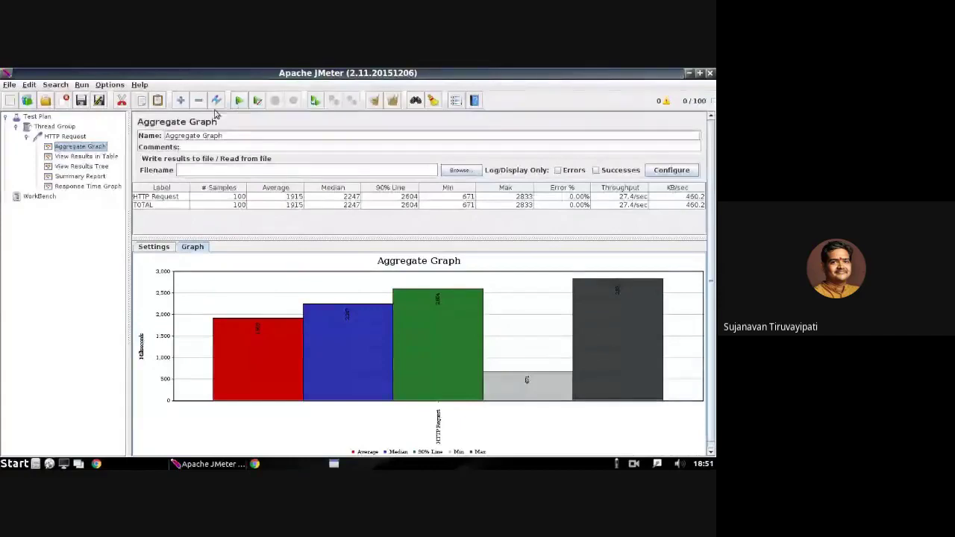
pyautogui.click(62, 129)
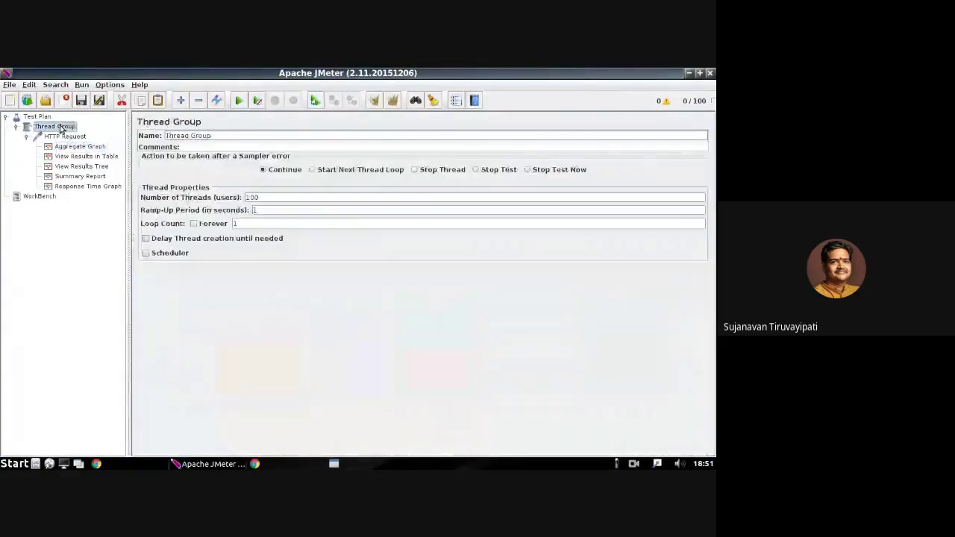
pyautogui.click(273, 196)
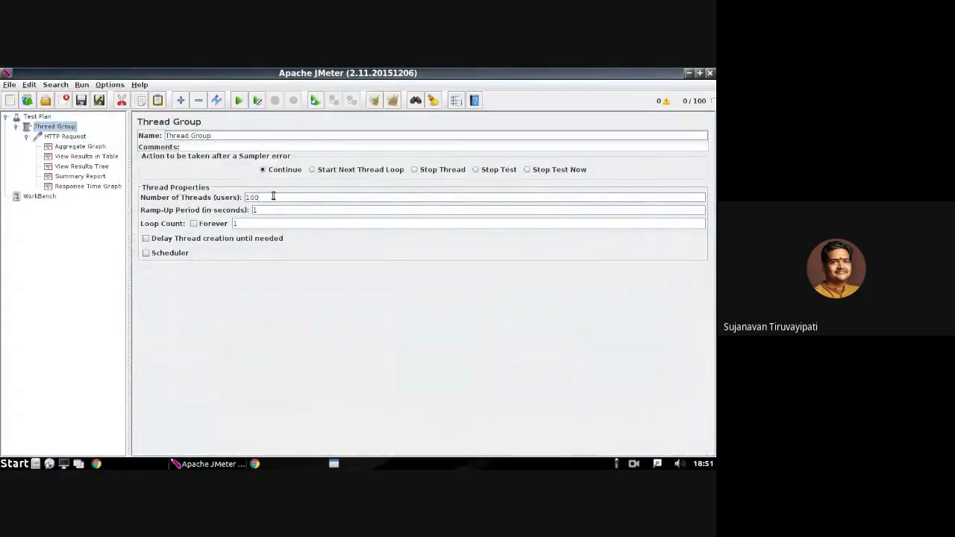
pyautogui.click(266, 209)
pyautogui.write('0')
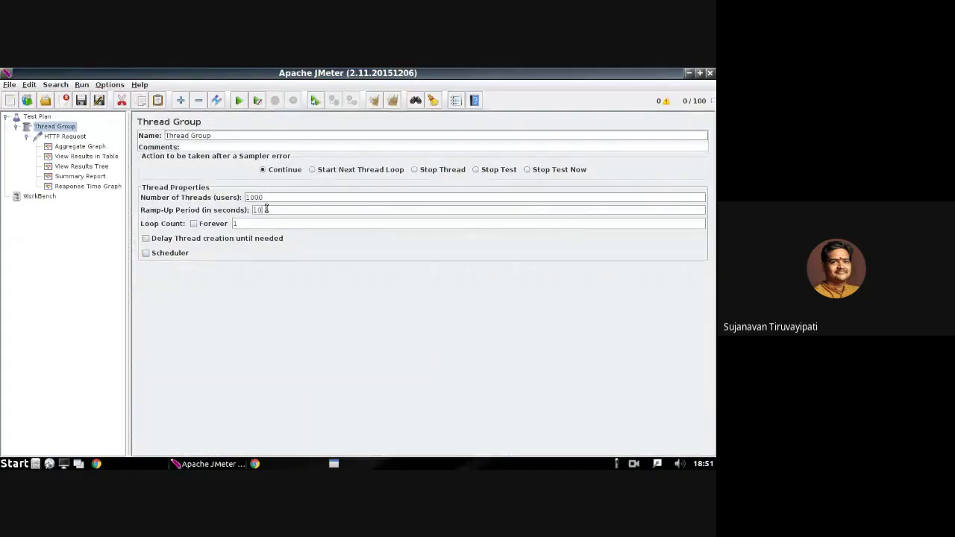
# Clear all earlier test results and recheck the emptied listeners, the HTTP Request and the Thread Group settings.
pyautogui.click(392, 100)
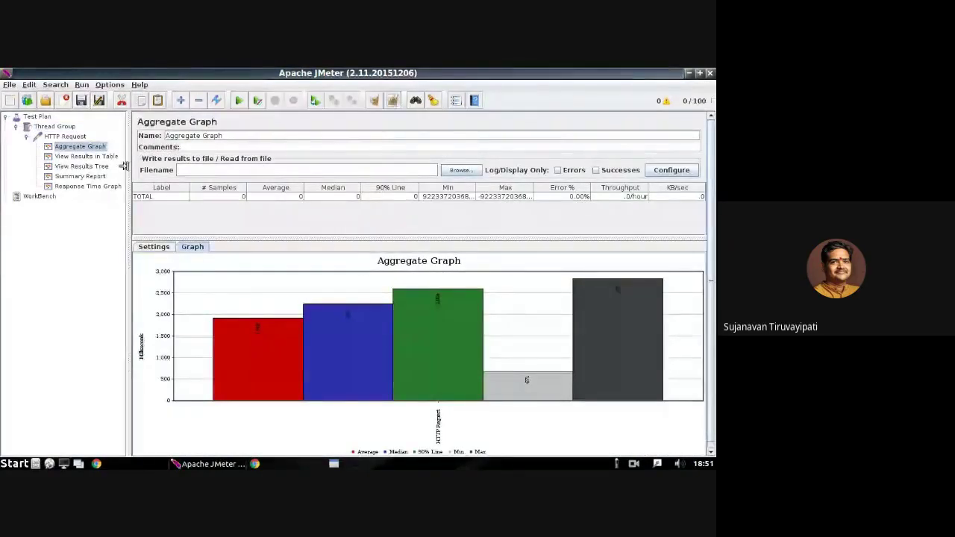
pyautogui.click(88, 187)
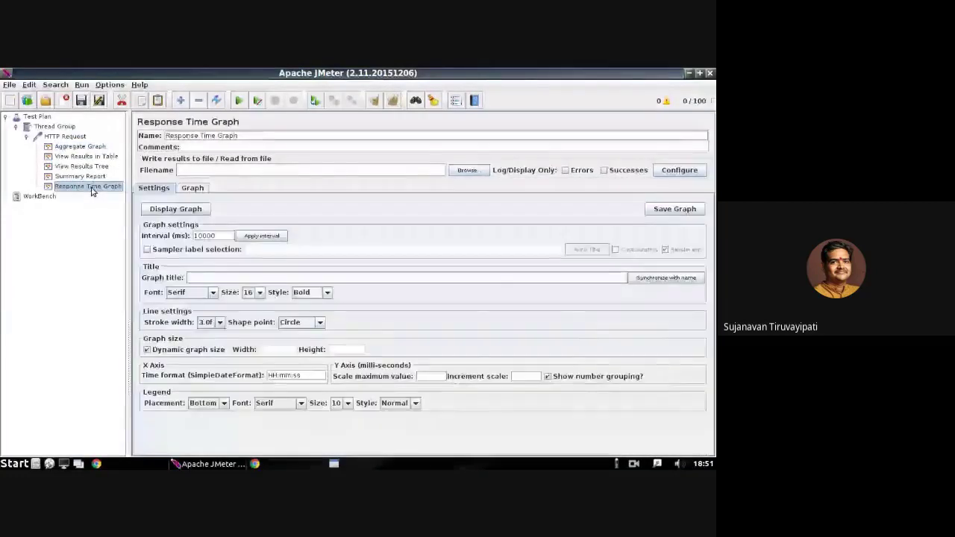
pyautogui.click(63, 127)
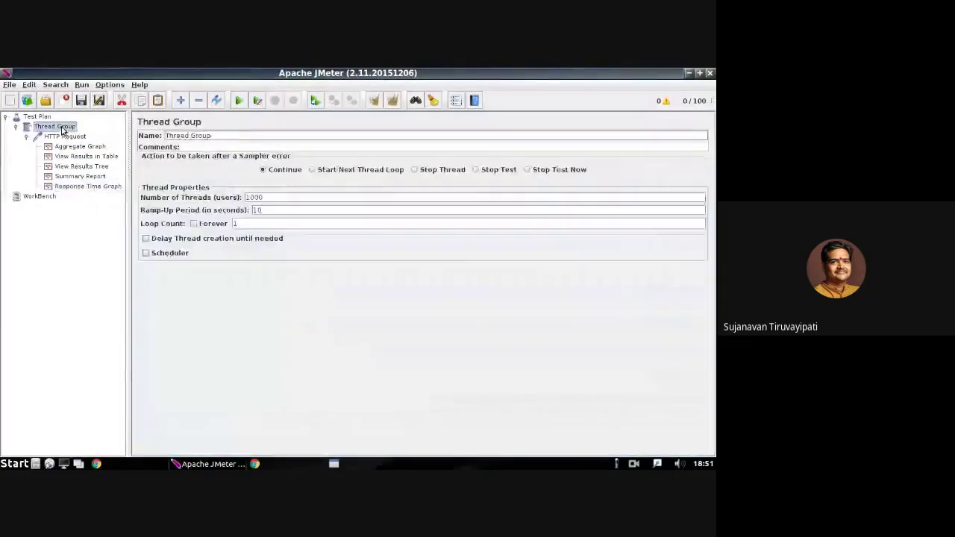
pyautogui.click(64, 138)
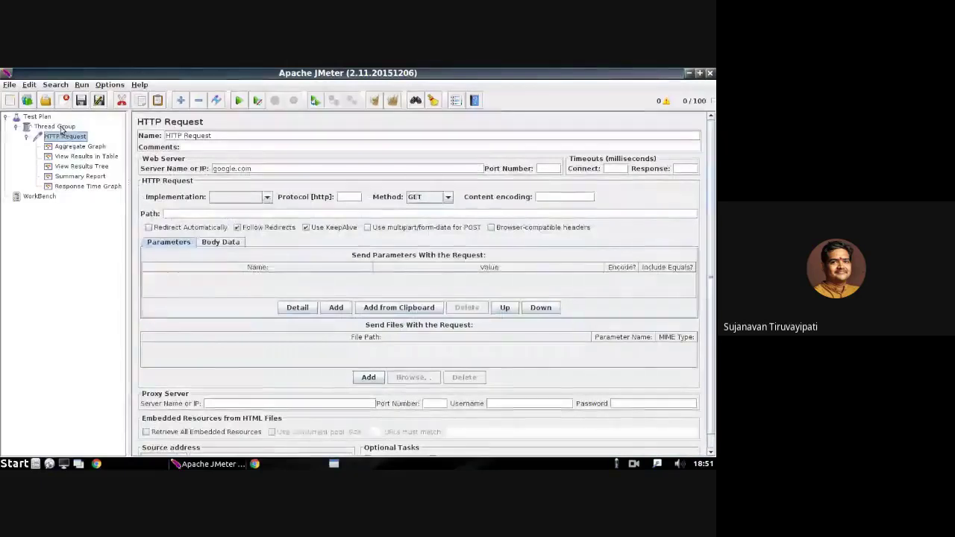
pyautogui.click(54, 126)
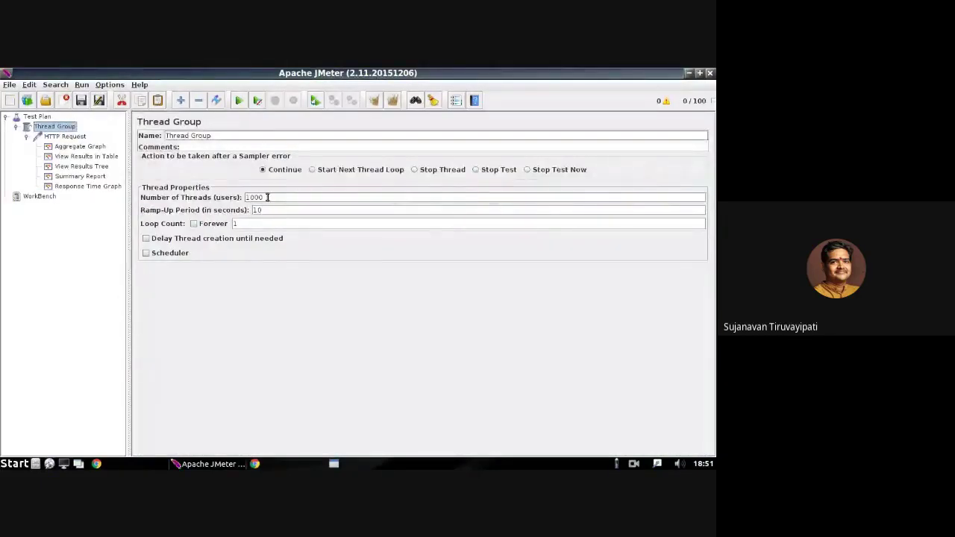
pyautogui.moveTo(267, 197); pyautogui.dragTo(240, 197)
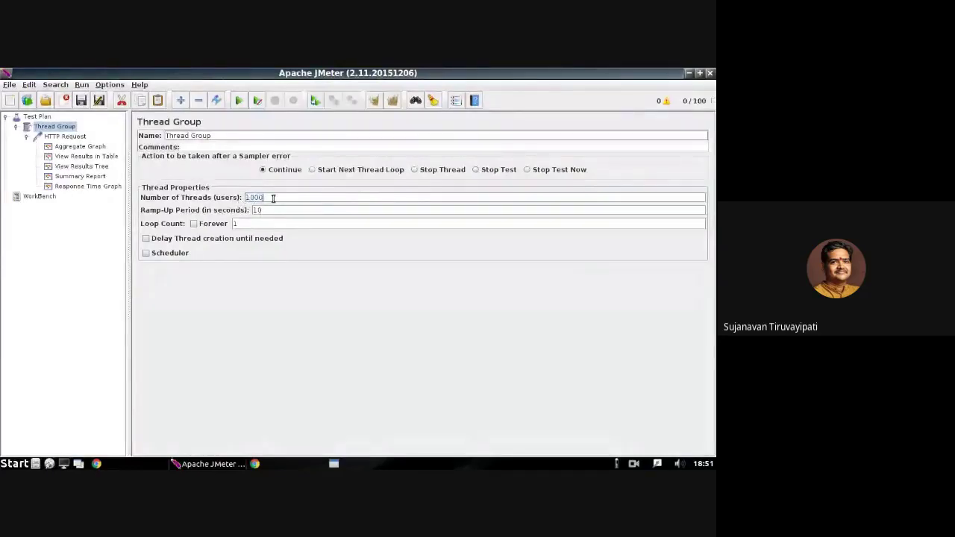
# Run the 1000-thread test from the Response Time Graph listener without saving the test plan.
pyautogui.click(107, 186)
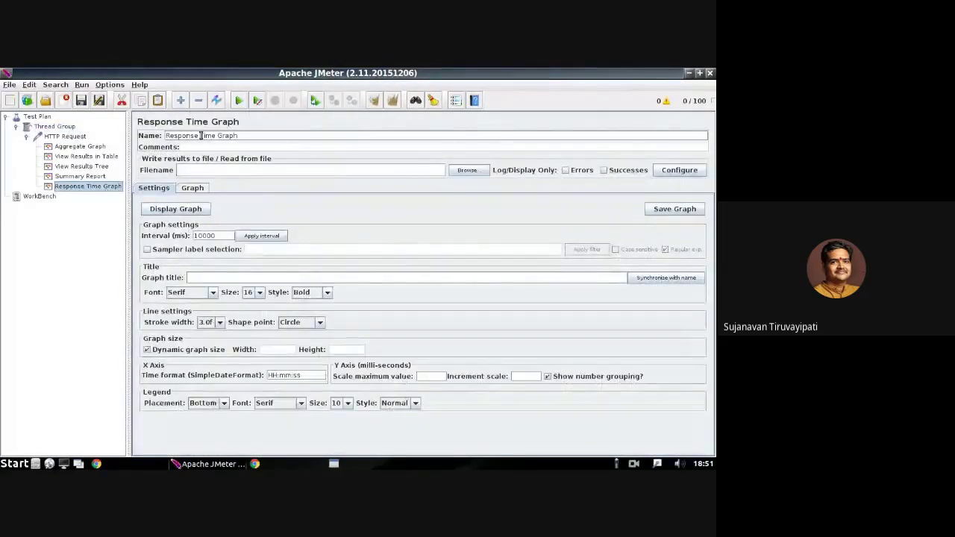
pyautogui.click(238, 100)
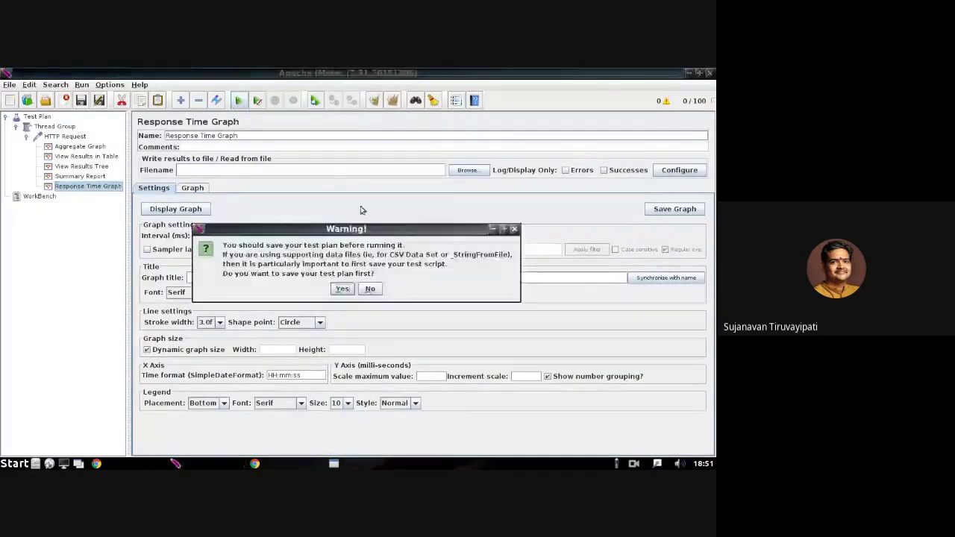
pyautogui.click(374, 291)
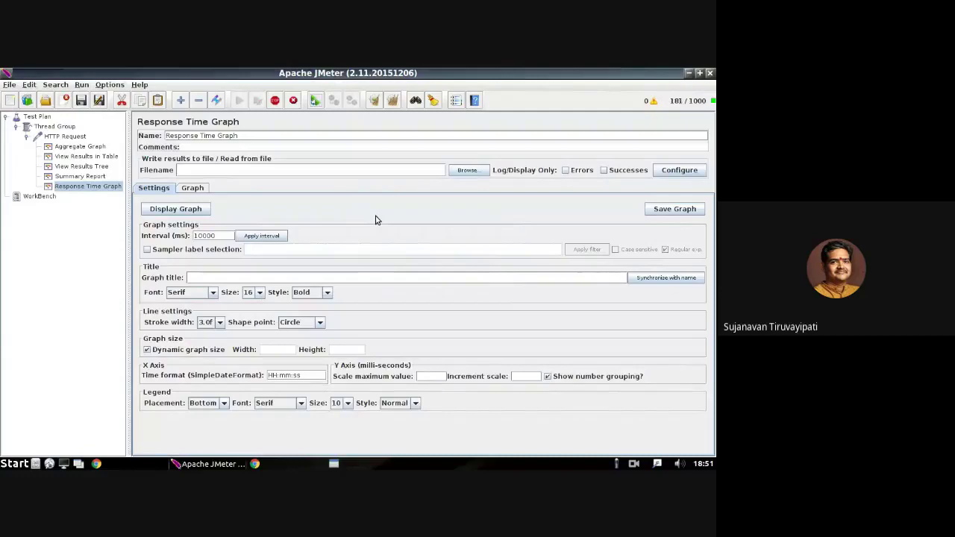
# Monitor the running test's statistics in the Aggregate Graph listener and display the Response Time Graph.
pyautogui.click(75, 147)
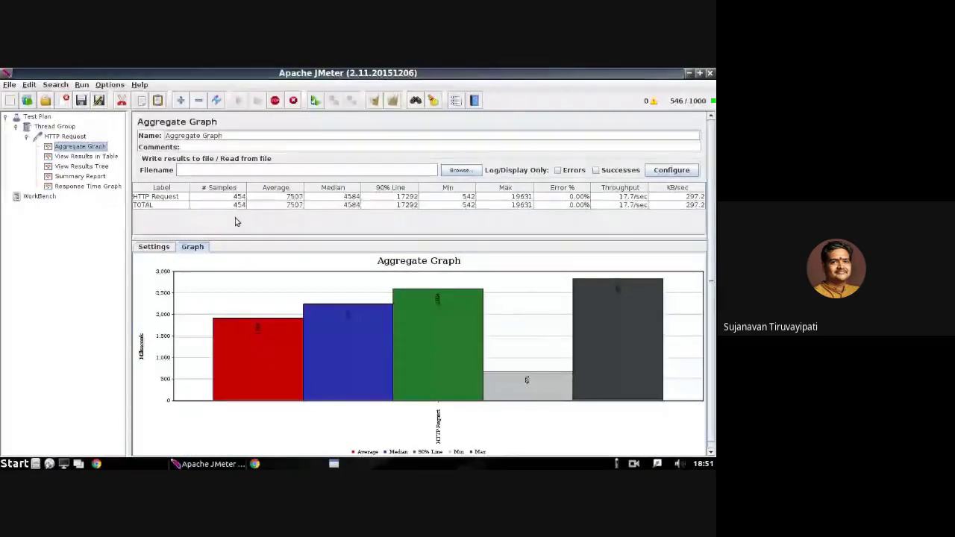
pyautogui.click(154, 249)
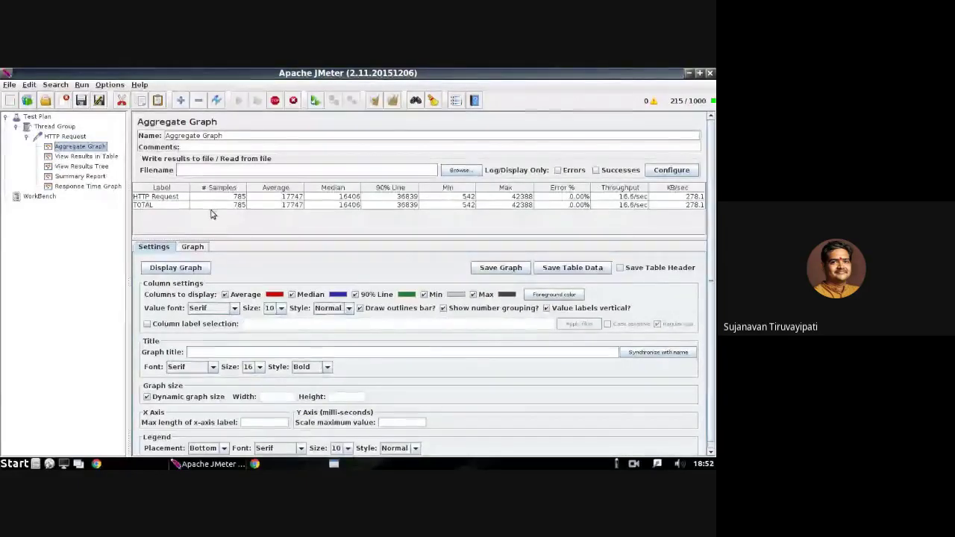
pyautogui.click(97, 186)
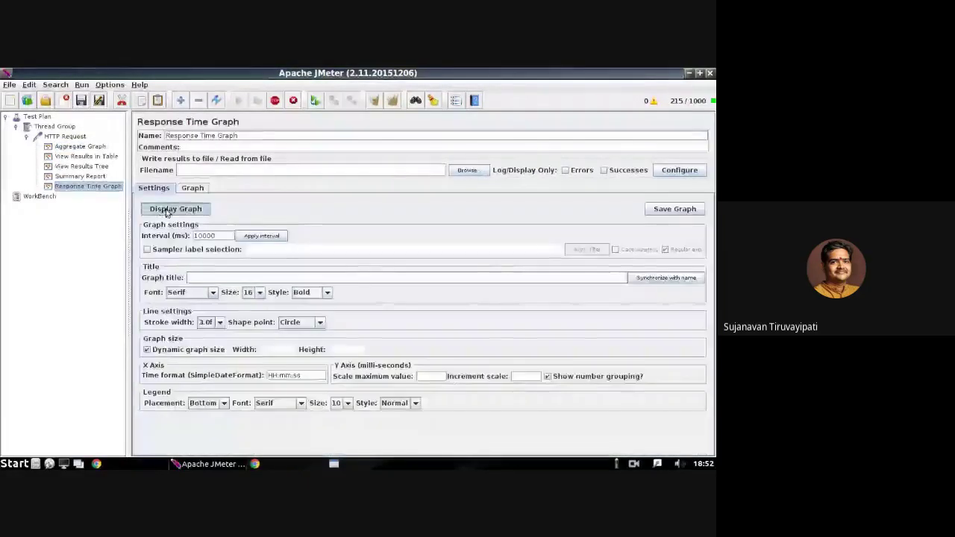
pyautogui.click(158, 209)
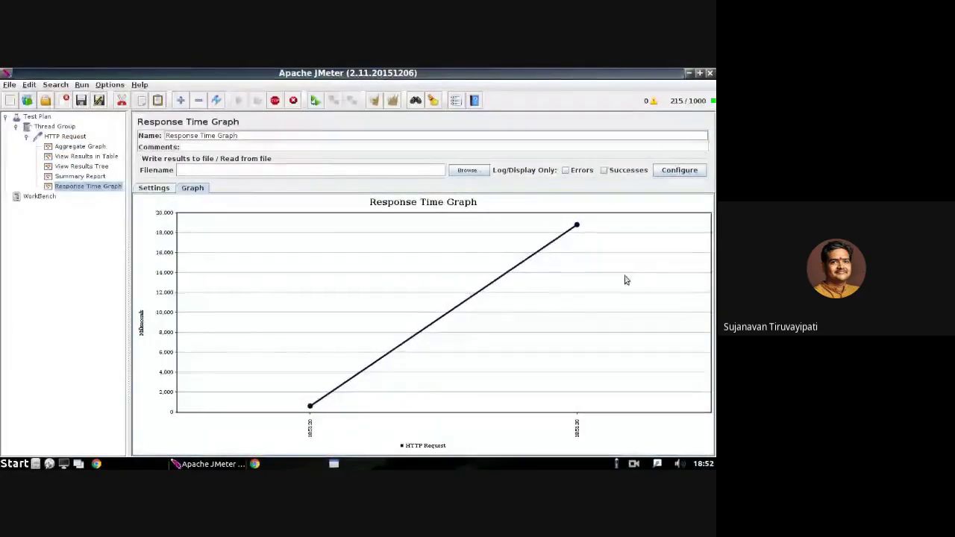
pyautogui.click(80, 147)
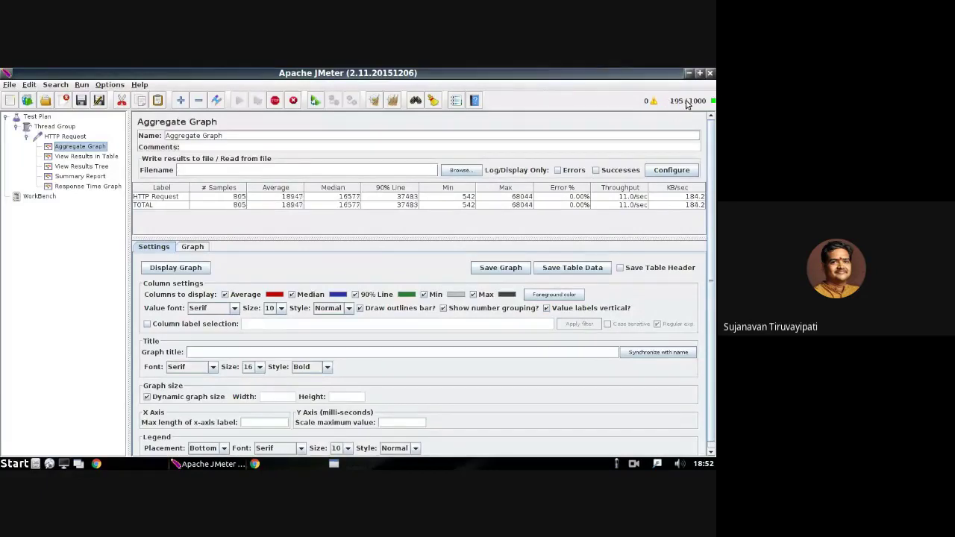
# Add a Spline Visualizer listener to the HTTP Request.
pyautogui.rightClick(78, 138)
pyautogui.moveTo(86, 141)
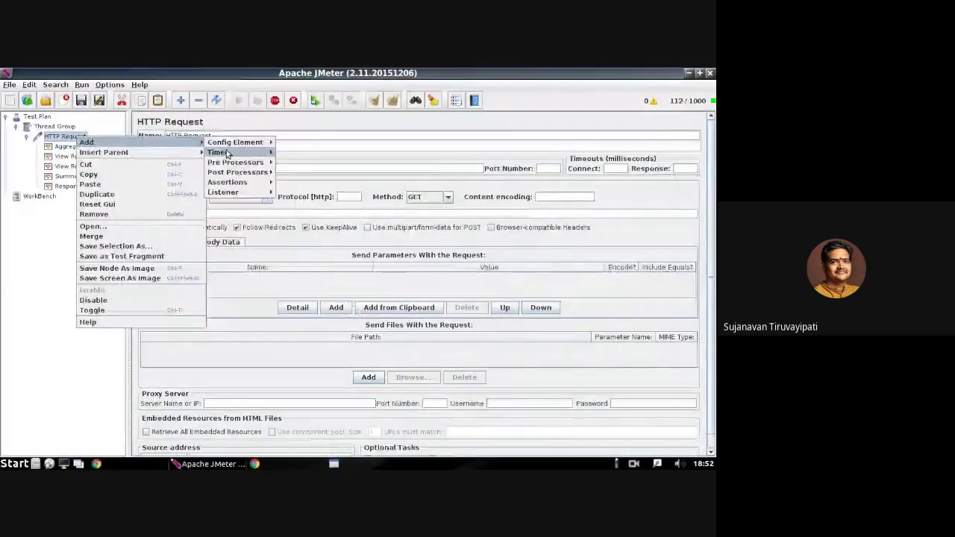
pyautogui.moveTo(256, 193)
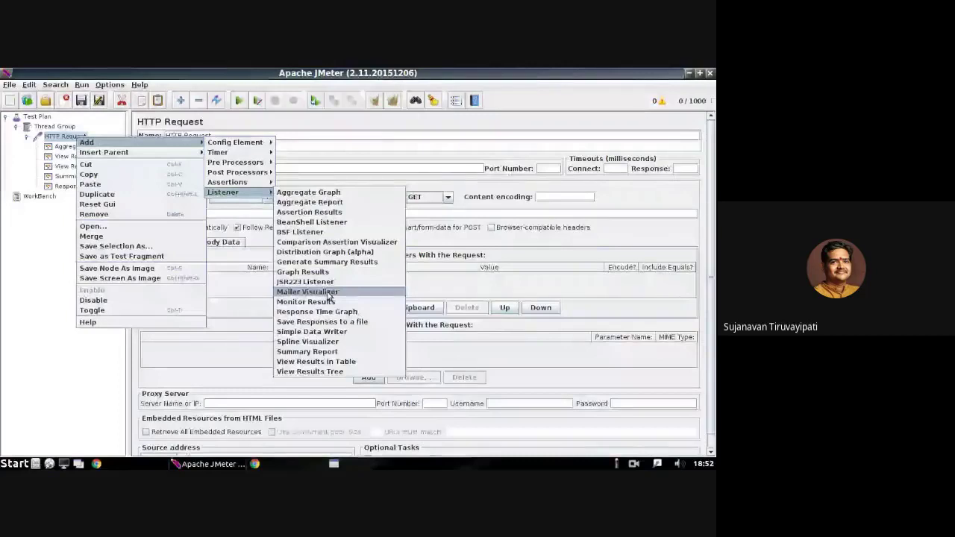
pyautogui.click(323, 345)
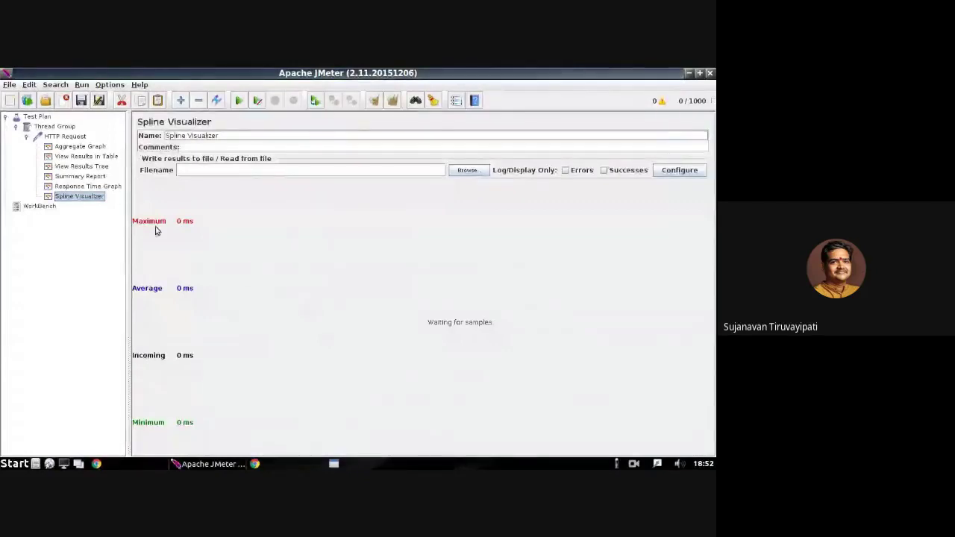
# Compare the 1000-thread results across the Response Time Graph, Aggregate Graph and Spline Visualizer listeners.
pyautogui.click(96, 186)
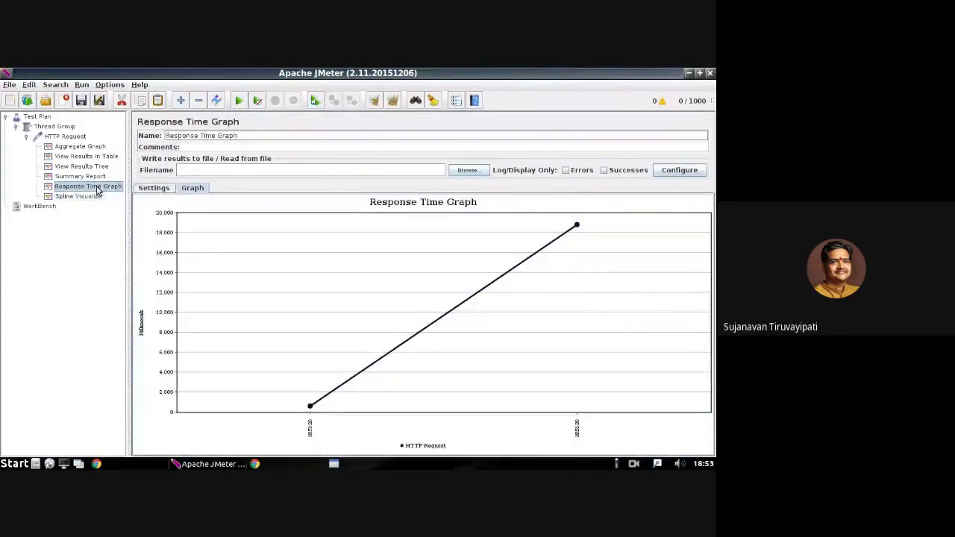
pyautogui.click(80, 147)
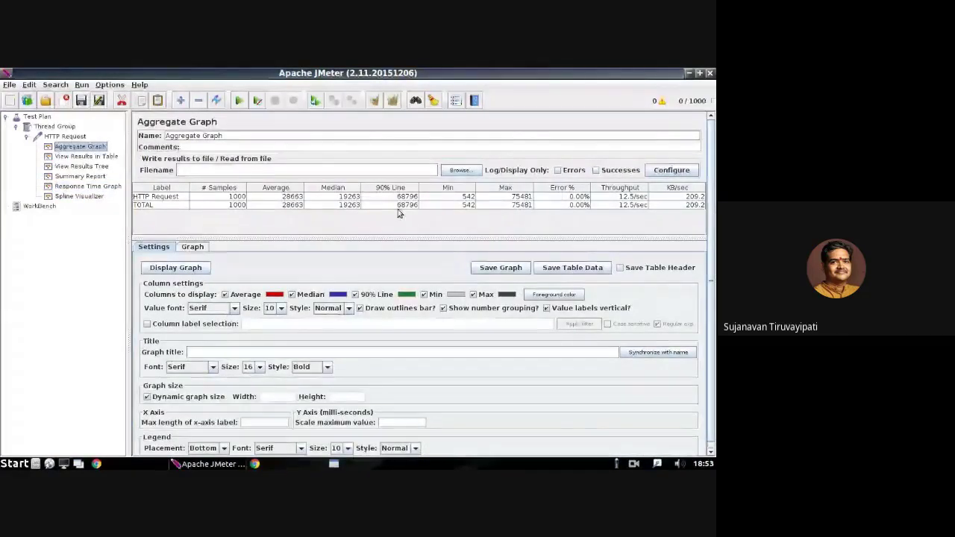
pyautogui.click(86, 197)
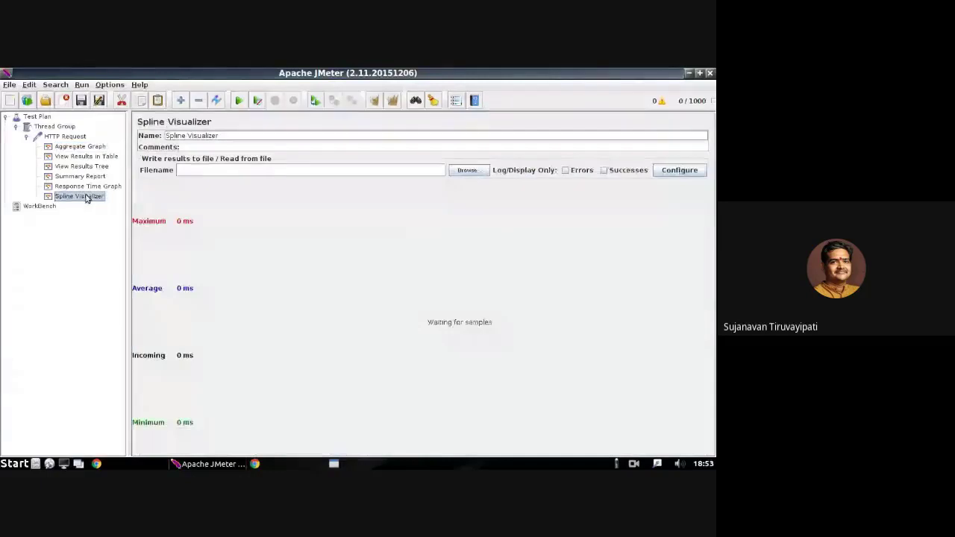
pyautogui.click(85, 187)
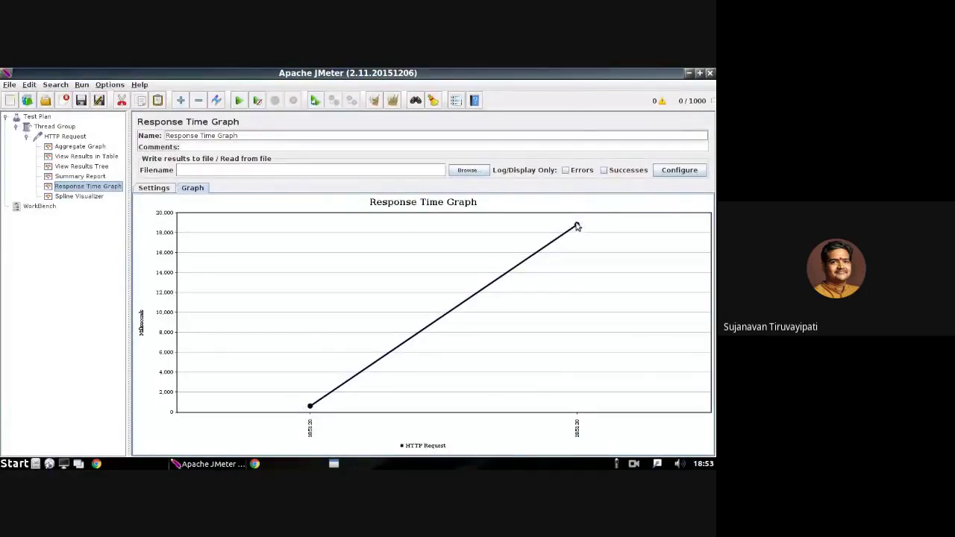
# Set the Thread Group's number of threads (users) to 100 and rerun the test without saving the test plan.
pyautogui.click(60, 128)
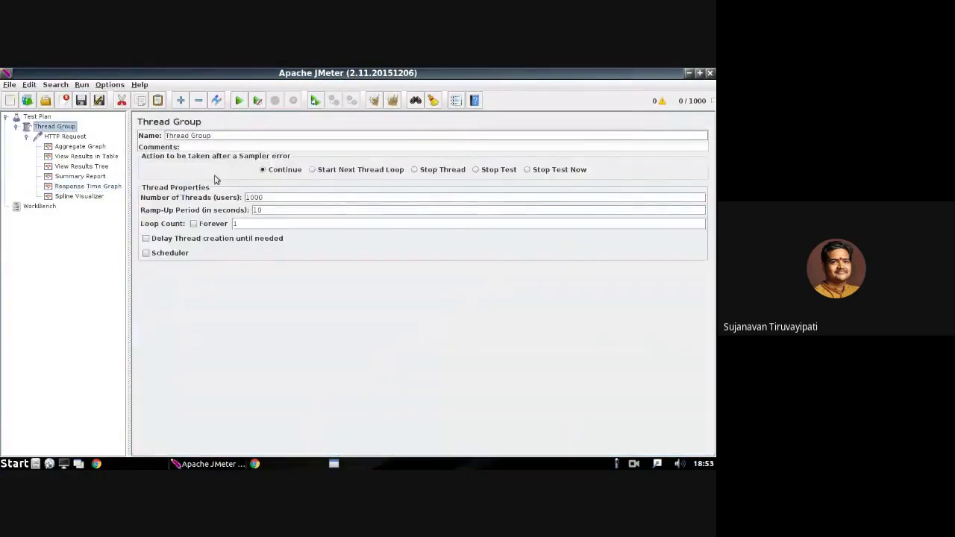
pyautogui.click(273, 197)
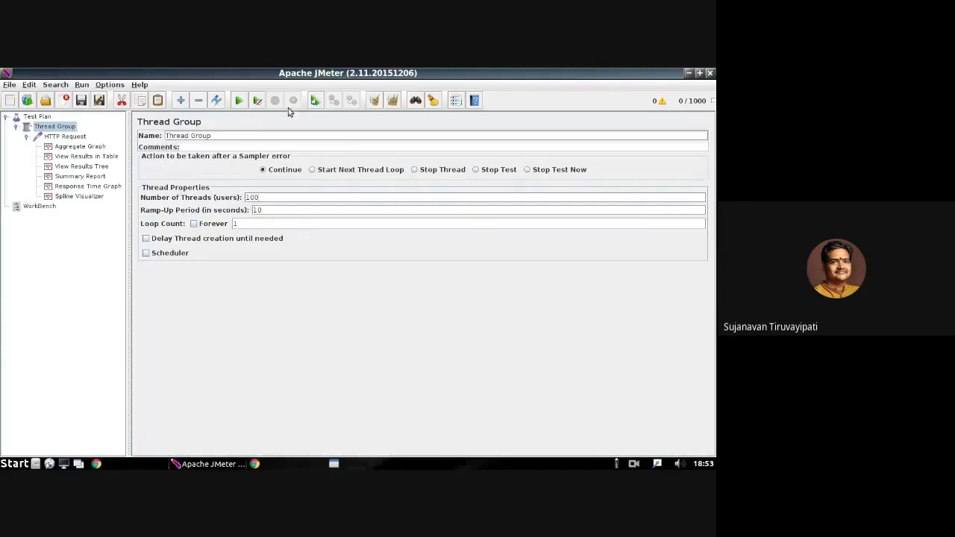
pyautogui.click(241, 106)
pyautogui.click(368, 289)
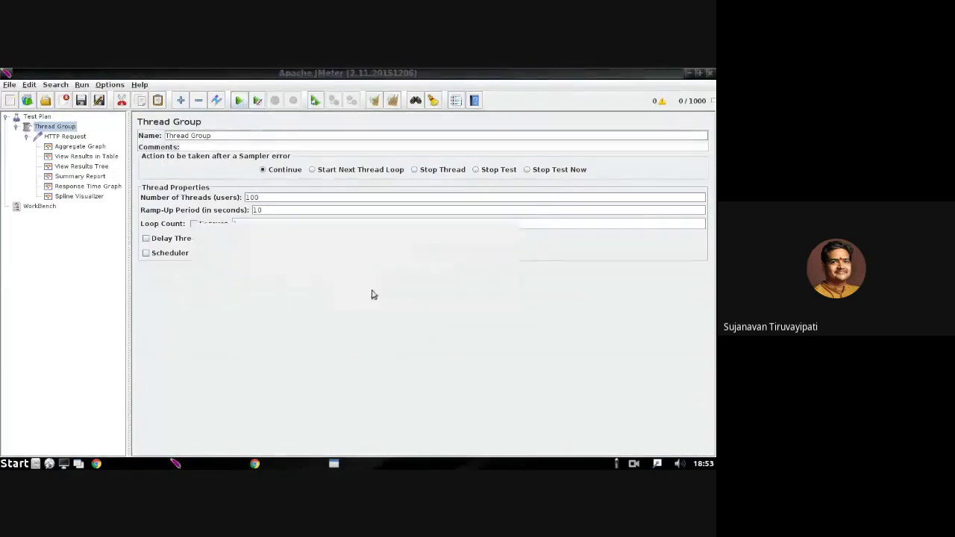
# View the new run in the Spline Visualizer and redraw the Response Time Graph with the latest results.
pyautogui.click(97, 196)
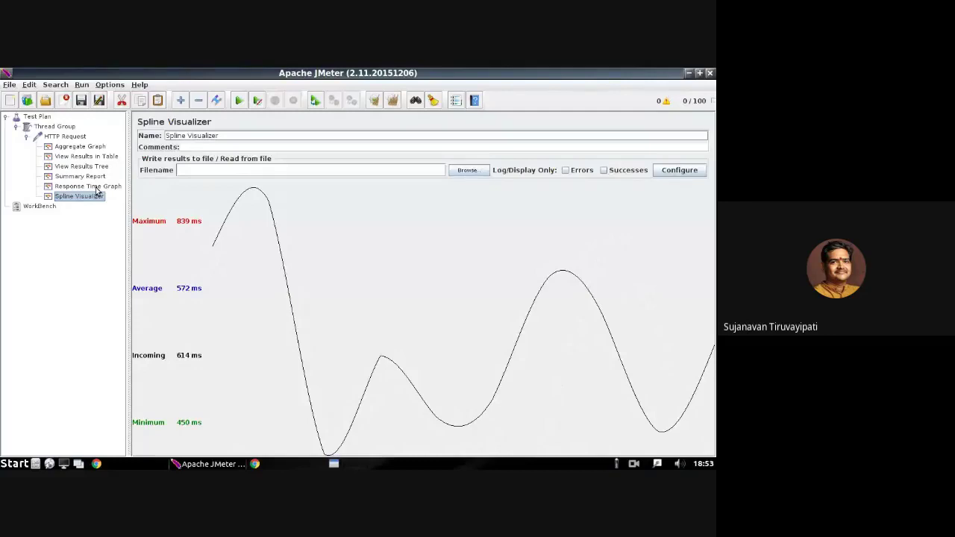
pyautogui.click(95, 188)
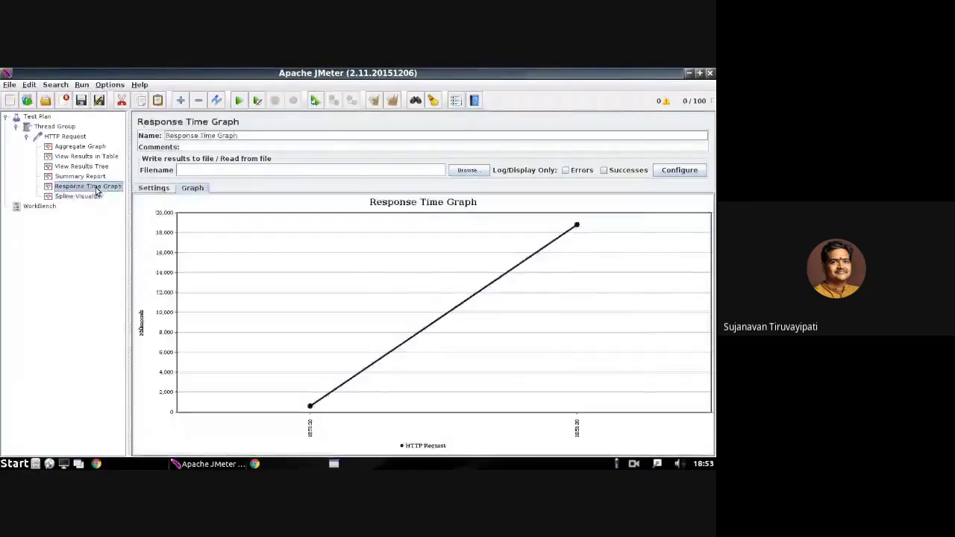
pyautogui.click(160, 189)
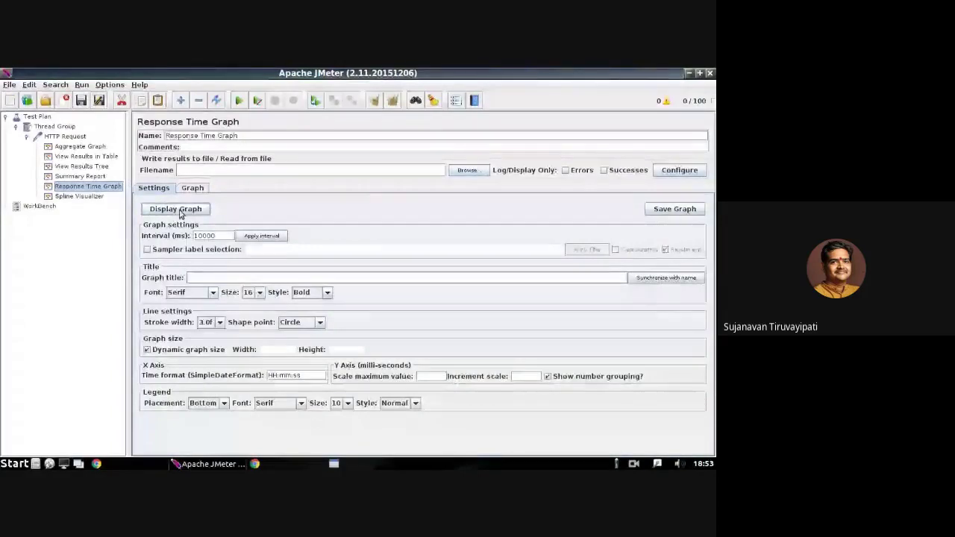
pyautogui.click(177, 209)
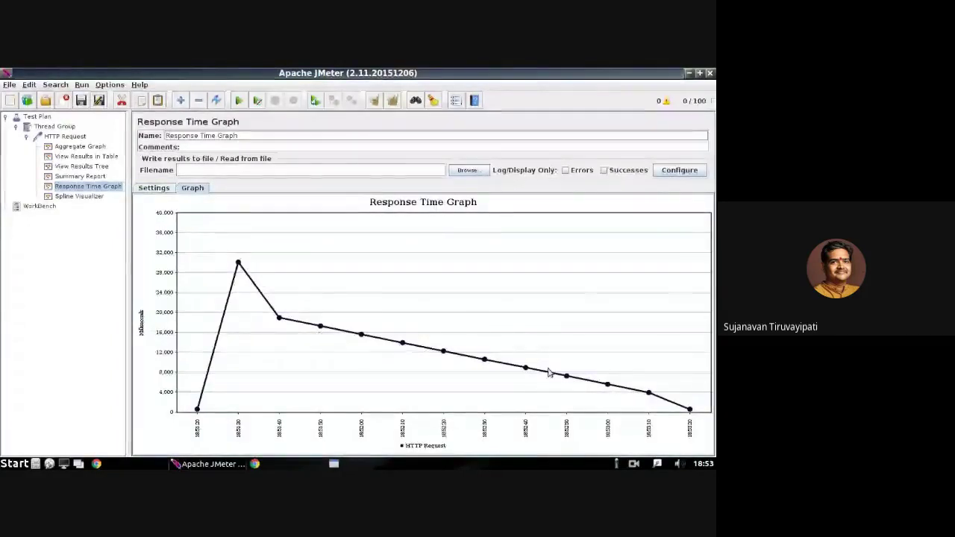
# Review the HTTP Request settings and the combined results in the graph, Summary Report, table and results tree listeners.
pyautogui.click(65, 137)
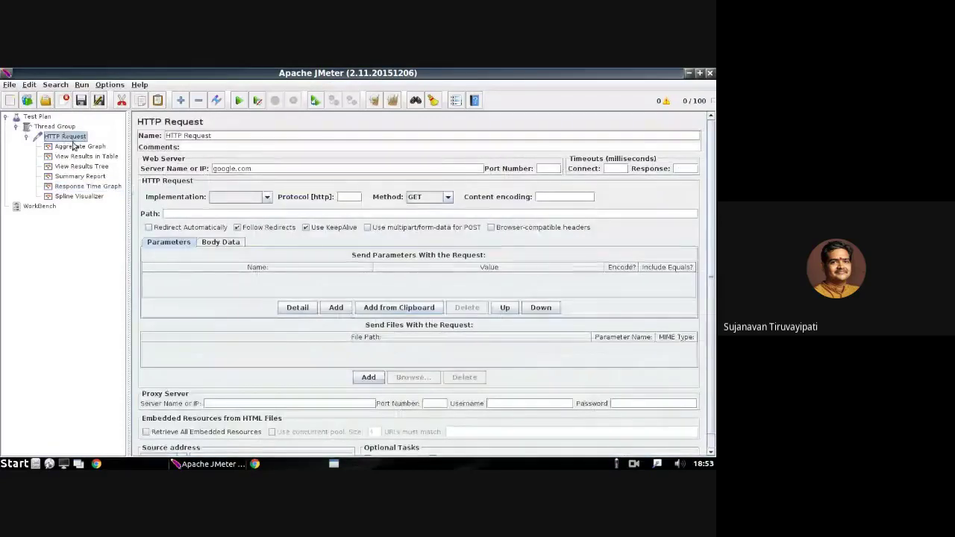
pyautogui.click(96, 197)
pyautogui.click(97, 186)
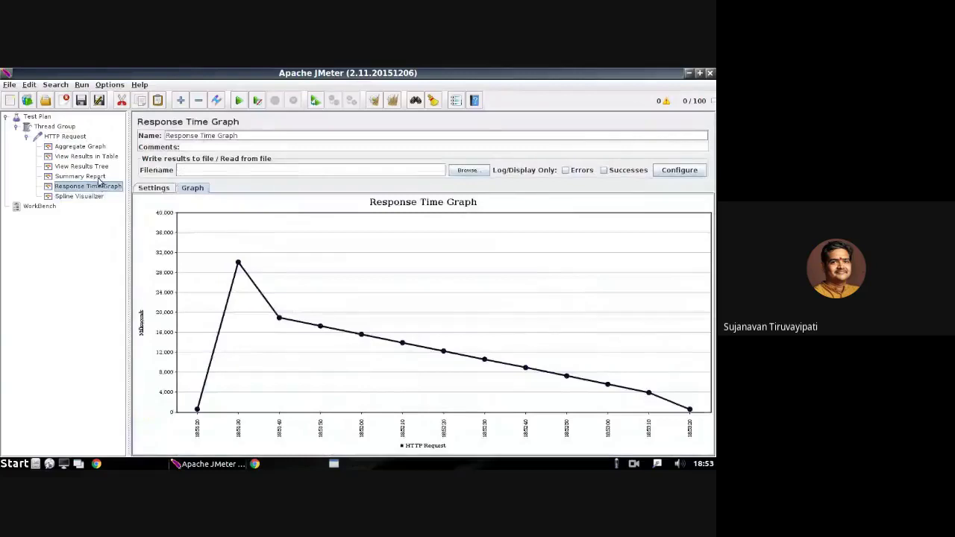
pyautogui.click(99, 176)
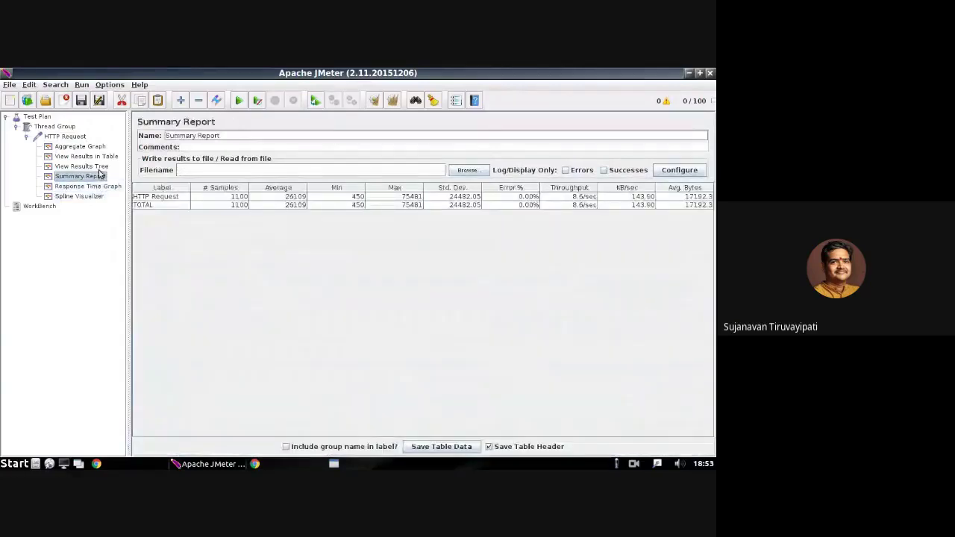
pyautogui.click(88, 146)
pyautogui.click(92, 156)
pyautogui.click(95, 166)
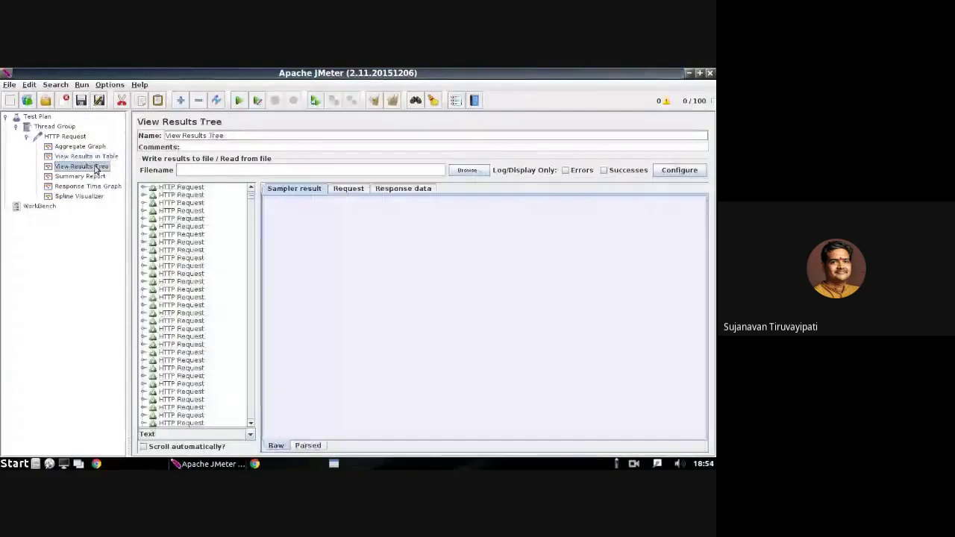
pyautogui.click(68, 137)
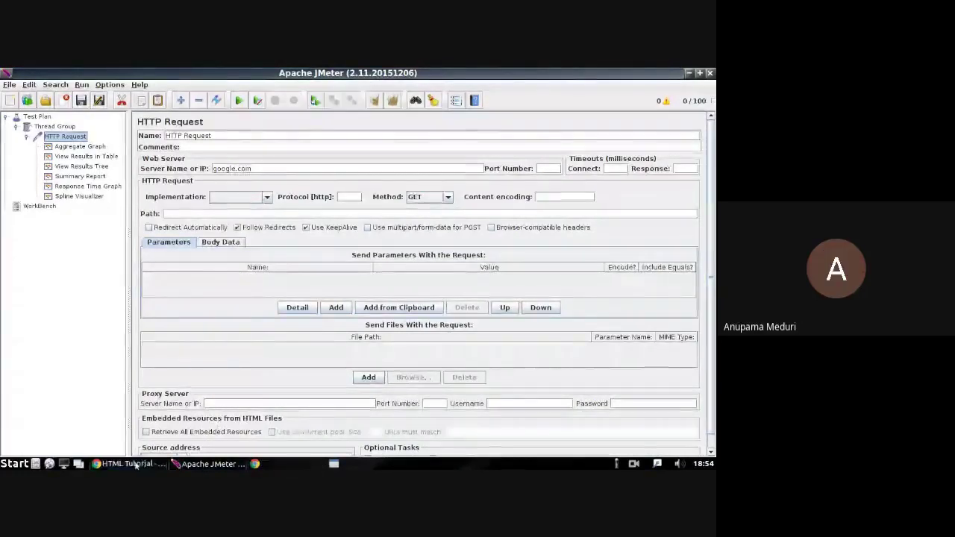
# Switch to Chrome and close the HTML Tutorial, character declaration and HTTP Methods pages, leaving the Meet call open.
pyautogui.click(137, 464)
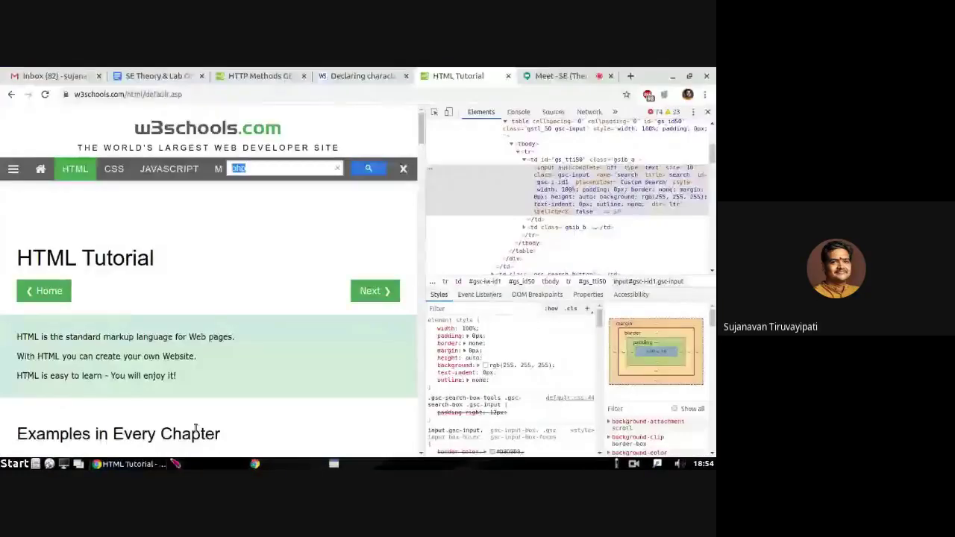
pyautogui.click(508, 76)
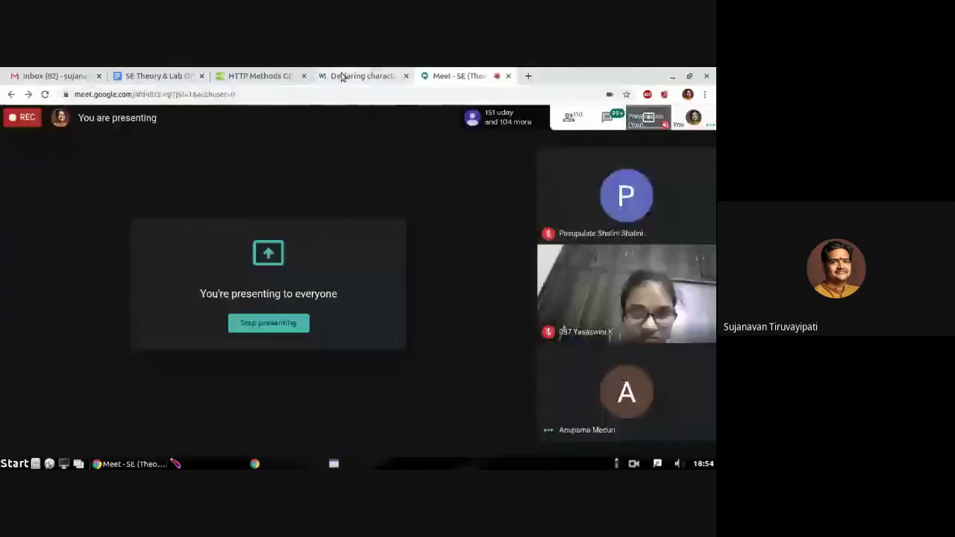
pyautogui.click(350, 76)
pyautogui.click(406, 76)
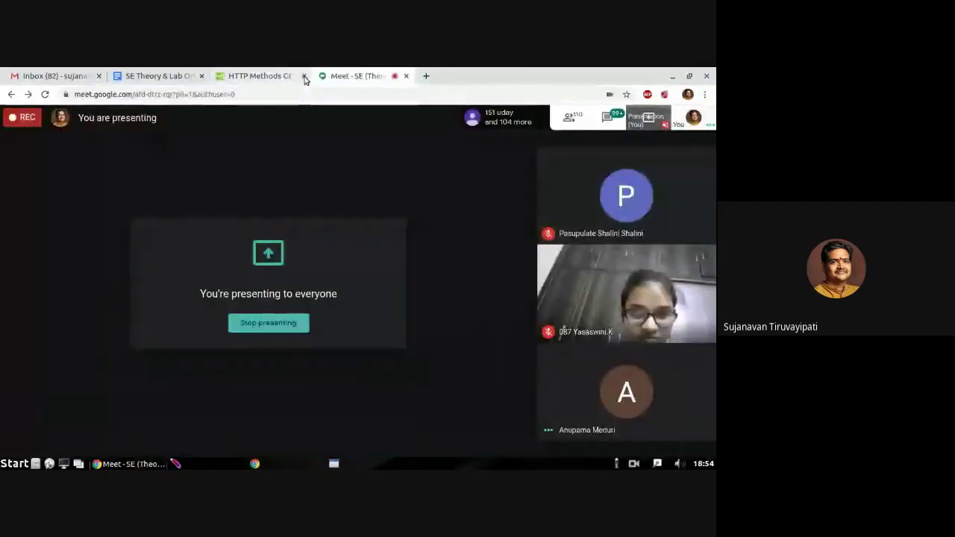
pyautogui.click(303, 76)
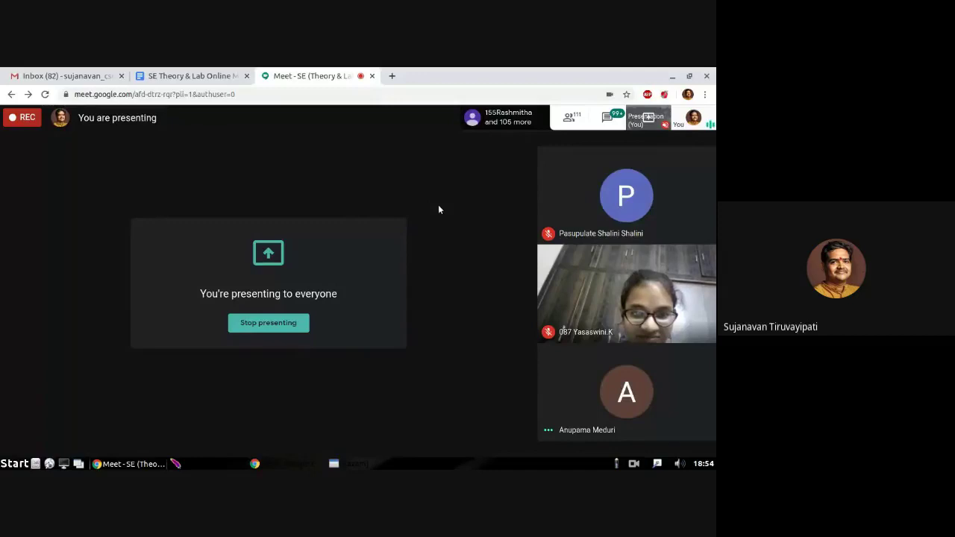
# Check the meeting chat briefly and look through the participant list of the call.
pyautogui.click(579, 115)
pyautogui.click(686, 117)
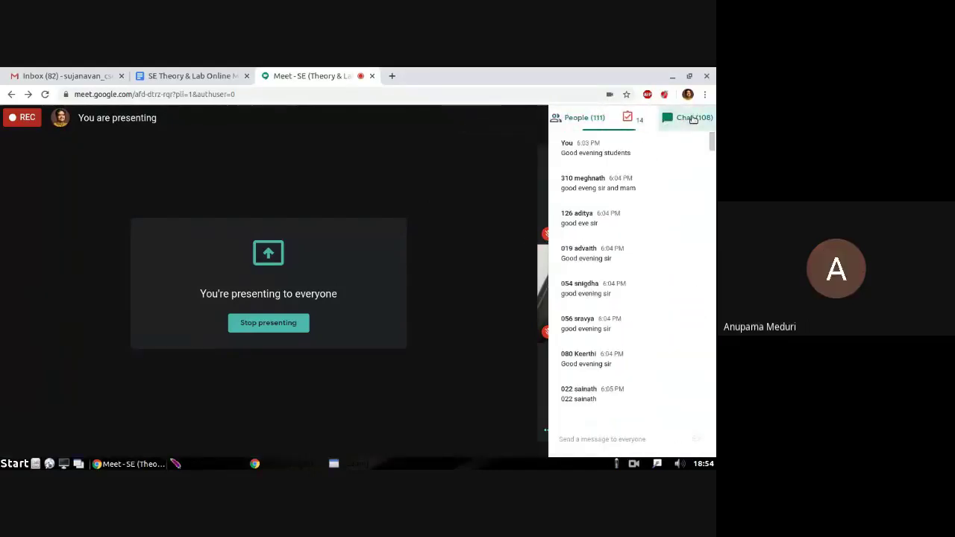
pyautogui.click(580, 117)
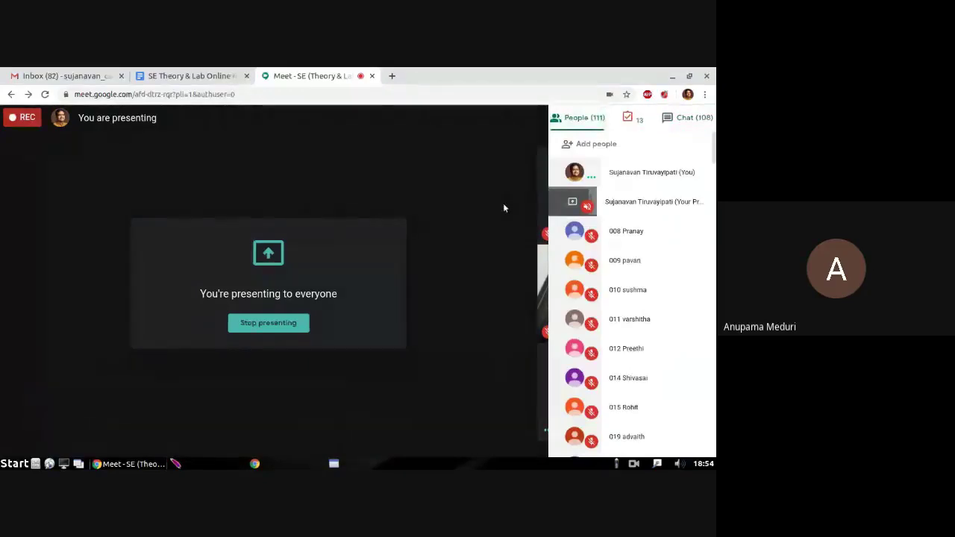
pyautogui.moveTo(714, 147); pyautogui.dragTo(705, 128)
# Read through the meeting chat from the attendance messages to the latest student questions and answers.
pyautogui.click(697, 120)
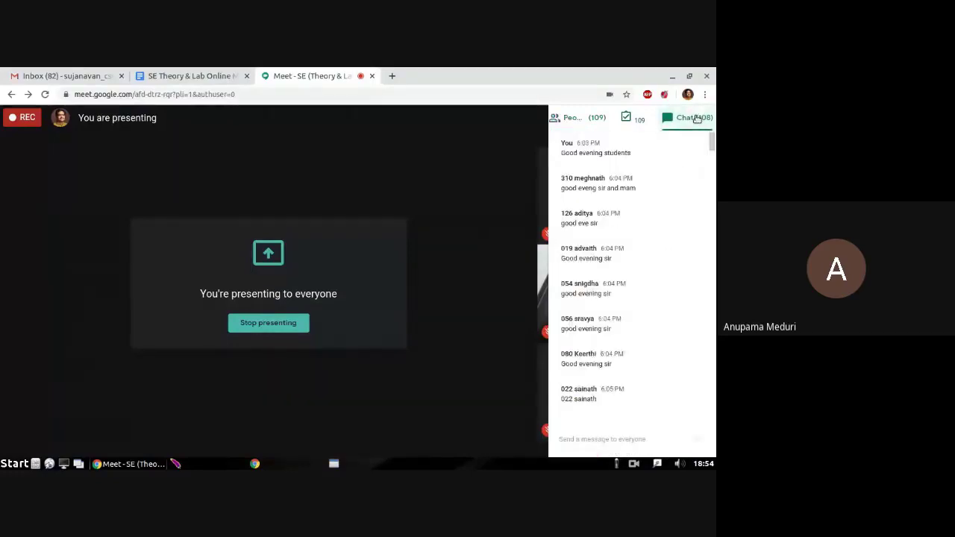
pyautogui.scroll(-1, 695, 179)
pyautogui.scroll(-3, 697, 198)
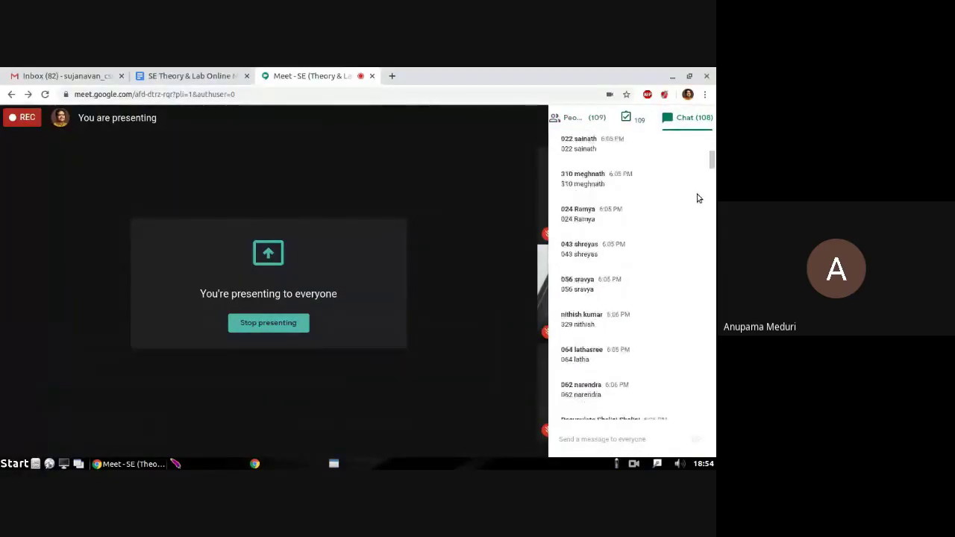
pyautogui.scroll(-4, 698, 198)
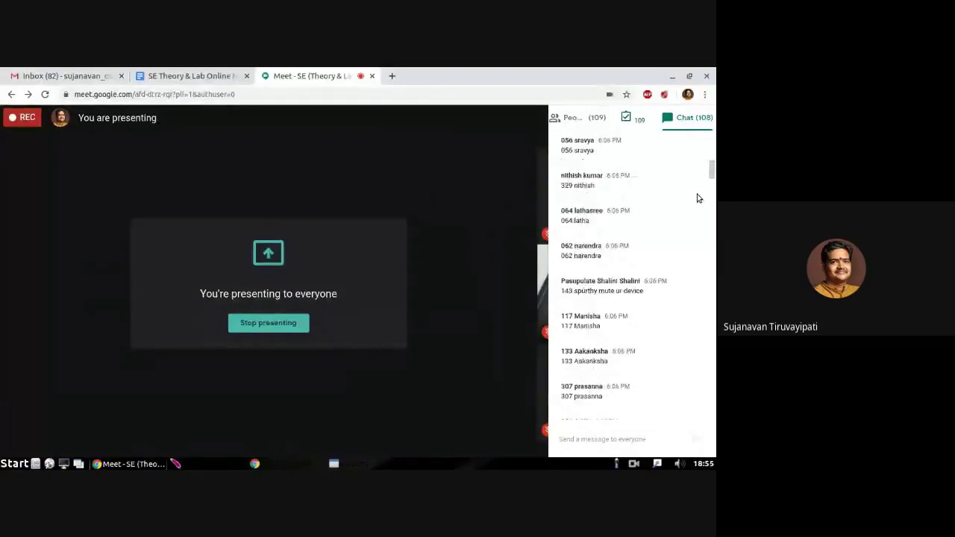
pyautogui.scroll(-2, 697, 198)
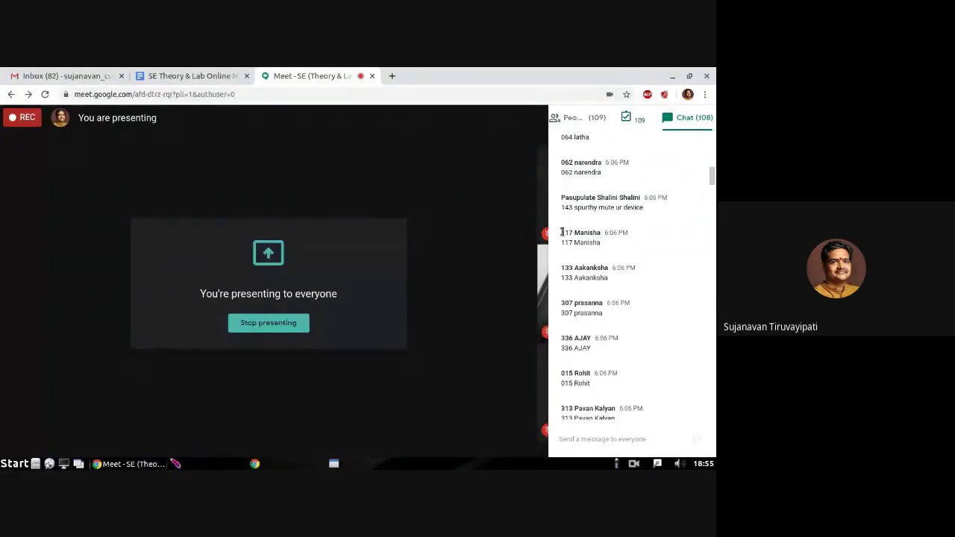
pyautogui.moveTo(577, 233); pyautogui.dragTo(608, 233)
pyautogui.click(601, 243)
pyautogui.click(606, 247)
pyautogui.moveTo(711, 174); pyautogui.dragTo(711, 409)
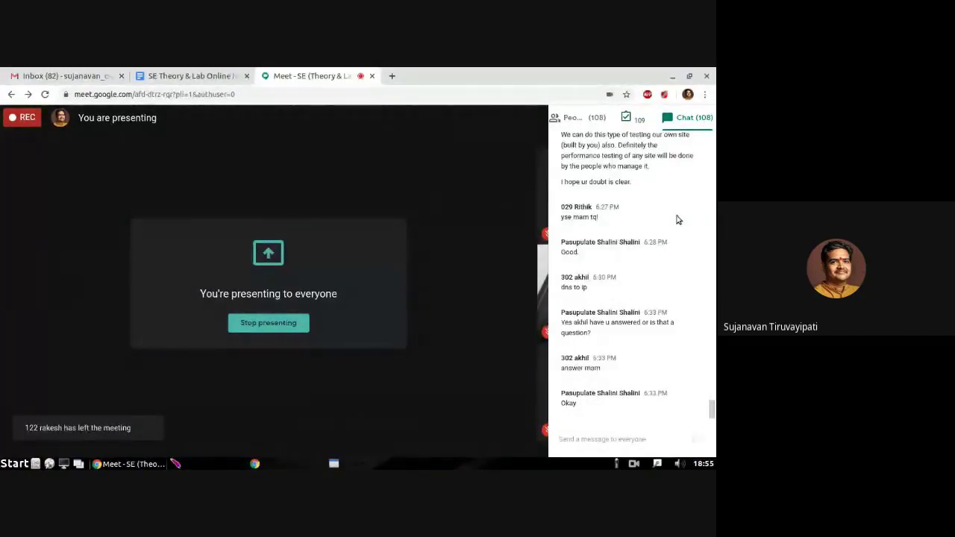
# Scan the participant list from start to end, recheck the chat for new replies and close the side panel.
pyautogui.click(578, 117)
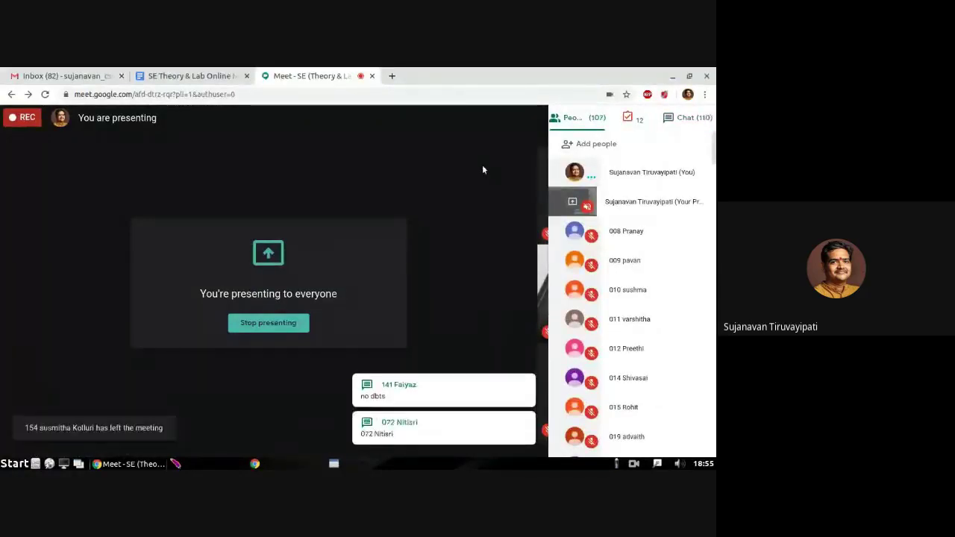
pyautogui.moveTo(714, 156); pyautogui.dragTo(713, 431)
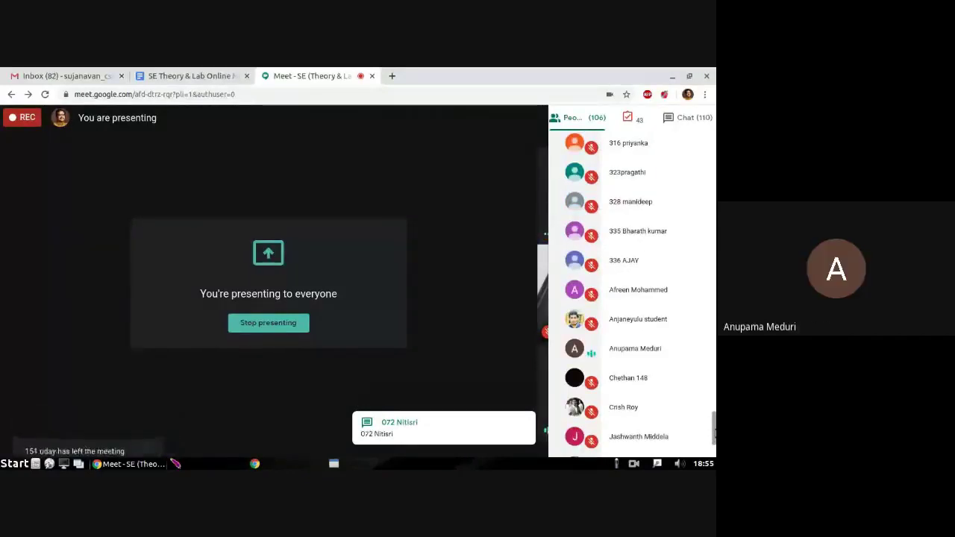
pyautogui.moveTo(713, 431); pyautogui.dragTo(713, 134)
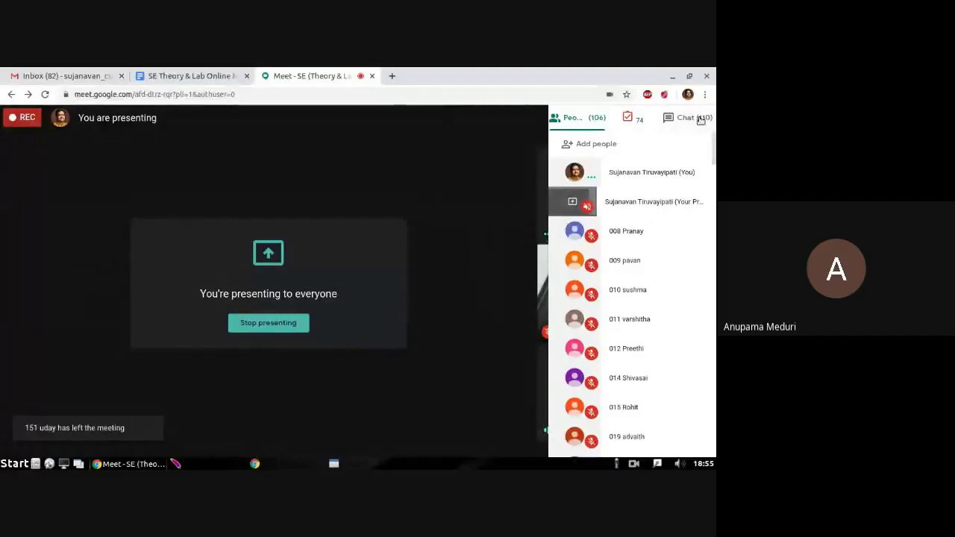
pyautogui.click(700, 119)
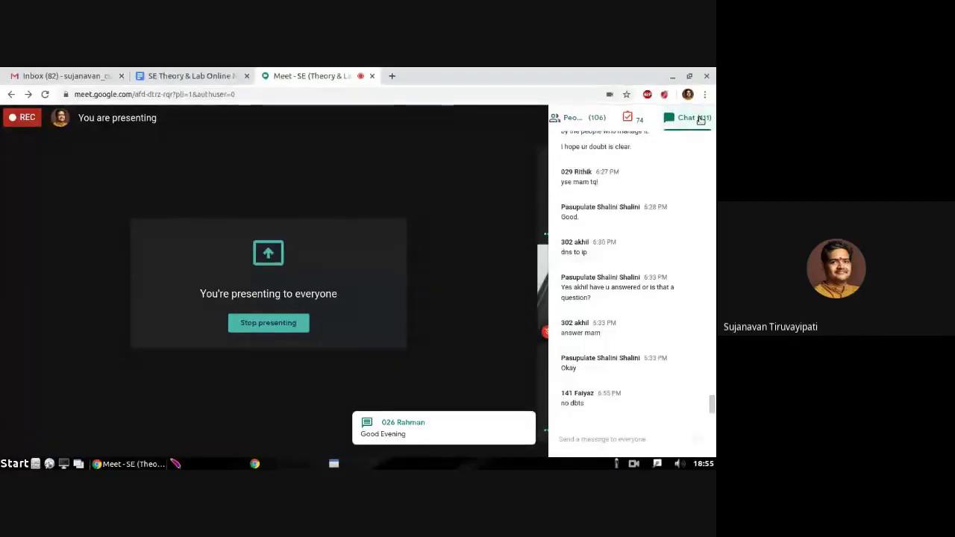
pyautogui.click(701, 119)
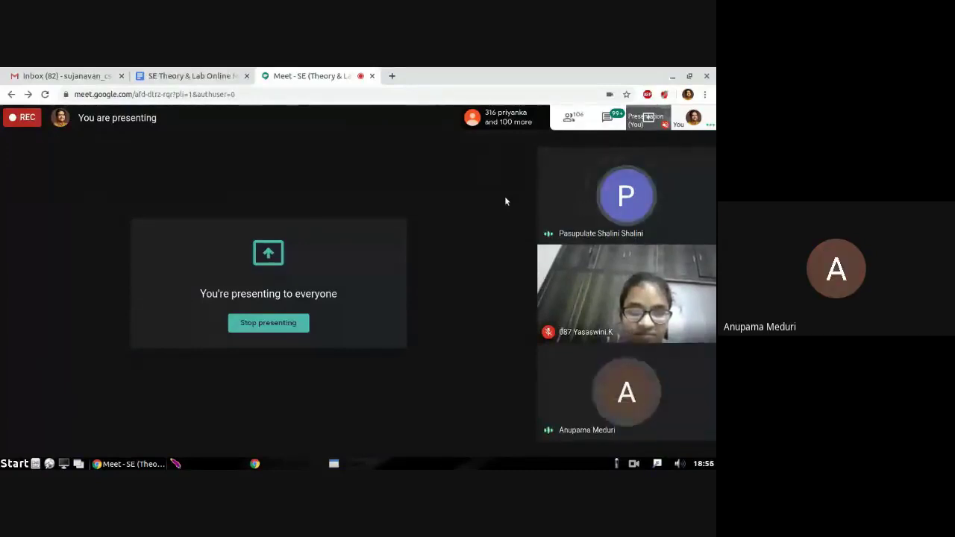
# Reopen the meeting chat and read the newest messages for any remaining student doubts.
pyautogui.click(574, 116)
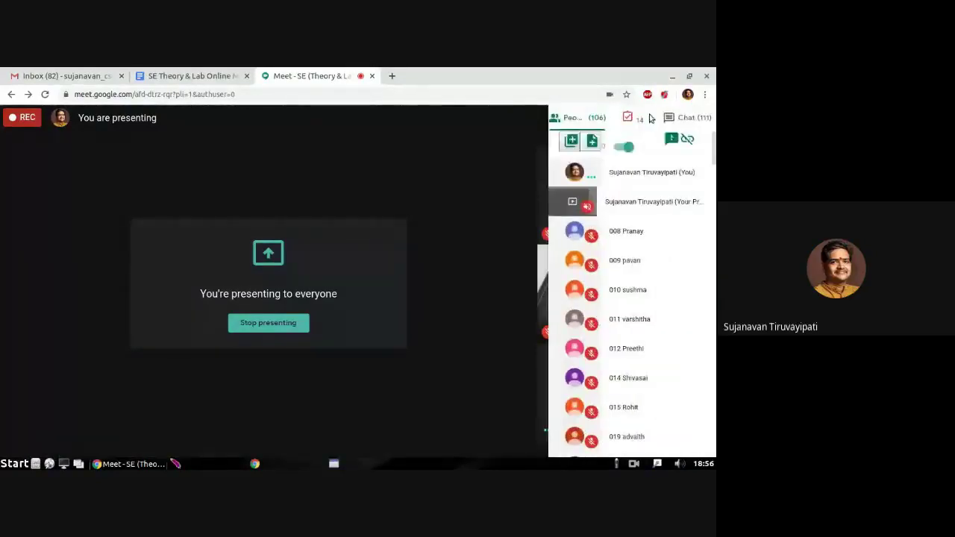
pyautogui.click(687, 118)
pyautogui.click(688, 118)
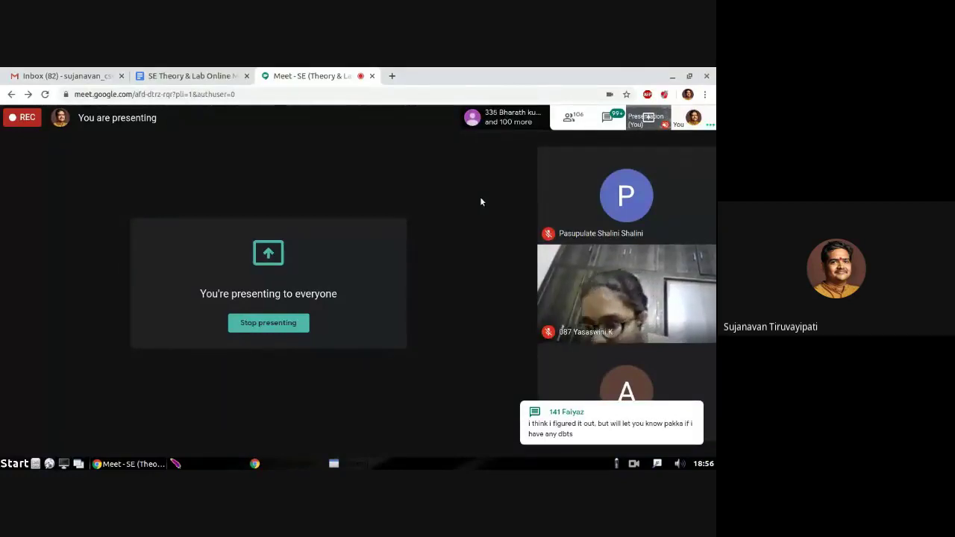
pyautogui.click(572, 118)
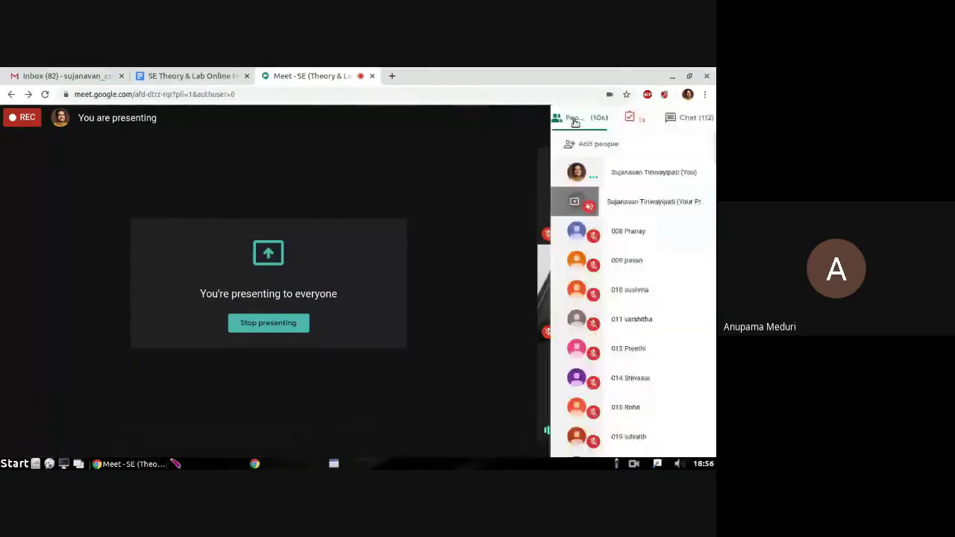
pyautogui.click(688, 120)
pyautogui.moveTo(710, 137); pyautogui.dragTo(712, 407)
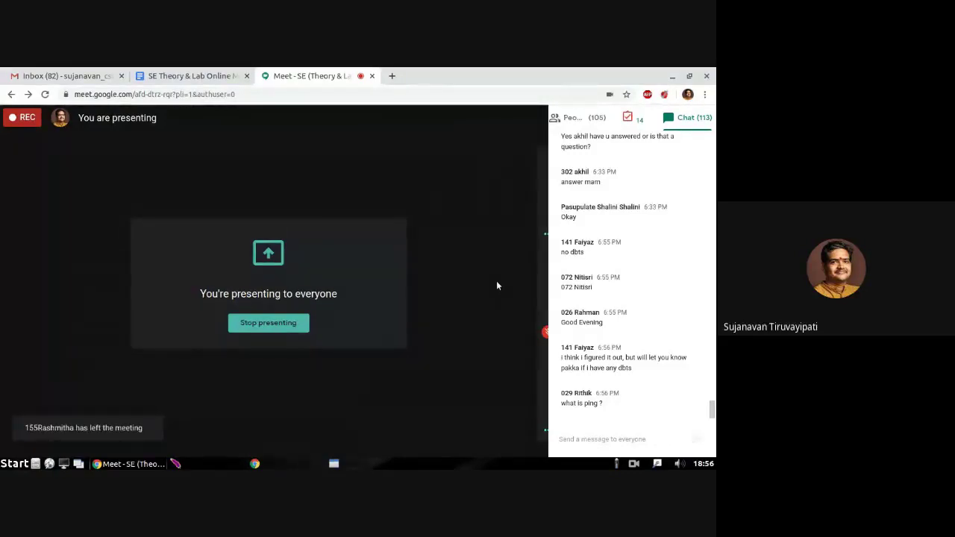
# Follow the students' chat replies about what ping means, glancing at the participant list in between.
pyautogui.click(496, 281)
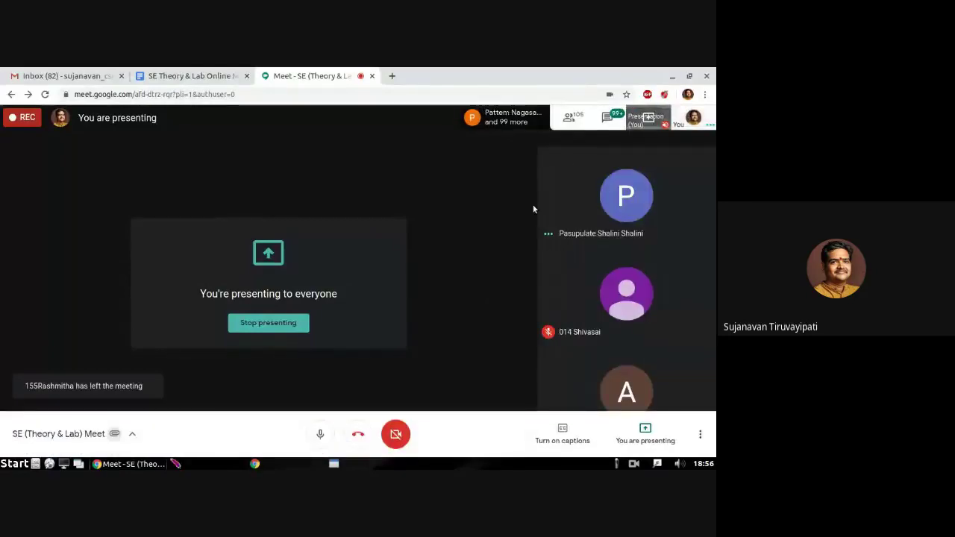
pyautogui.click(568, 117)
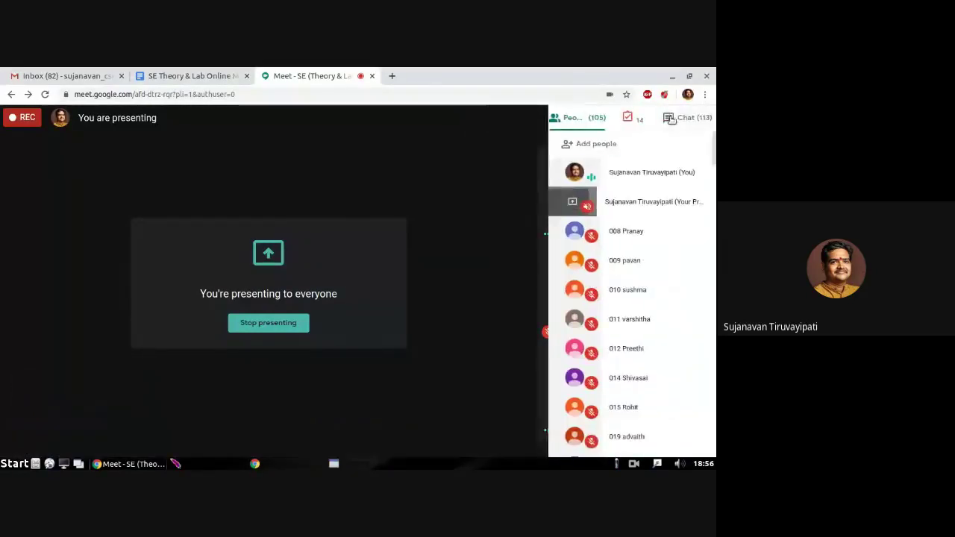
pyautogui.click(670, 120)
pyautogui.moveTo(711, 145); pyautogui.dragTo(711, 408)
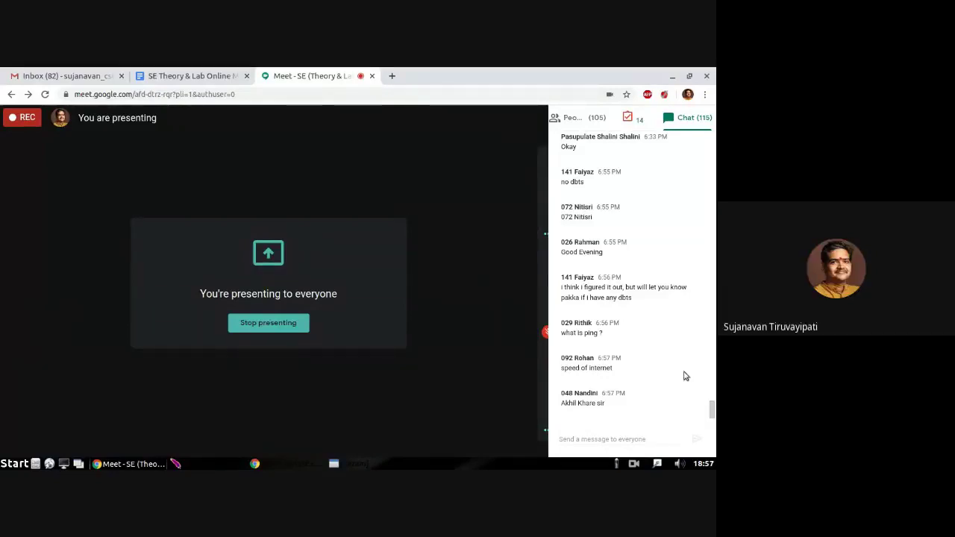
pyautogui.click(584, 119)
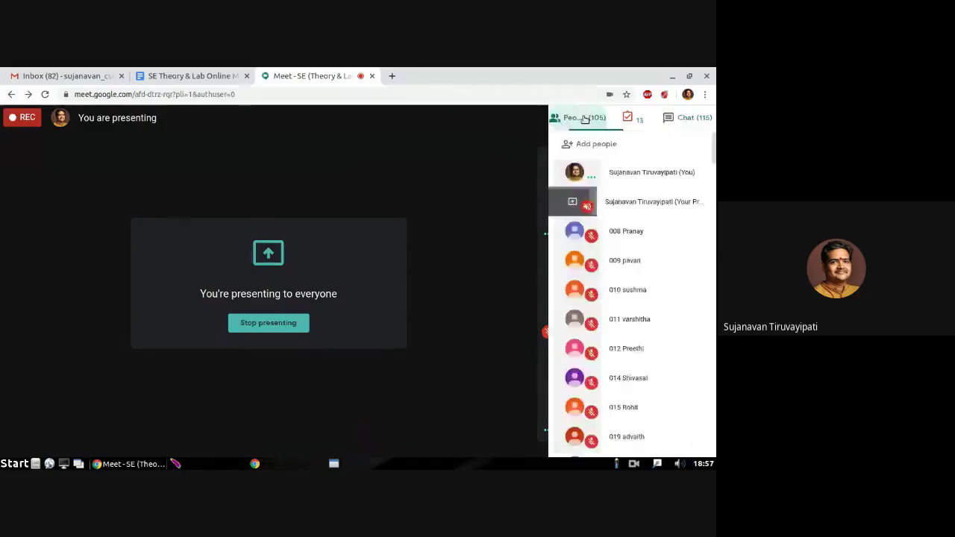
pyautogui.click(685, 118)
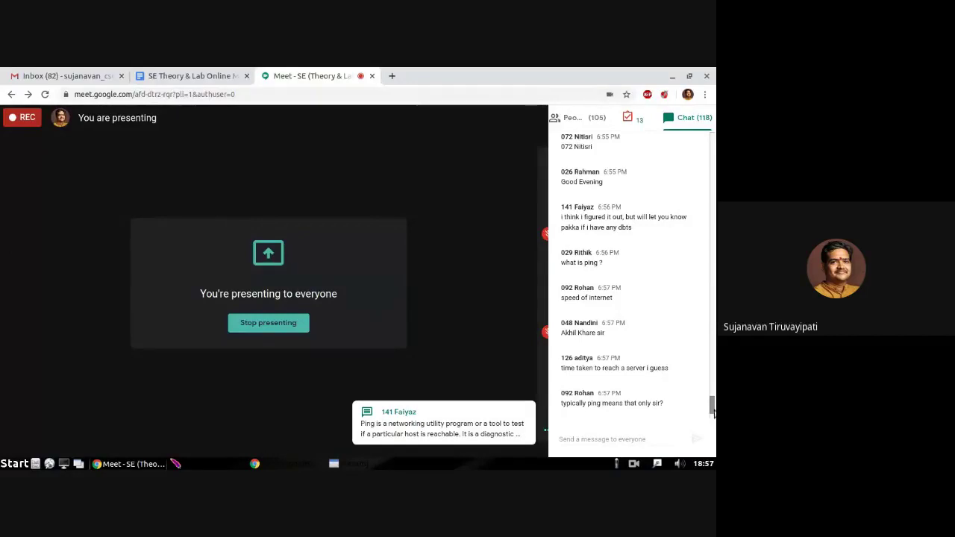
pyautogui.scroll(-1, 713, 410)
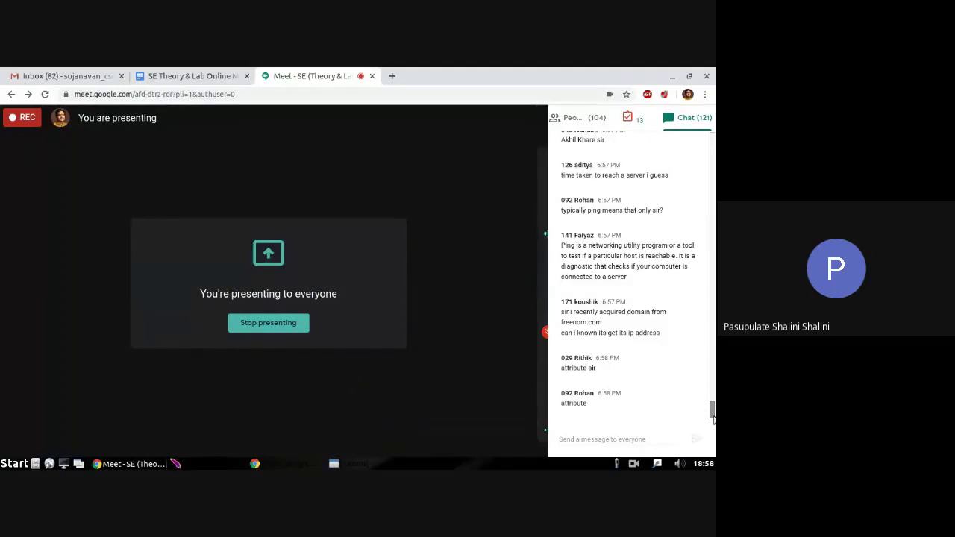
# Search Google for "ip of domain" on a new browser page.
pyautogui.click(392, 75)
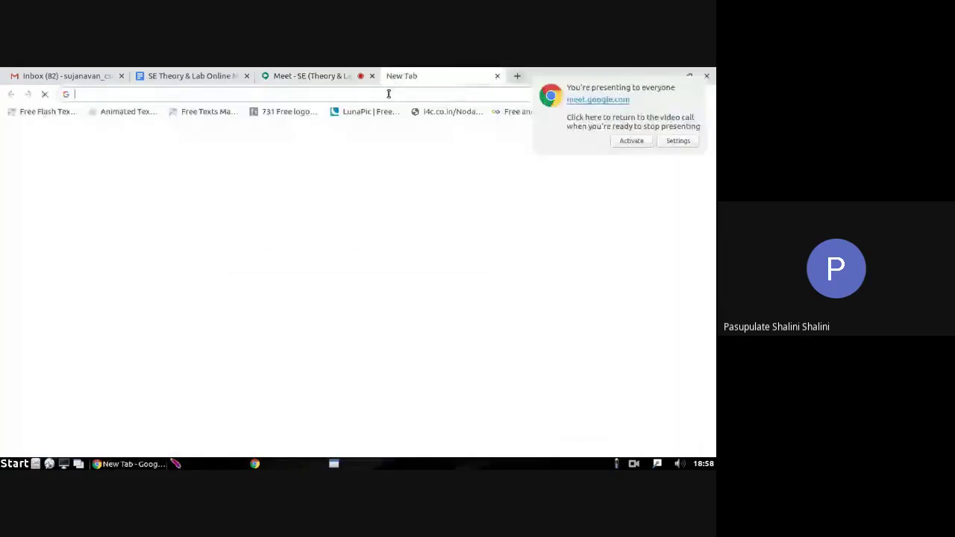
pyautogui.click(314, 74)
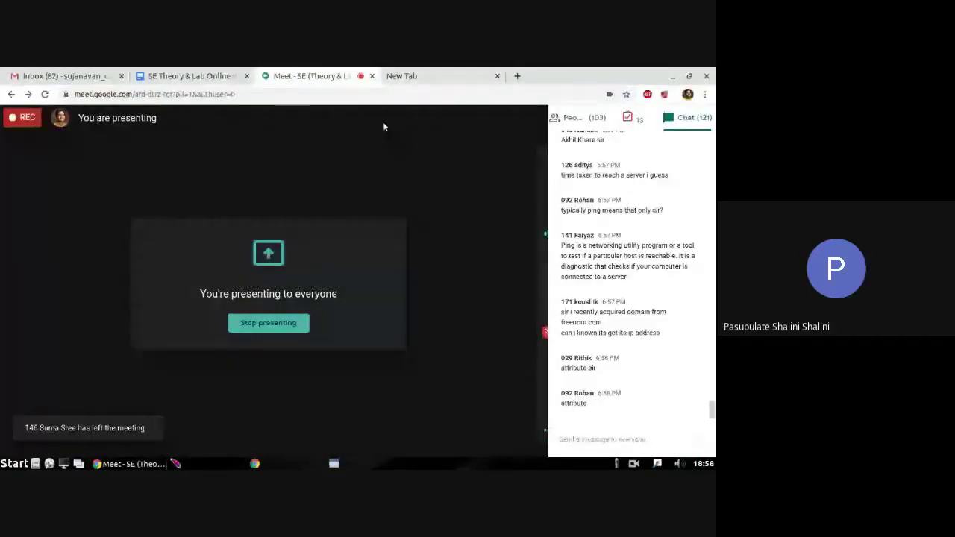
pyautogui.click(399, 76)
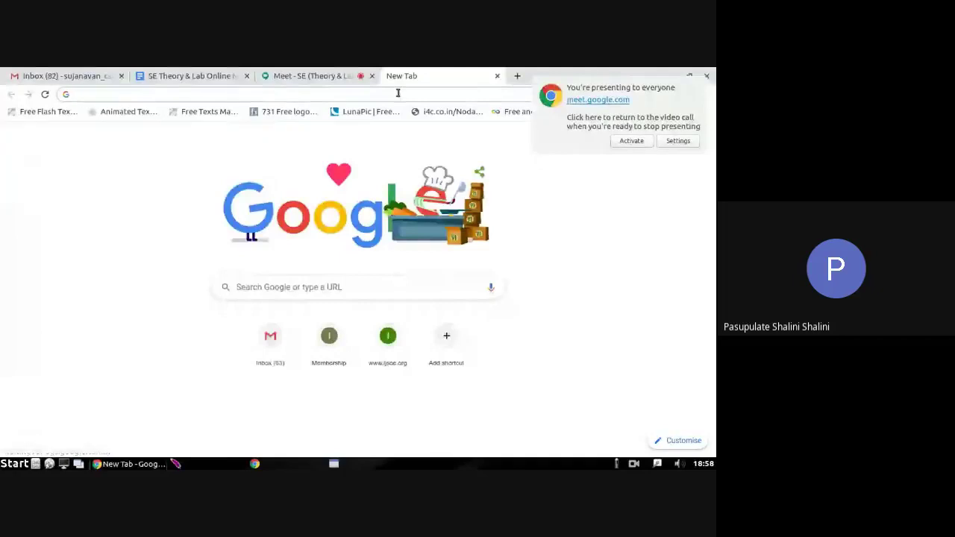
pyautogui.write('ip fo')
pyautogui.press('BackSpace')
pyautogui.press('BackSpace')
pyautogui.write('of domain')
pyautogui.press('Return')
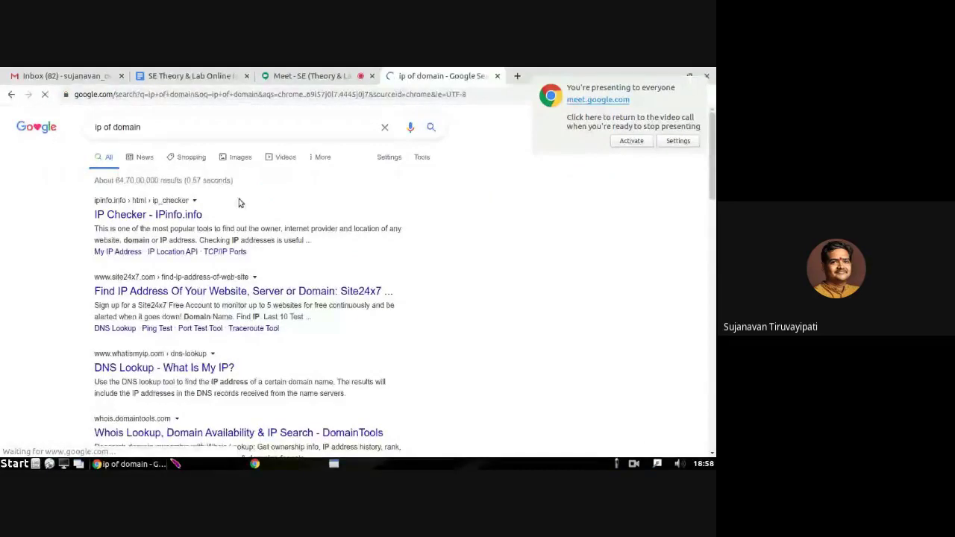
# Open the IP Checker result from IPinfo.info and check the domain google.com.
pyautogui.click(171, 215)
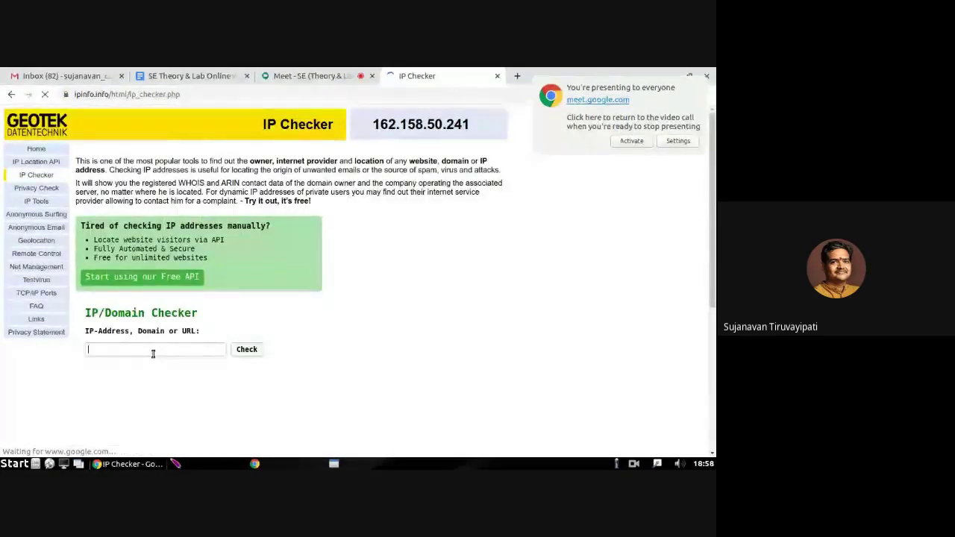
pyautogui.click(153, 354)
pyautogui.write('googl')
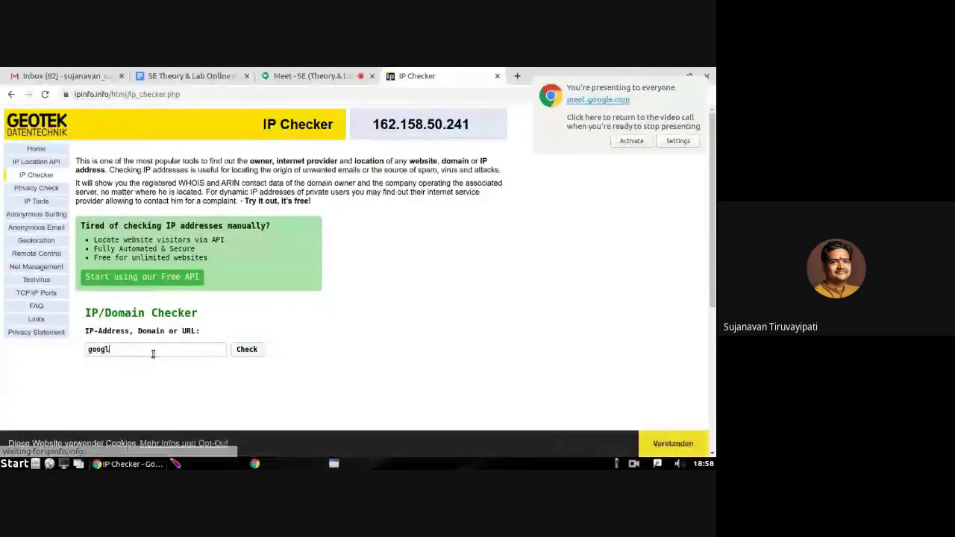
pyautogui.write('e.com')
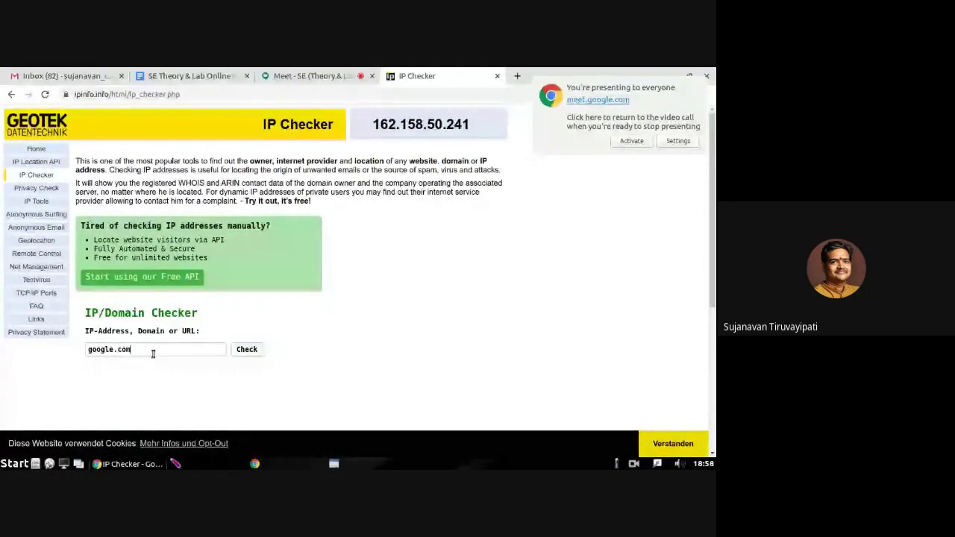
pyautogui.click(247, 348)
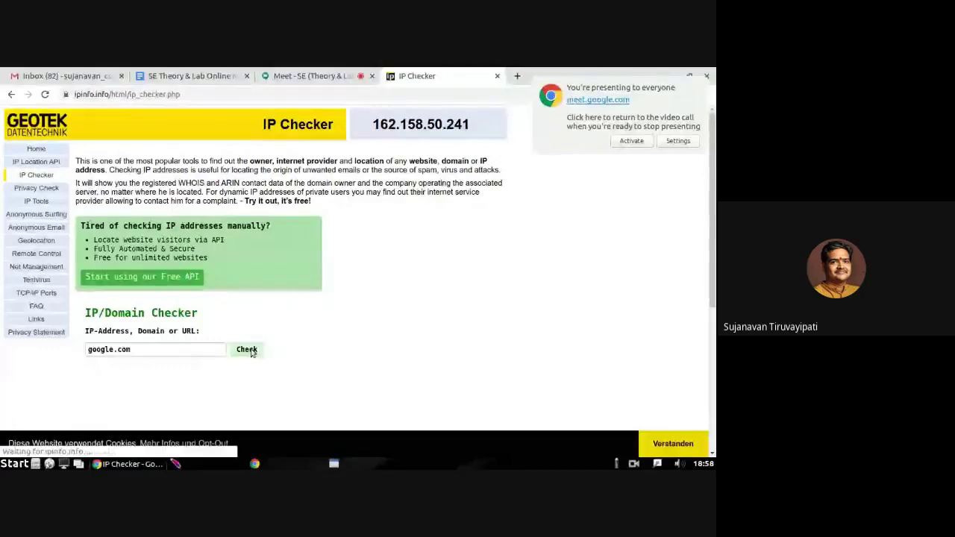
# Highlight the IP address line under DNS Lookup in the google.com results and point out the domain entry field.
pyautogui.scroll(-1, 270, 312)
pyautogui.moveTo(196, 341); pyautogui.dragTo(84, 342)
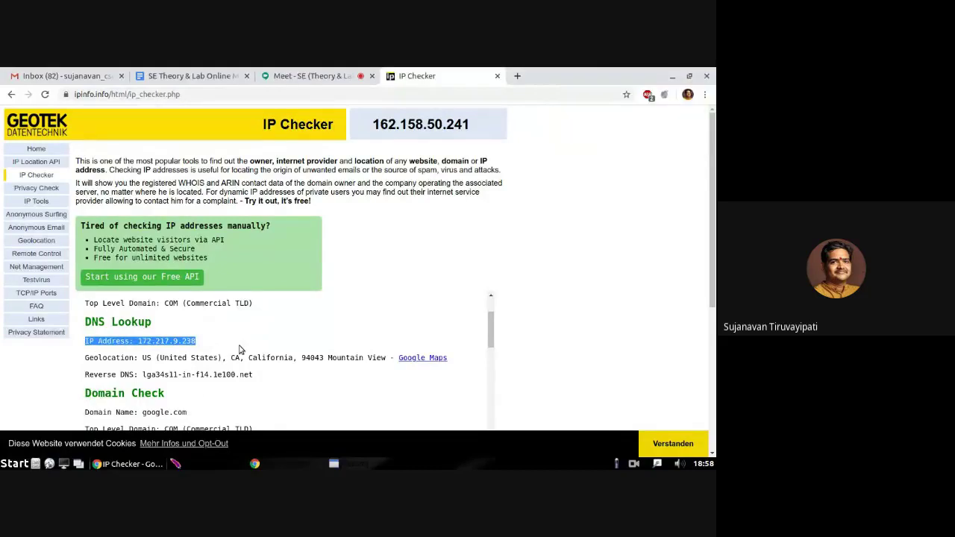
pyautogui.scroll(3, 240, 349)
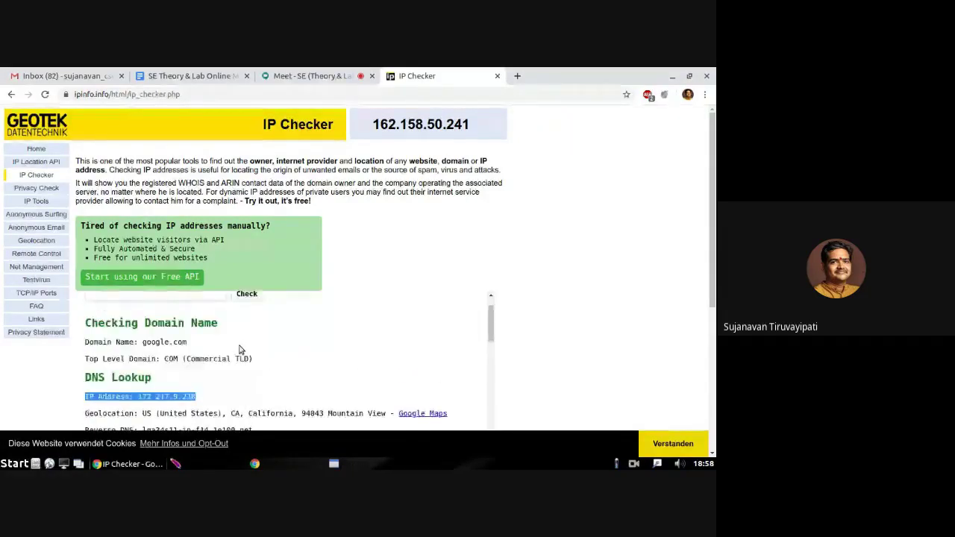
pyautogui.scroll(1, 240, 349)
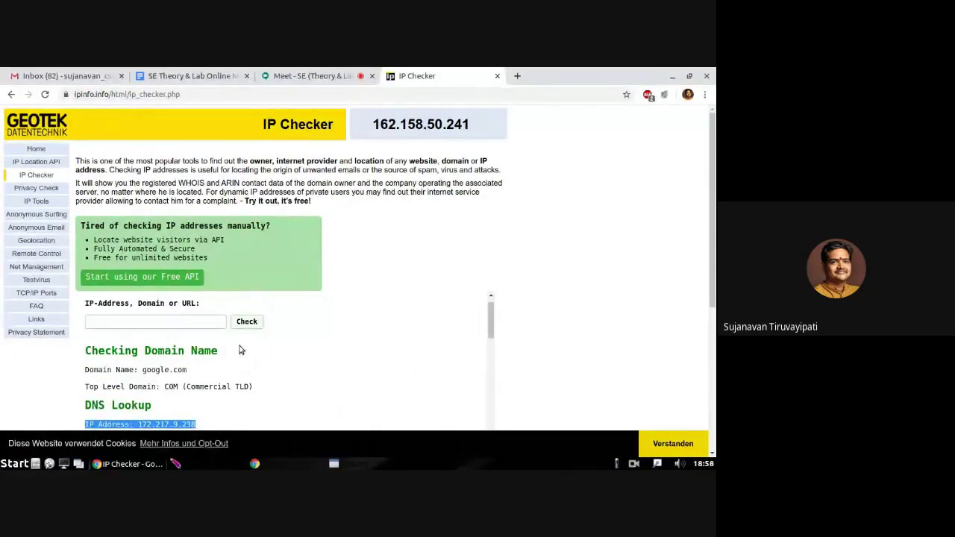
pyautogui.click(182, 322)
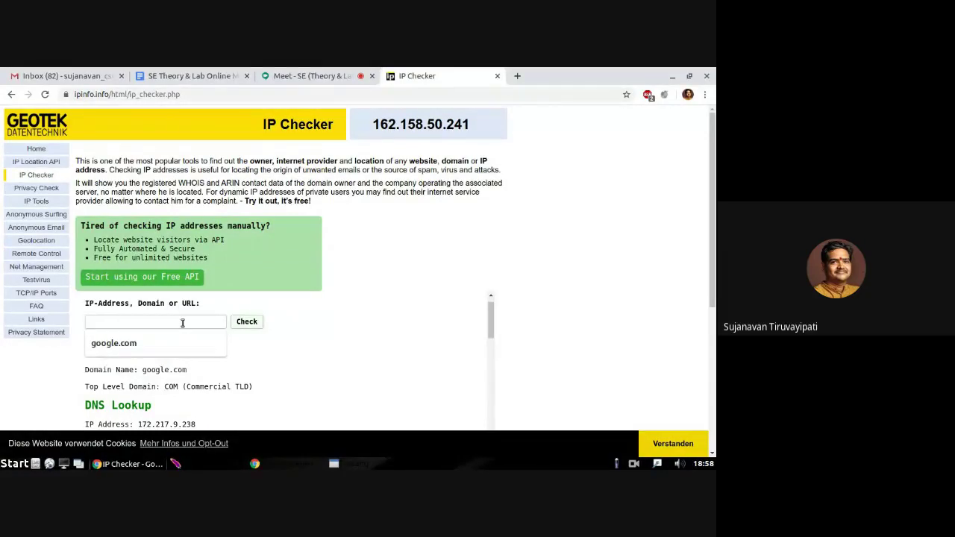
pyautogui.click(263, 353)
pyautogui.scroll(-1, 262, 354)
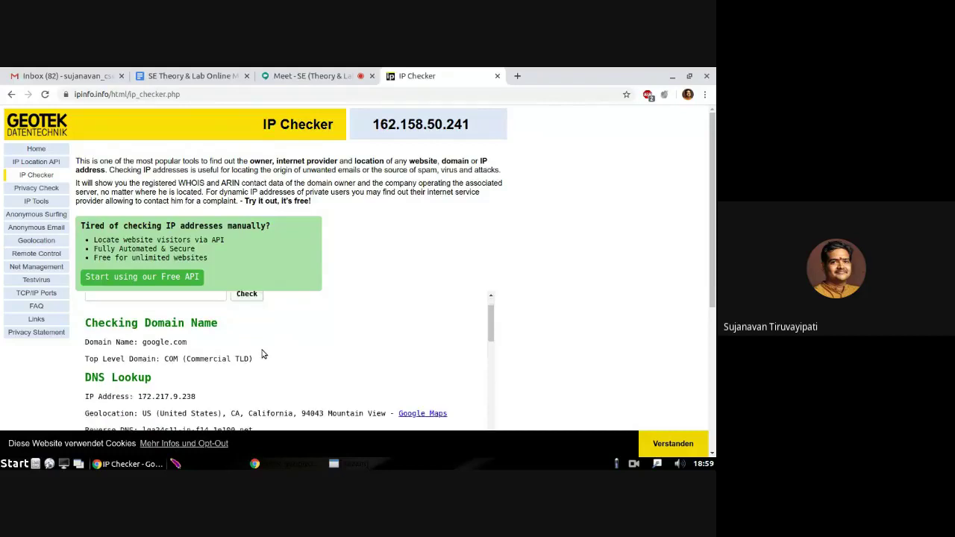
pyautogui.moveTo(200, 401); pyautogui.dragTo(85, 401)
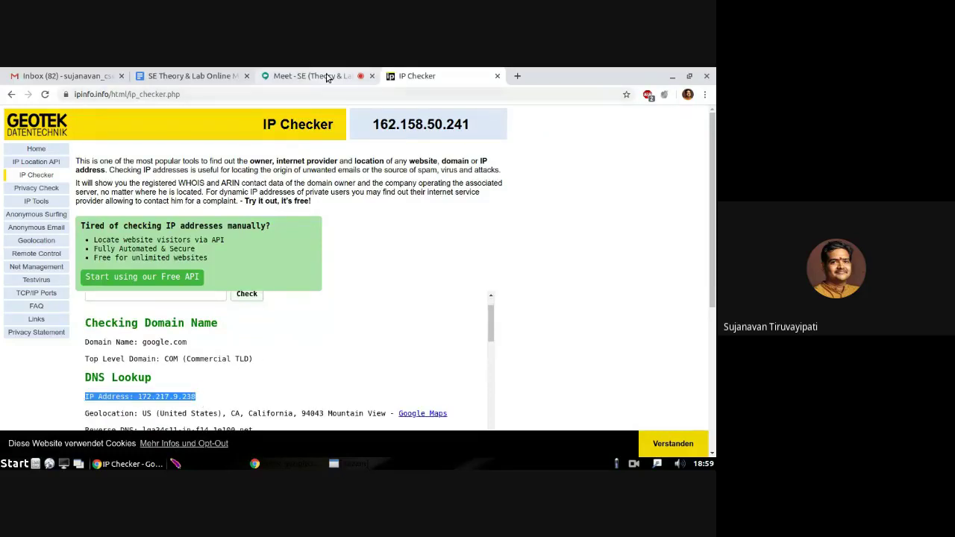
# Close the IP Checker page and check the meeting's participant list and chat for new questions.
pyautogui.click(498, 77)
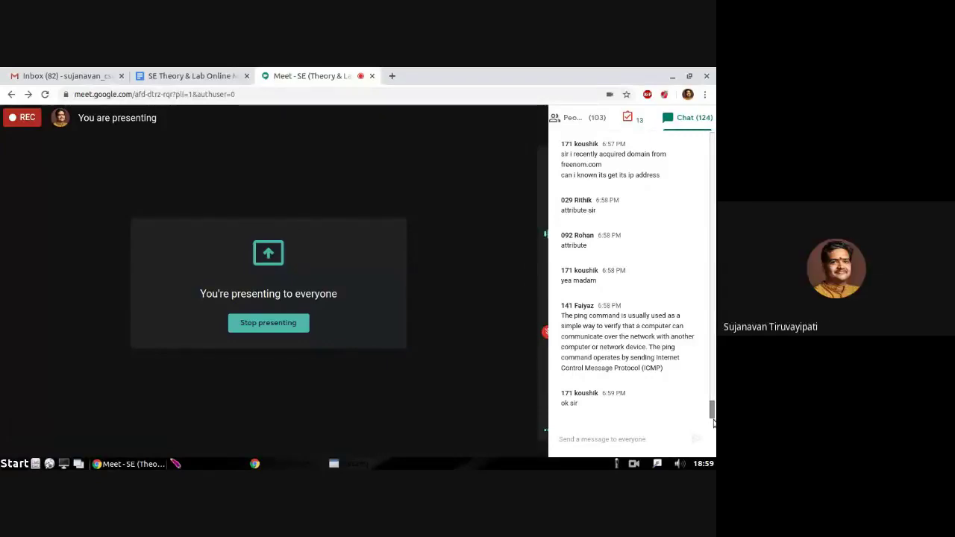
pyautogui.click(573, 117)
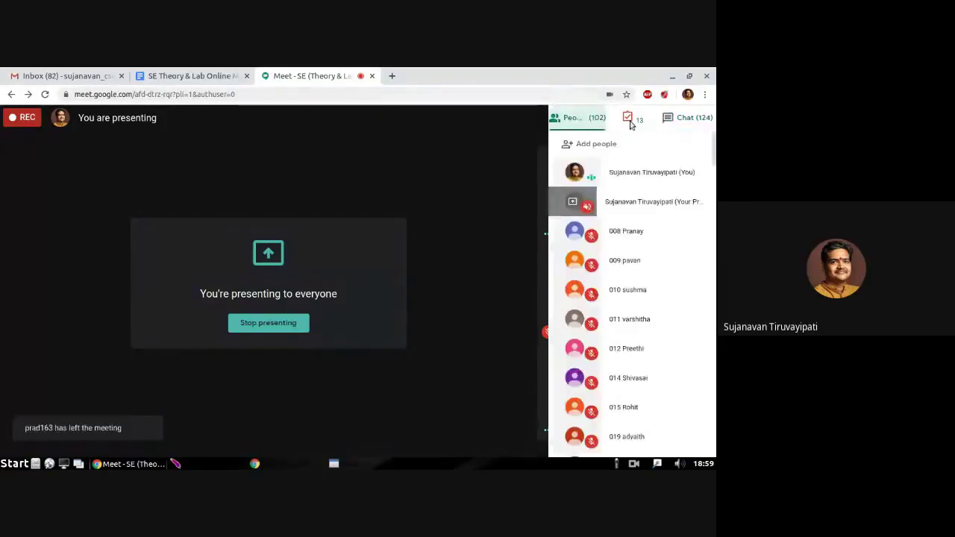
pyautogui.click(684, 121)
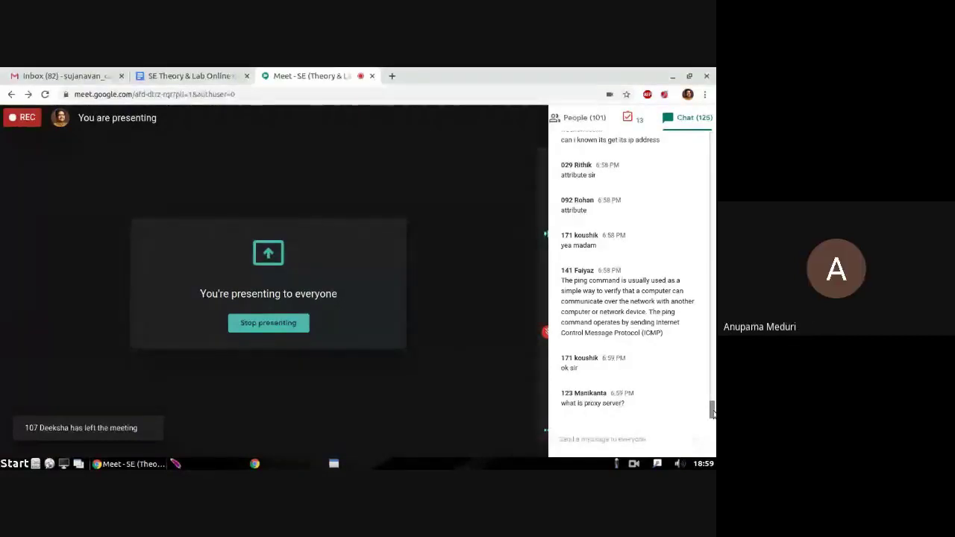
# Show the HTTP Request's Proxy Server fields in JMeter, then return to the meeting in Chrome and recheck the chat and participants.
pyautogui.click(198, 464)
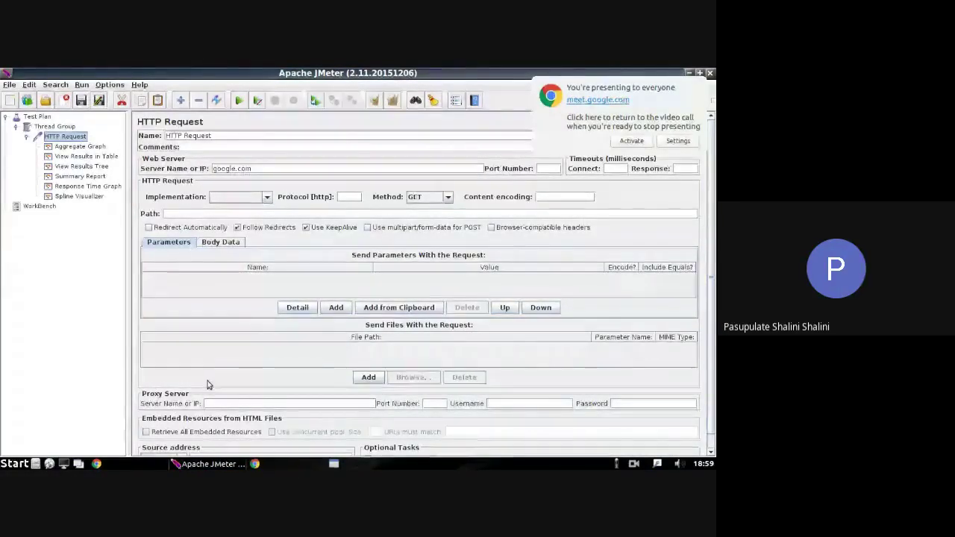
pyautogui.hotkey('alt', 'Tab')
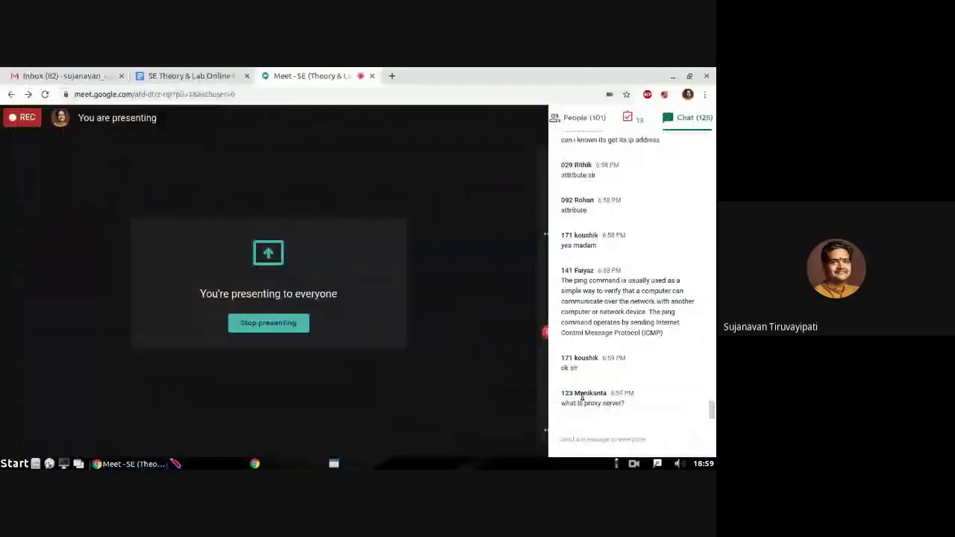
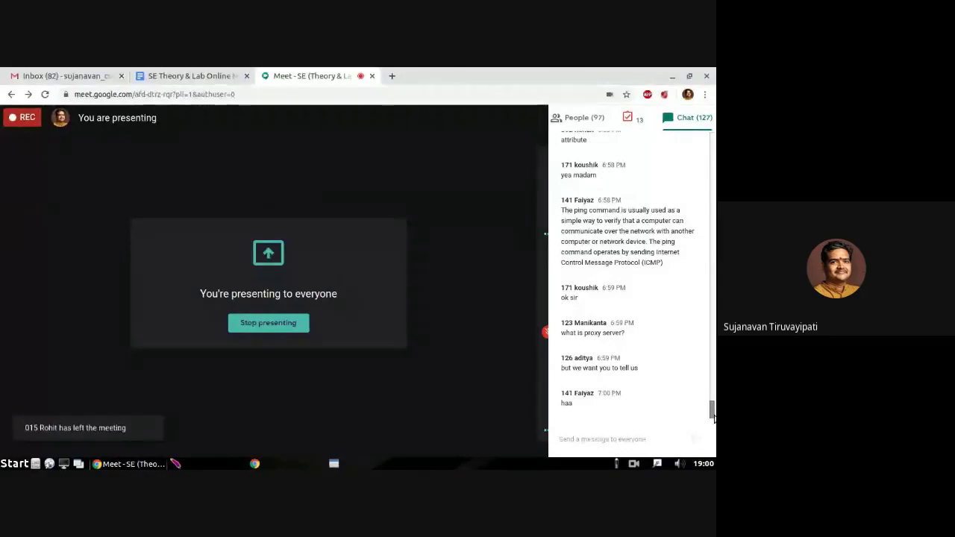
pyautogui.click(573, 119)
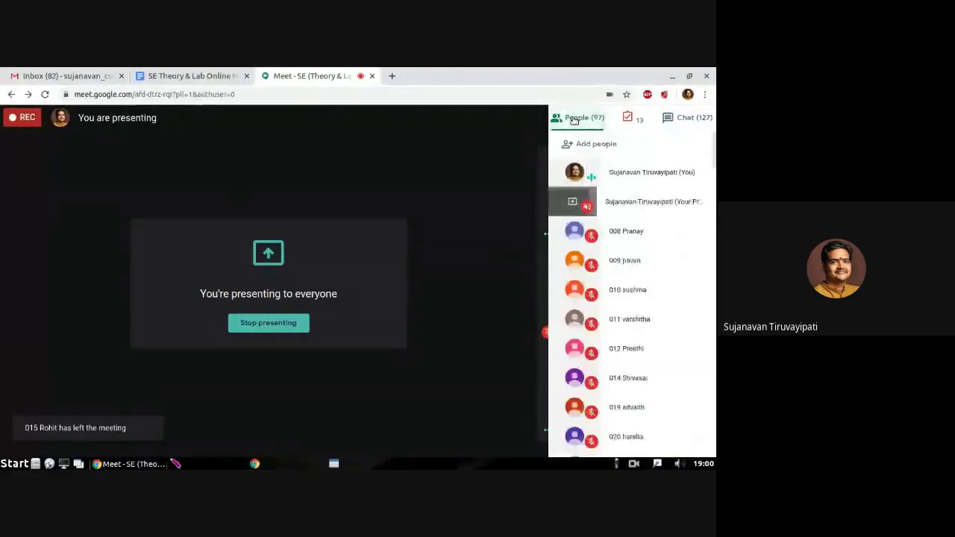
pyautogui.click(693, 119)
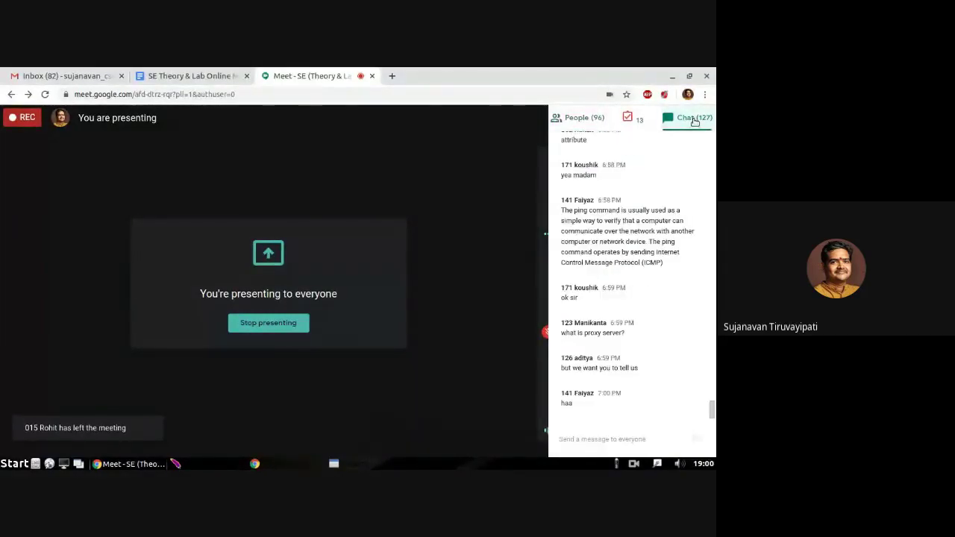
pyautogui.click(586, 118)
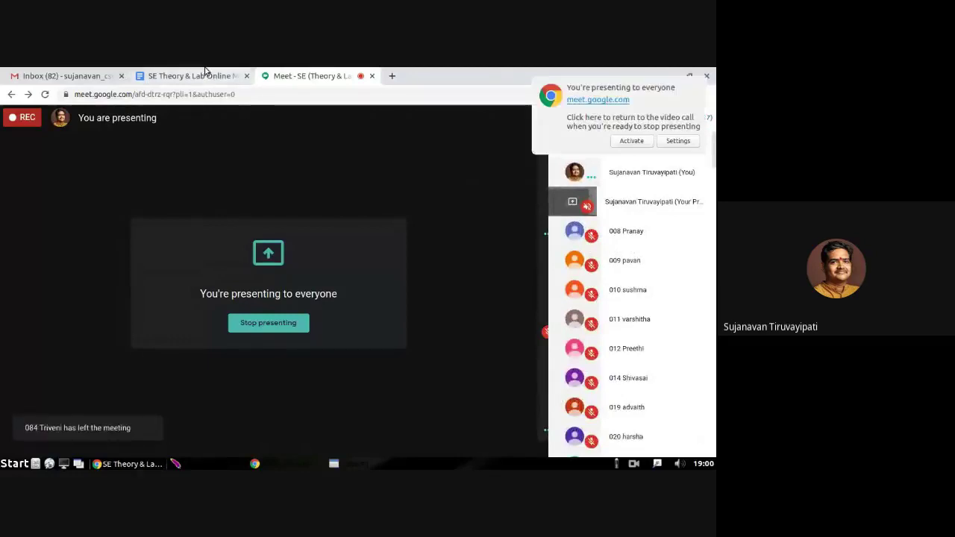
# Show the 17-04-2020 Theory entry in the online meets reference document, pointing out its Golden Rules and UI Analysis & Design topics.
pyautogui.click(191, 75)
pyautogui.scroll(-2, 402, 276)
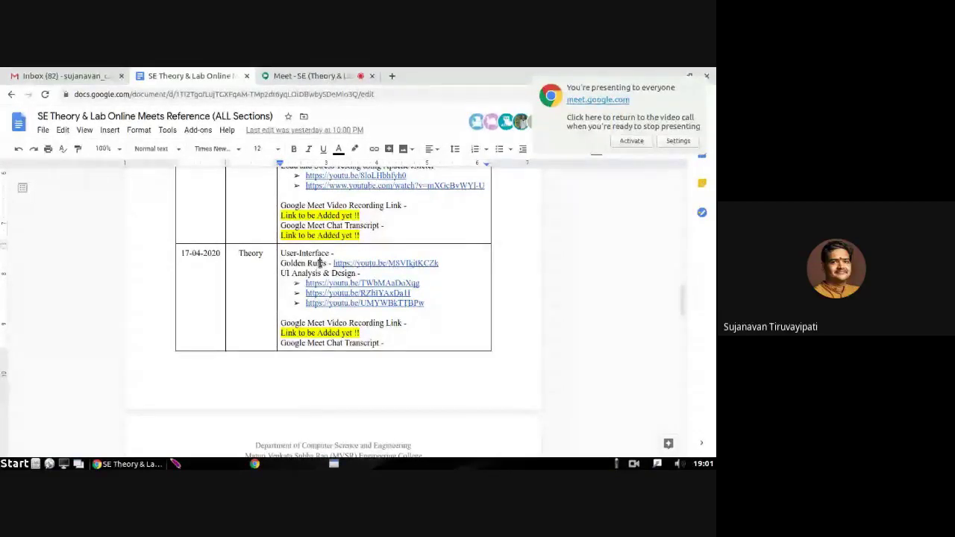
pyautogui.moveTo(321, 264); pyautogui.dragTo(441, 263)
pyautogui.click(441, 262)
pyautogui.click(309, 273)
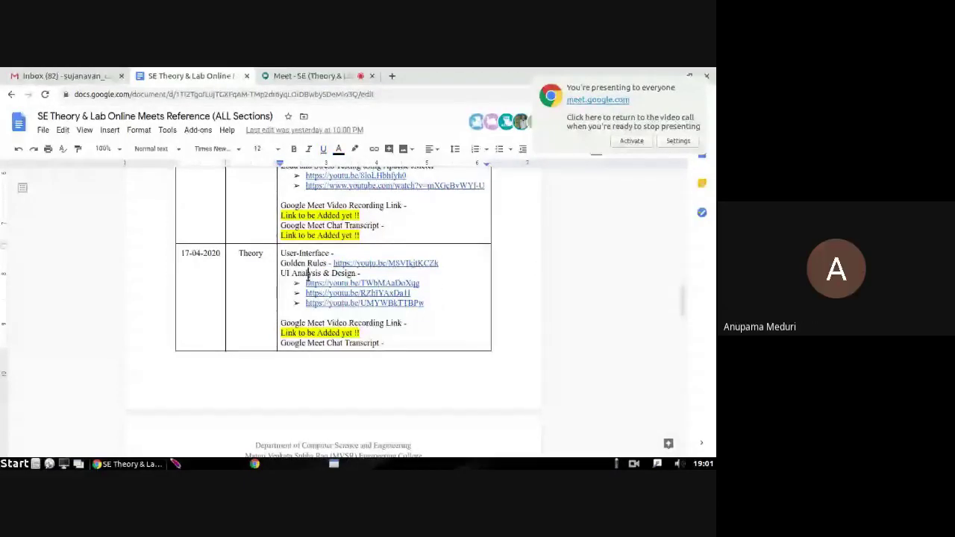
# Return to the meeting, scan the participant list from start to end and recheck the chat for remaining messages.
pyautogui.click(313, 76)
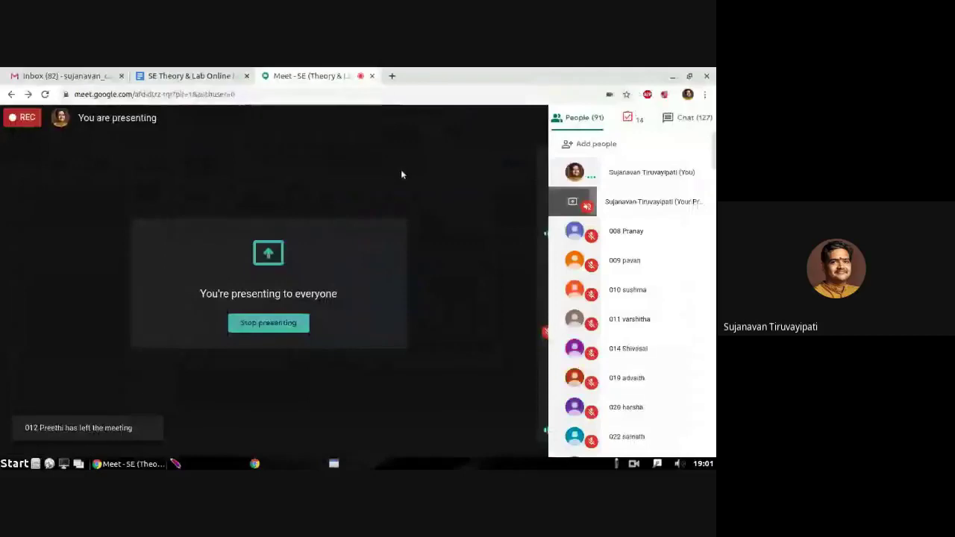
pyautogui.click(694, 118)
pyautogui.click(579, 119)
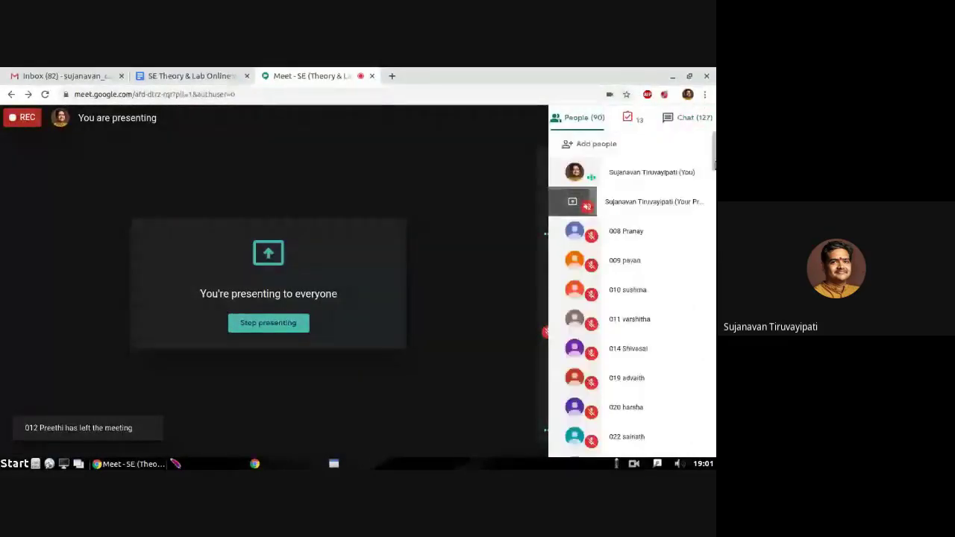
pyautogui.moveTo(713, 151); pyautogui.dragTo(715, 432)
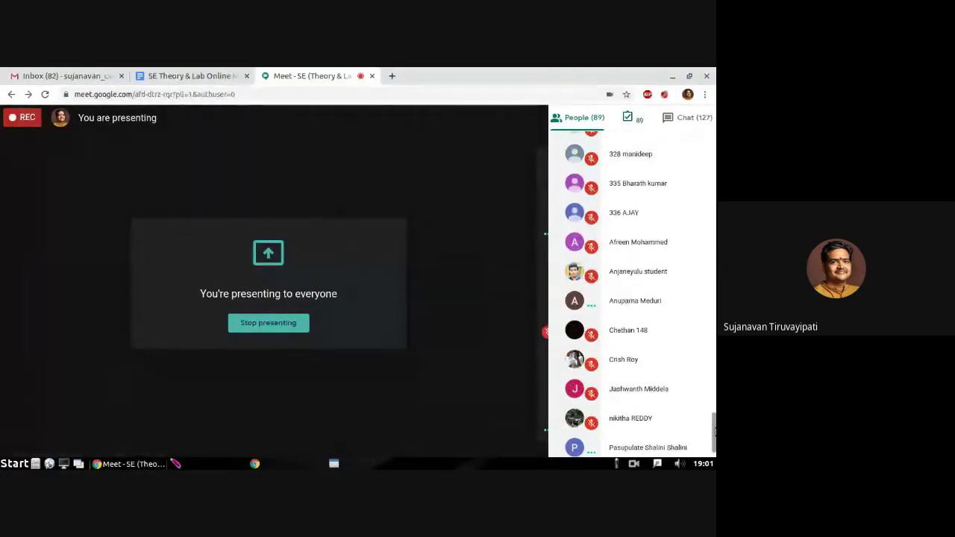
pyautogui.moveTo(715, 431); pyautogui.dragTo(712, 137)
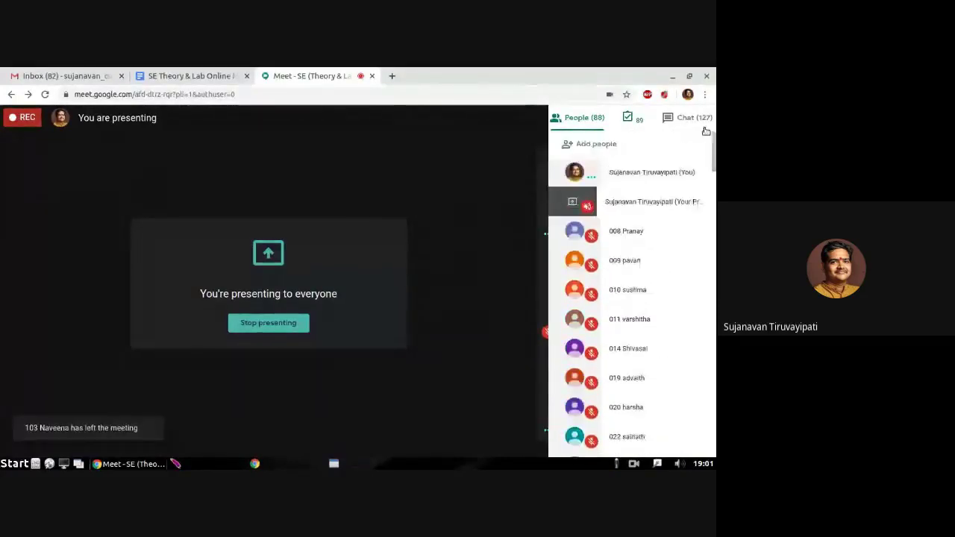
pyautogui.click(693, 119)
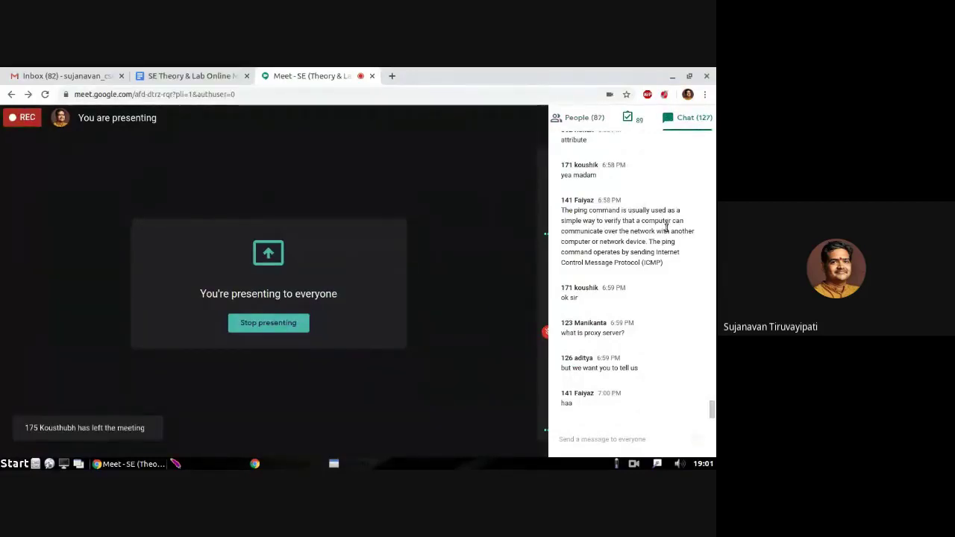
# Close the meeting's side panel and request to stop recording the meeting.
pyautogui.click(489, 267)
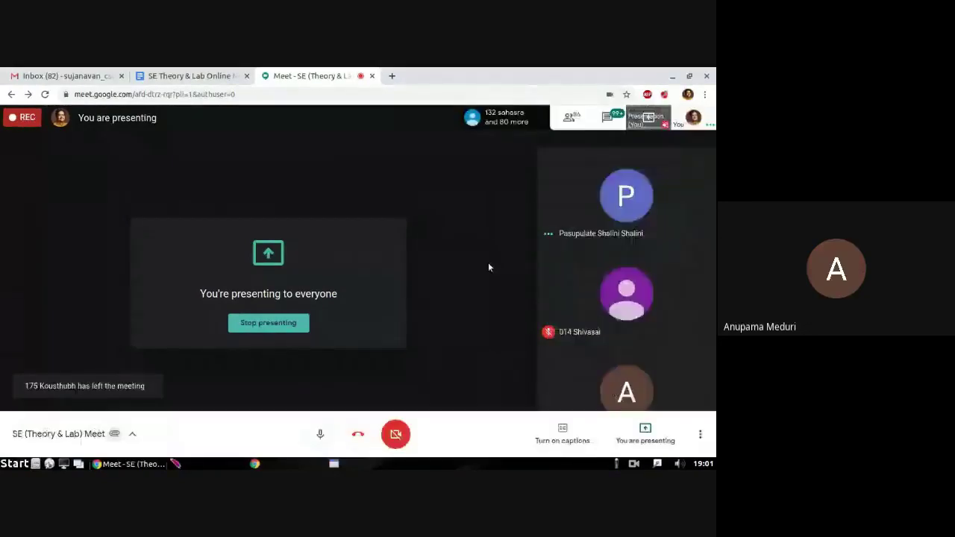
pyautogui.click(701, 438)
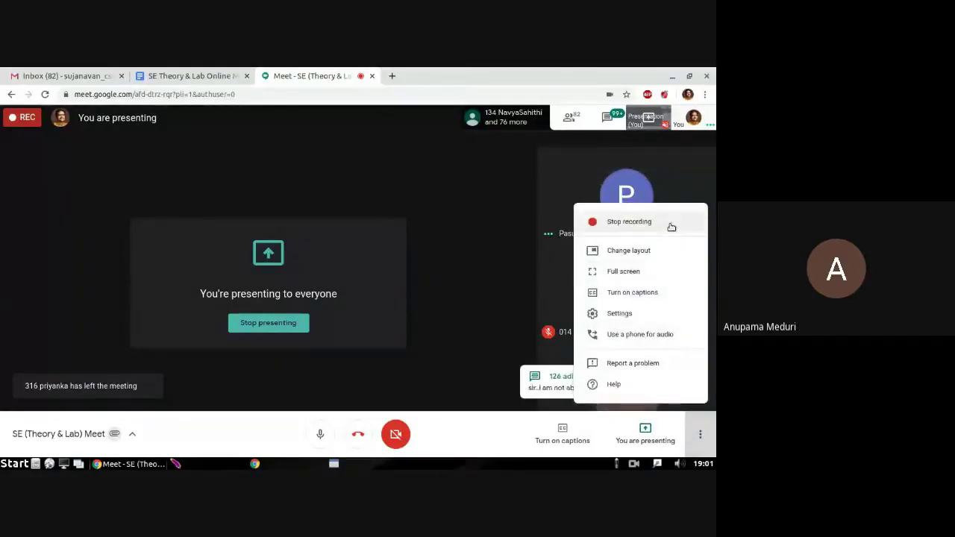
pyautogui.click(671, 222)
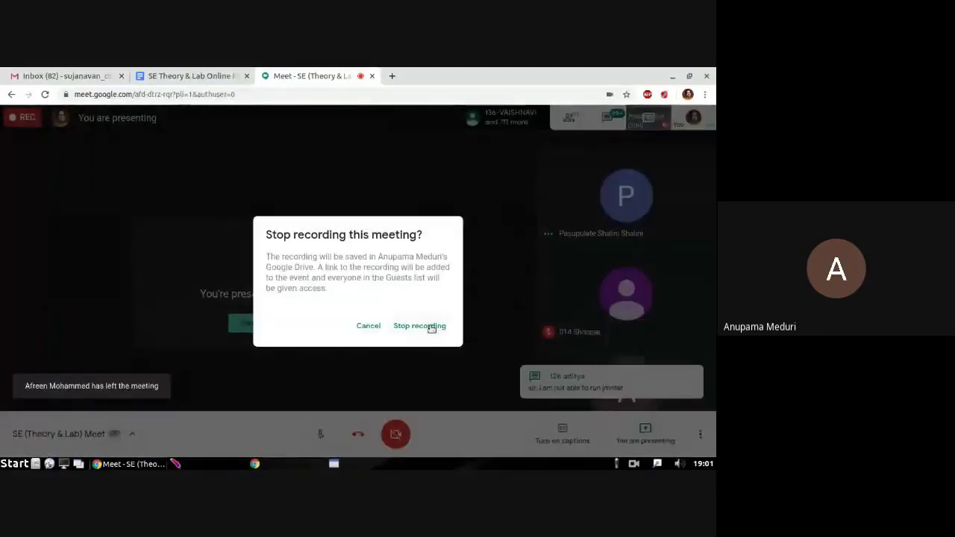